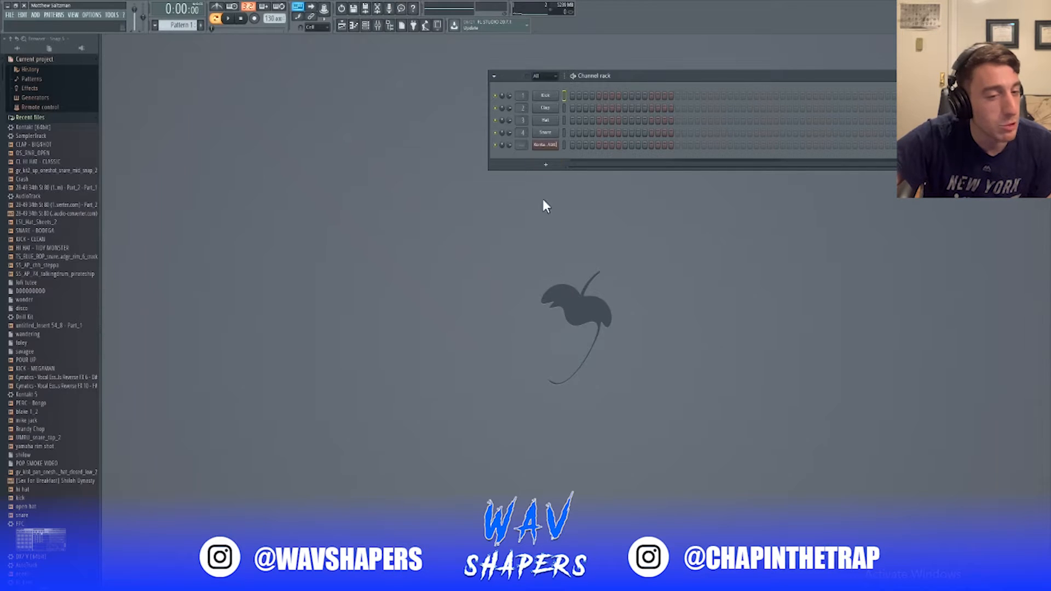
Set the project tempo to 154 BPM and open the piano roll for the Kontakt channel.
left_click(545, 145)
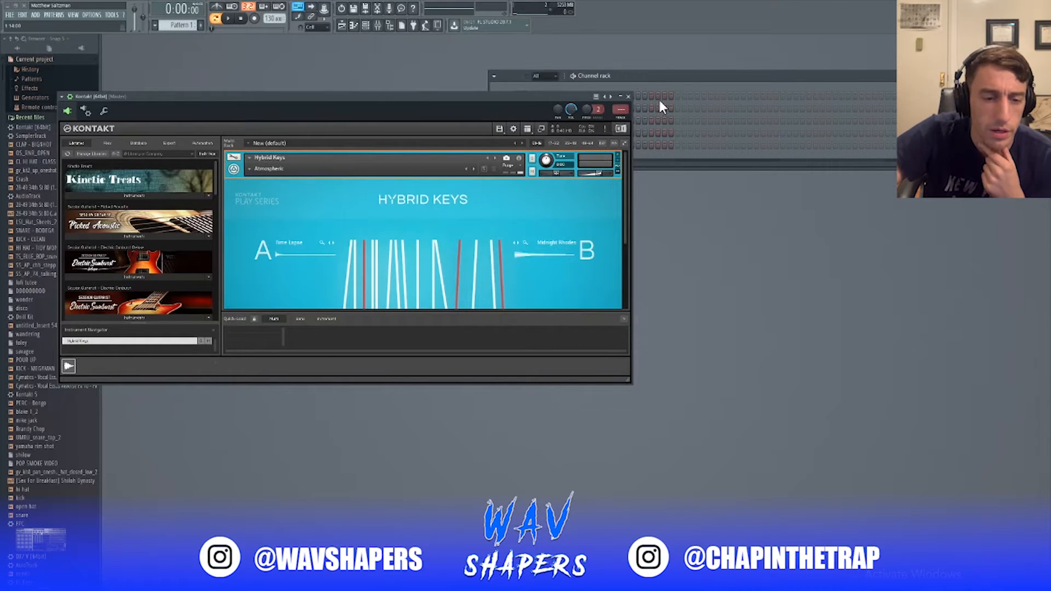
left_click(629, 97)
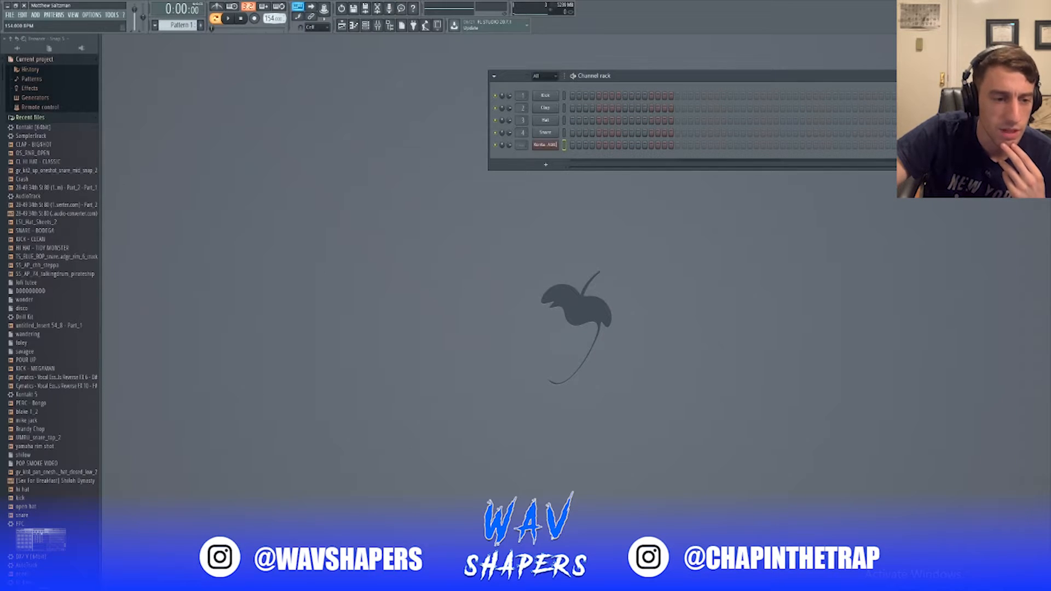
right_click(542, 144)
left_click(605, 145)
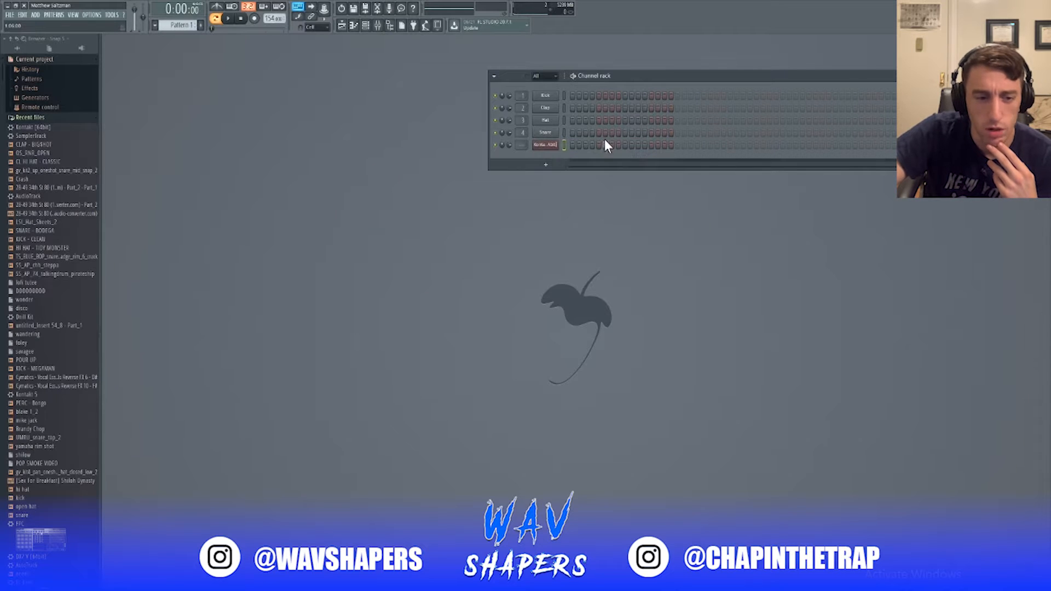
left_click(604, 147)
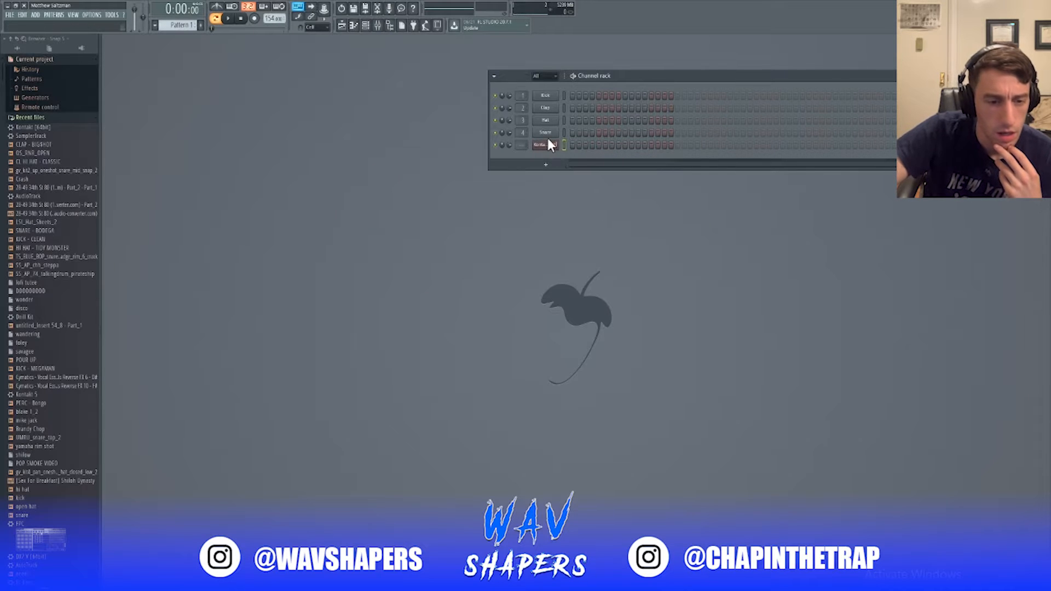
right_click(553, 147)
left_click(595, 146)
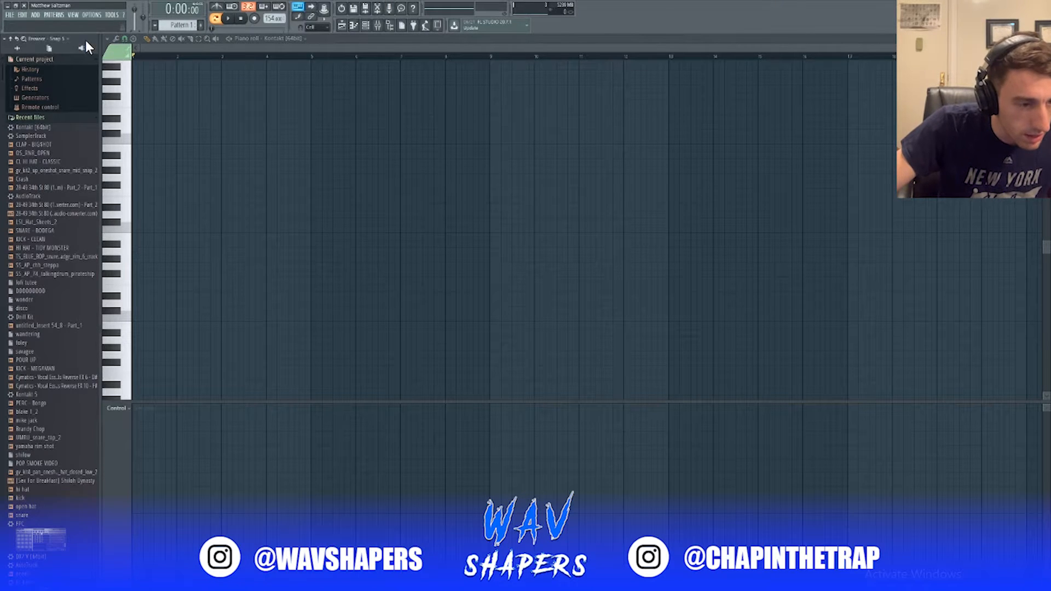
Detach the browser from its docked place and close it to widen the piano roll.
left_click_drag(85, 41, 83, 82)
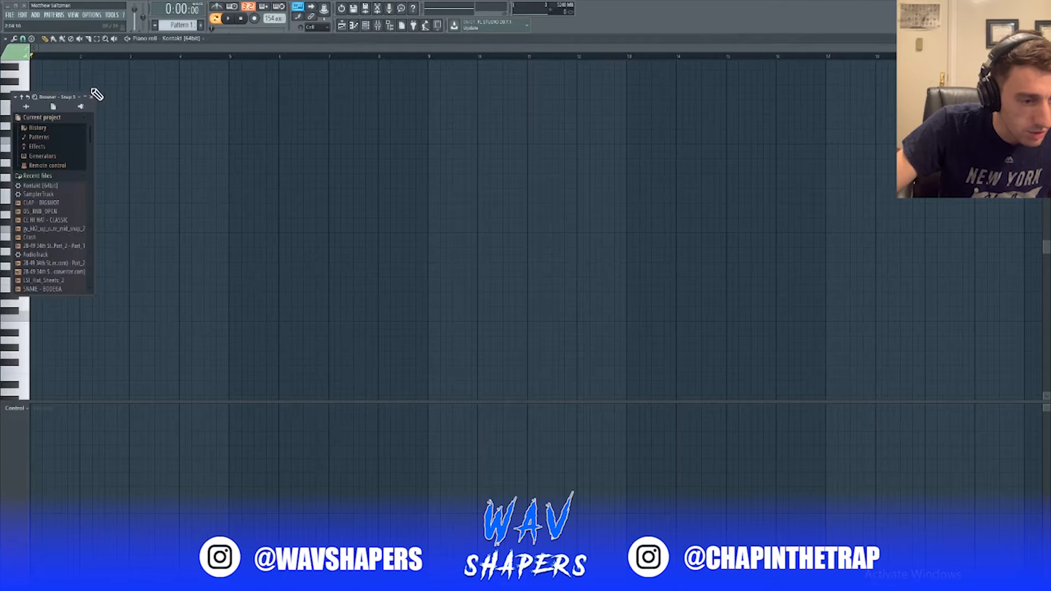
left_click(92, 97)
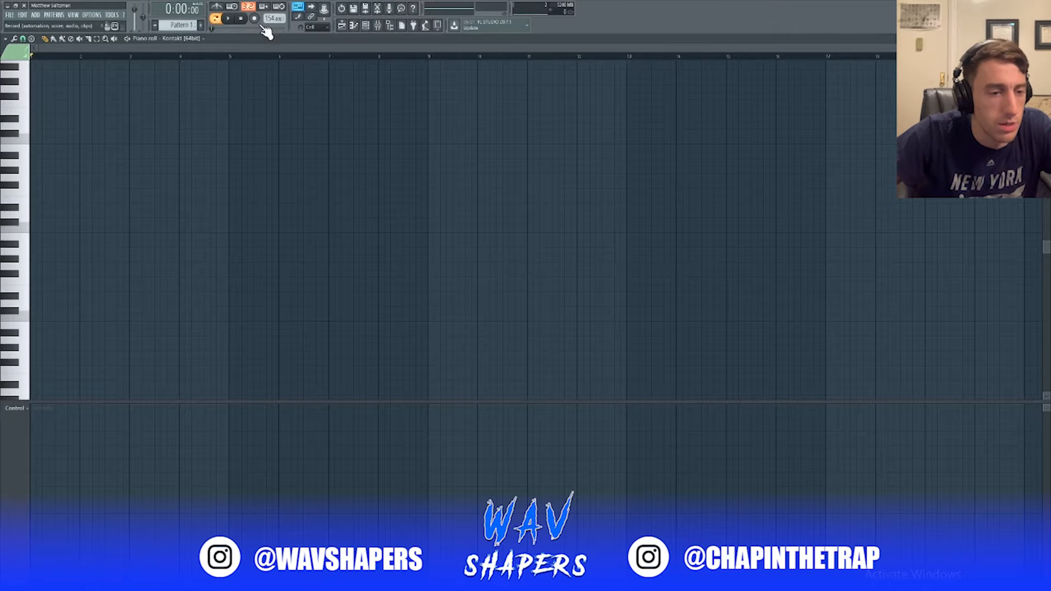
Record a five-chord progression from bar 1 to near the end of bar 3 with Kontakt and quantize the notes.
key("r")
left_click(508, 358)
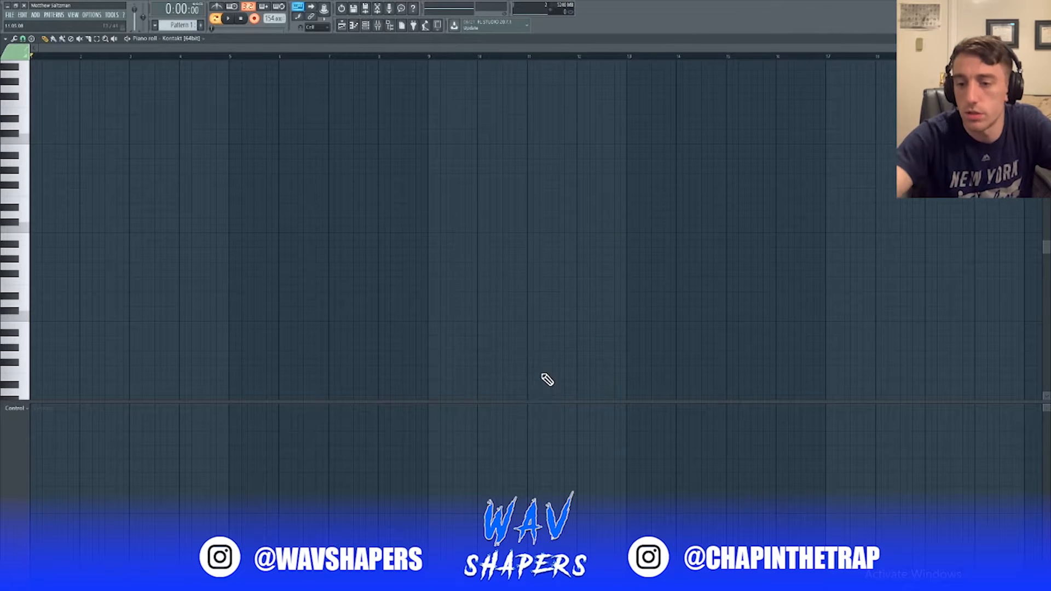
key("space")
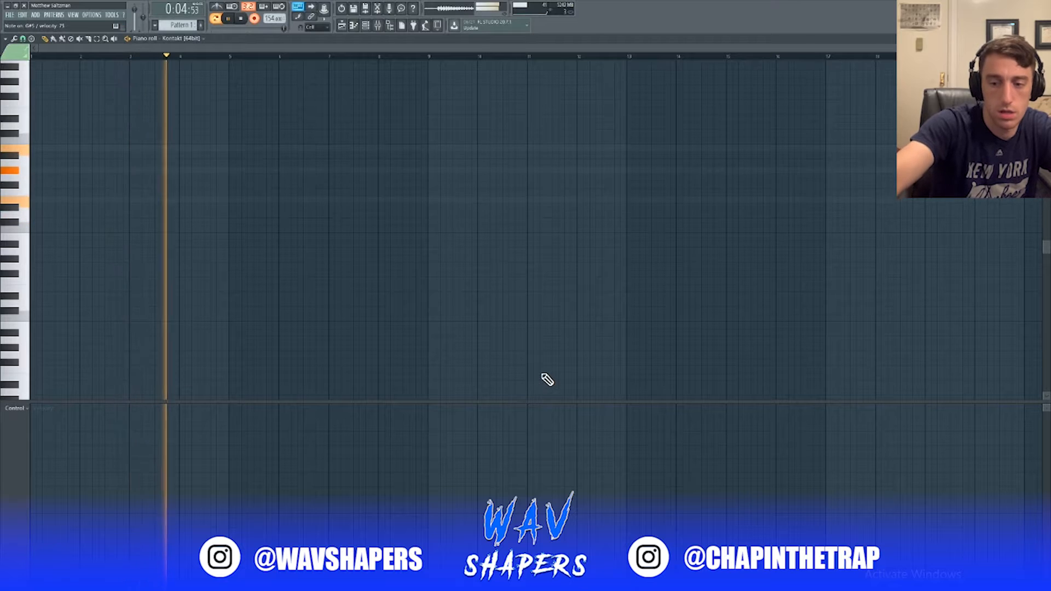
key("space")
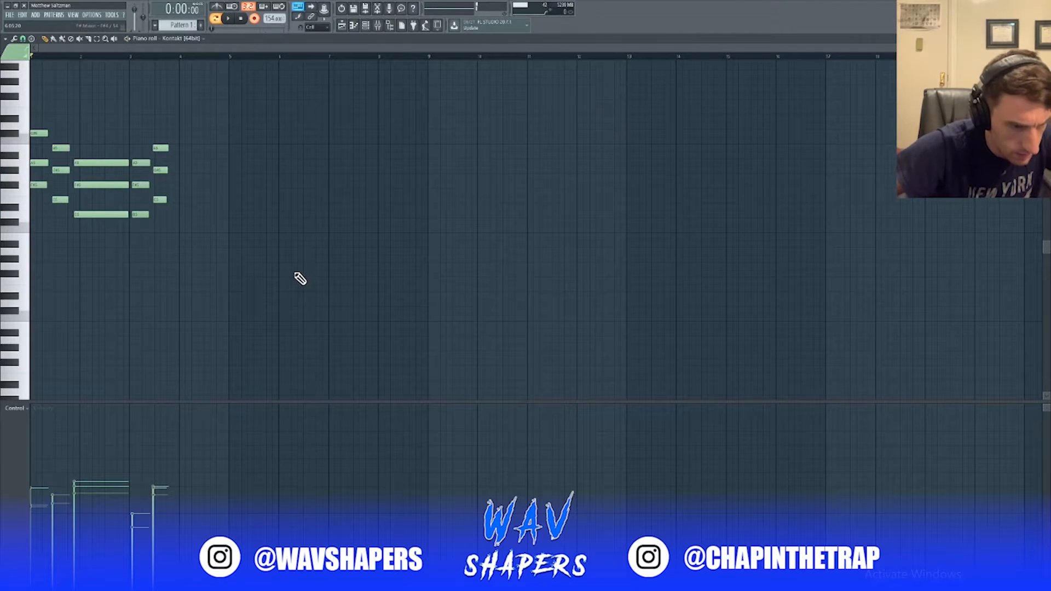
key("ctrl+q")
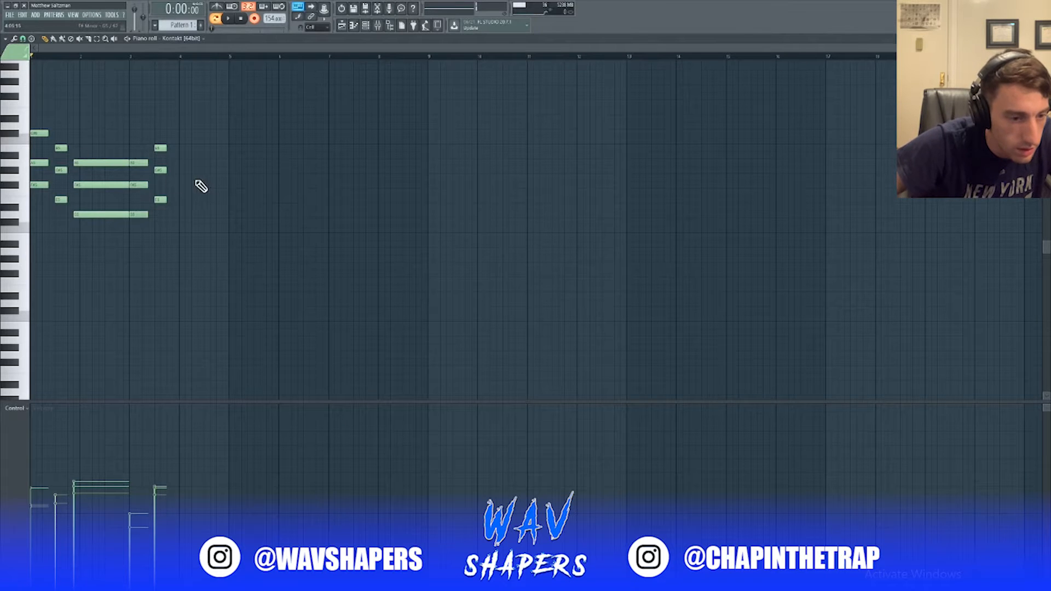
Draw a three-note chord at bar 4 using the opening chord's pitches and trim it to end at bar 5.
left_click(183, 133)
left_click(182, 162)
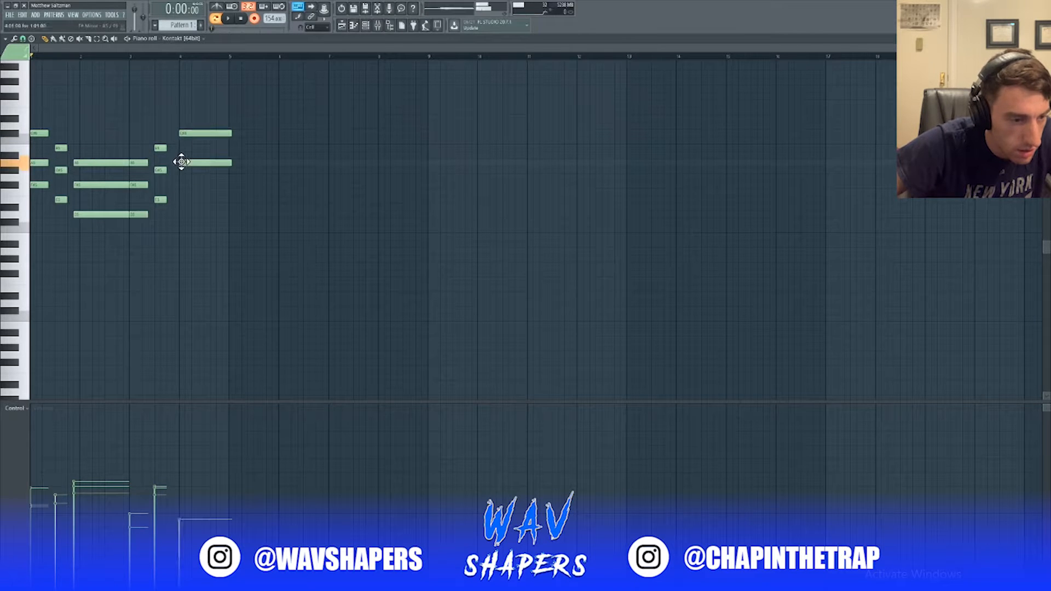
left_click(181, 185)
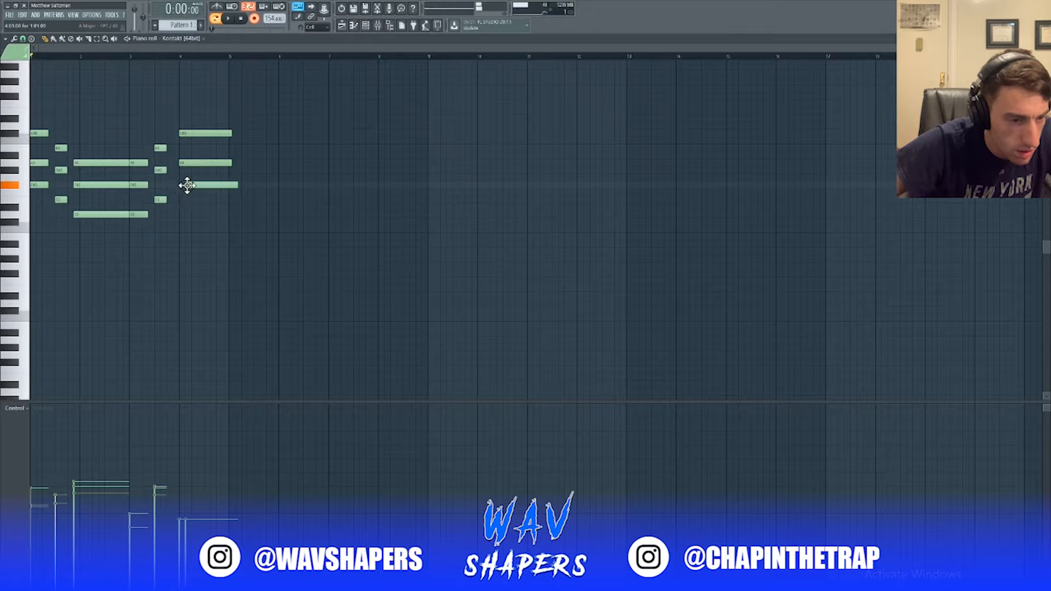
right_click(181, 189)
mouse_move(180, 189)
left_mouse_down()
mouse_move(181, 178)
mouse_move(182, 189)
left_mouse_up()
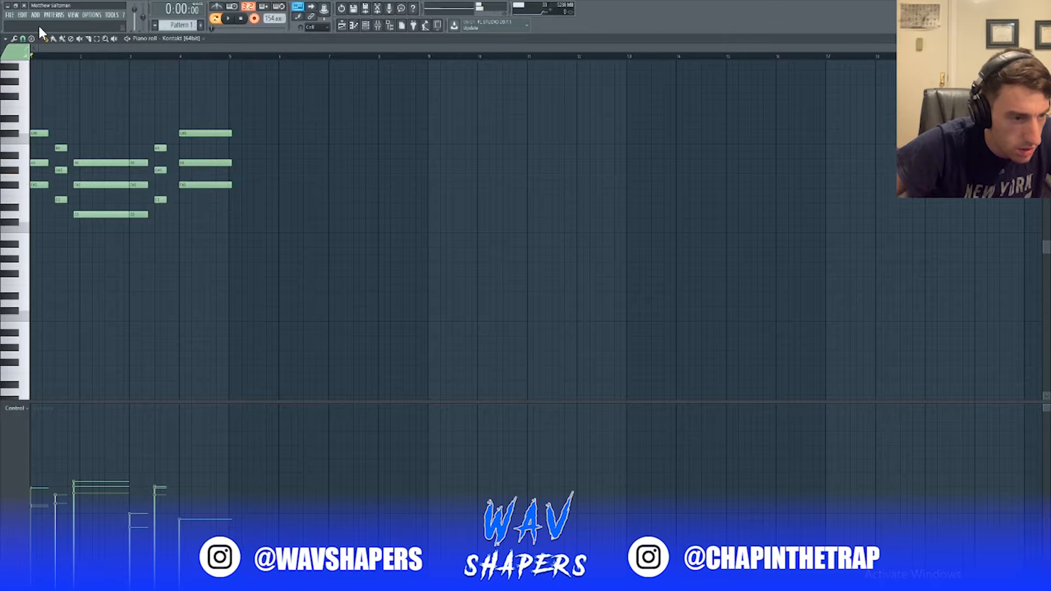
left_click(23, 39)
left_click(26, 66)
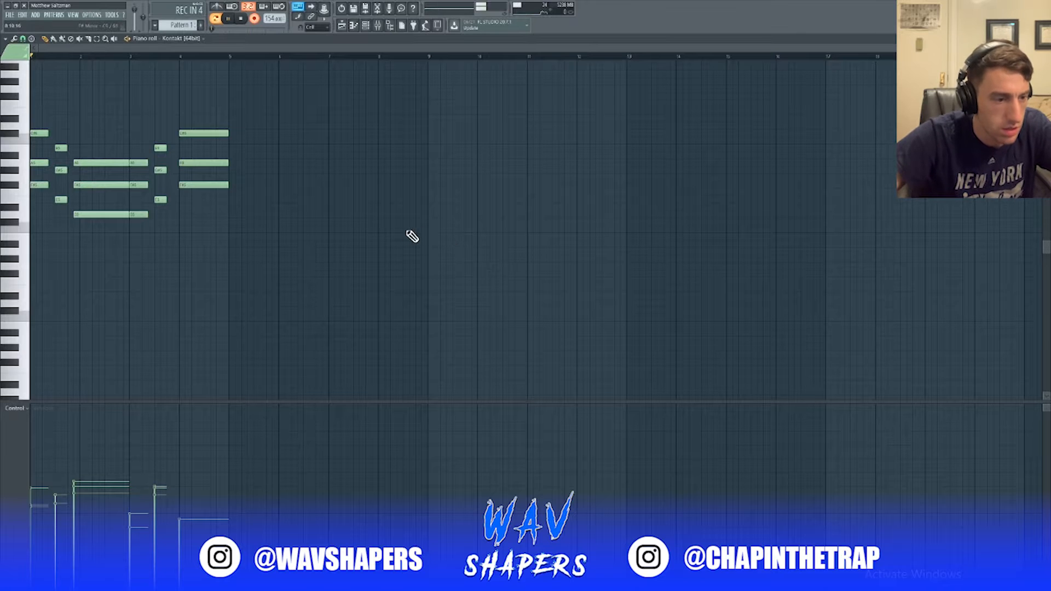
Move the fifth chord earlier to directly follow the fourth, and lengthen the short chords until each meets the next one.
key("space")
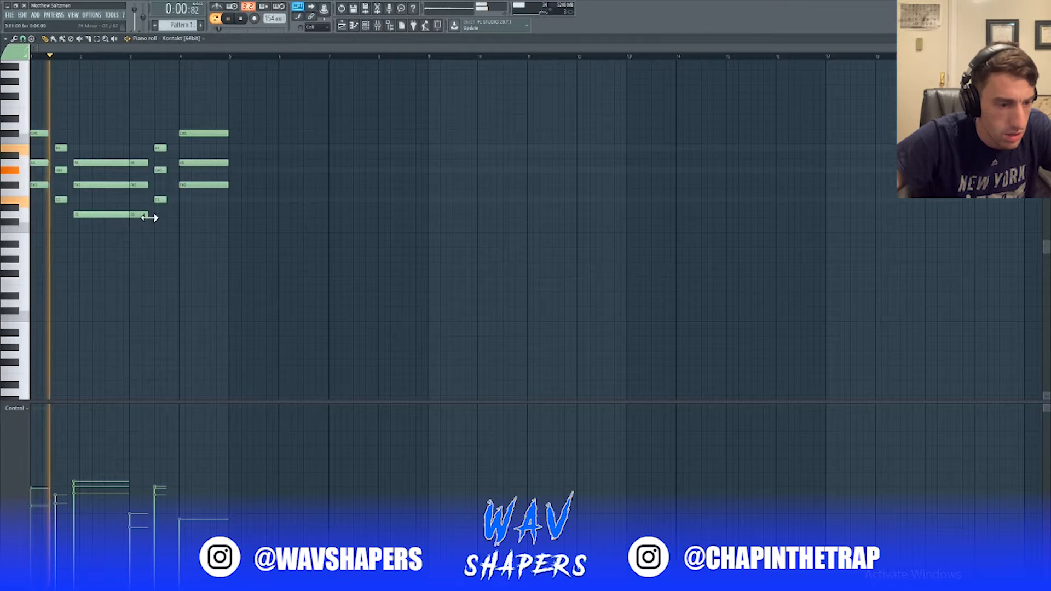
key("space")
left_click_drag(157, 215, 148, 215)
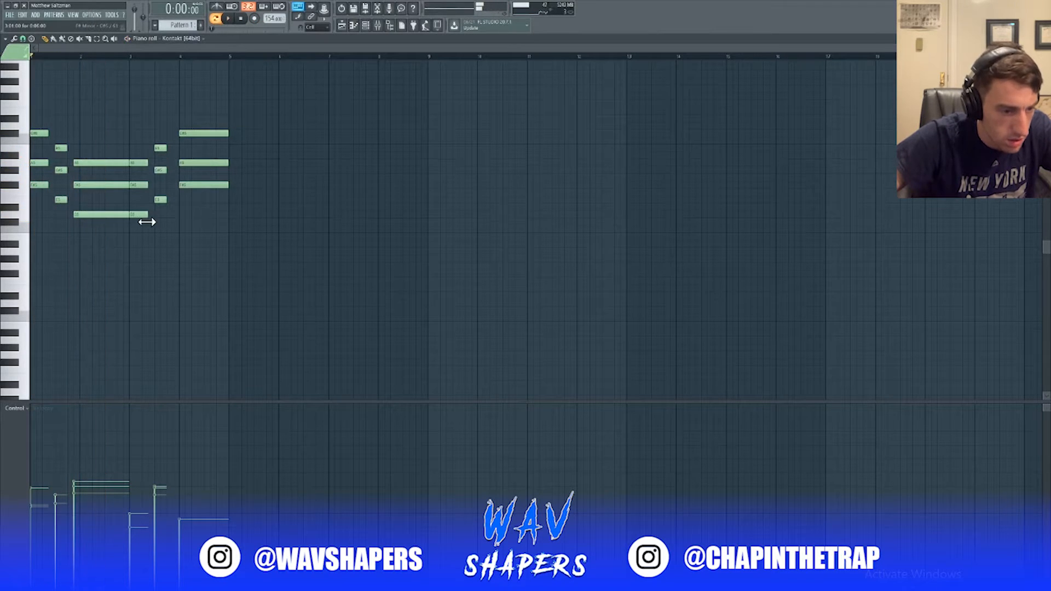
key("space")
left_click(154, 199)
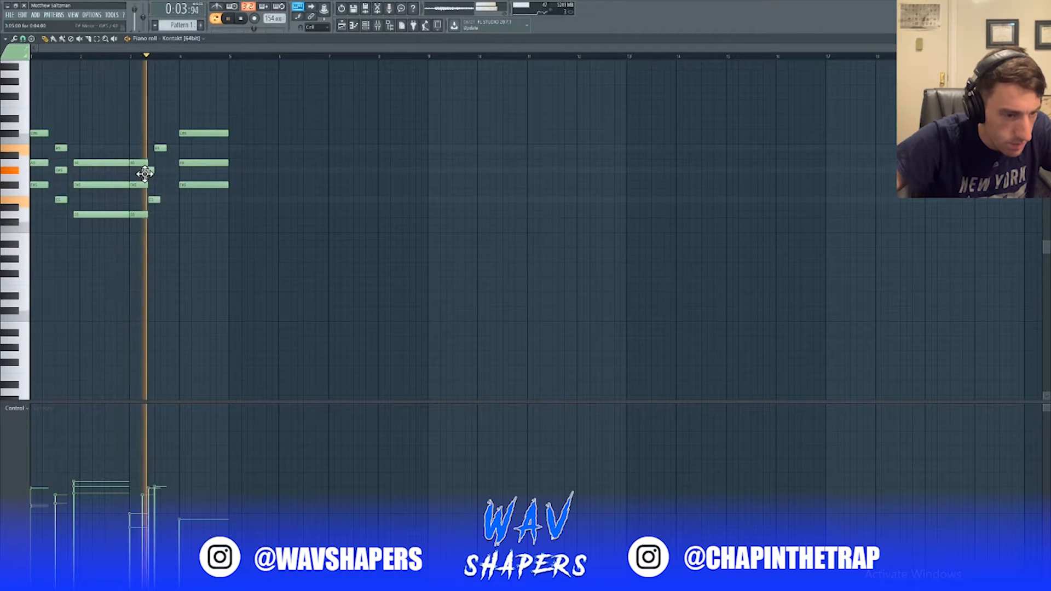
key("space")
right_click(157, 148)
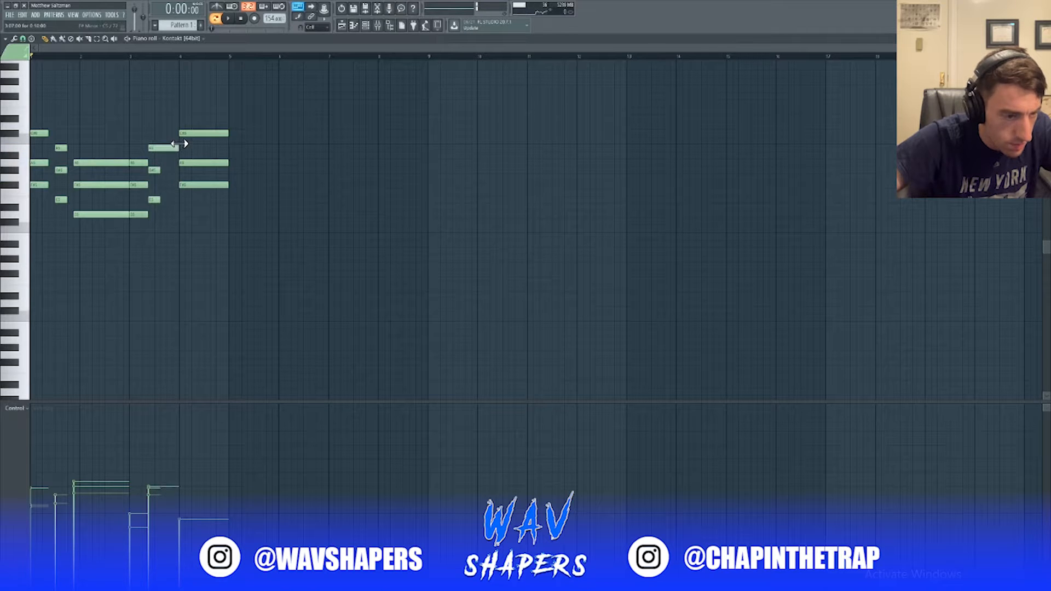
left_click_drag(160, 170, 179, 165)
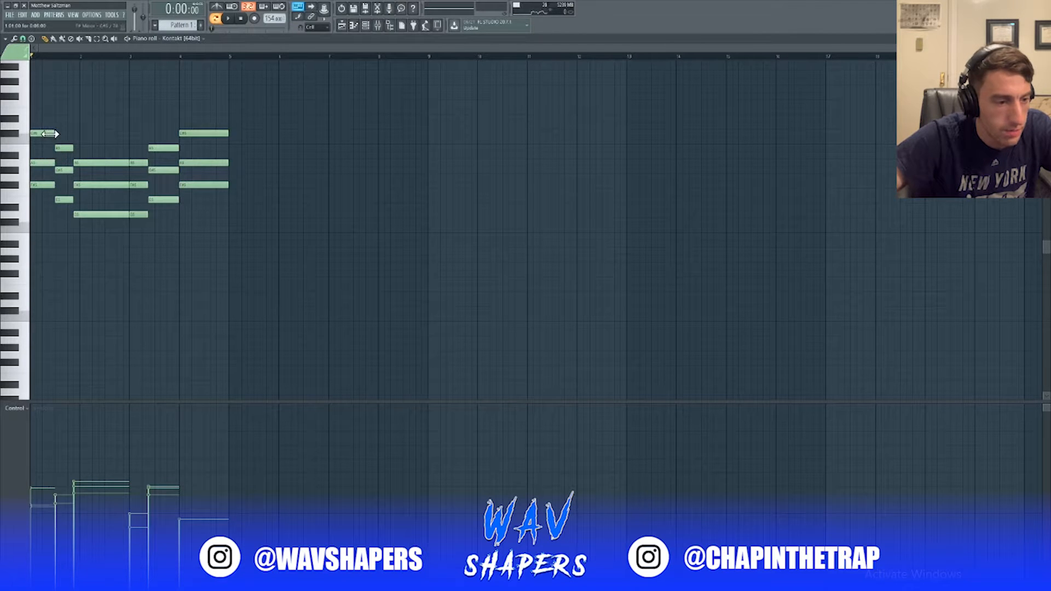
Duplicate the lowest note of every chord and place the copies under the originals, one octave lower.
left_click(97, 38)
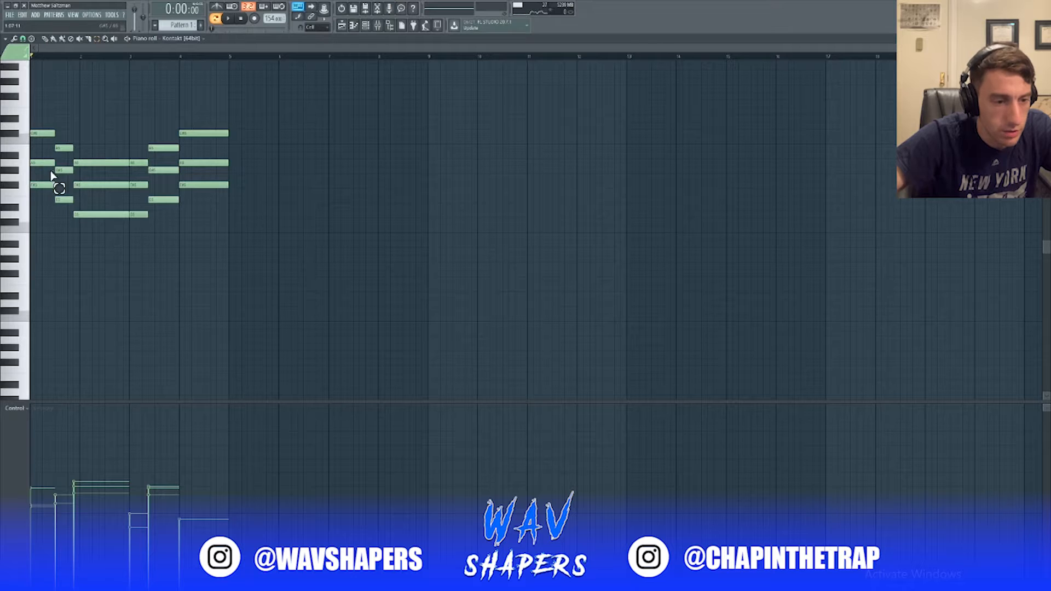
left_click_drag(45, 181, 74, 217)
left_click(108, 214, "shift")
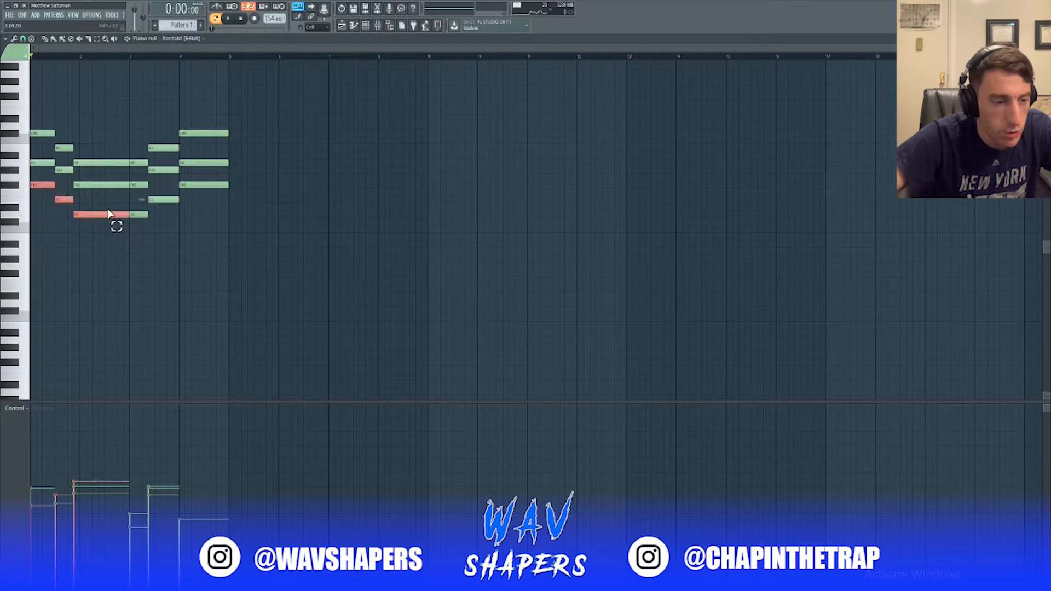
left_click_drag(141, 205, 207, 228)
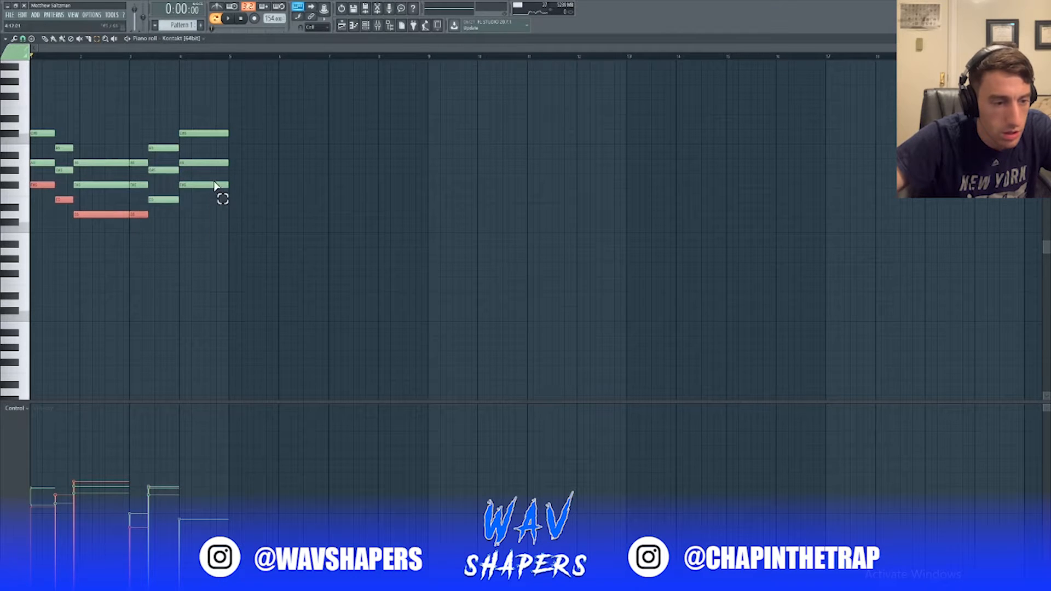
left_click_drag(214, 175, 160, 215)
key("ctrl+b")
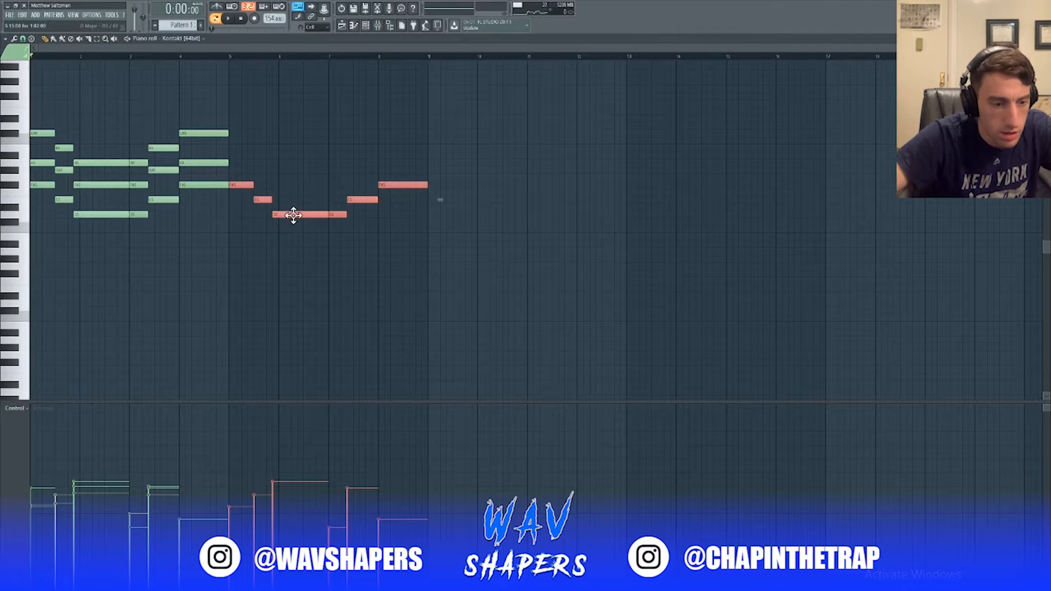
left_click_drag(290, 214, 10, 207)
key("ctrl+Down")
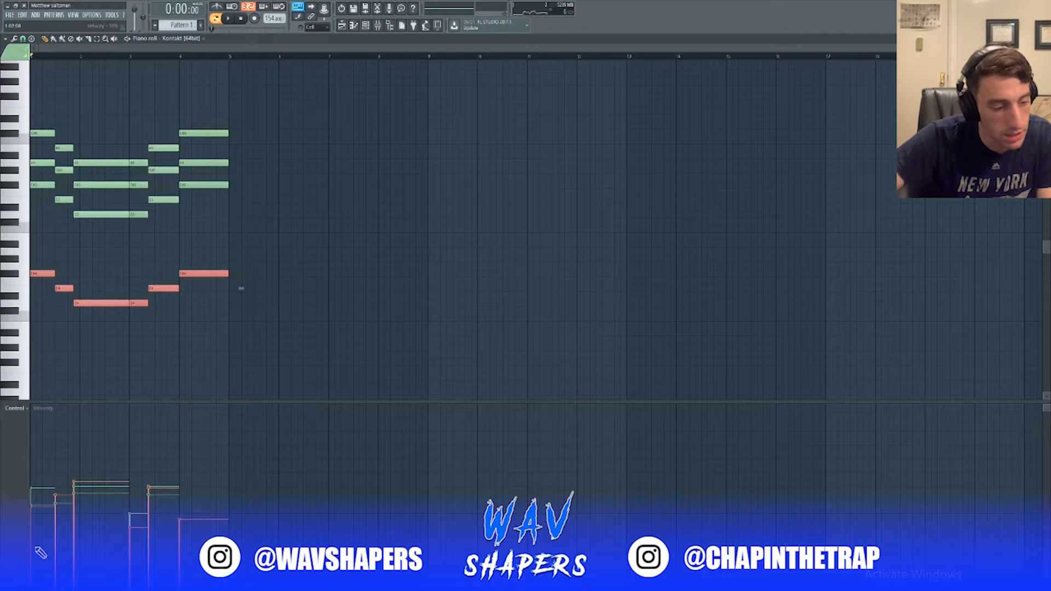
Lower the velocity of the bass notes and play the pattern to check the balance.
left_click_drag(63, 542, 180, 538)
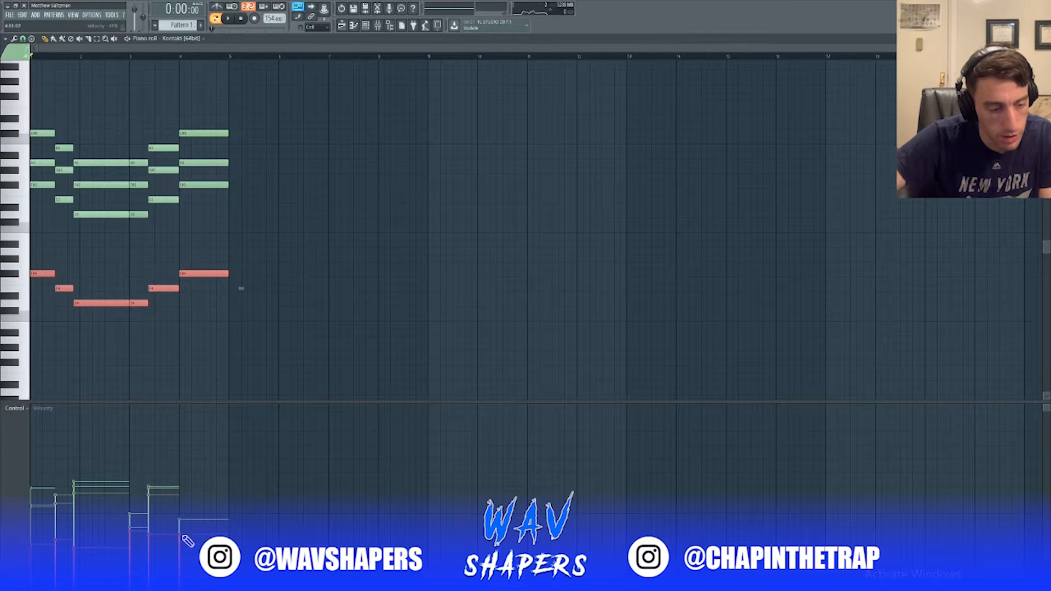
key("space")
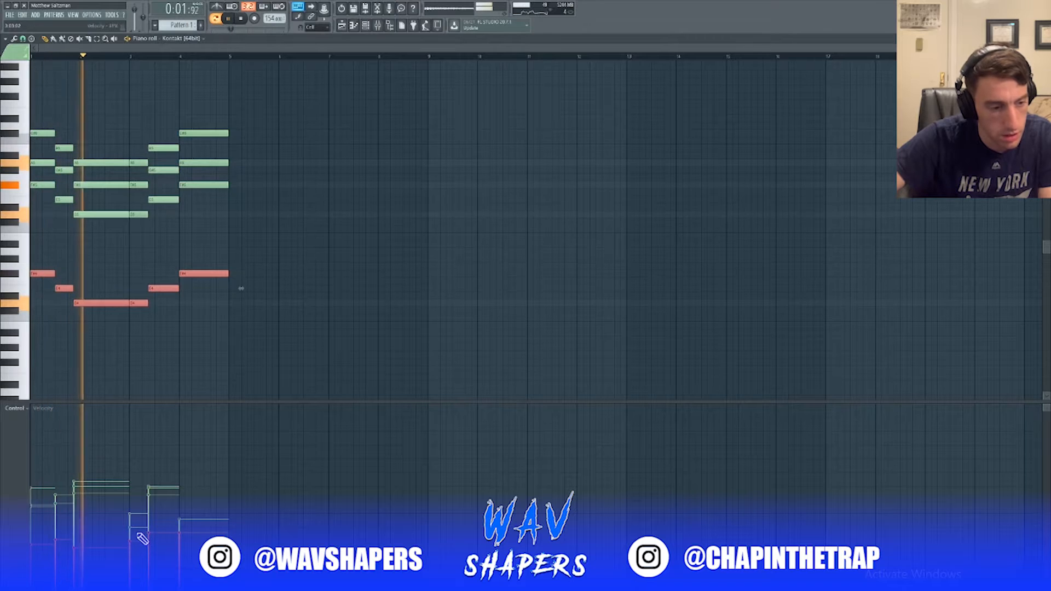
left_click(73, 315, "ctrl")
key("space")
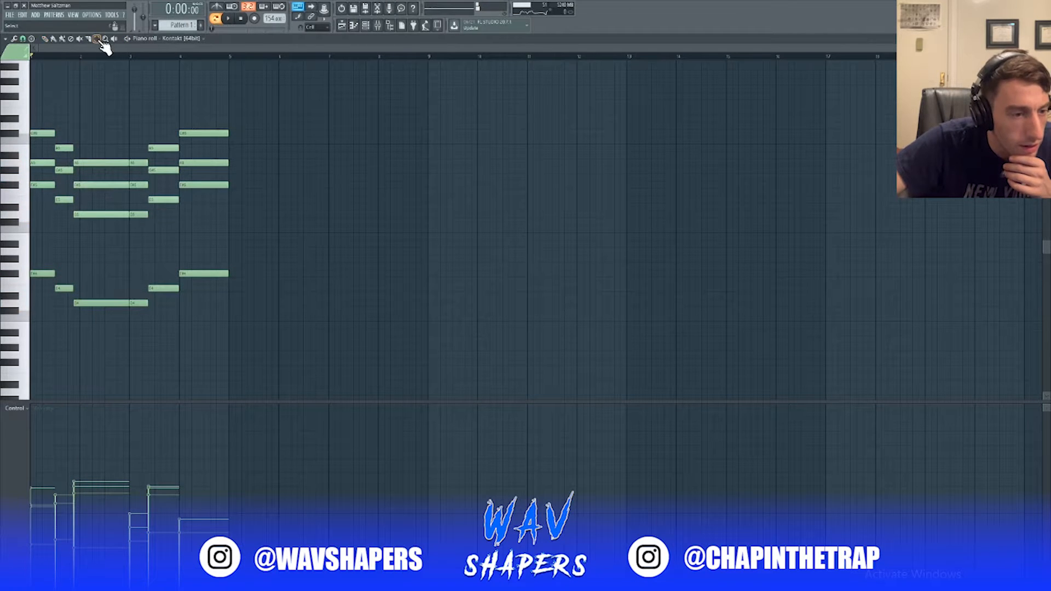
Shorten all notes of the first chord and shift the second chord one step earlier to follow it directly.
left_click_drag(46, 104, 42, 402)
left_click(46, 38)
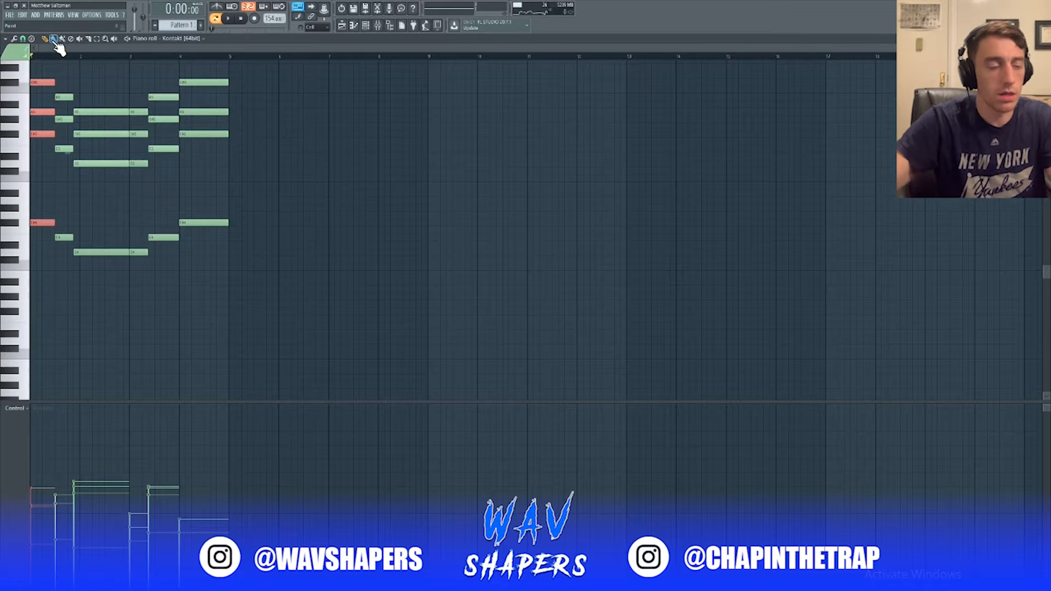
left_click_drag(55, 82, 56, 267)
key("space")
left_click(99, 39)
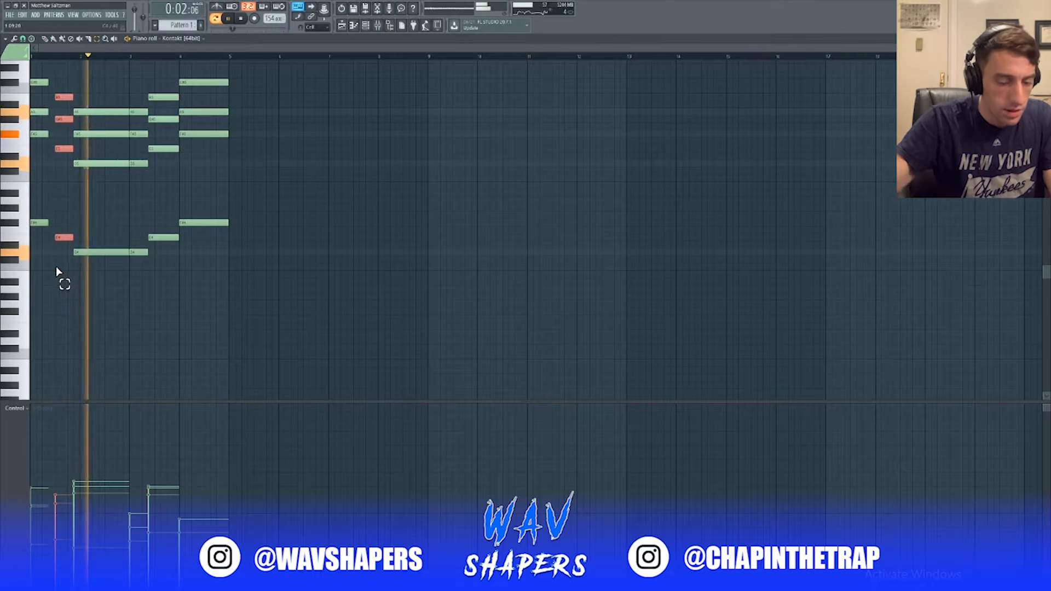
key("shift+Left")
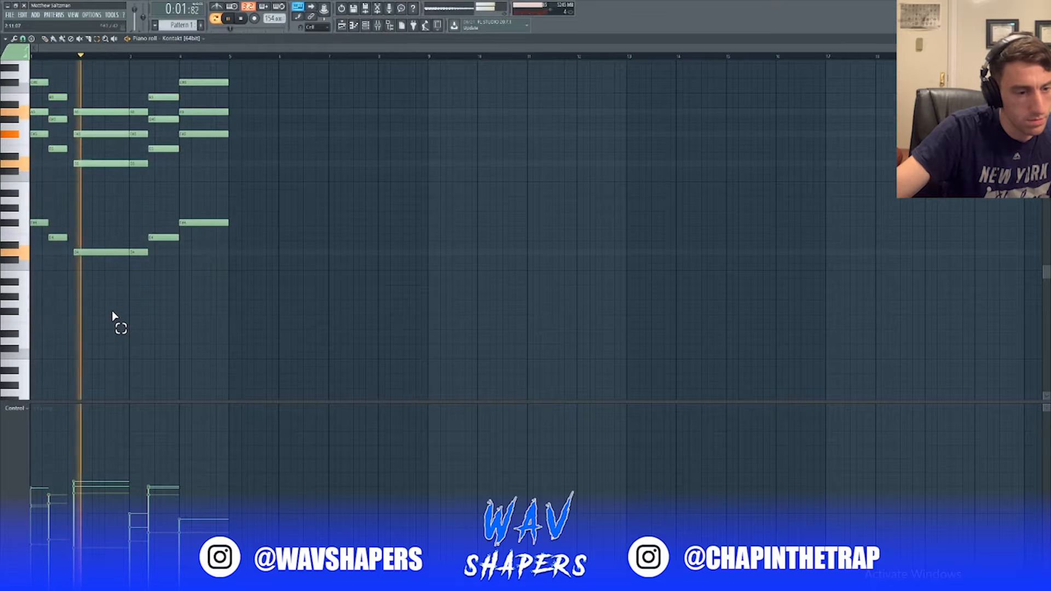
Shift the third chord one step earlier, play the pattern, and lengthen that chord's notes to reach bar 3.
left_click_drag(113, 317, 119, 44)
key("shift+Left")
key("space")
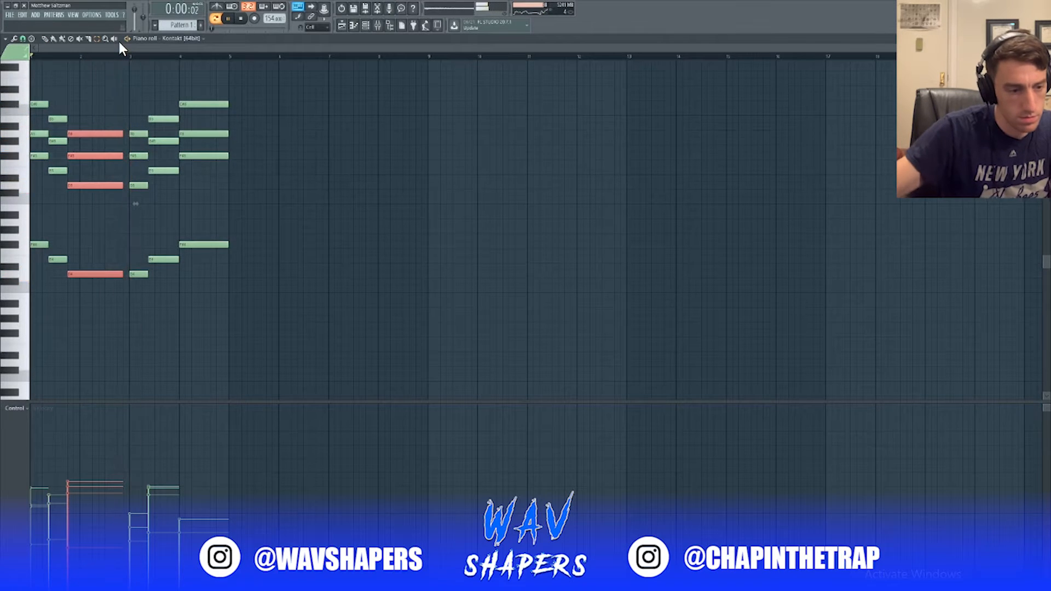
key("space")
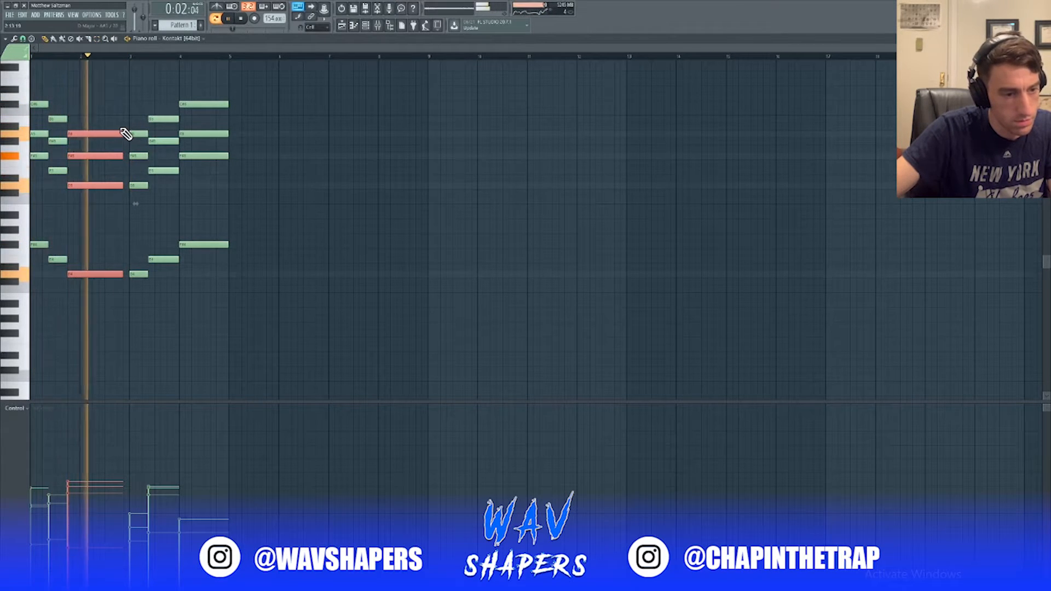
key("space")
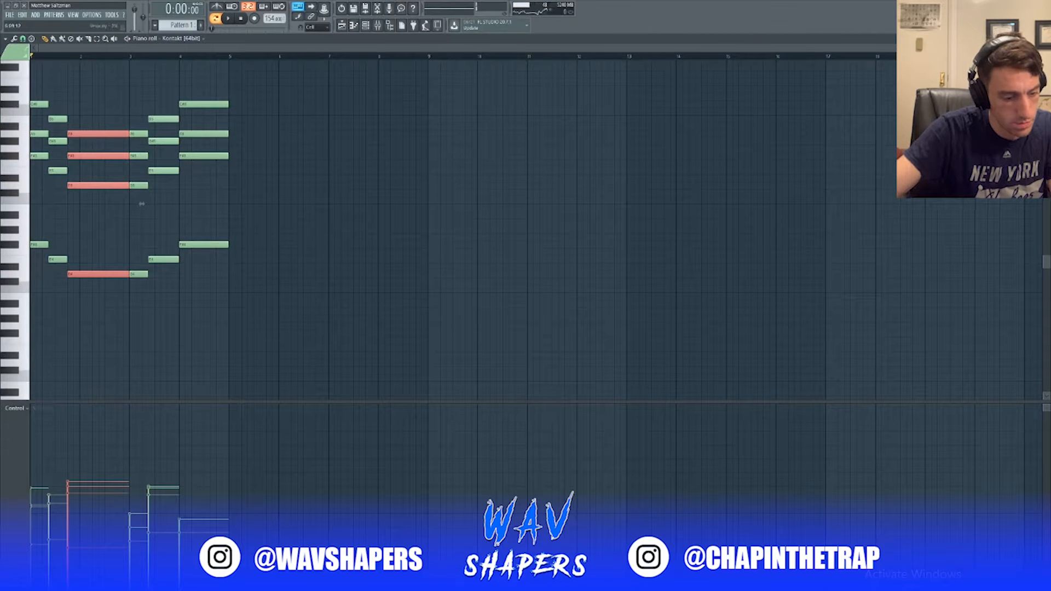
right_click(174, 582)
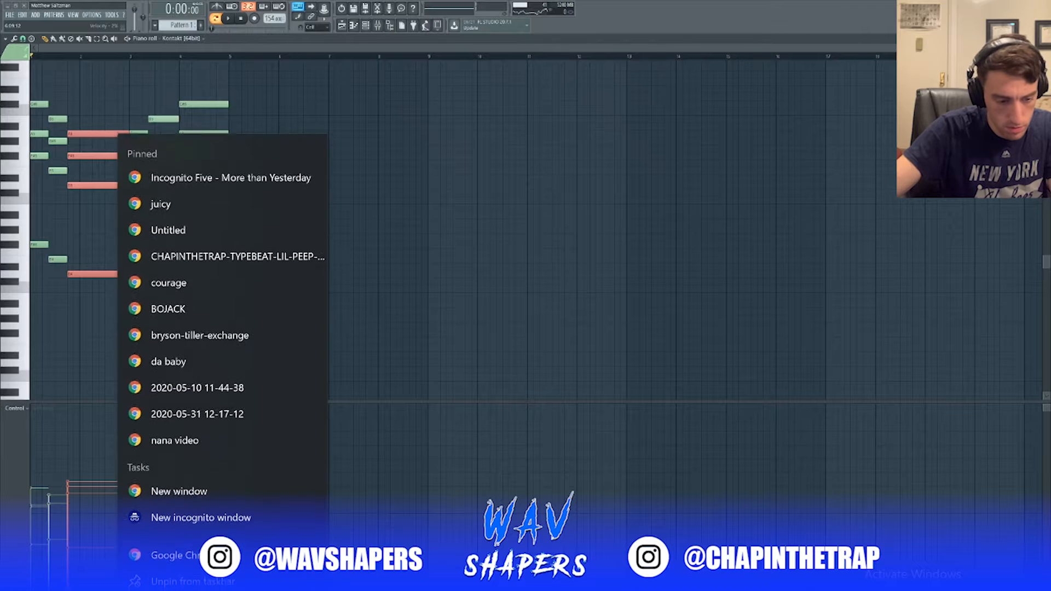
left_click(174, 582)
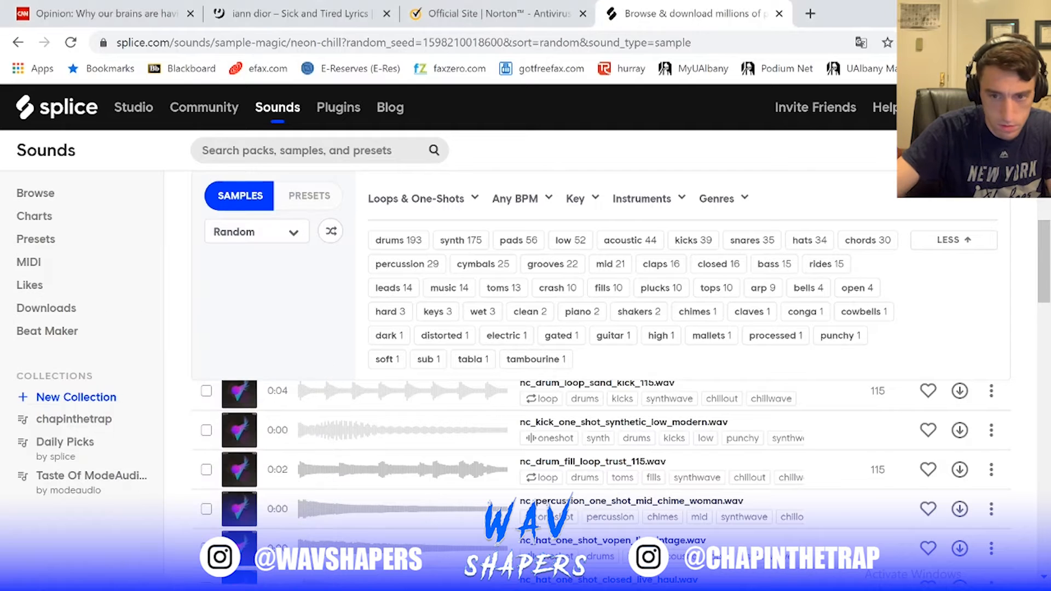
key("alt+Tab")
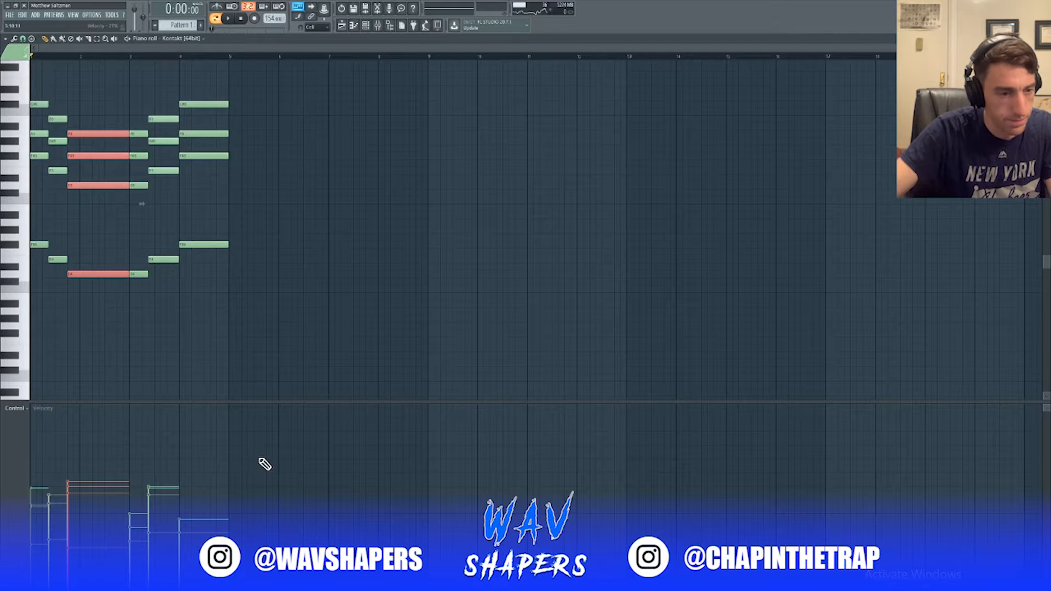
Play the pattern, select the fifth chord with its bass note in bar 3, and shorten all its notes by one beat.
left_click(227, 18)
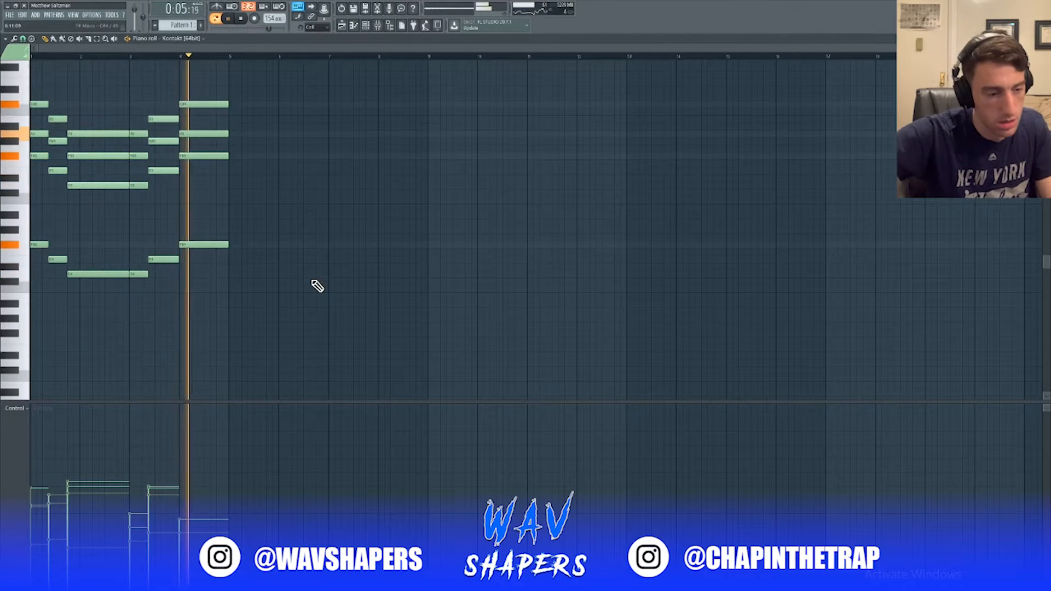
key("space")
left_click(96, 39)
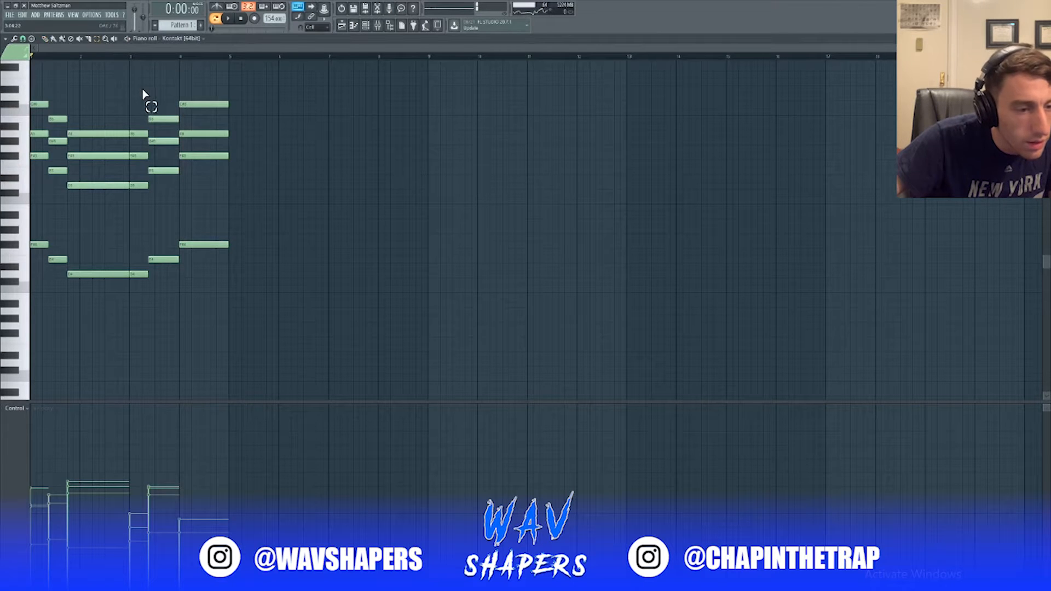
left_click_drag(167, 95, 180, 336)
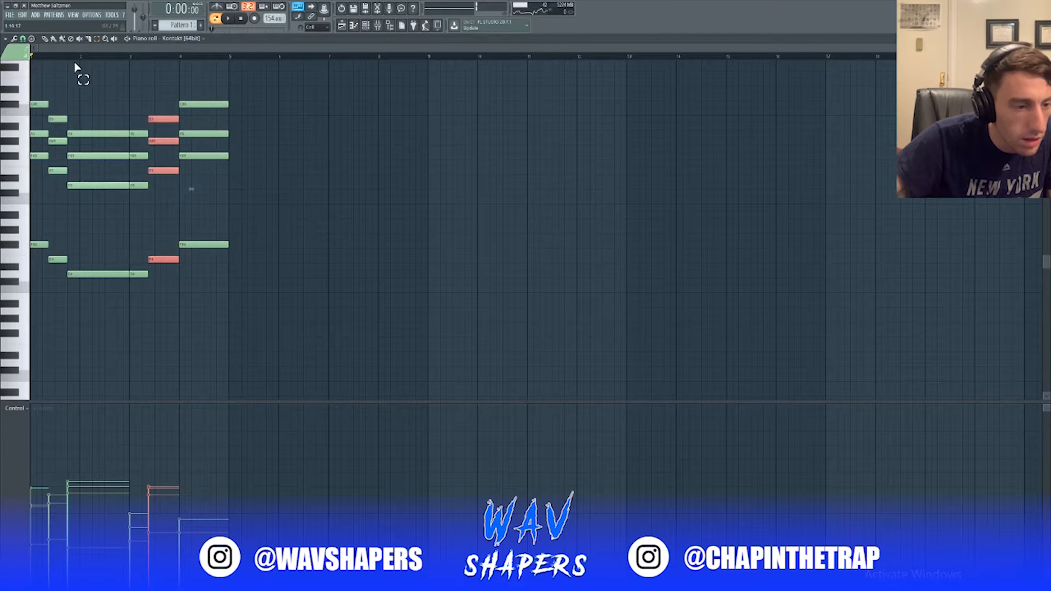
left_click(45, 39)
left_click(184, 127)
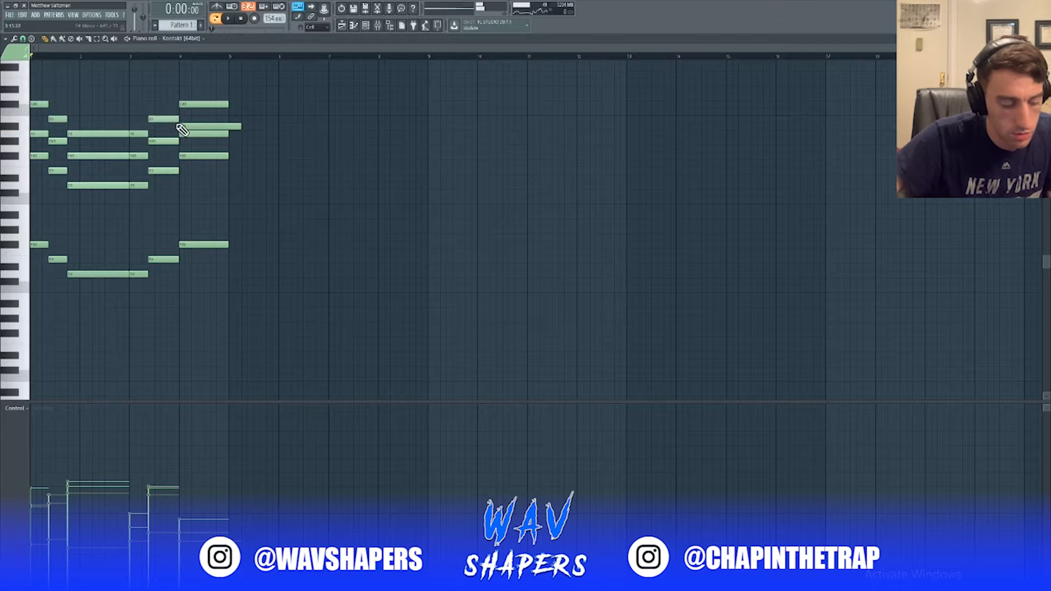
key("ctrl+z")
left_click_drag(177, 121, 165, 123)
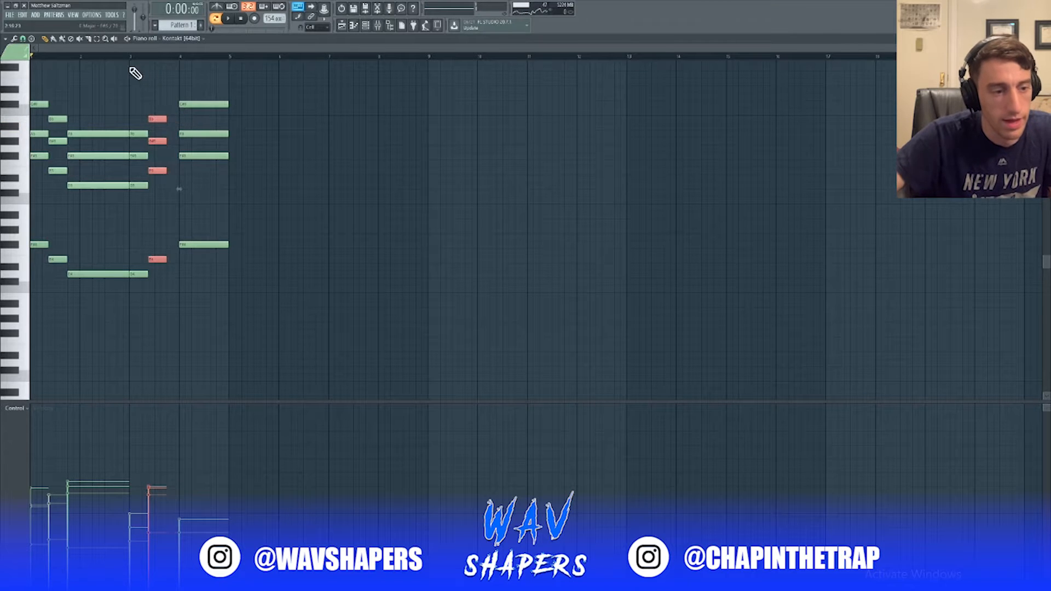
Shift the last chord earlier to follow the fifth chord directly, and lengthen its notes to reach bar 5.
left_click(97, 38)
left_click_drag(195, 80, 272, 249)
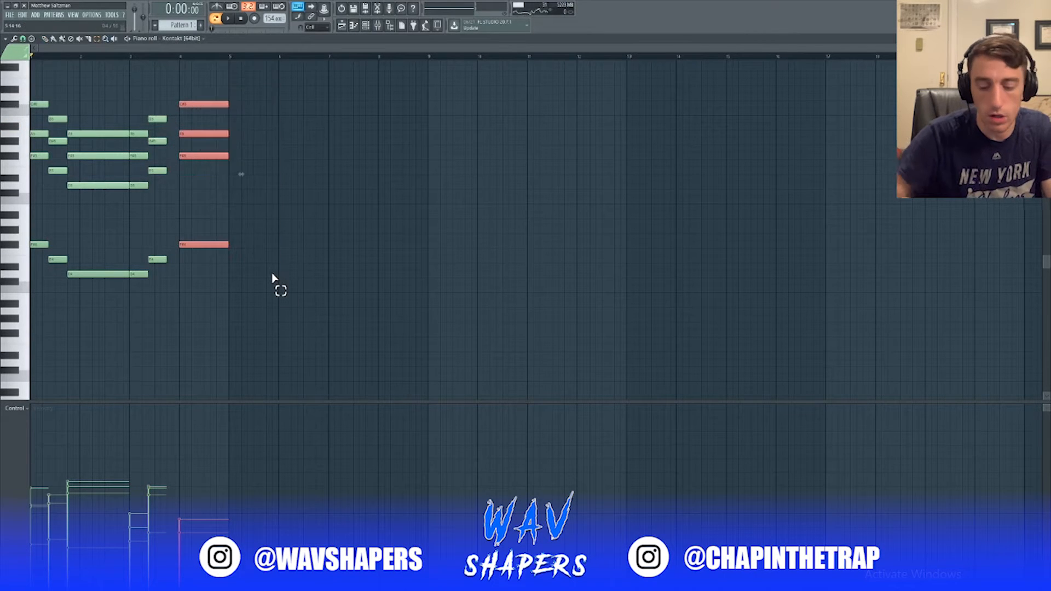
key("shift+Left")
key("shift+Left")
key("space")
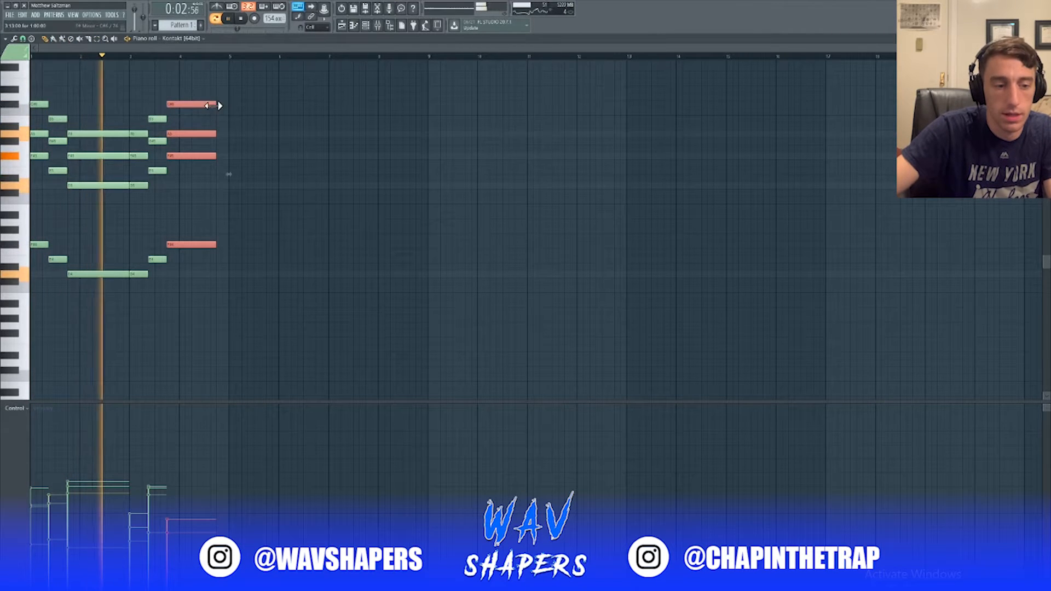
left_click_drag(218, 104, 225, 106)
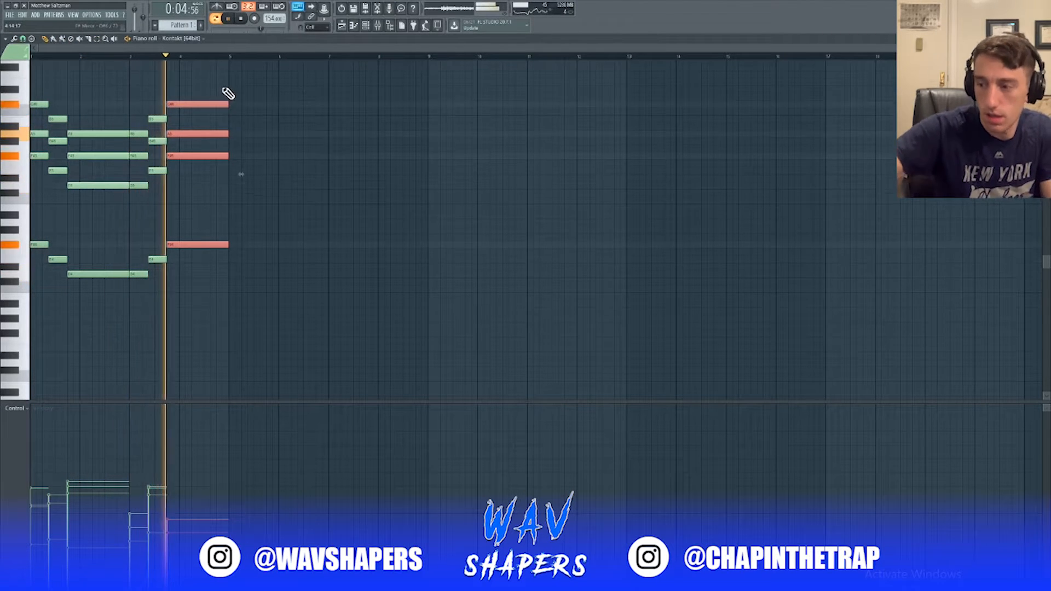
key("space")
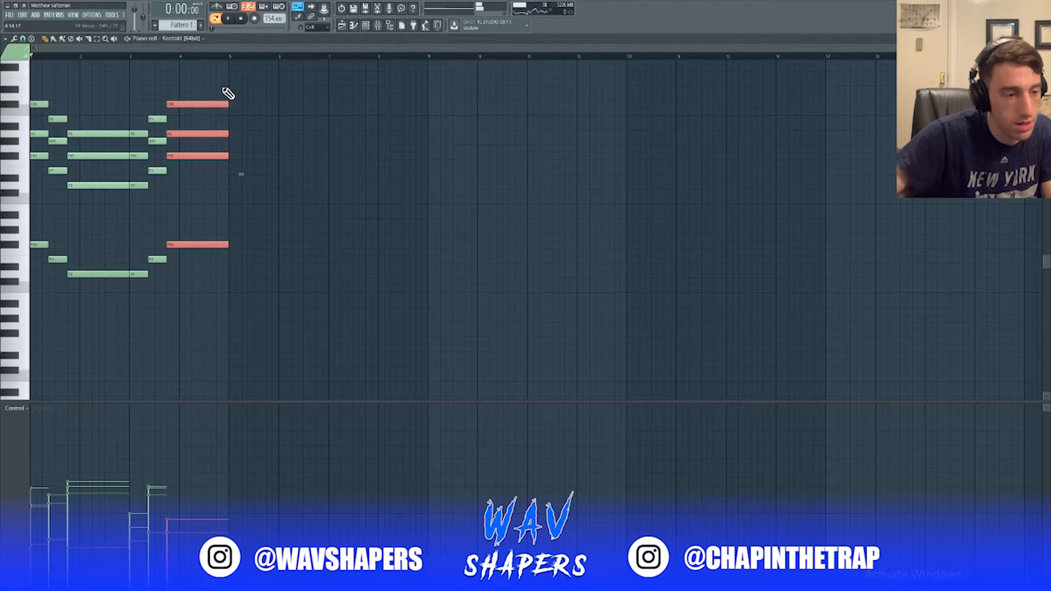
Duplicate the four-bar chord progression so the copy fills bars 5 to 8.
scroll(255, 204, "up", 4)
left_click(310, 236)
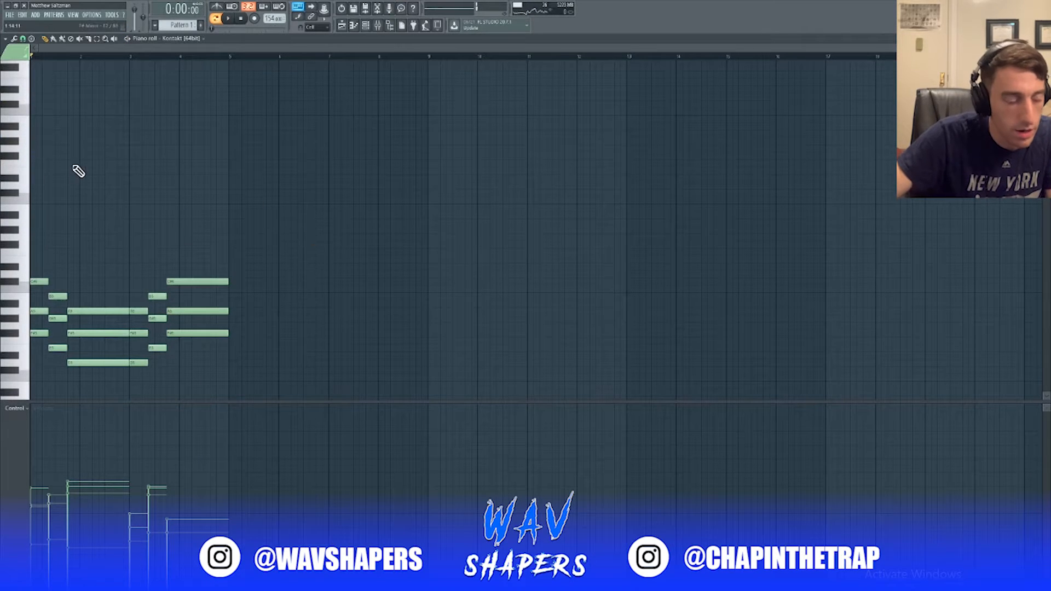
scroll(65, 142, "up", 2)
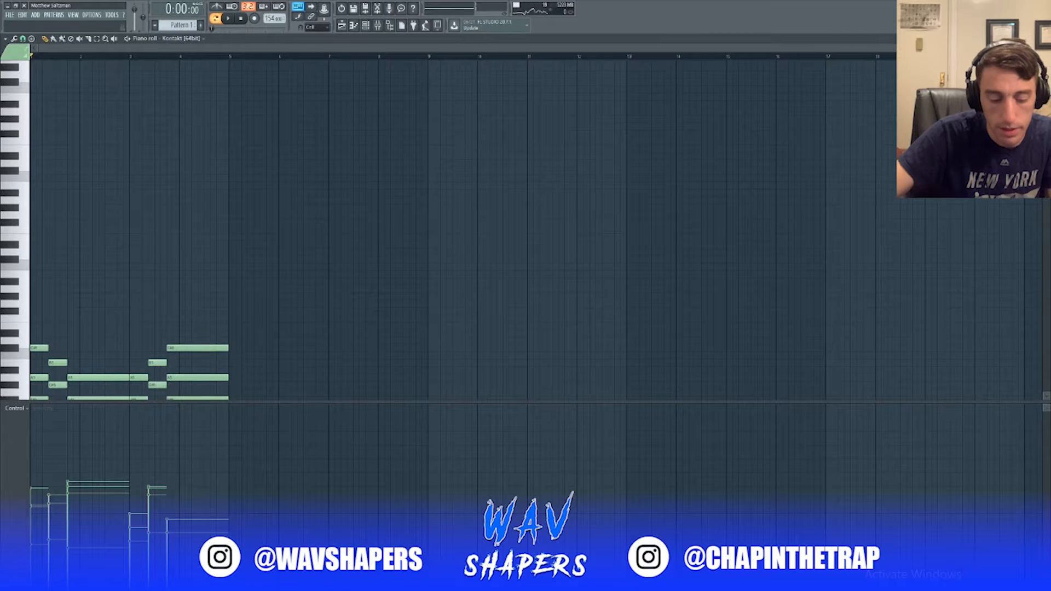
key("ctrl+b")
scroll(664, 80, "up", 5)
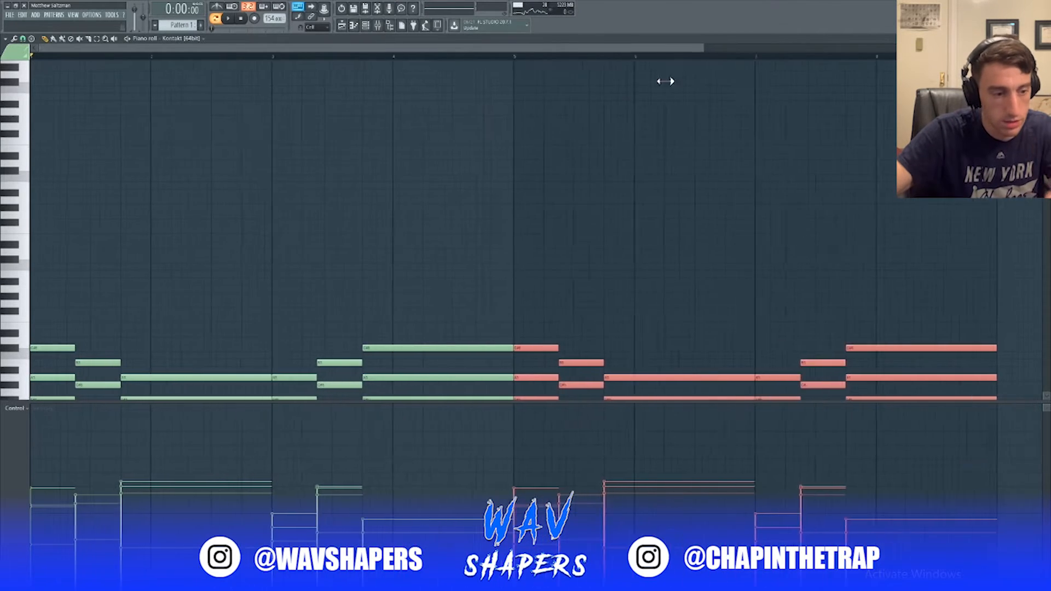
Place a one-bar melody note at the pattern's start, two octaves above the first chord's top note.
left_click(118, 218)
left_click(46, 148)
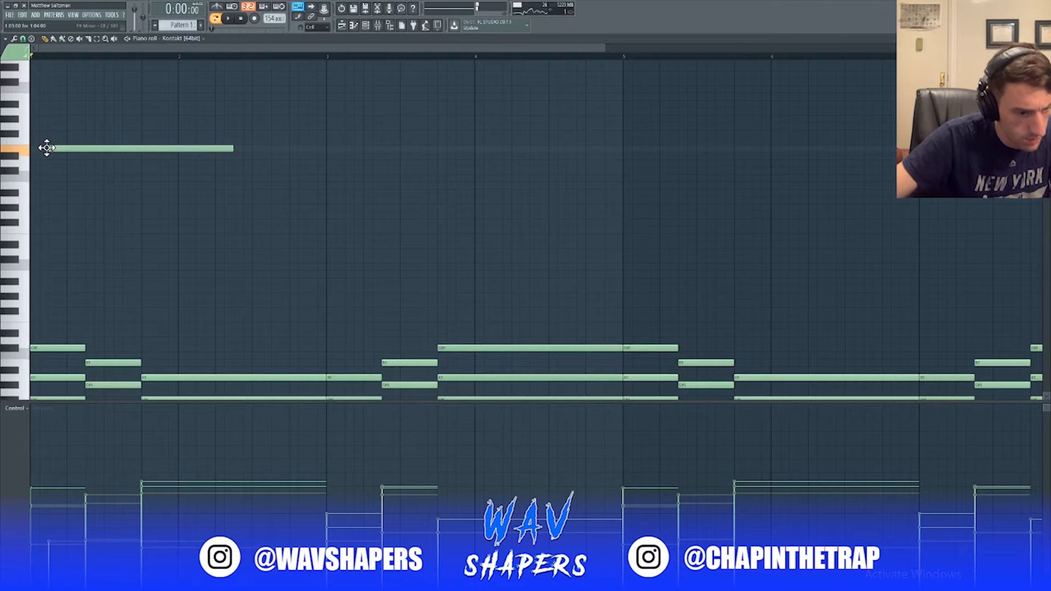
left_click_drag(46, 147, 29, 171)
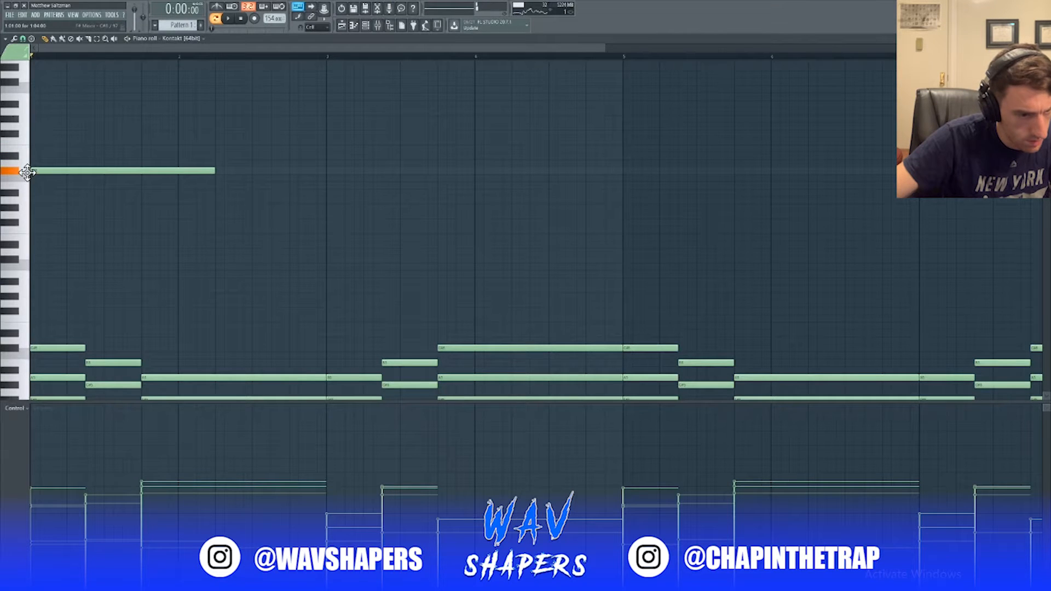
key("space")
left_click_drag(215, 171, 181, 182)
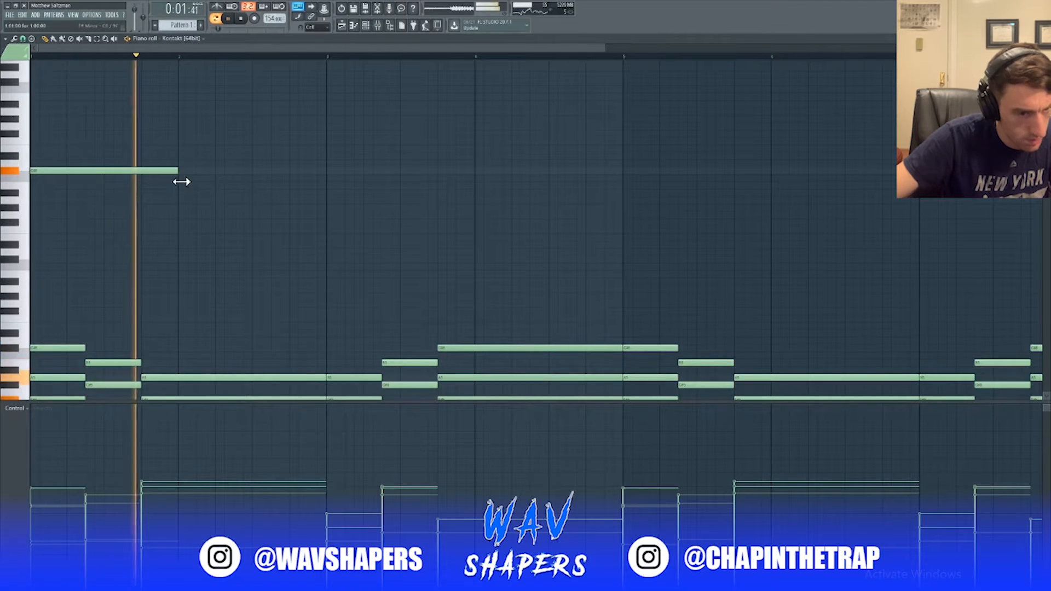
key("space")
left_click(175, 111)
right_click(184, 112)
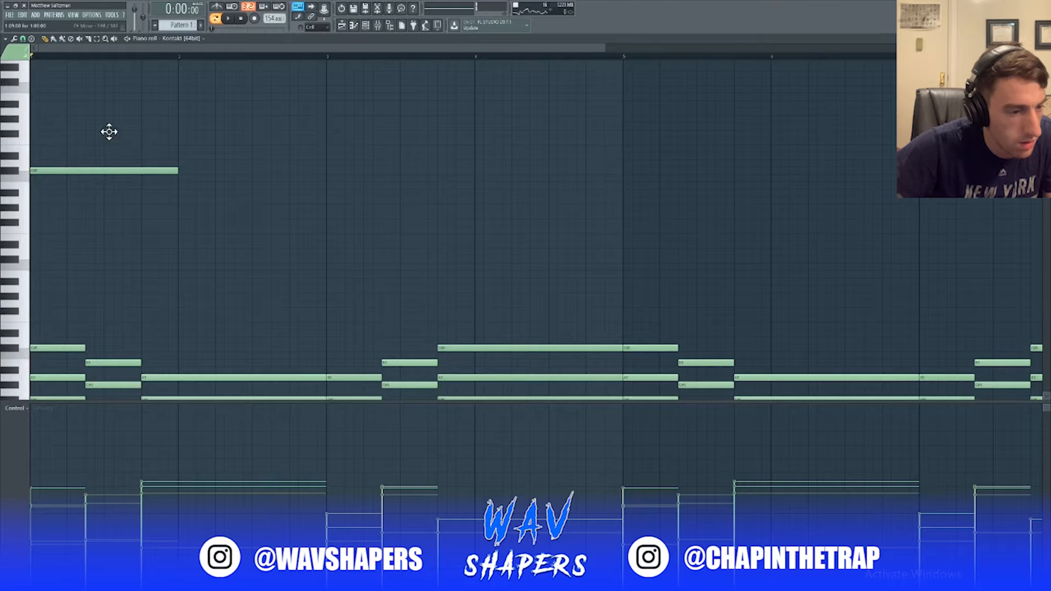
mouse_move(109, 131)
left_mouse_down()
mouse_move(160, 144)
mouse_move(187, 133)
left_mouse_up()
key("space")
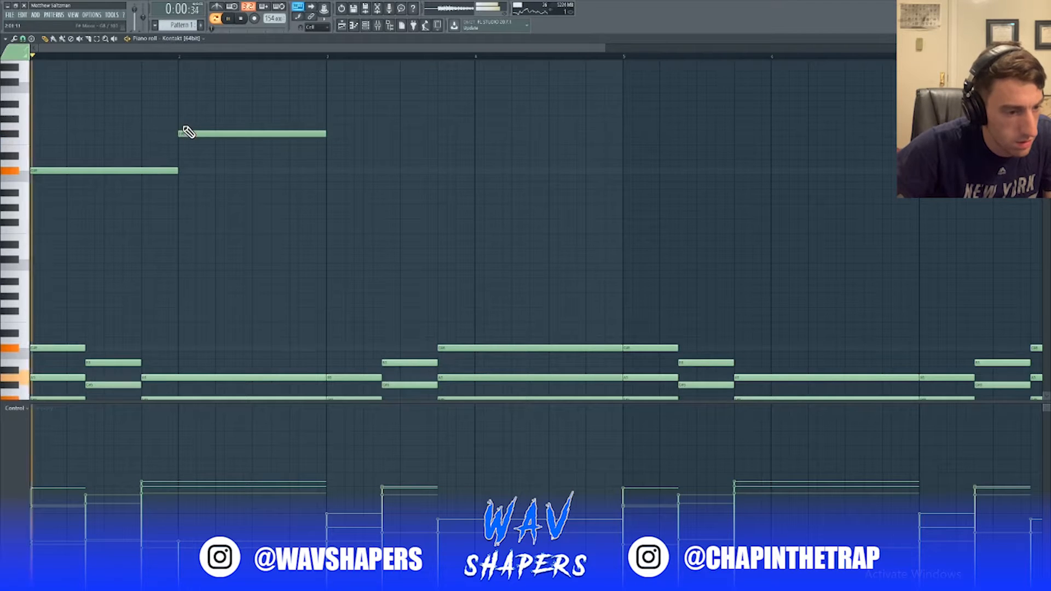
key("space")
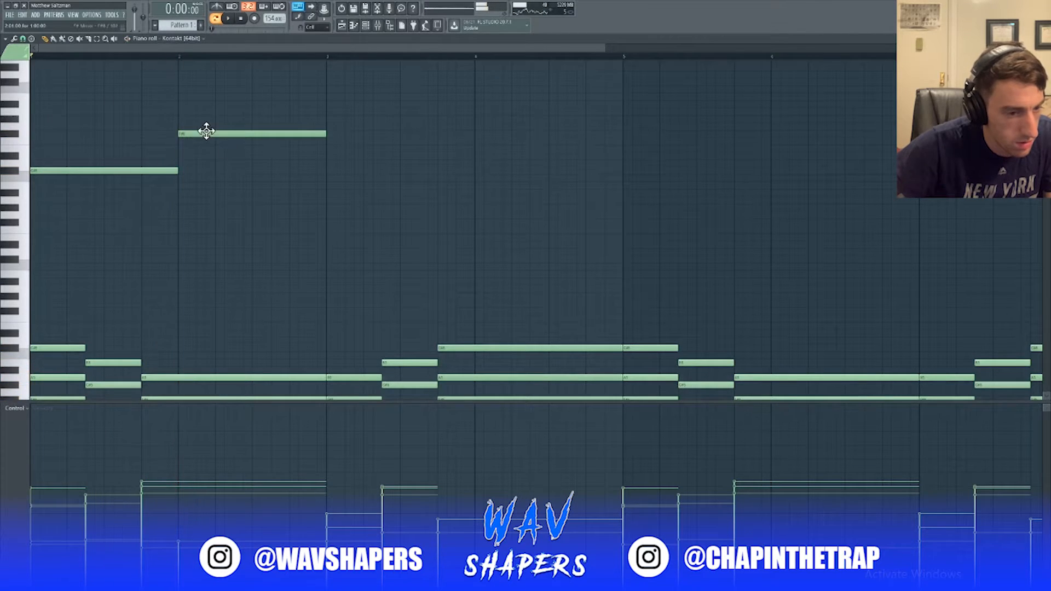
right_click(206, 133)
Place a one-bar melody note at the second beat of bar 2, five semitones above the first melody note.
key("space")
left_click(214, 135)
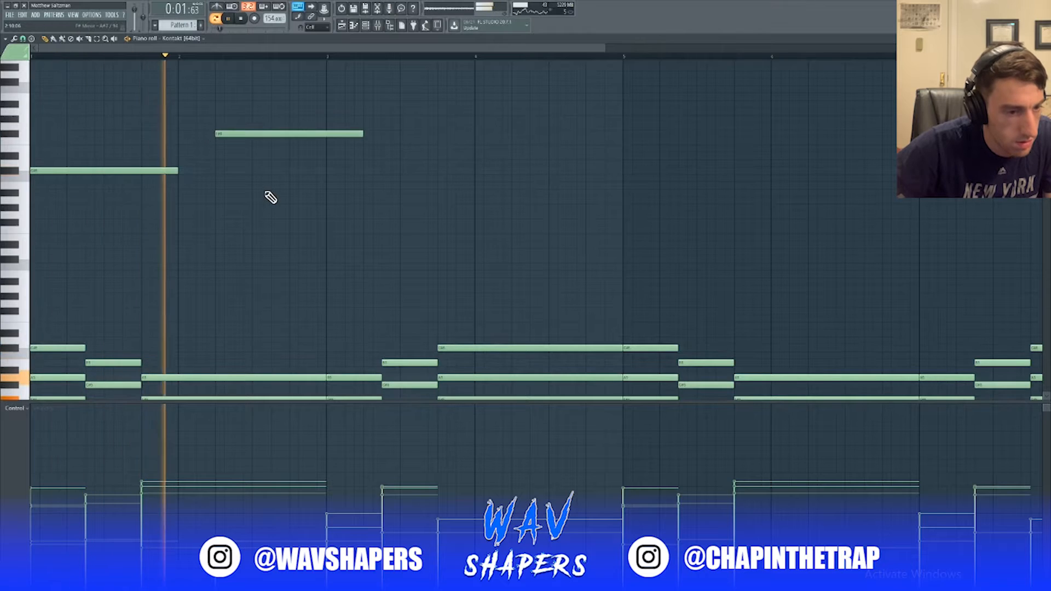
key("space")
Add a short grace note, one step long, two semitones below the bar 2 melody note and at the same start.
left_click(219, 163)
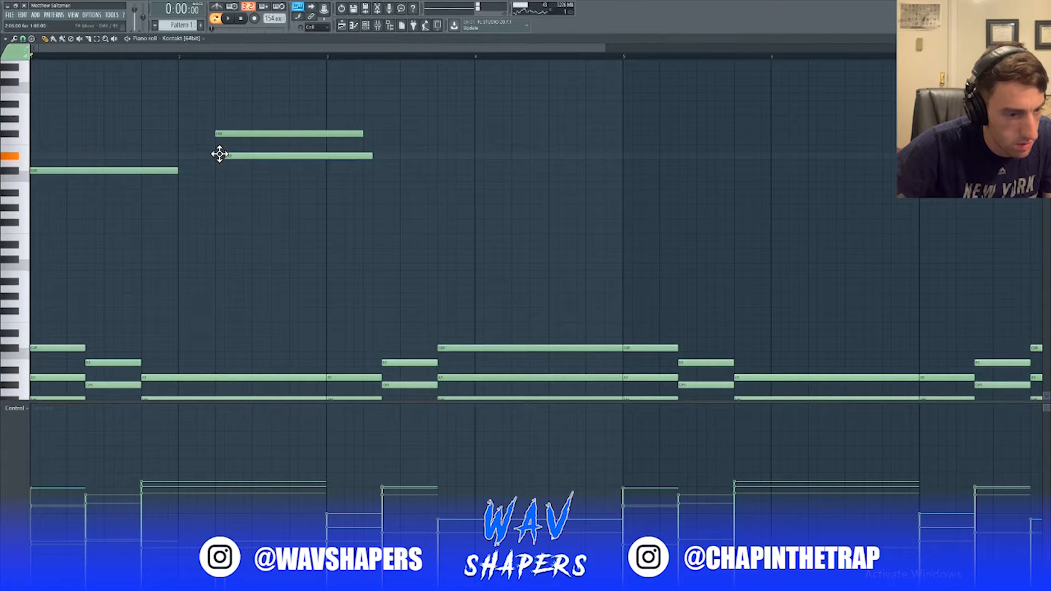
left_click_drag(219, 155, 214, 145)
key("space")
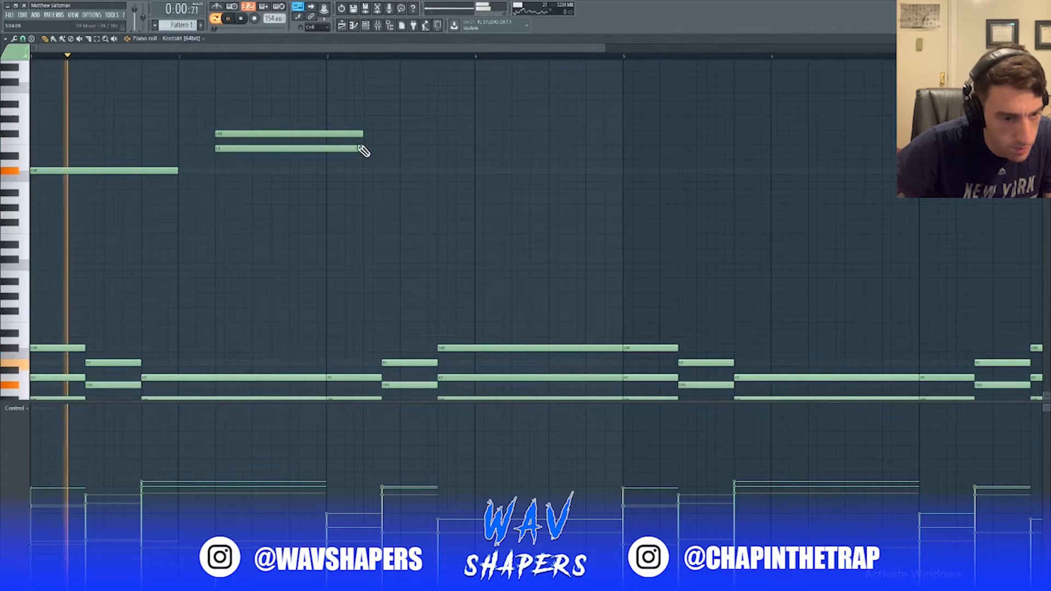
left_click_drag(364, 147, 225, 149)
key("space")
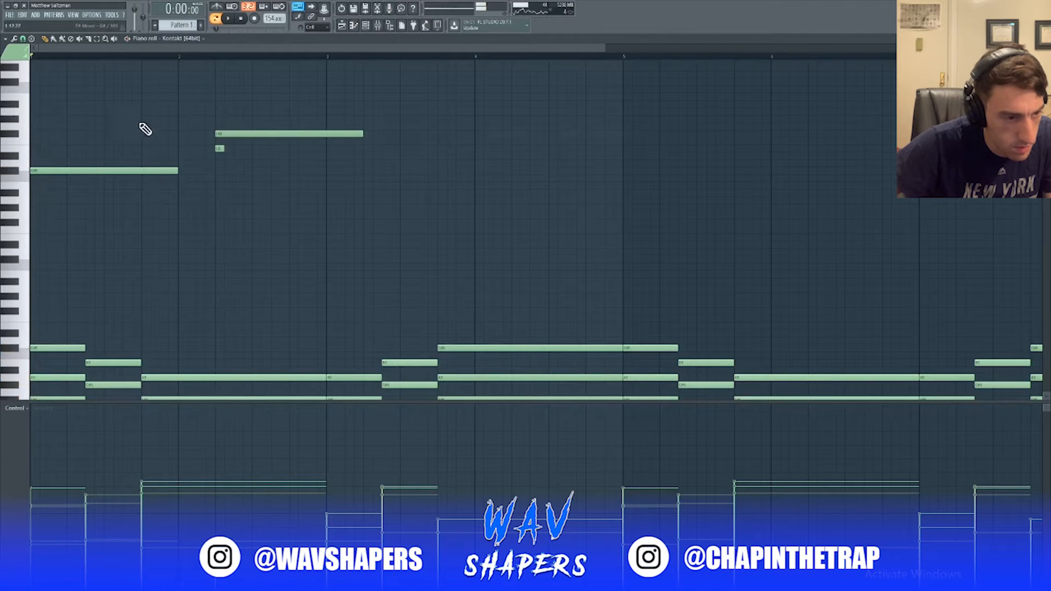
Switch to a finer snap, shift the upper bar 2 melody note half a step later, and shorten it to end at bar 3.
left_click(22, 39)
left_click(36, 93)
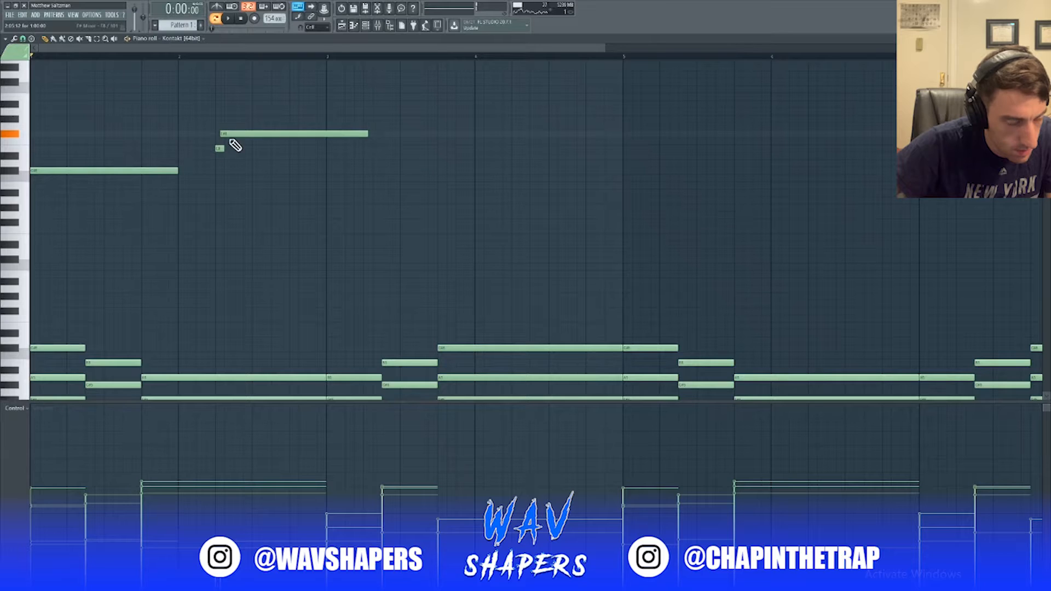
key("space")
left_click_drag(368, 134, 326, 135)
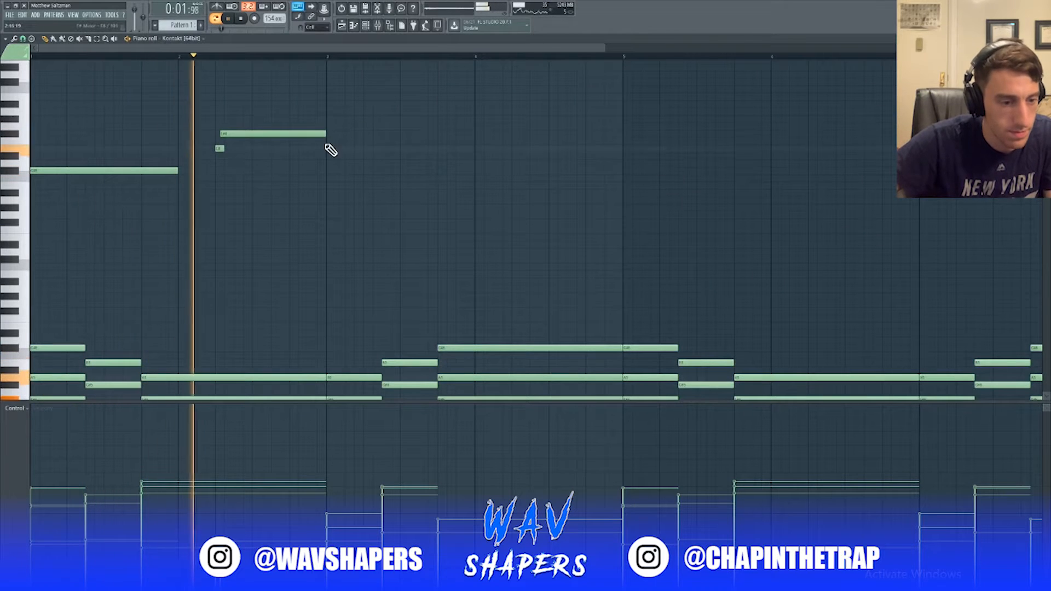
key("space")
Add a 1.5-beat note on the grace note's pitch and trim the upper melody note to end where it starts.
left_click(238, 149)
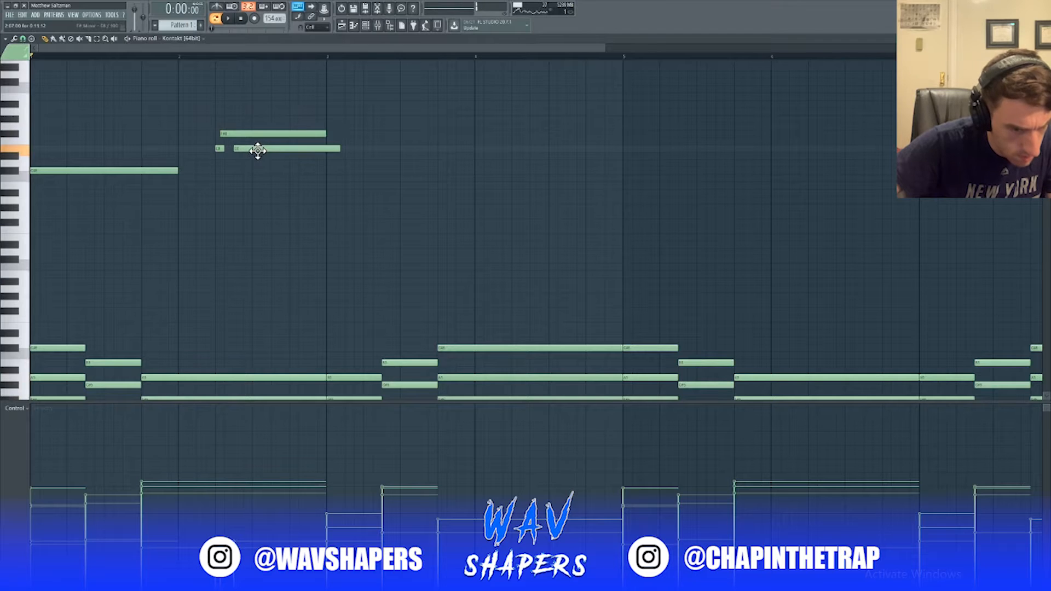
left_click_drag(311, 161, 240, 141)
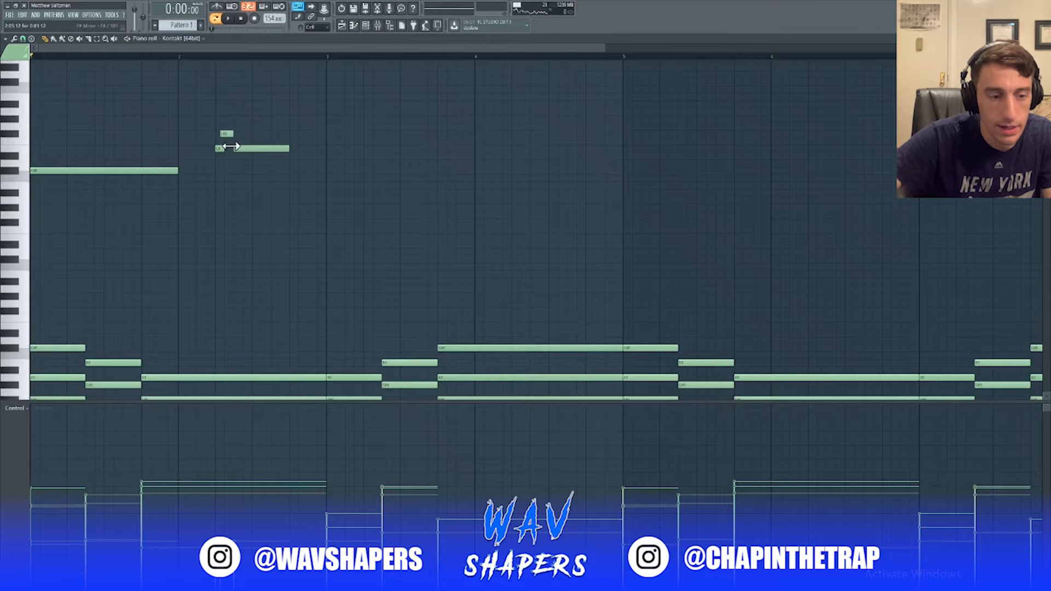
key("space")
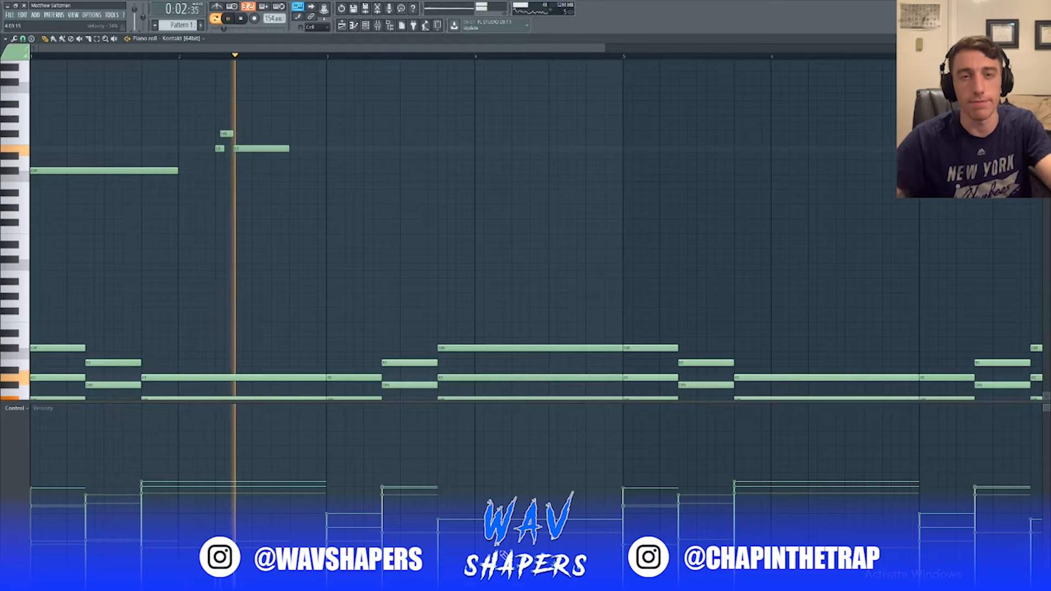
key("space")
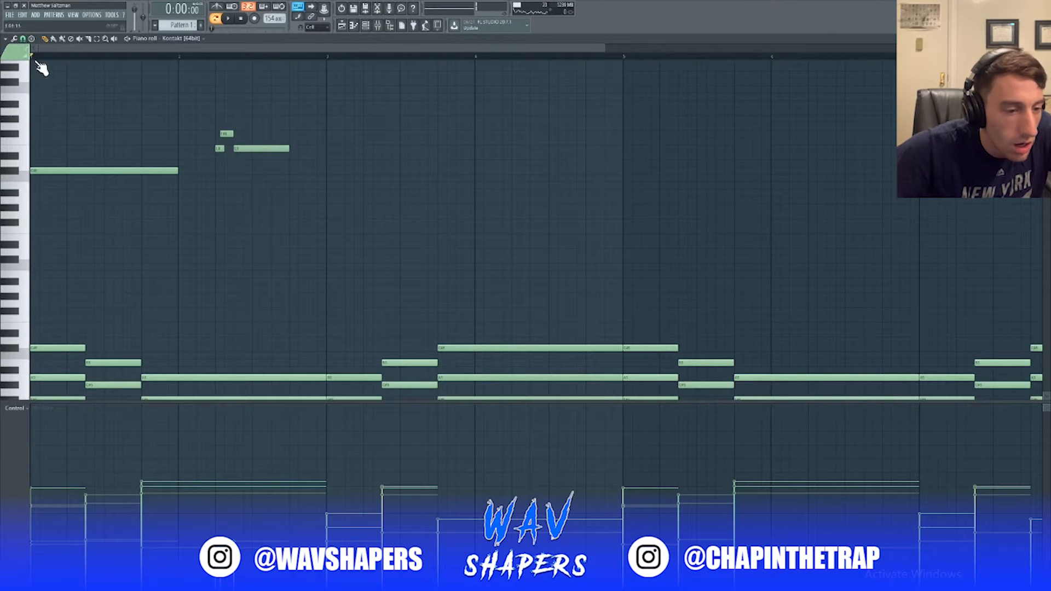
Place a note on the first melody note's pitch at the third beat of bar 2 and play the pattern.
left_click(256, 172)
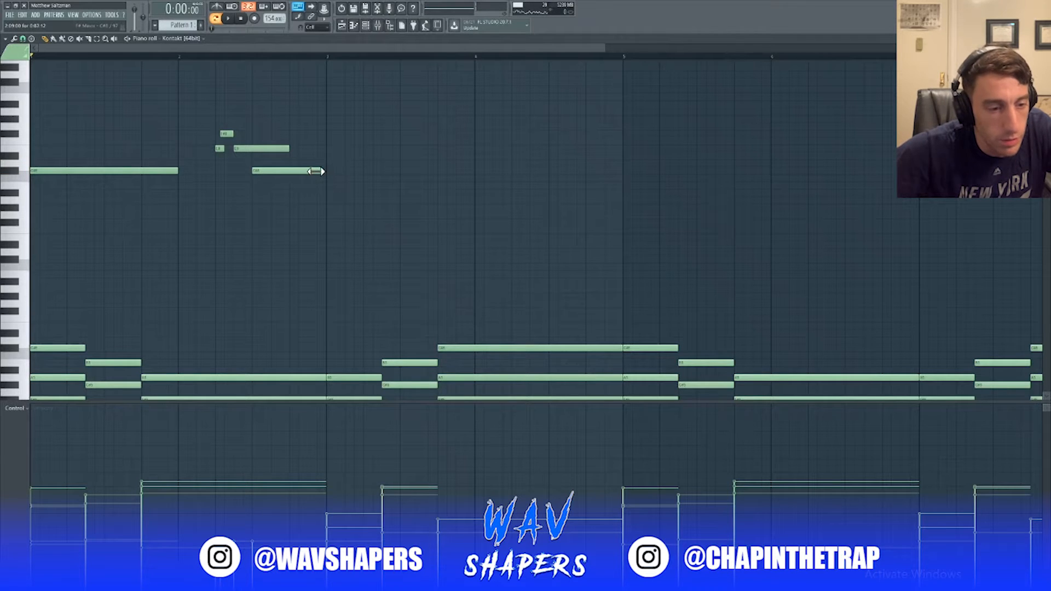
key("space")
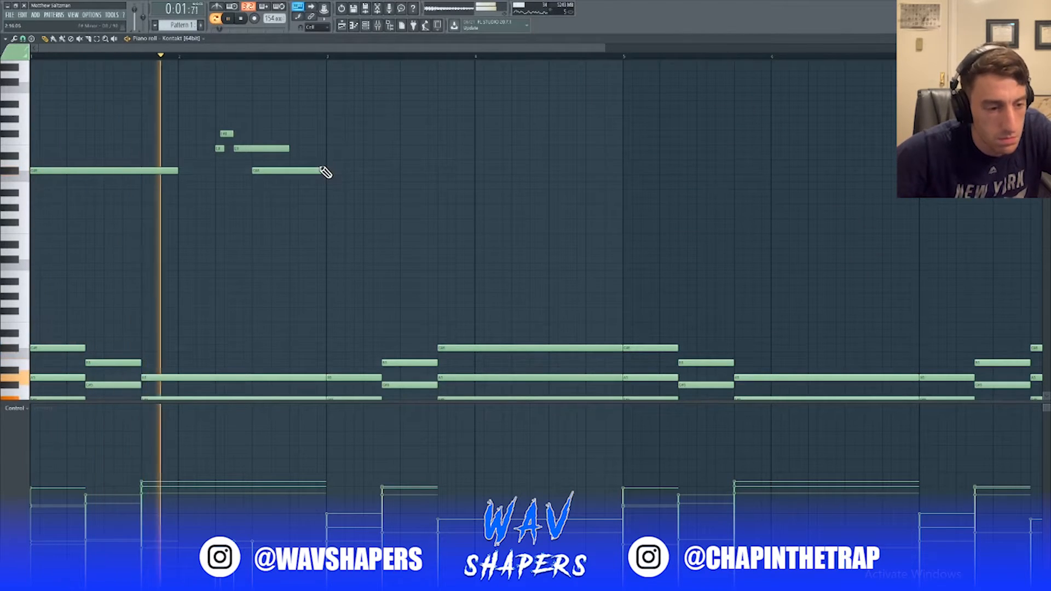
key("space")
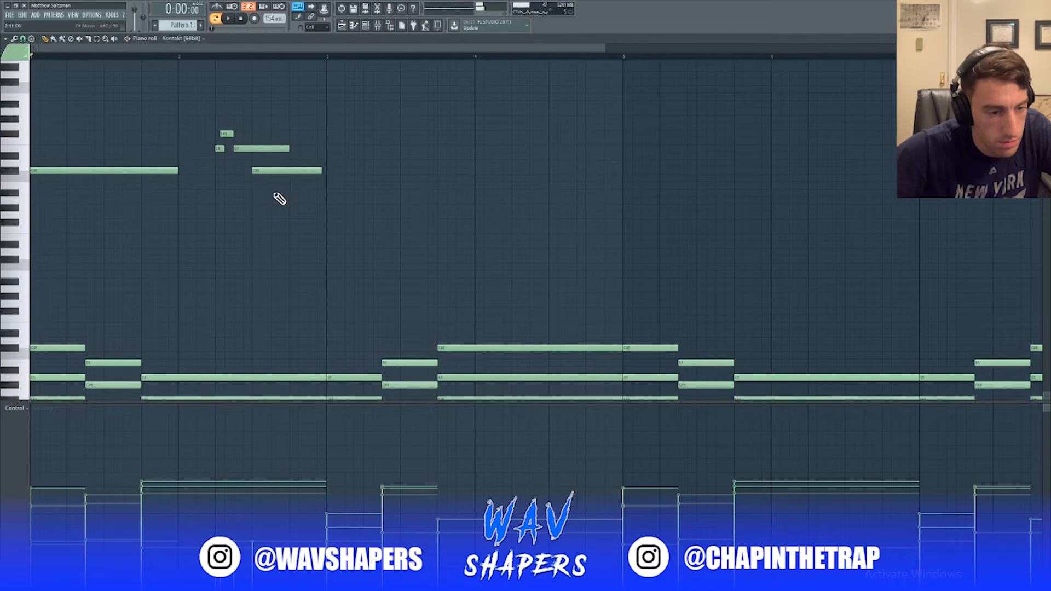
Continue bar 2's melody with notes one semitone above and two semitones below the first melody pitch, shortening the overlapping note between them.
left_click(275, 163)
key("space")
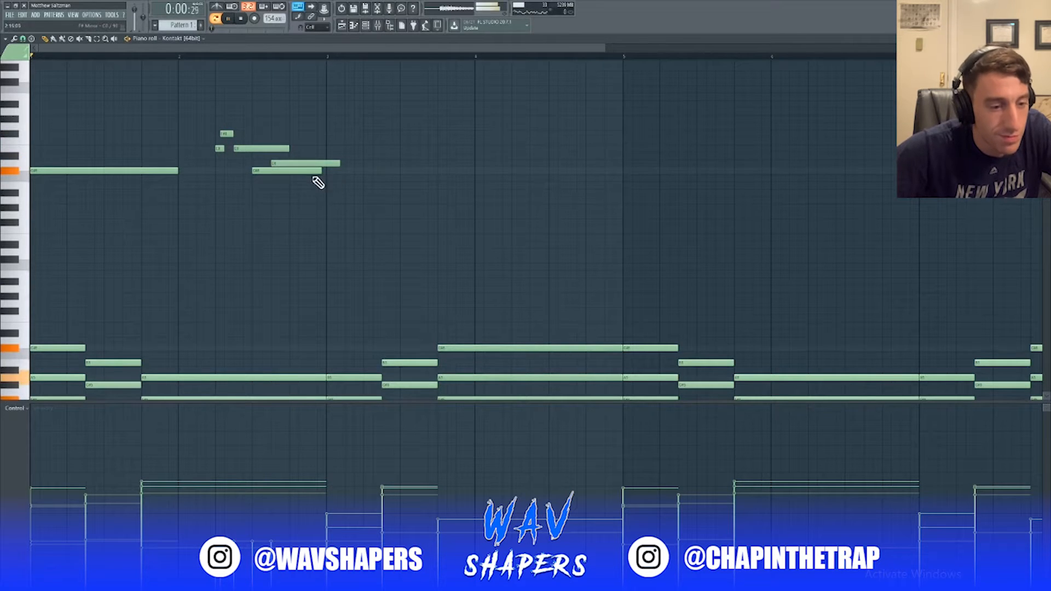
left_click_drag(321, 171, 284, 172)
left_click(290, 186)
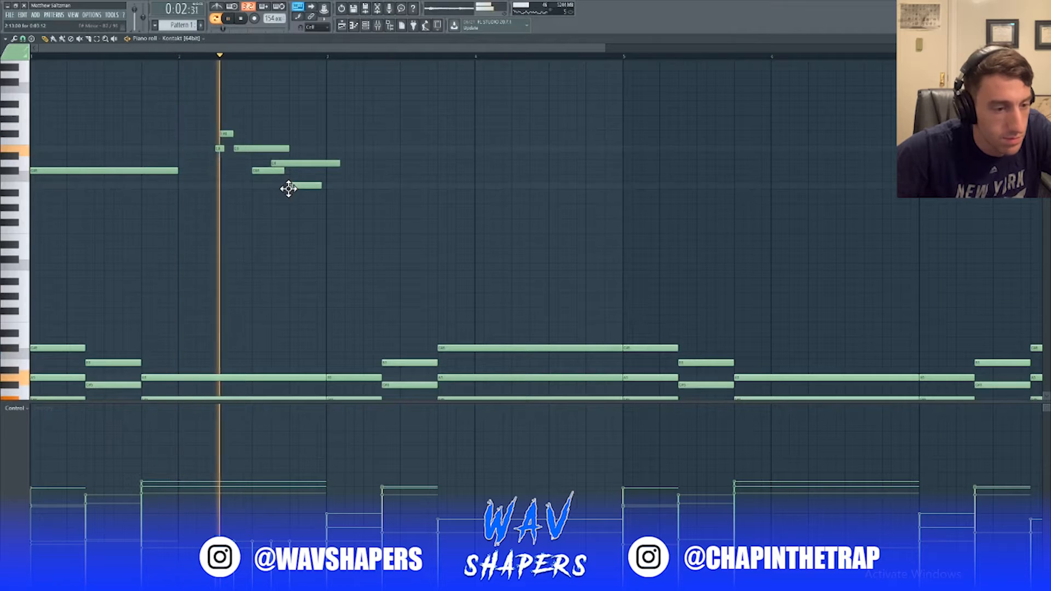
key("space")
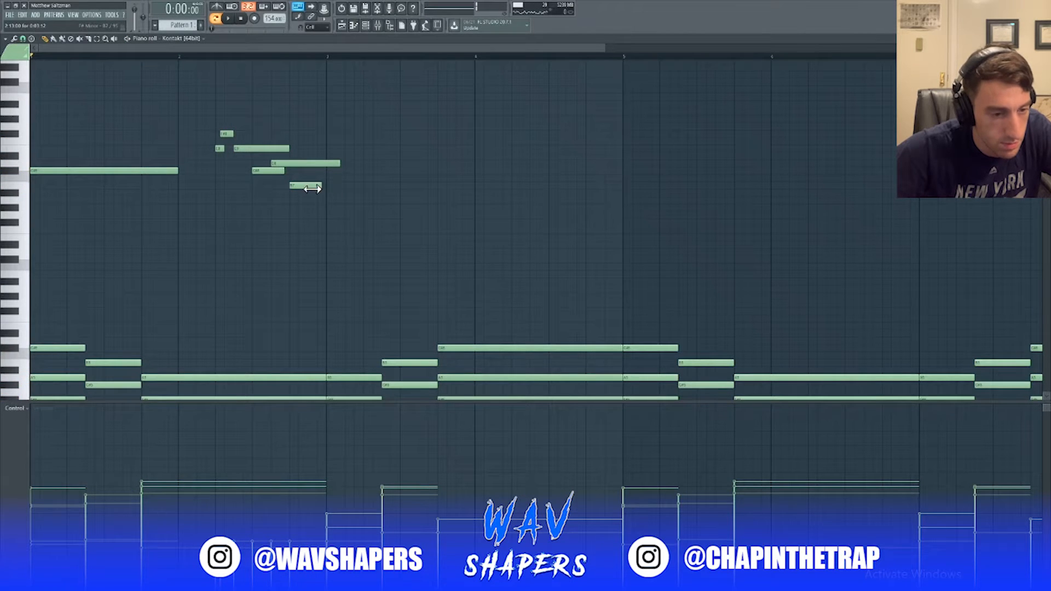
Add a note four semitones below the first melody pitch at the start of bar 3 and lengthen it to nearly a full bar.
left_click(331, 199)
key("space")
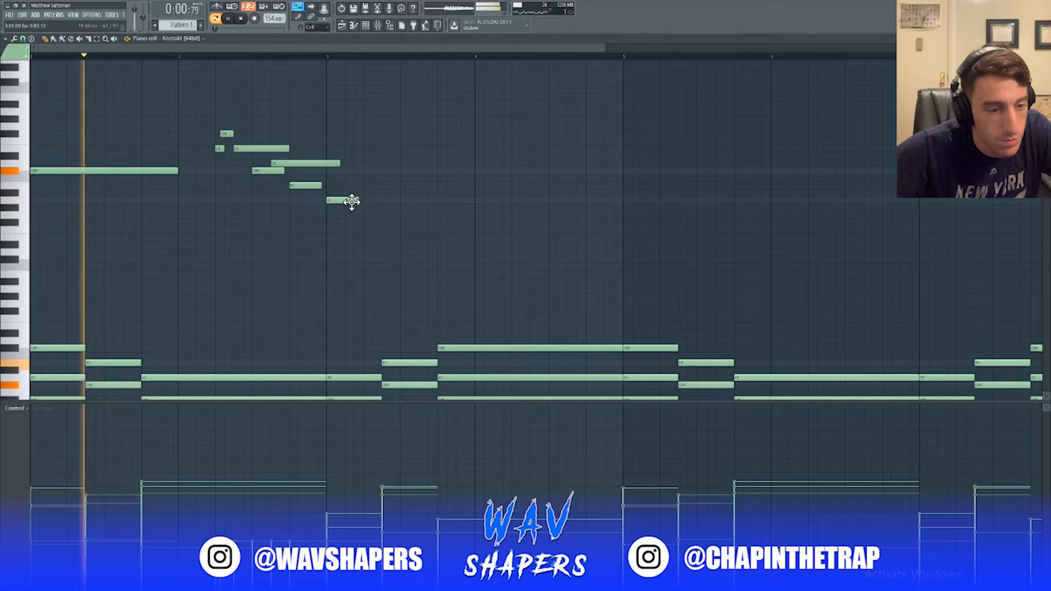
left_click_drag(358, 201, 470, 202)
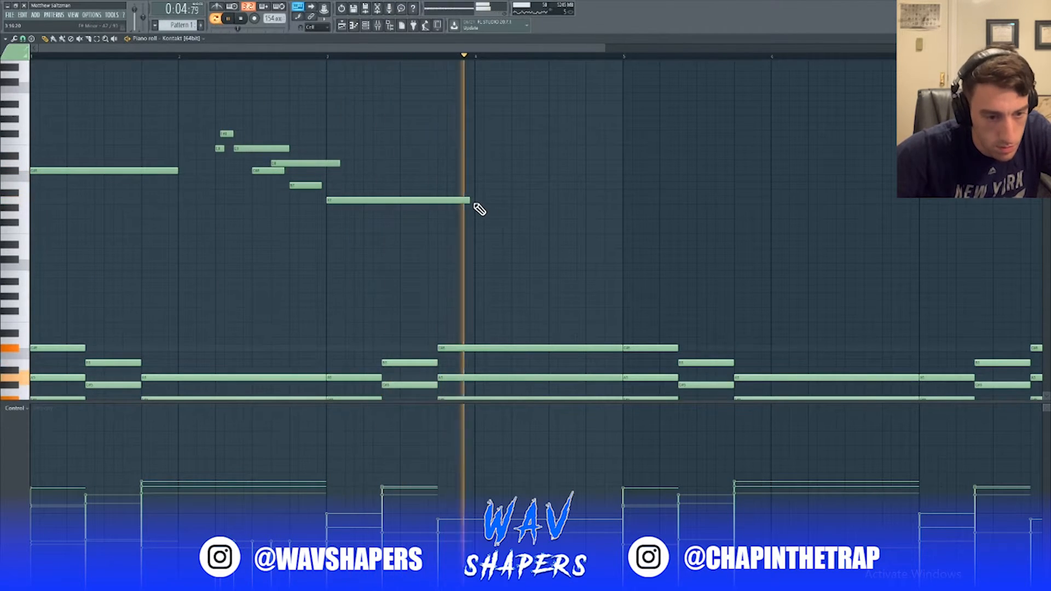
key("space")
Add a note seven semitones below the first melody pitch at step 3 of bar 4 and shorten it to 1.5 steps.
left_click(496, 213)
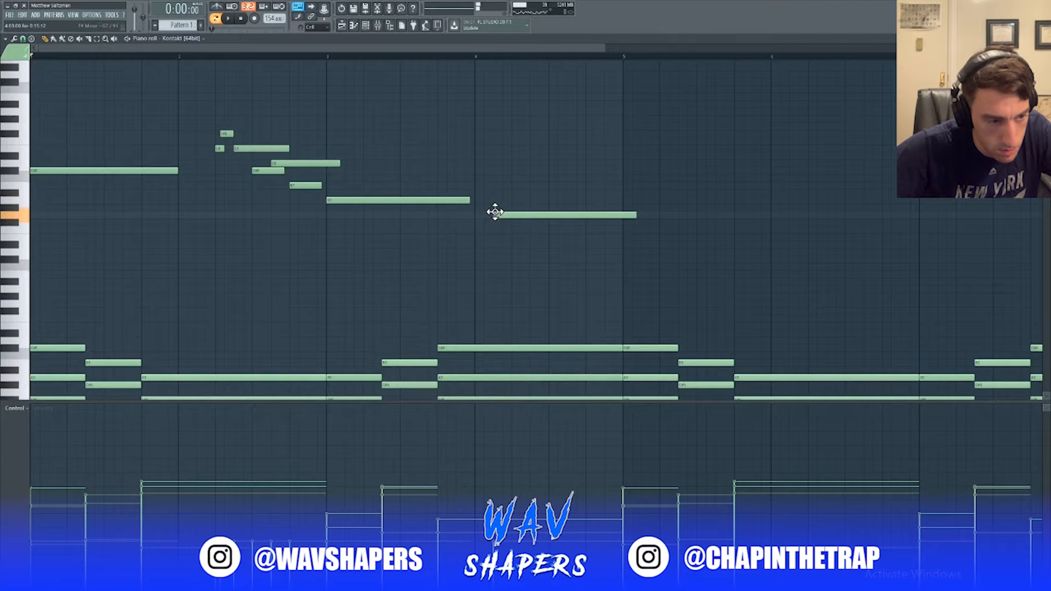
left_click_drag(495, 218, 496, 226)
key("space")
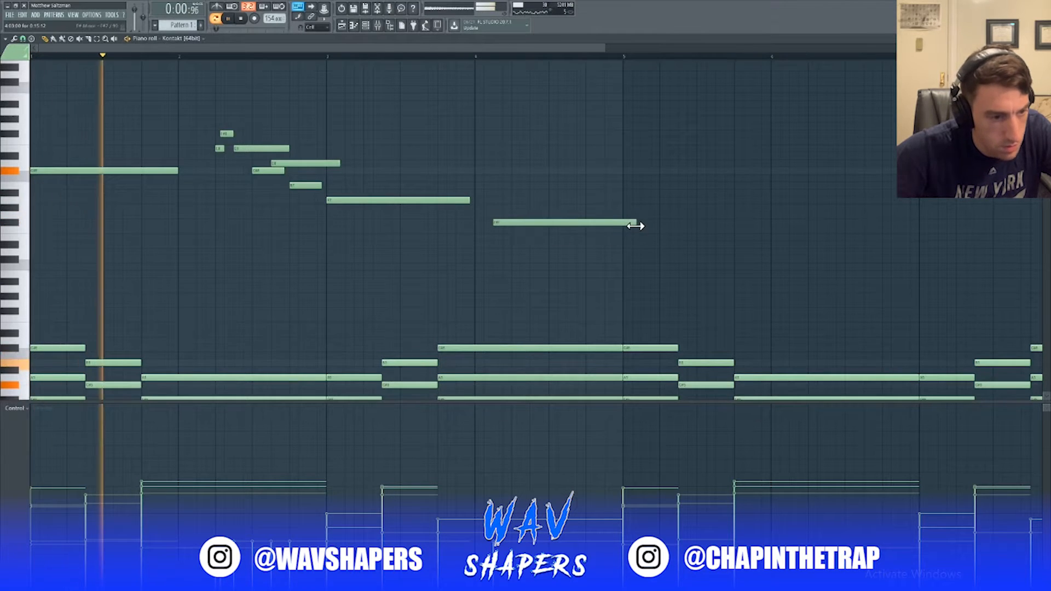
left_click_drag(639, 225, 508, 234)
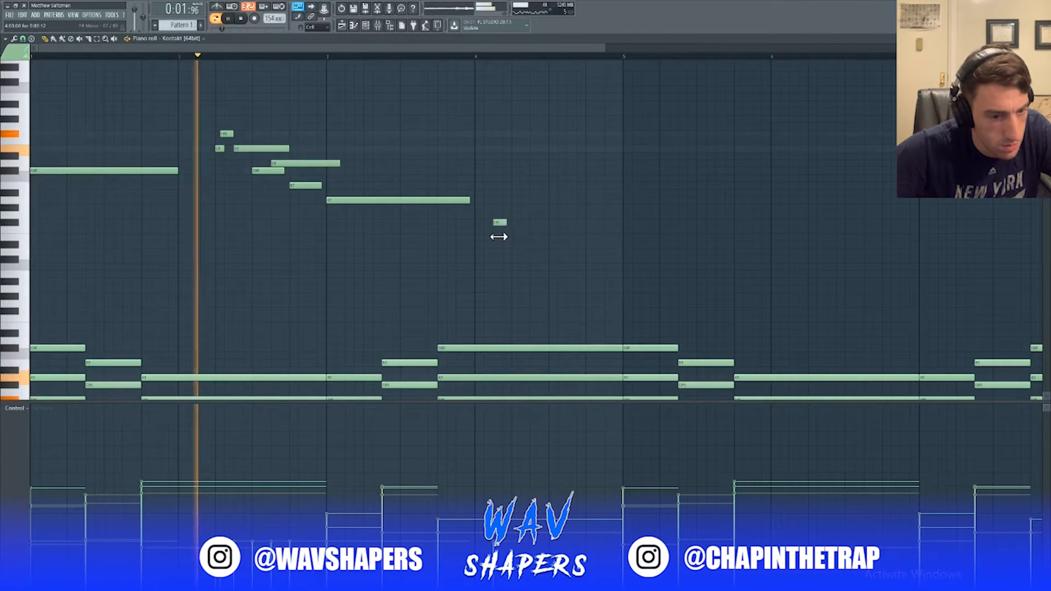
Continue bar 4 with five 1.5-step notes two steps apart, rising to the first melody pitch and falling back, and play the pattern.
left_click(515, 193)
left_click_drag(518, 194, 519, 202)
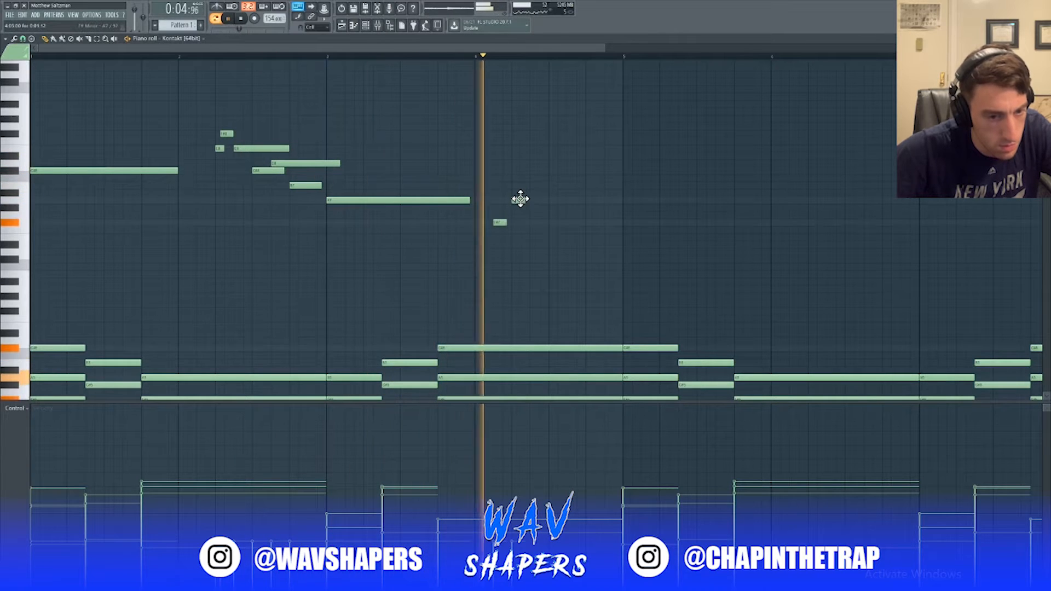
key("space")
left_click(523, 185)
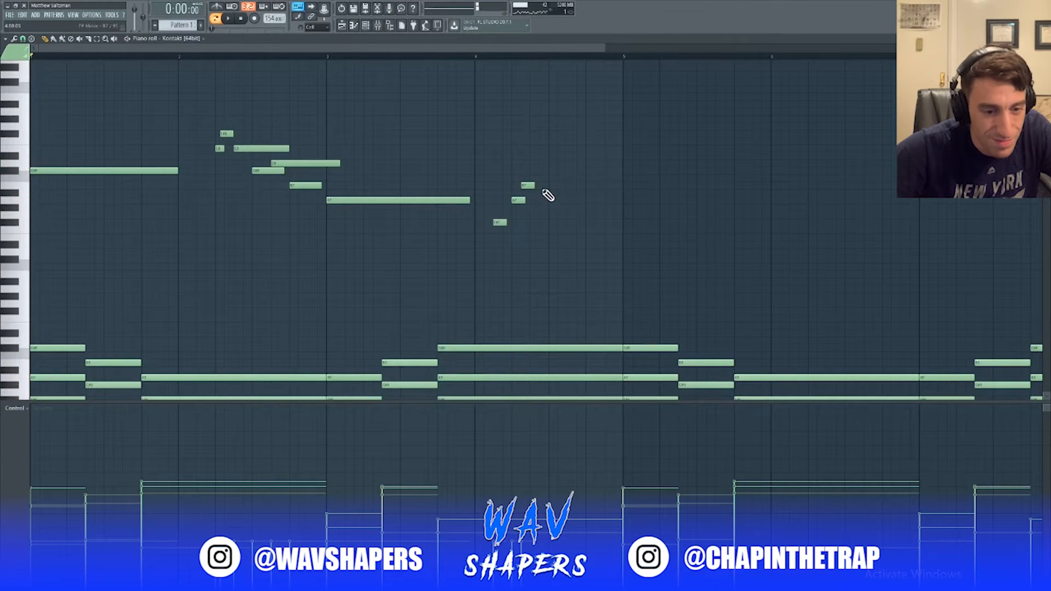
left_click(521, 185)
left_click(538, 187)
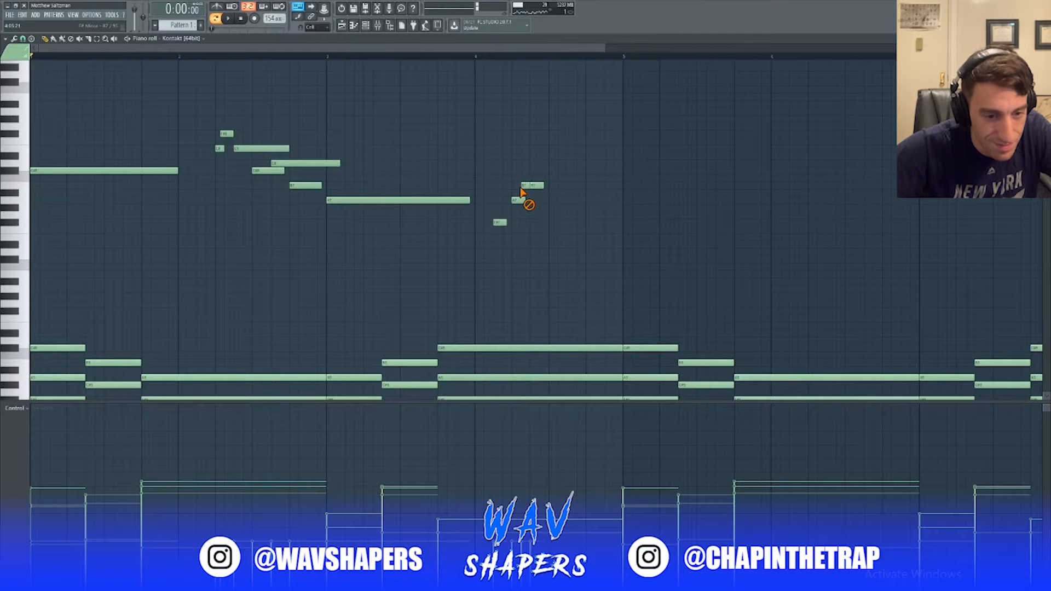
left_click_drag(572, 170, 556, 177)
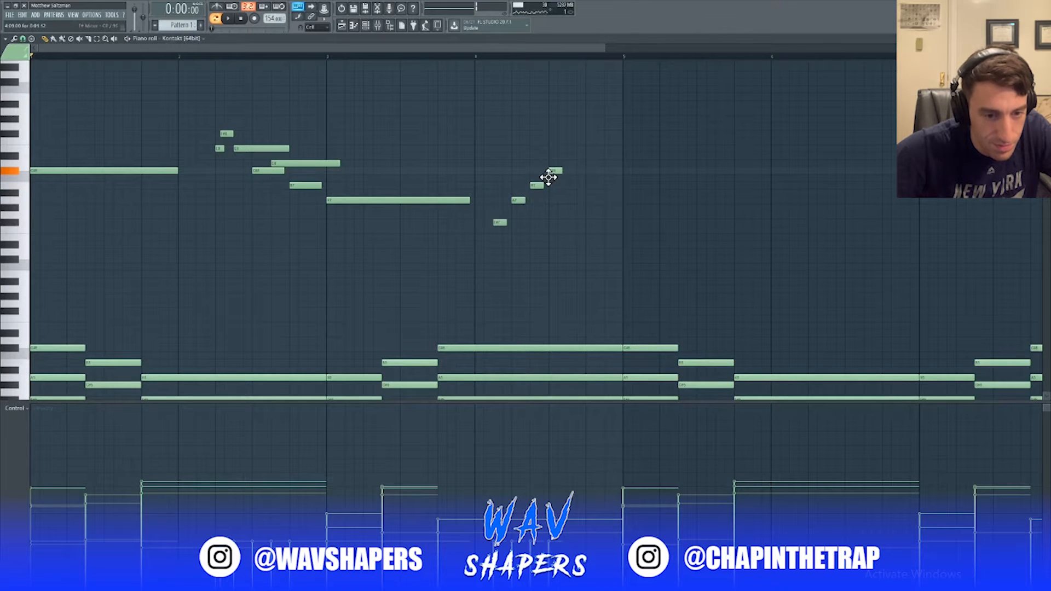
left_click(569, 185)
left_click(588, 201)
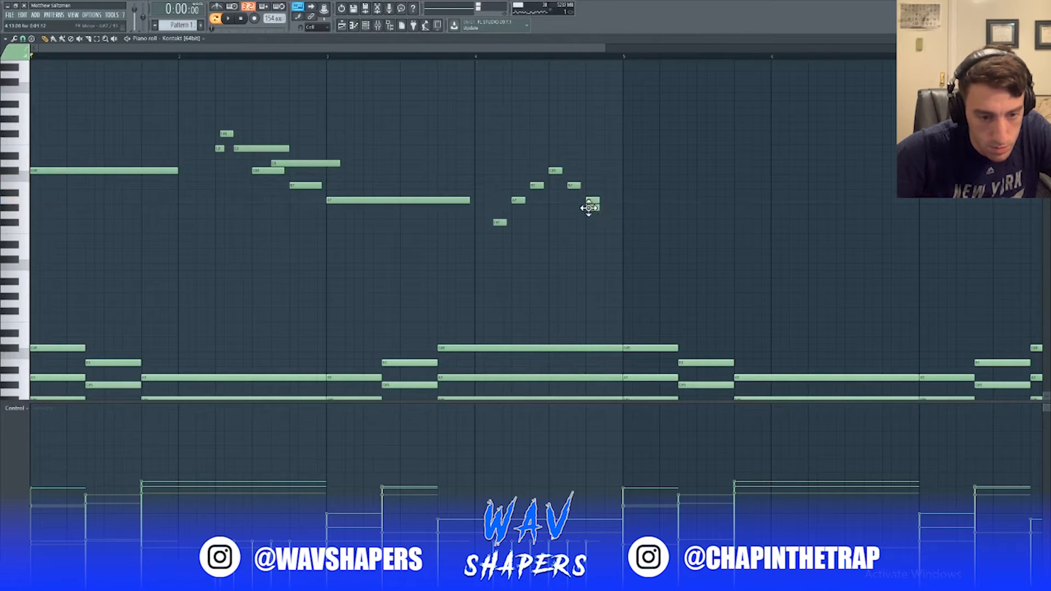
key("space")
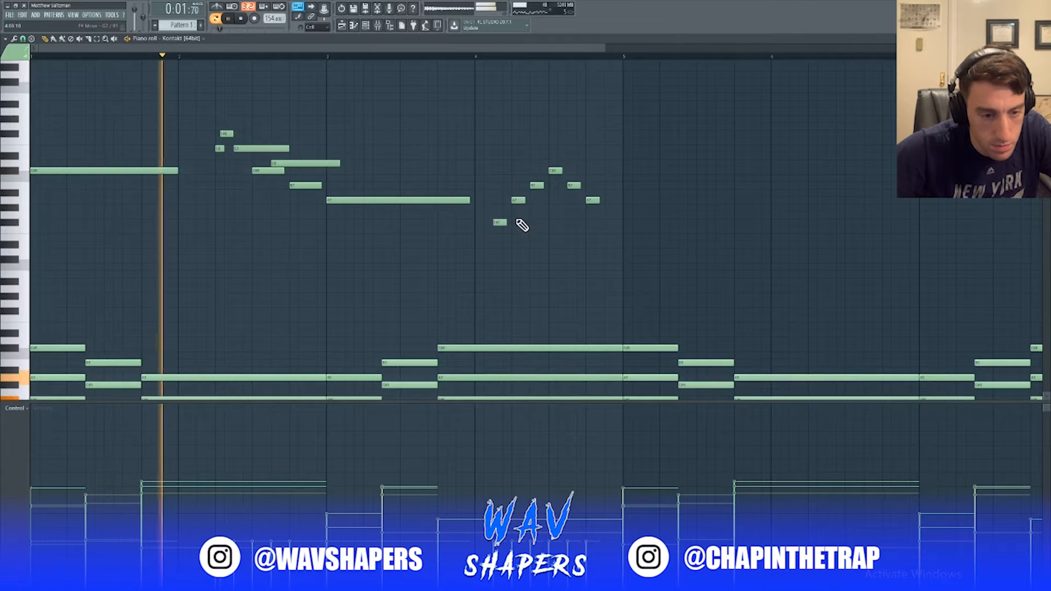
Add a half-step grace note on the low pitch at step 5 of bar 4, and move the note above half a step later using 1/4 step snap.
left_click(514, 222)
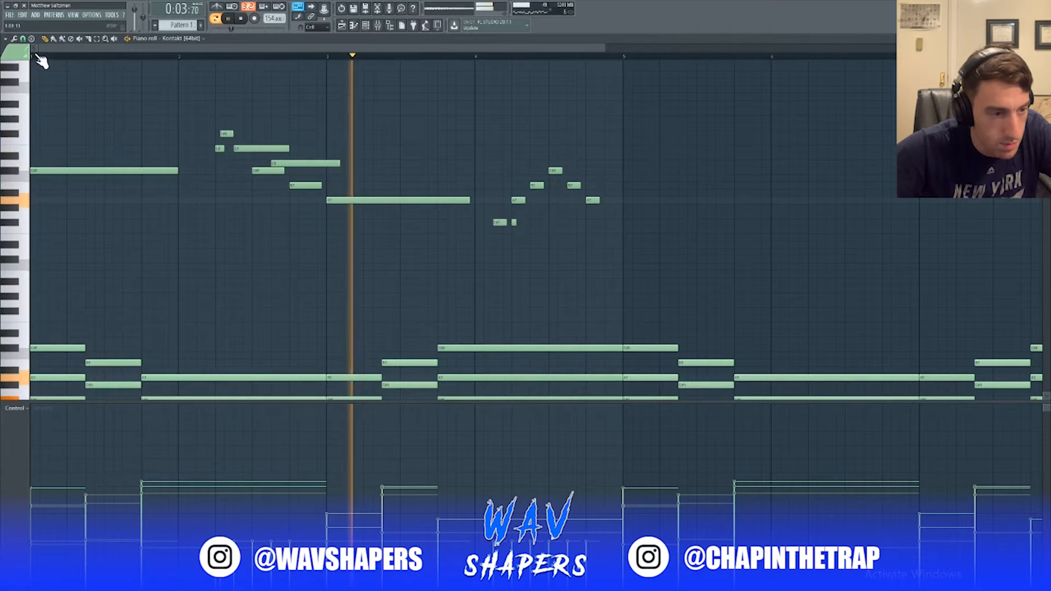
left_click(24, 37)
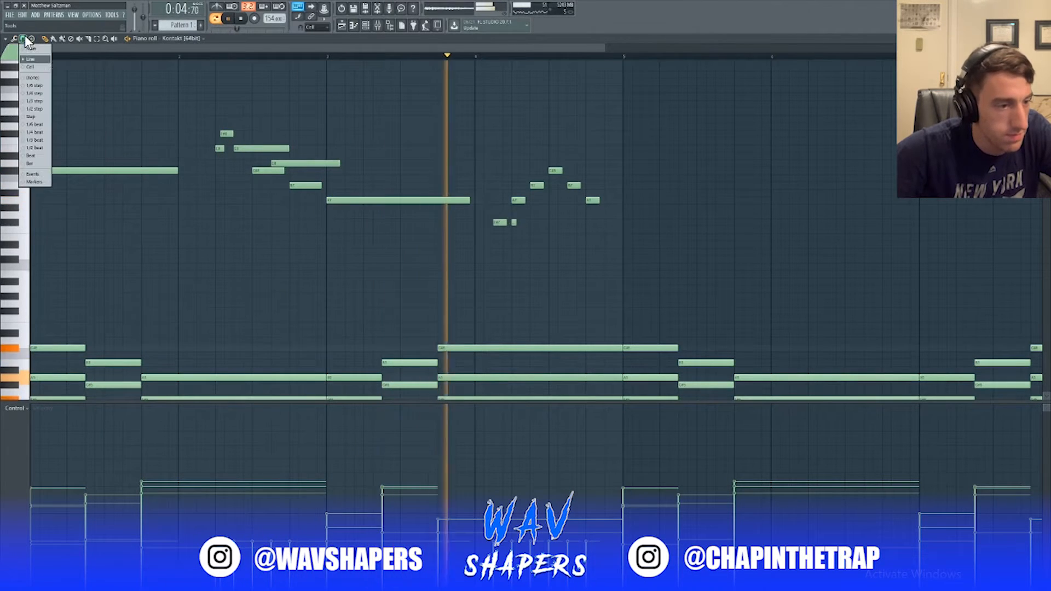
left_click(30, 93)
key("space")
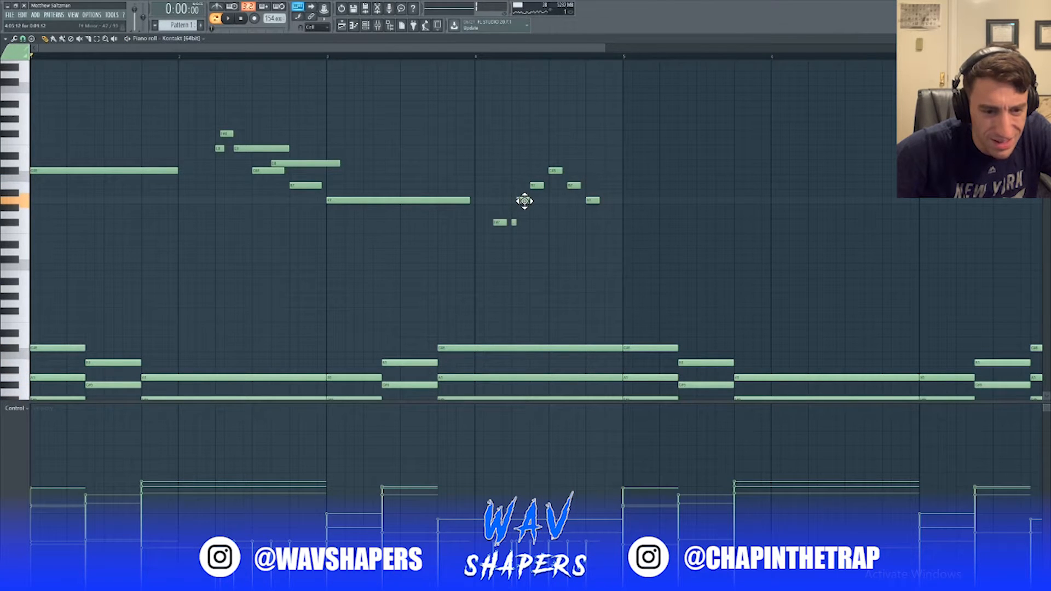
left_click(523, 200)
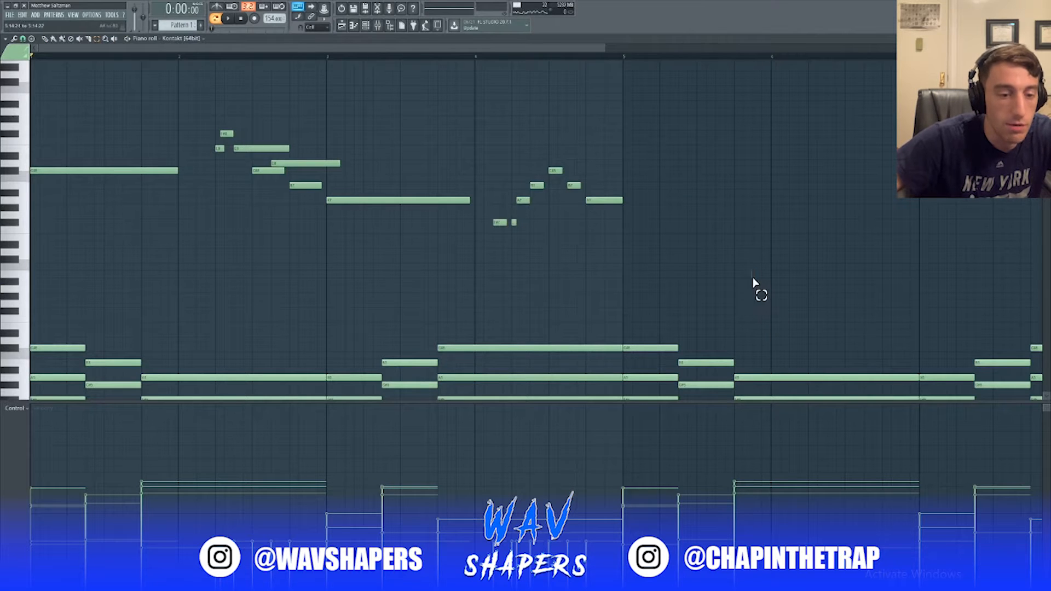
Duplicate the four-bar melody into bars 5 to 8 and listen to the full pattern.
left_click_drag(753, 285, 27, 77)
key("ctrl+b")
key("space")
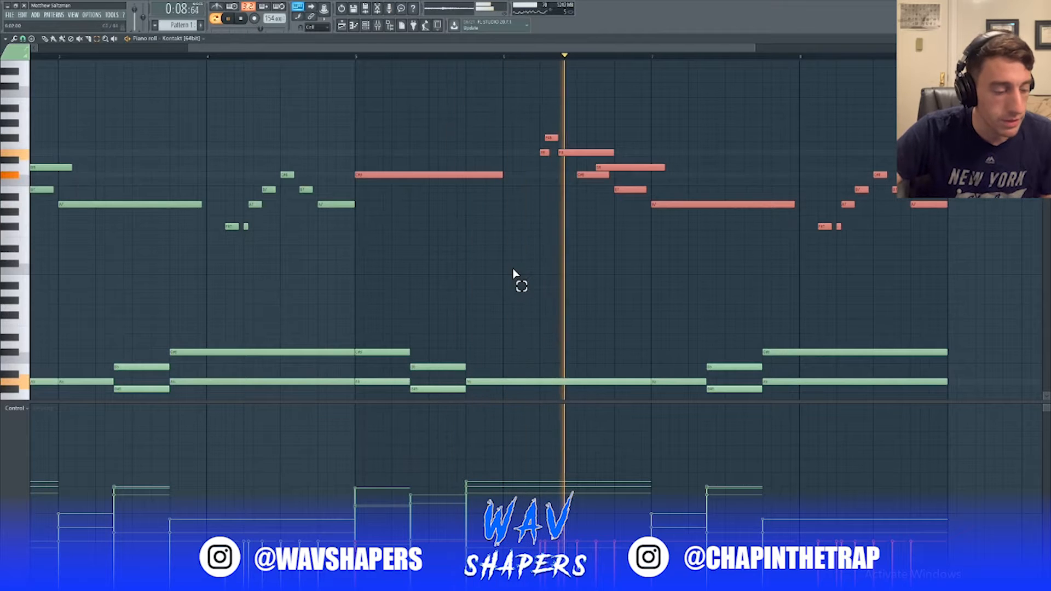
left_click_drag(521, 270, 33, 38)
Select the chord and bass notes across all eight bars, without the melody, and apply the Strum tool to them.
scroll(482, 322, "down", 2)
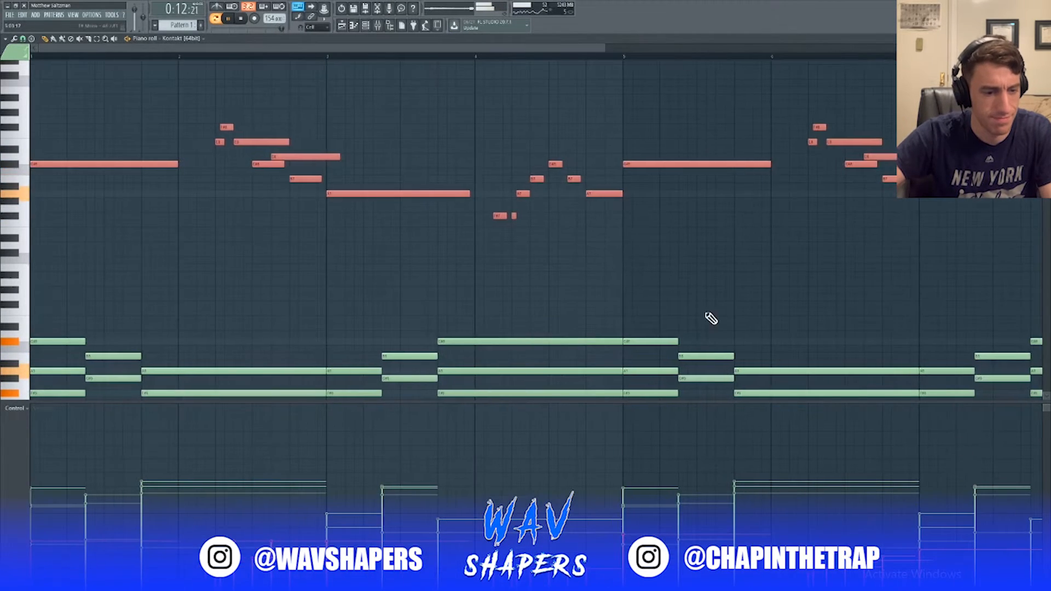
scroll(708, 318, "down", 5)
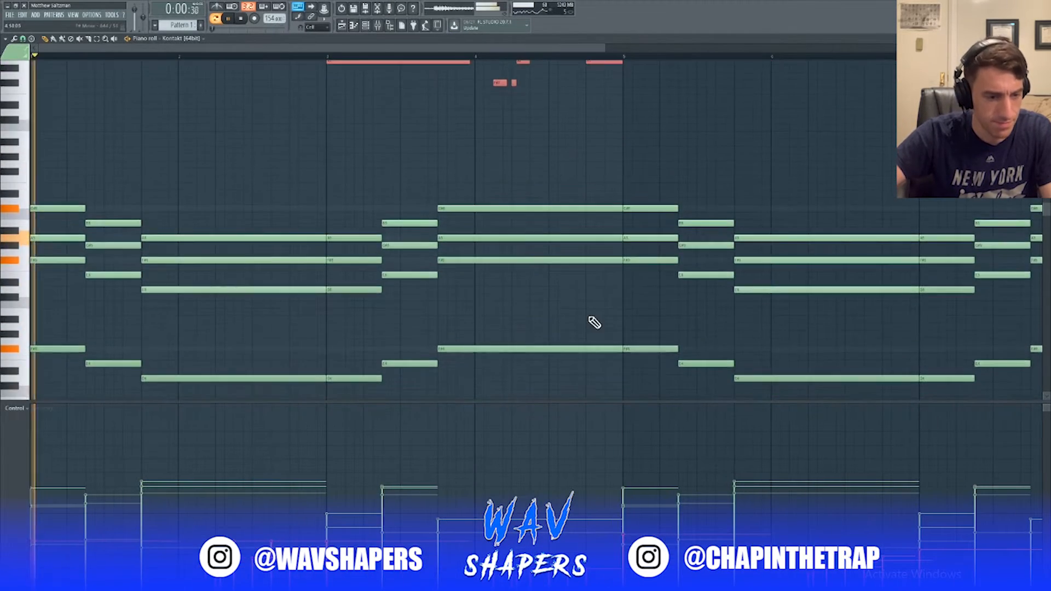
key("space")
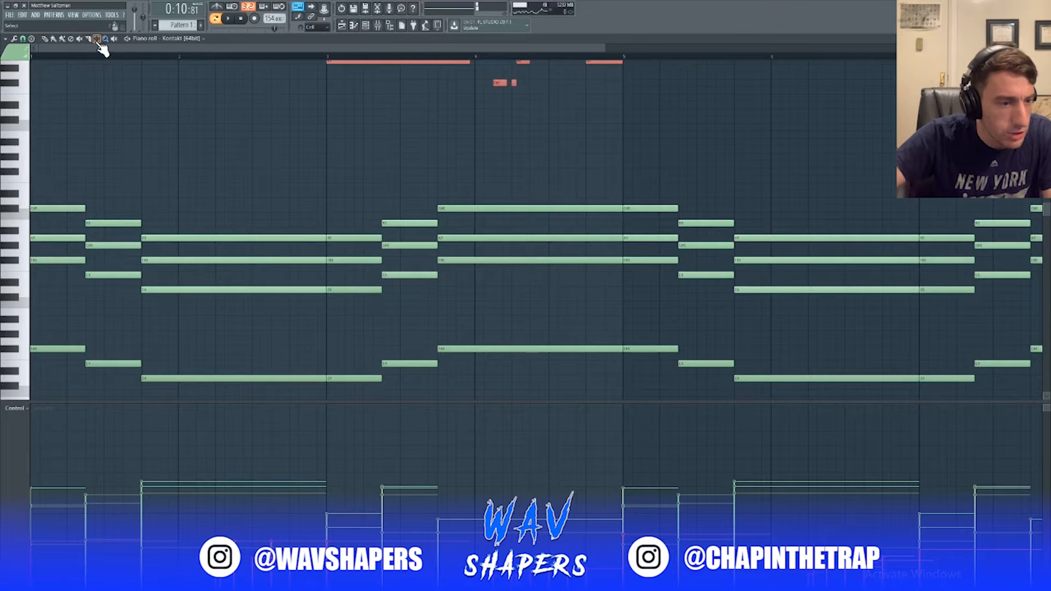
left_click(96, 40)
left_click_drag(47, 153, 993, 330)
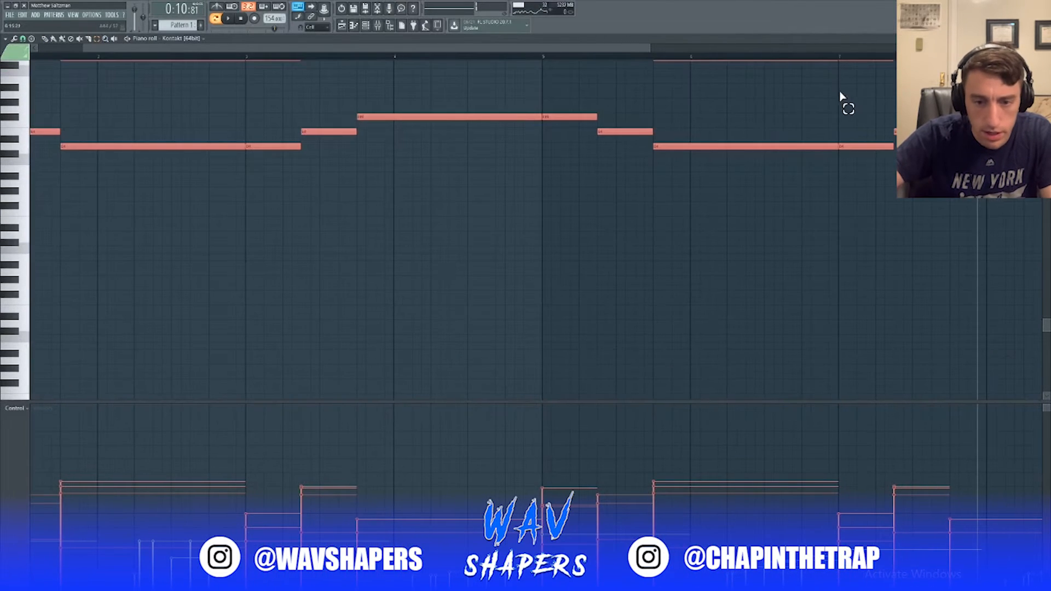
scroll(681, 99, "up", 4)
left_click_drag(646, 47, 796, 172)
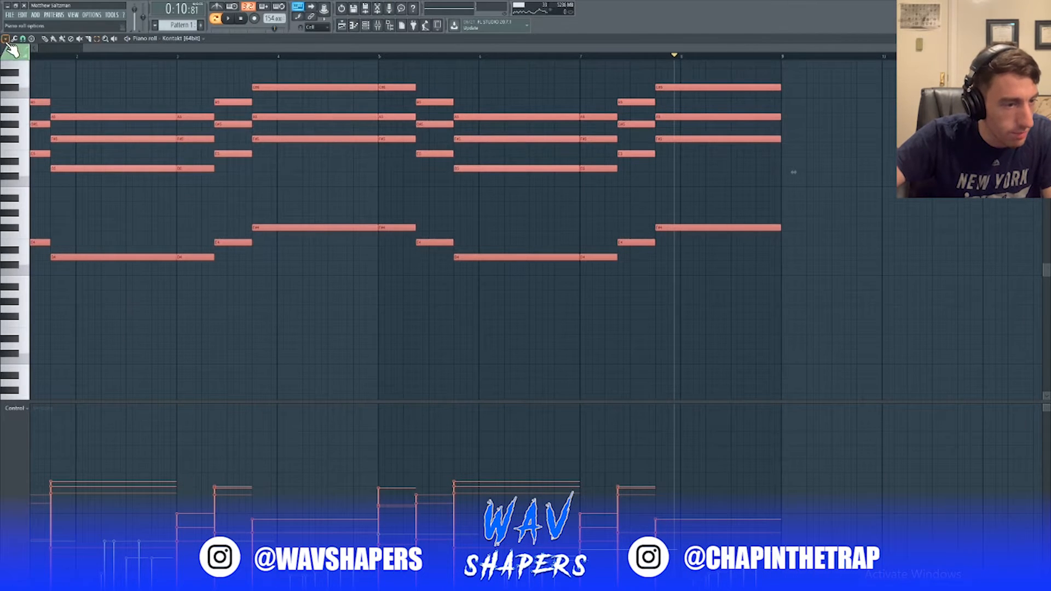
left_click(5, 39)
mouse_move(35, 64)
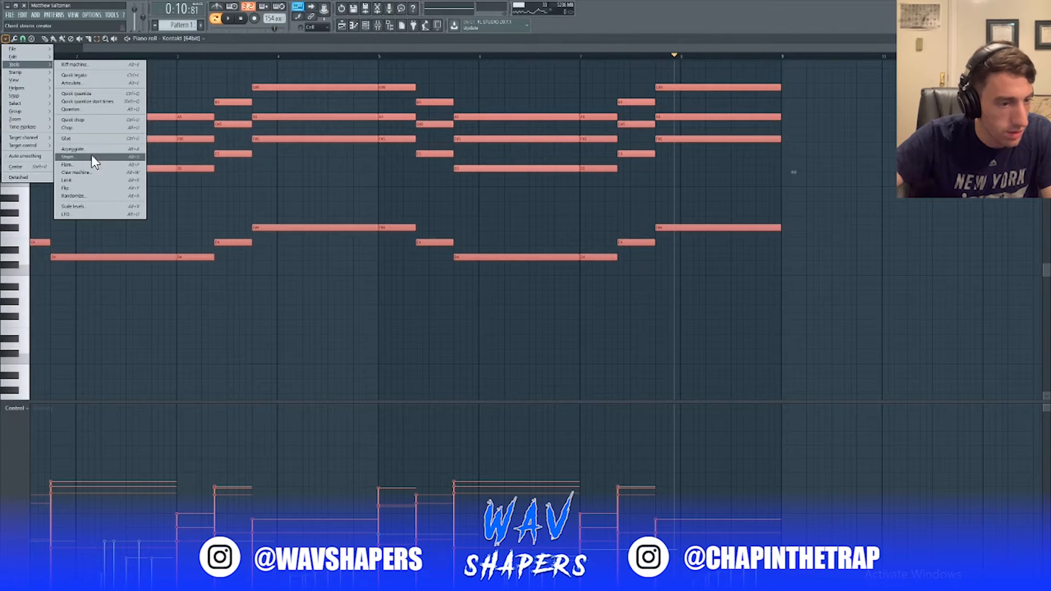
left_click(91, 157)
key("space")
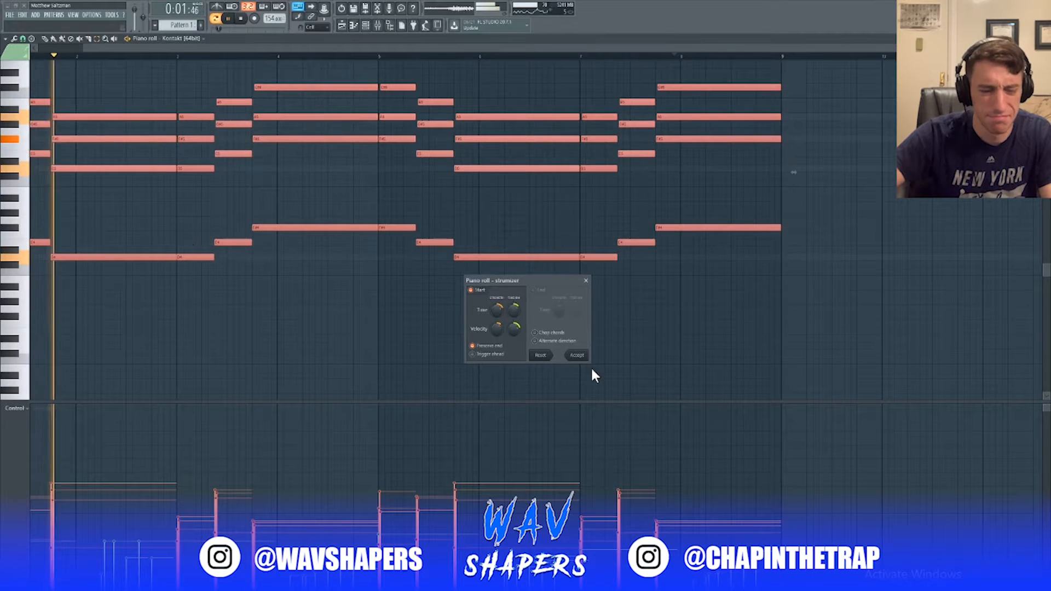
left_click(577, 355)
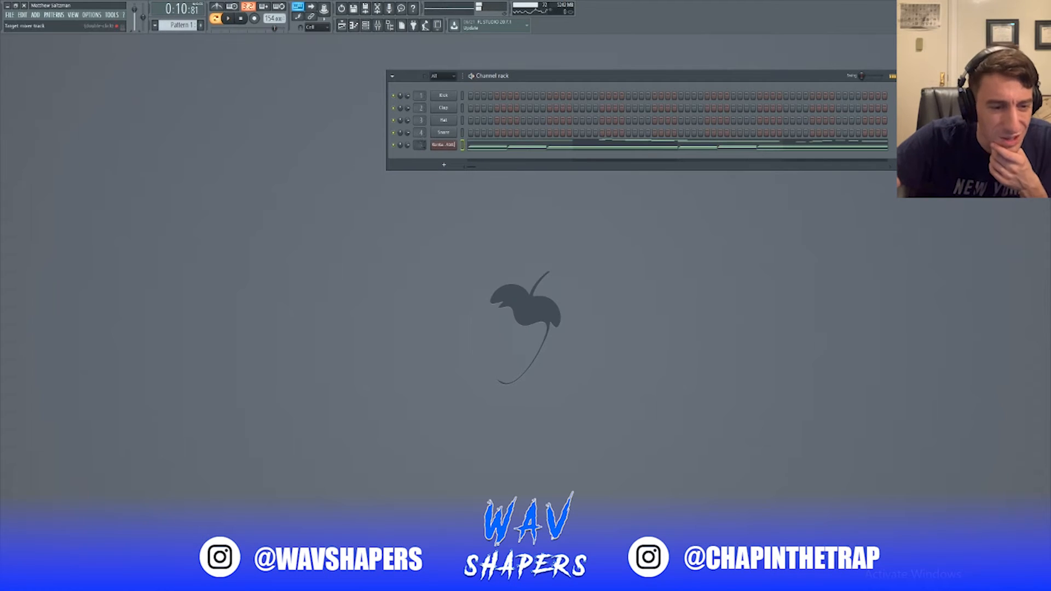
Load Fruity Parametric EQ 2 into the first effect slot of mixer track Insert 7.
key("F9")
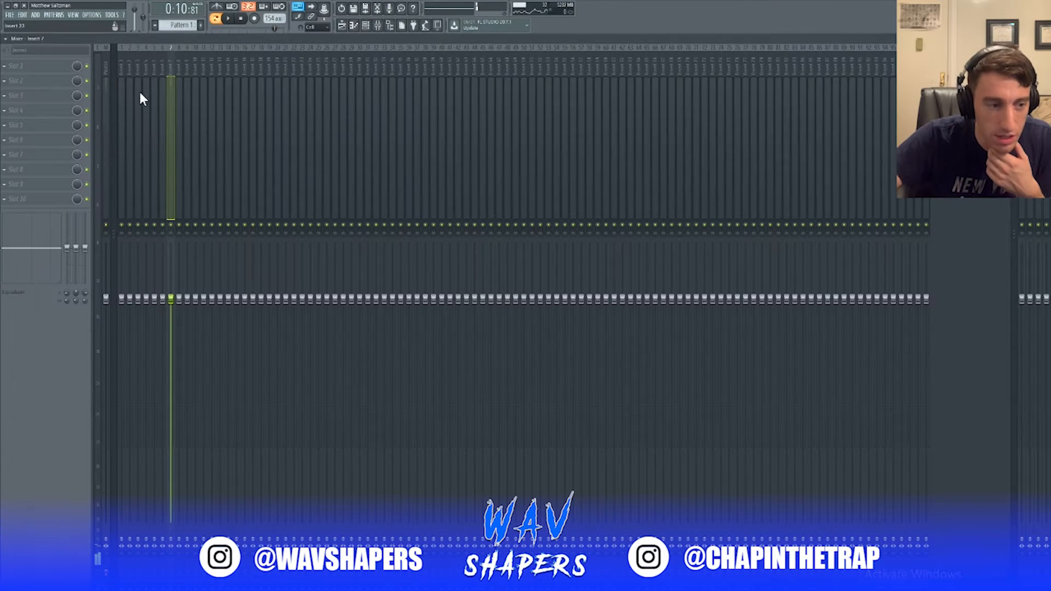
left_click(31, 66)
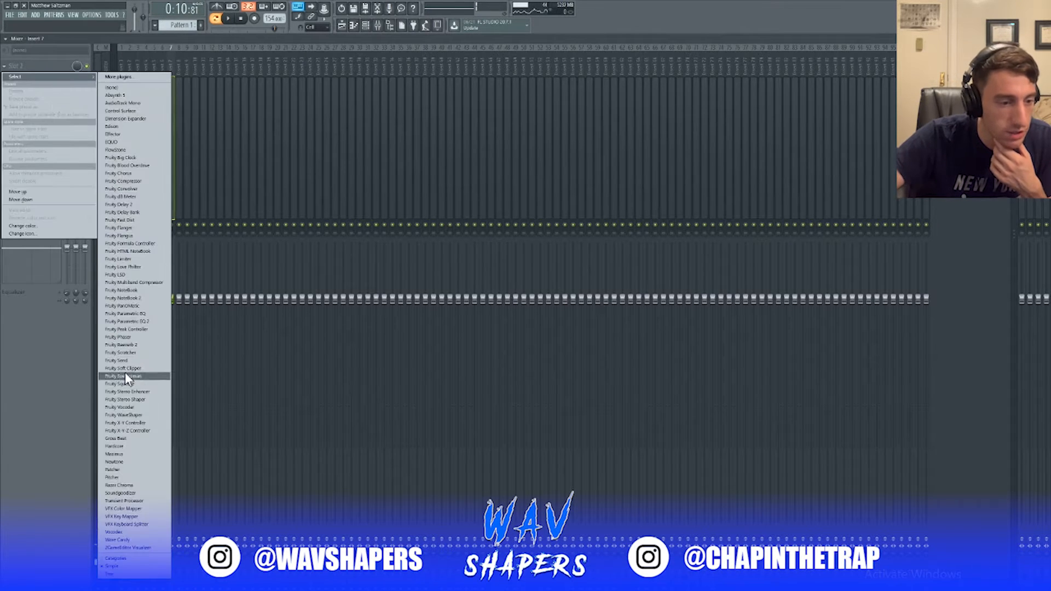
left_click(155, 322)
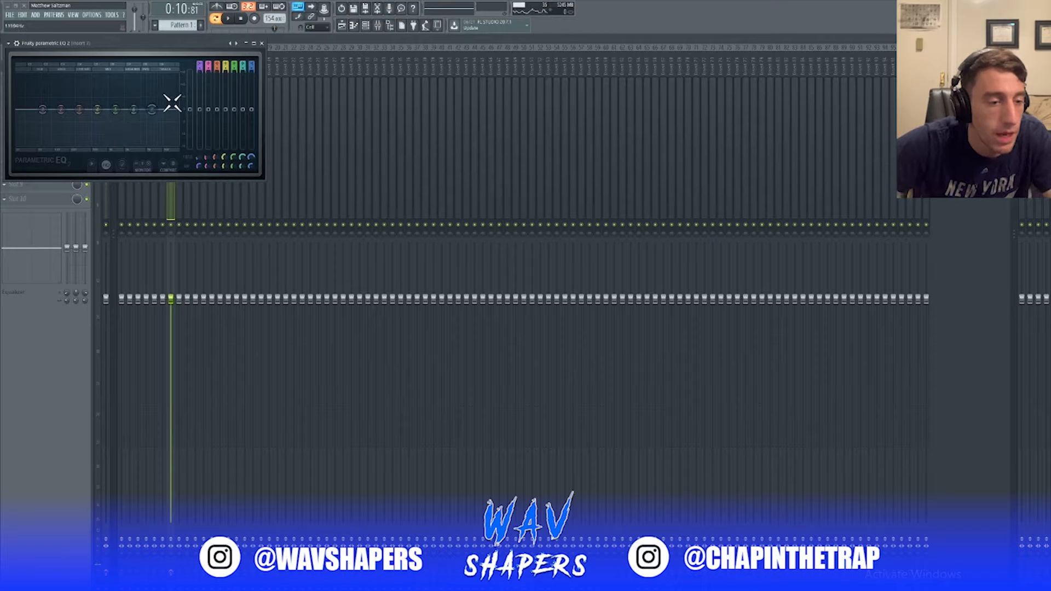
Shape the EQ curve with steep high and low cuts and a slight dip in the mids, and play the pattern.
left_click_drag(152, 109, 143, 143)
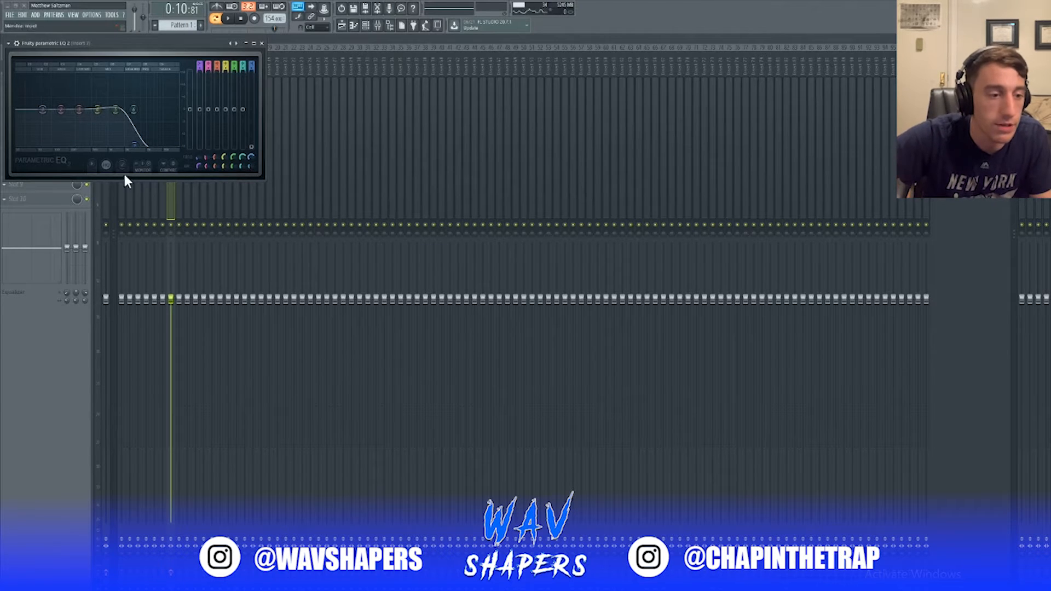
left_click_drag(42, 109, 53, 145)
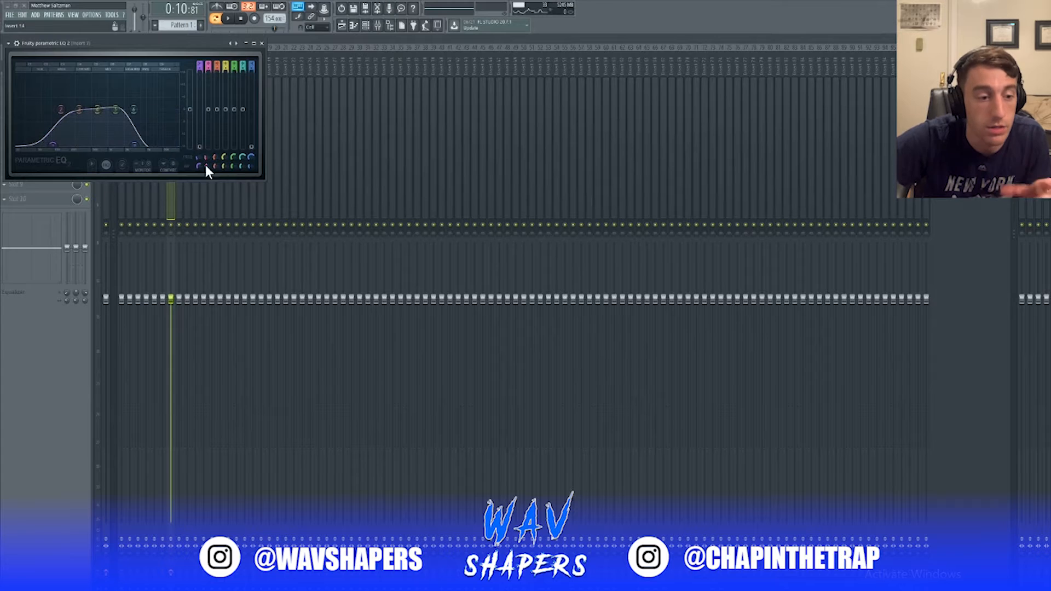
left_click_drag(196, 169, 196, 164)
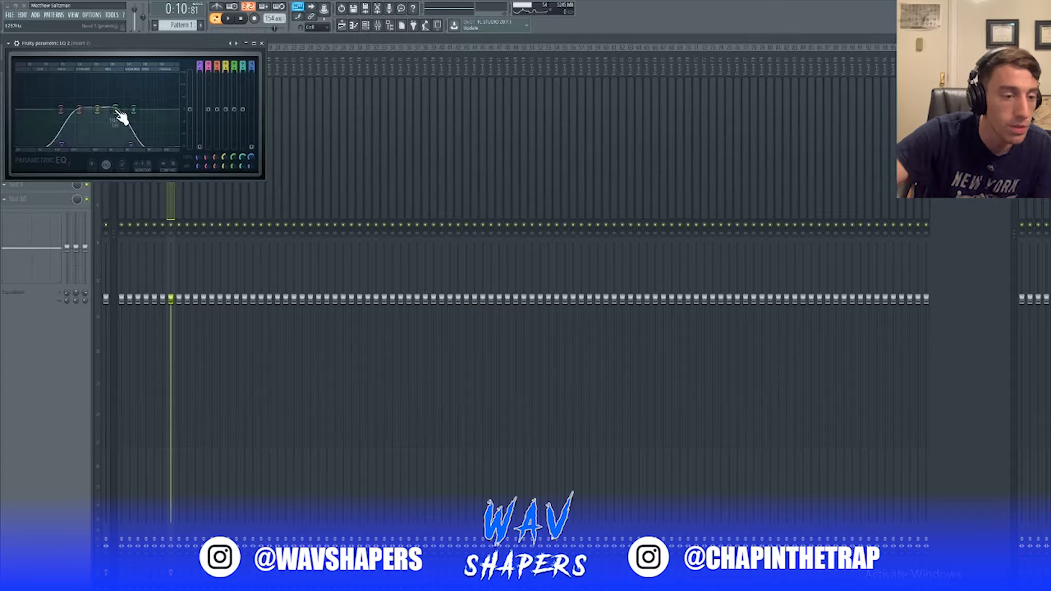
left_click_drag(97, 110, 91, 116)
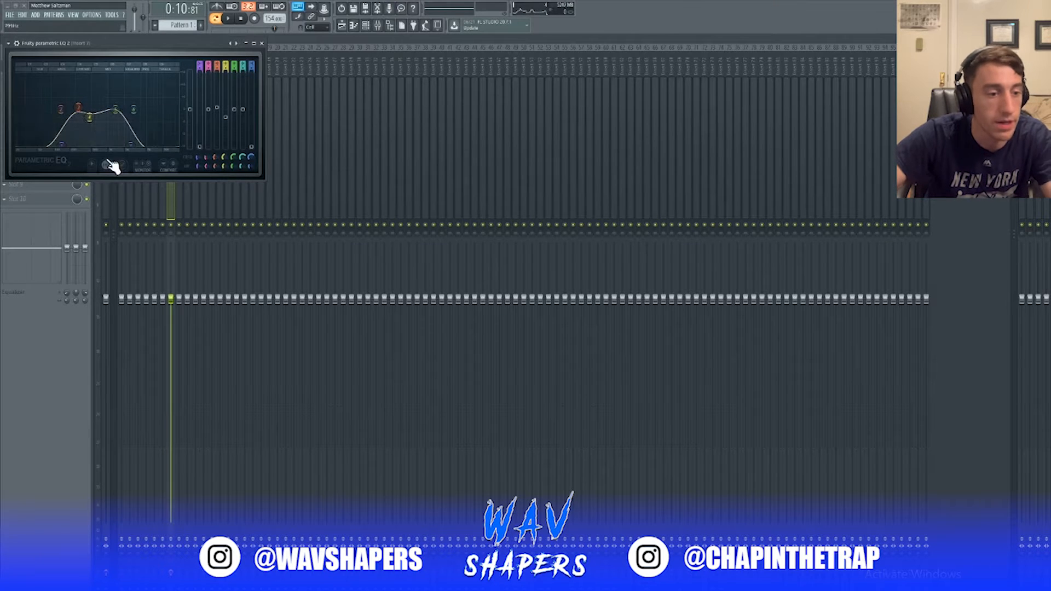
key("space")
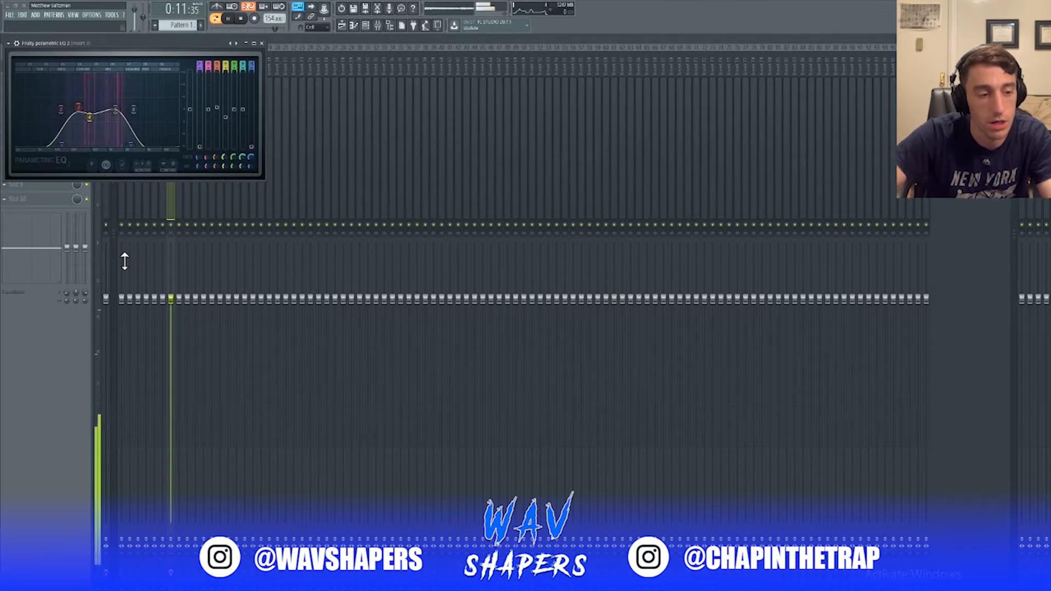
Close the equalizer window of Insert 7 and stop the pattern playback.
left_click(261, 43)
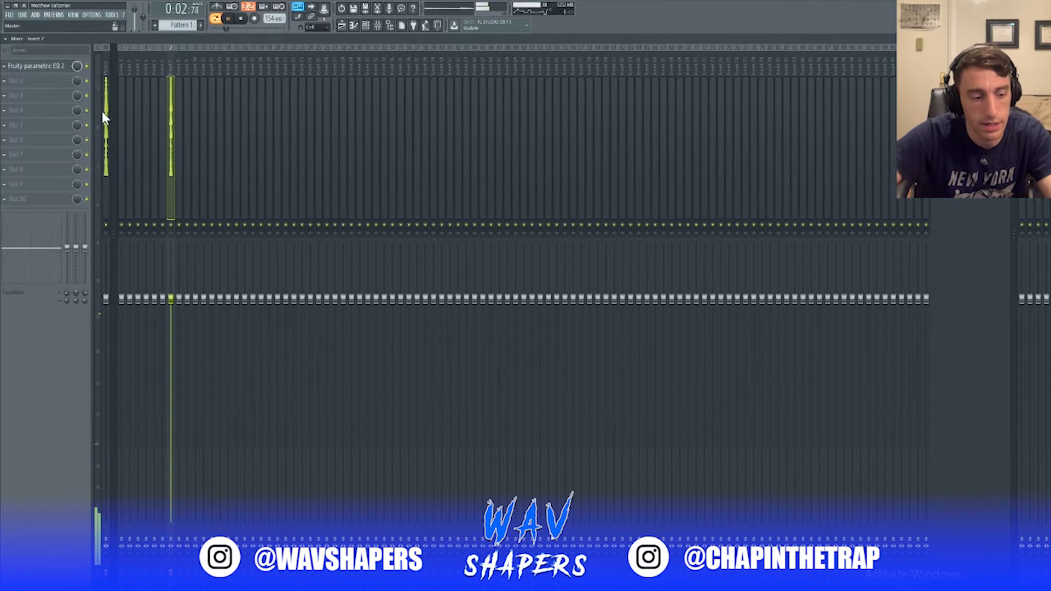
key("space")
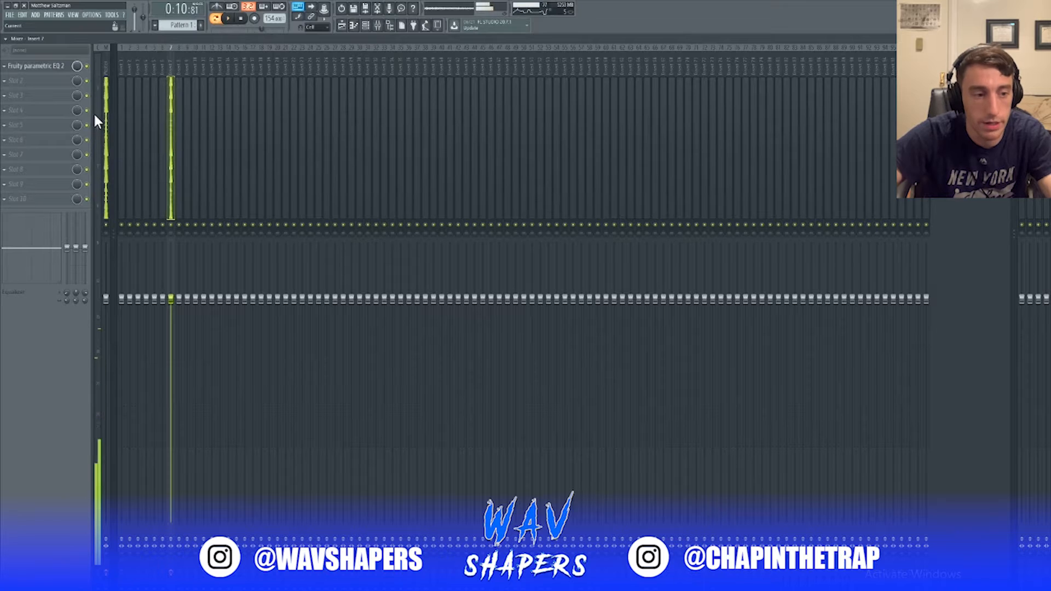
left_click(21, 95)
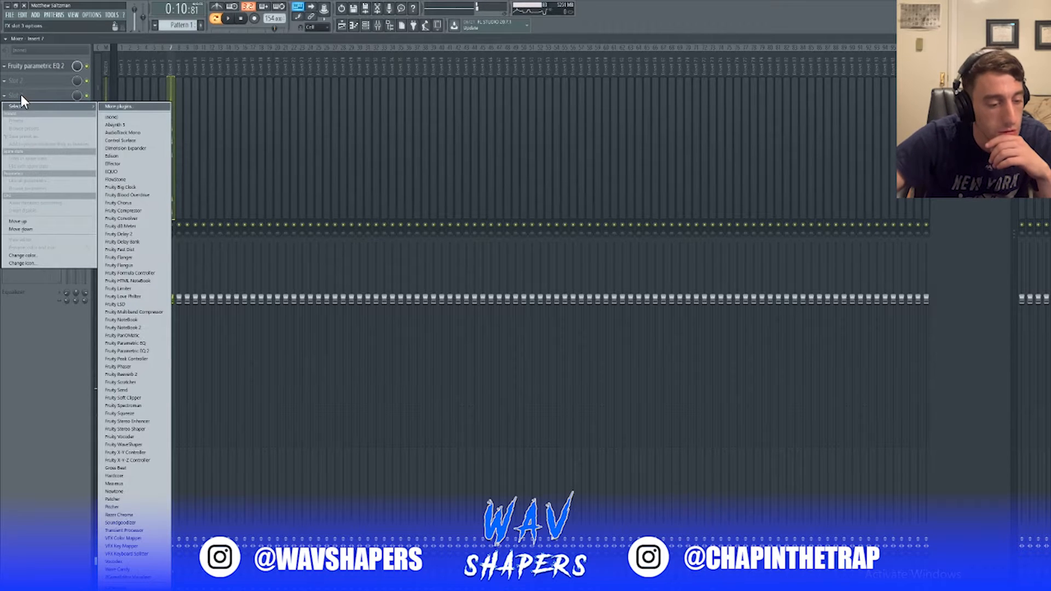
left_click(122, 414)
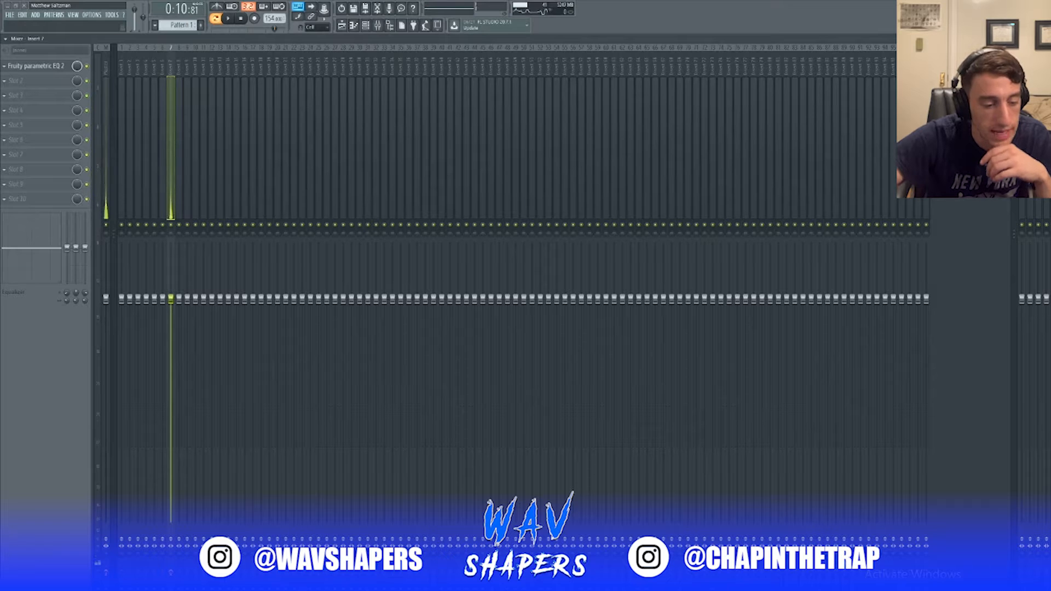
right_click(301, 590)
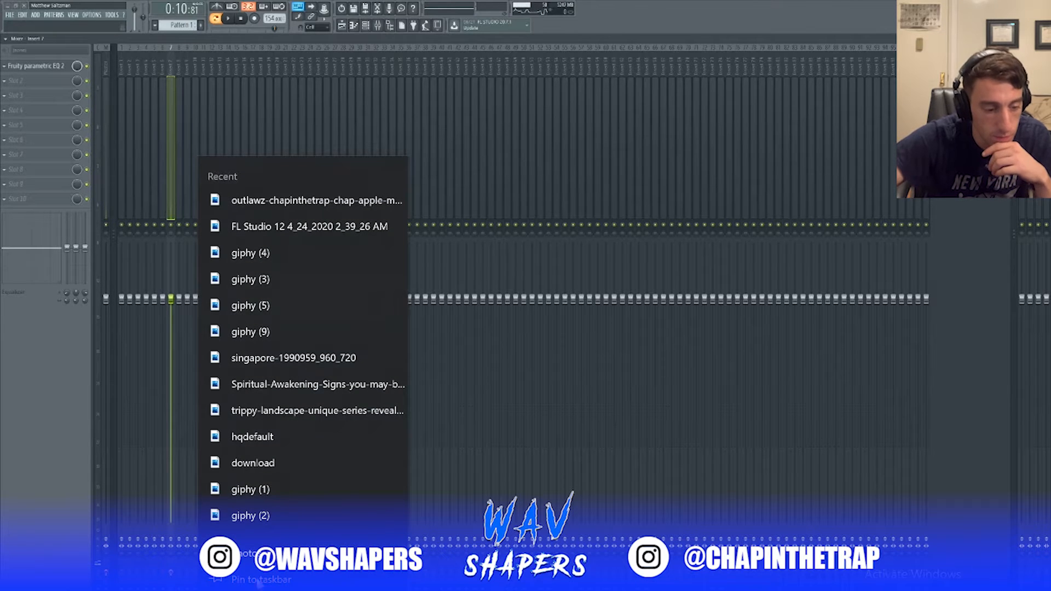
key("Escape")
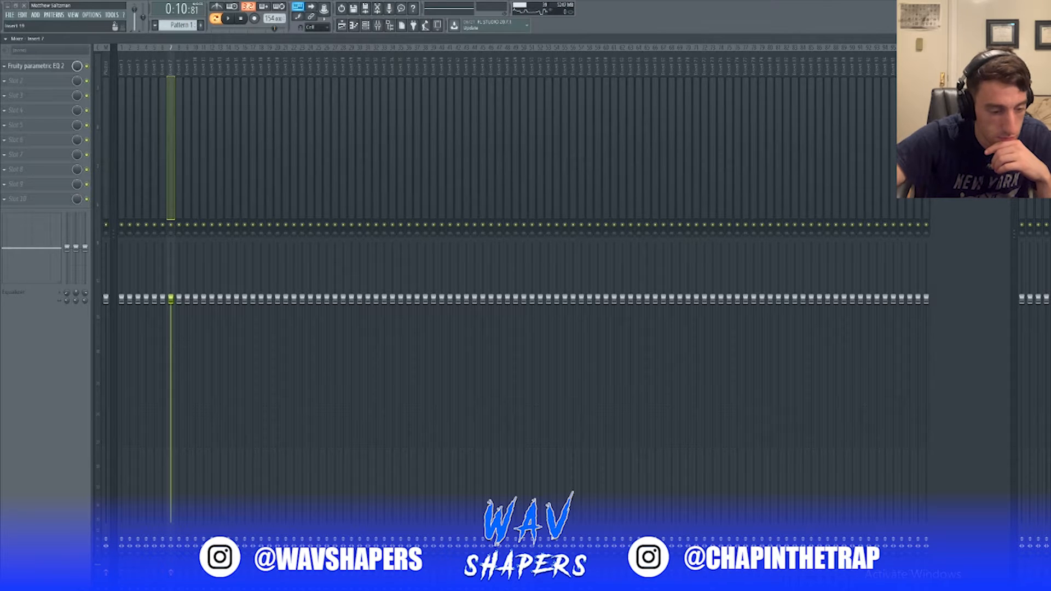
right_click(263, 585)
left_click(507, 585)
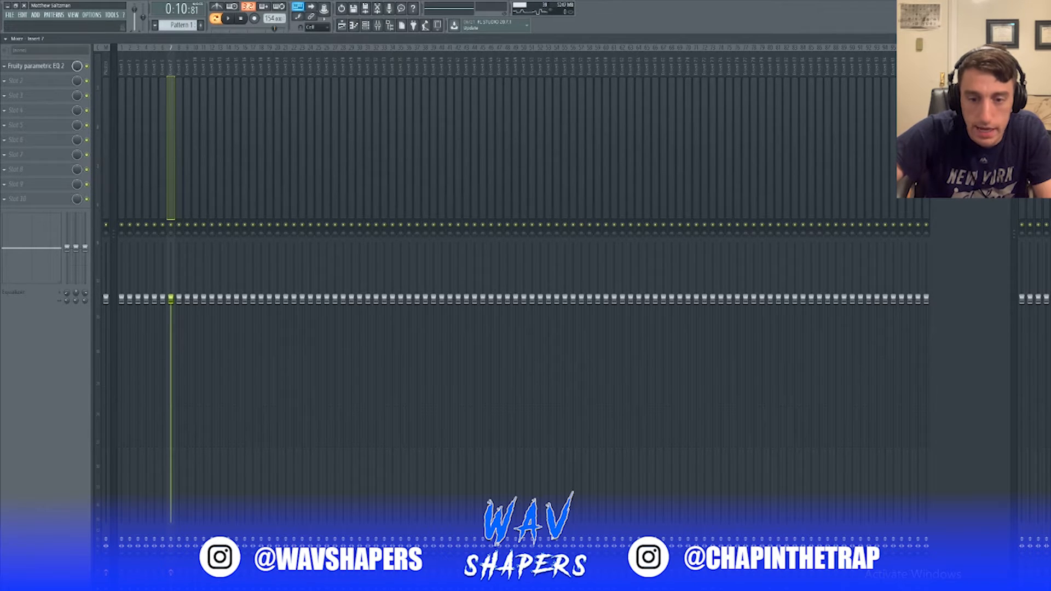
Load Fruity Reeverb 2 into the fourth effect slot of mixer track Insert 100.
left_click(1022, 383)
left_click(18, 109)
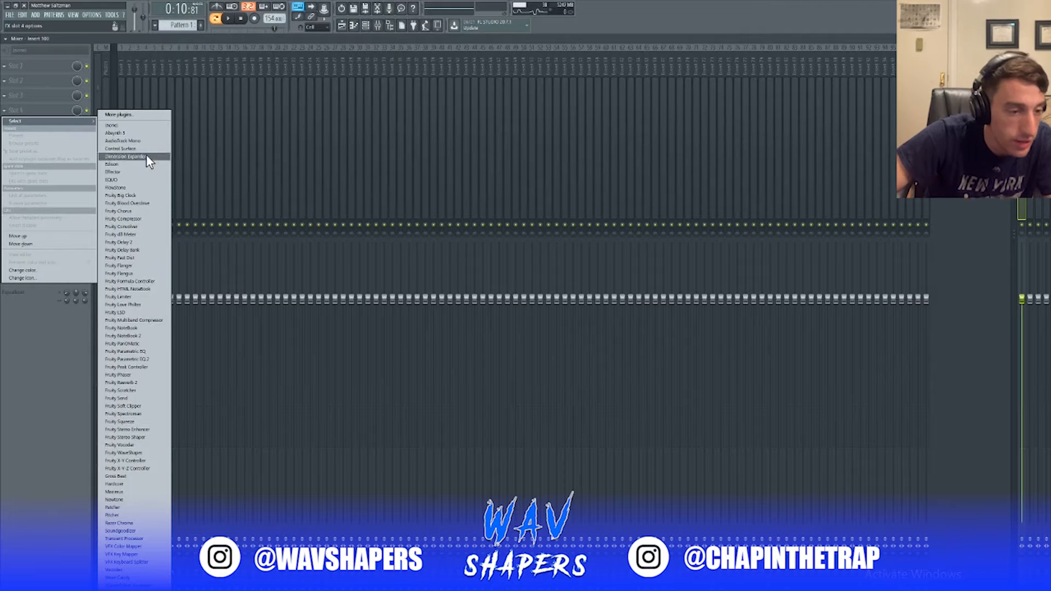
left_click(138, 382)
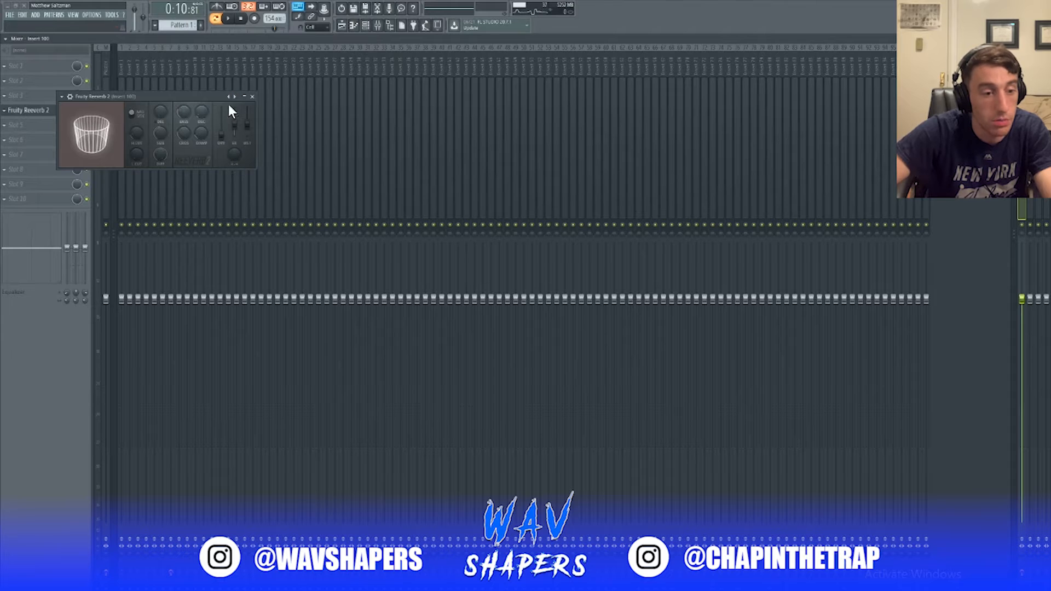
Play the pattern and adjust the Fruity Reeverb 2 settings on Insert 100.
key("space")
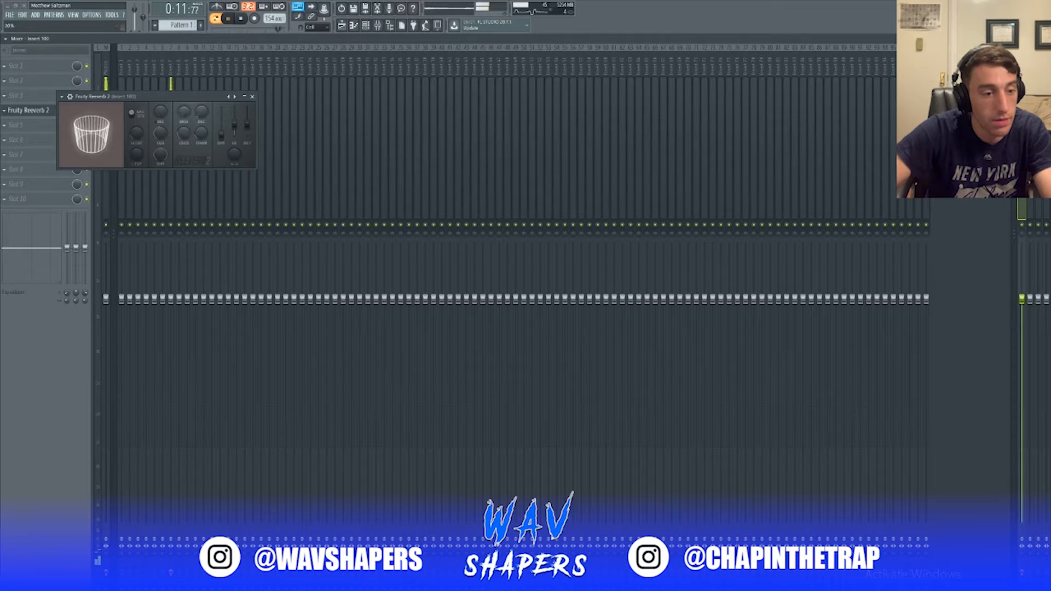
left_click_drag(204, 109, 204, 91)
left_click_drag(234, 154, 234, 164)
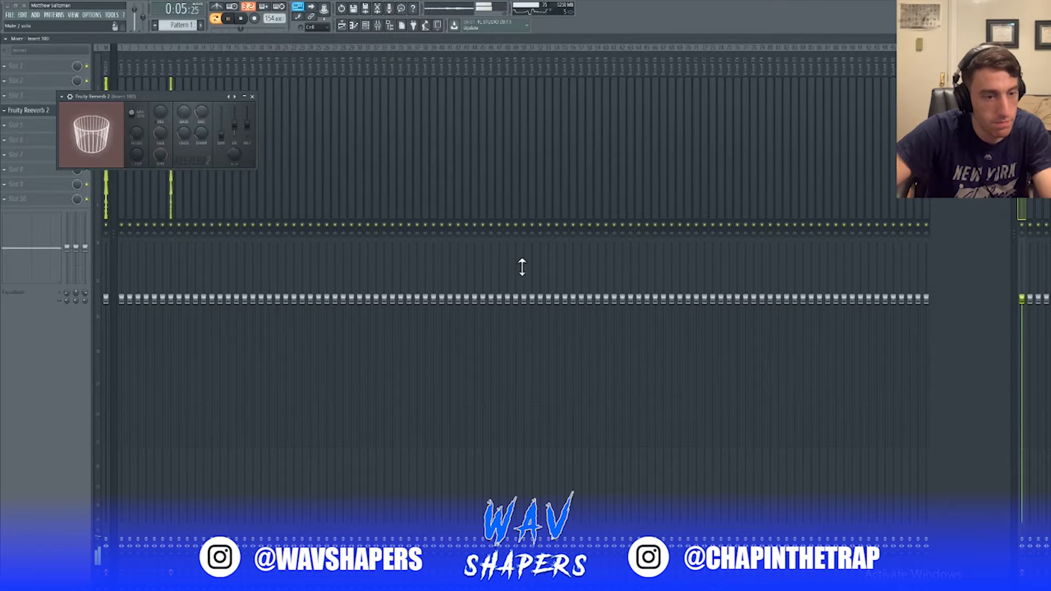
Close the reverb and mixer windows and adjust the Kontakt channel's volume in the channel rack.
key("Escape")
key("Escape")
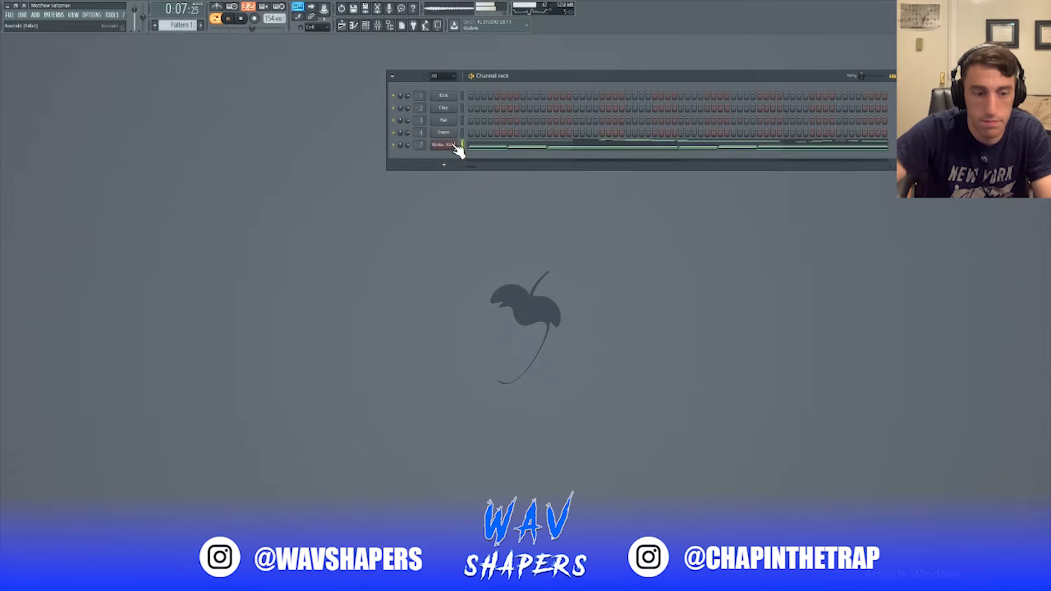
left_click_drag(400, 145, 406, 146)
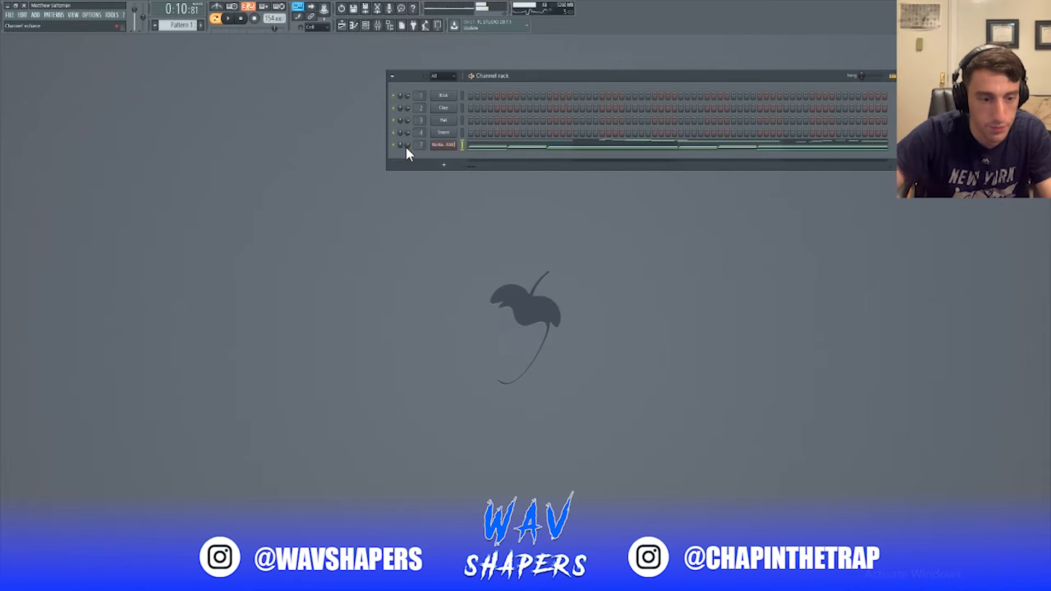
Search the browser for 3x Osc and load it onto the first channel in place of the Kick.
key("ctrl+f")
type("3")
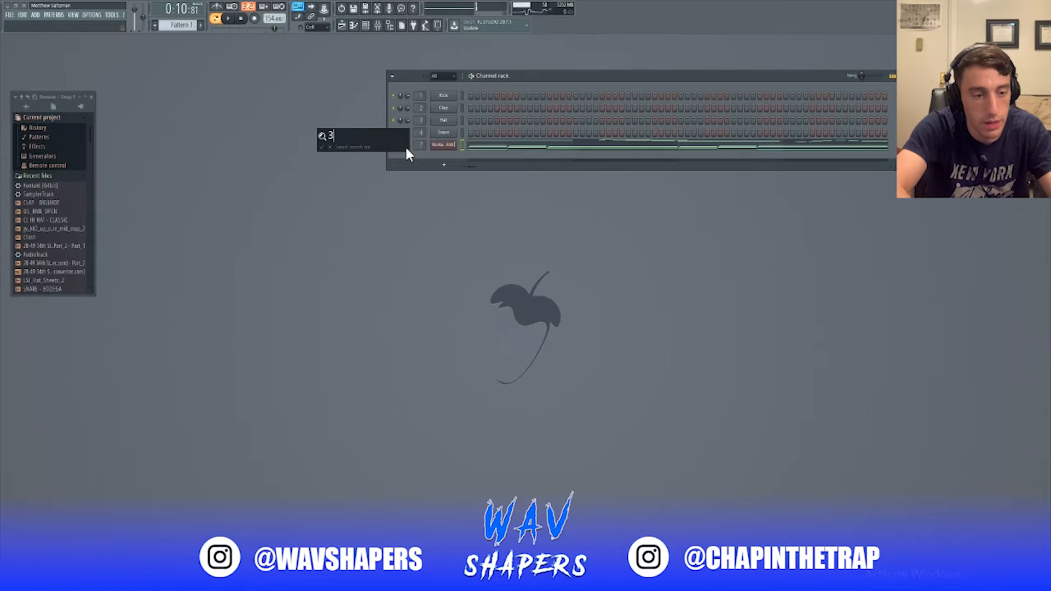
type("x osc")
key("Return")
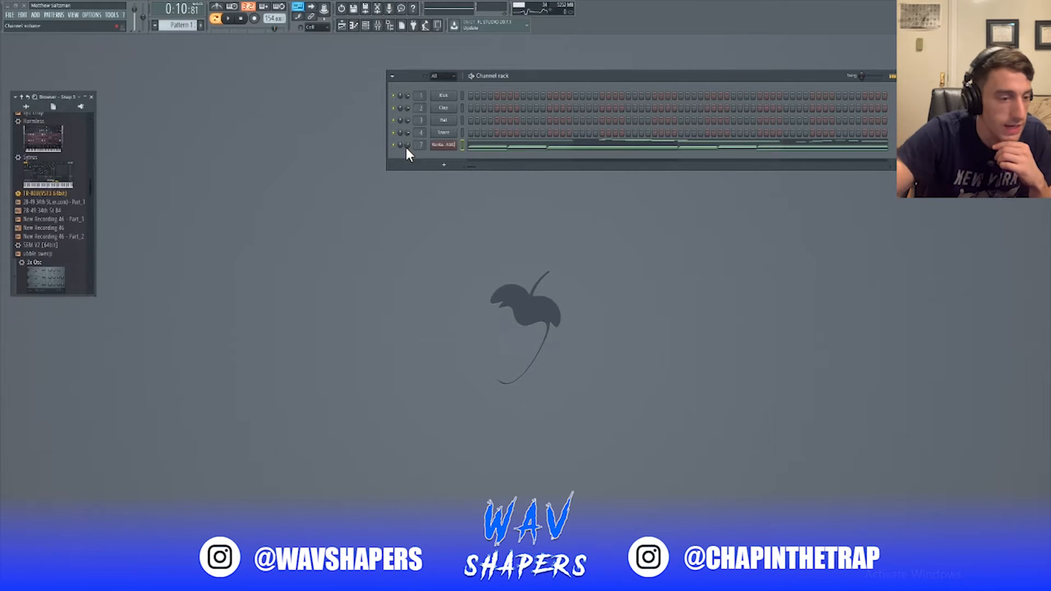
left_click_drag(44, 263, 450, 98)
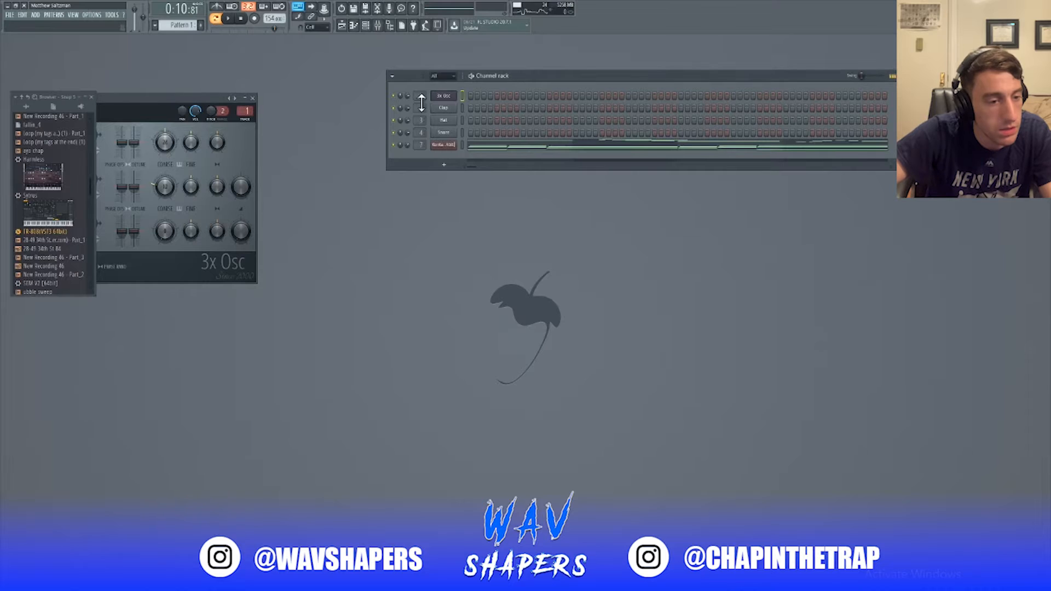
Shape the 3x Osc volume envelope with an instant attack, full hold and no sustain, and close the instrument window.
left_click_drag(168, 99, 541, 79)
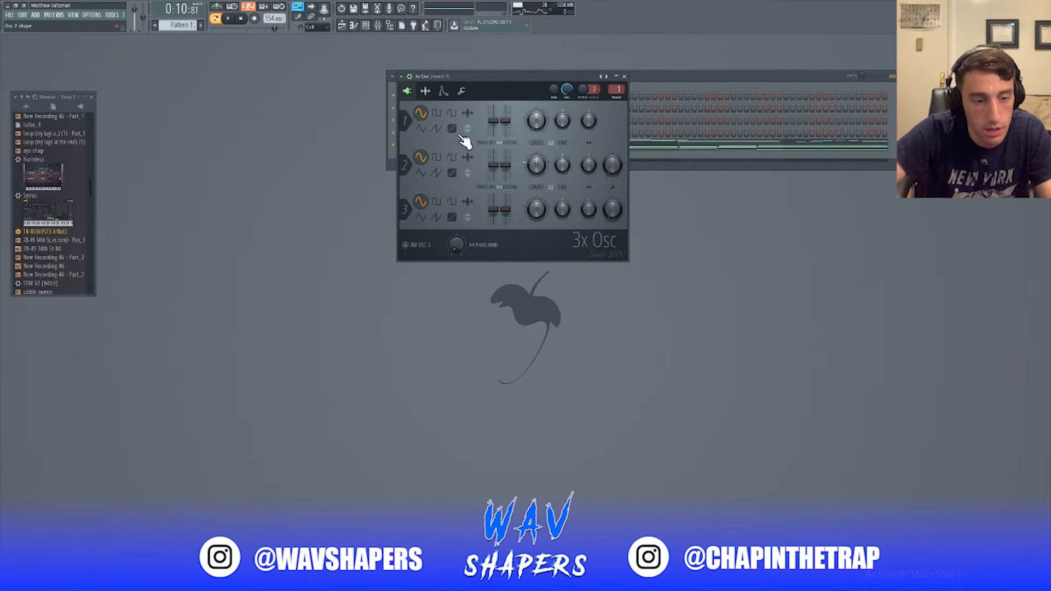
left_click(443, 91)
left_click_drag(426, 175, 471, 159)
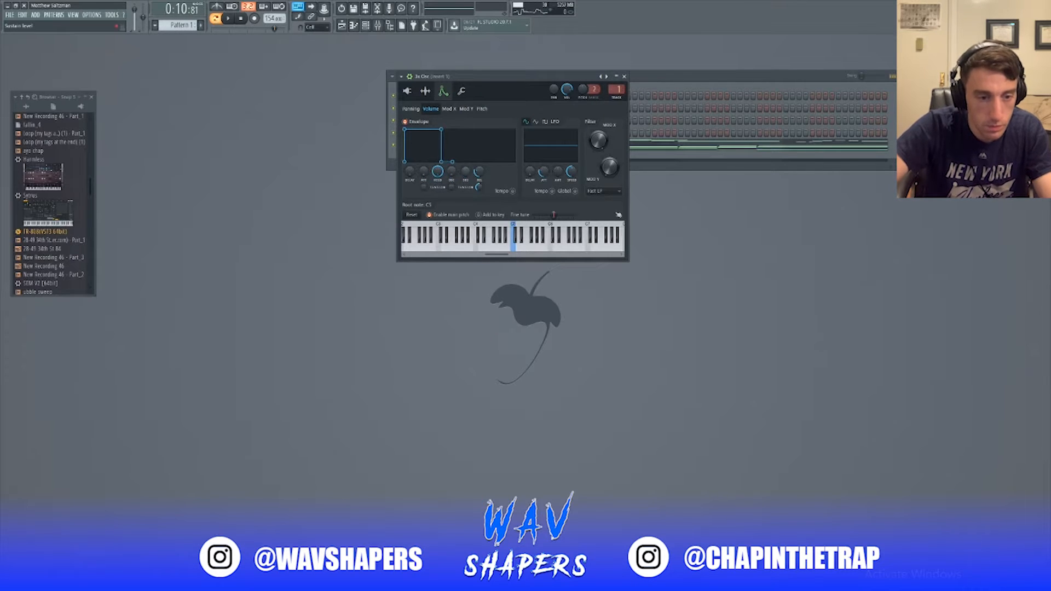
key("Escape")
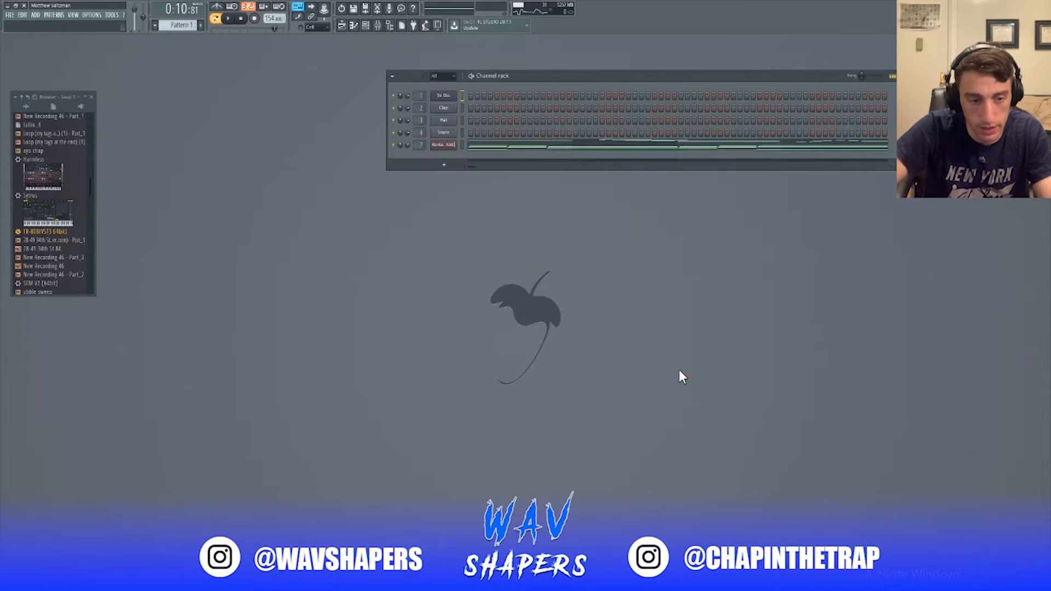
Open the 3x Osc channel in the piano roll and draw a short first bass note over the lowest ghost note in bar 1.
right_click(452, 98)
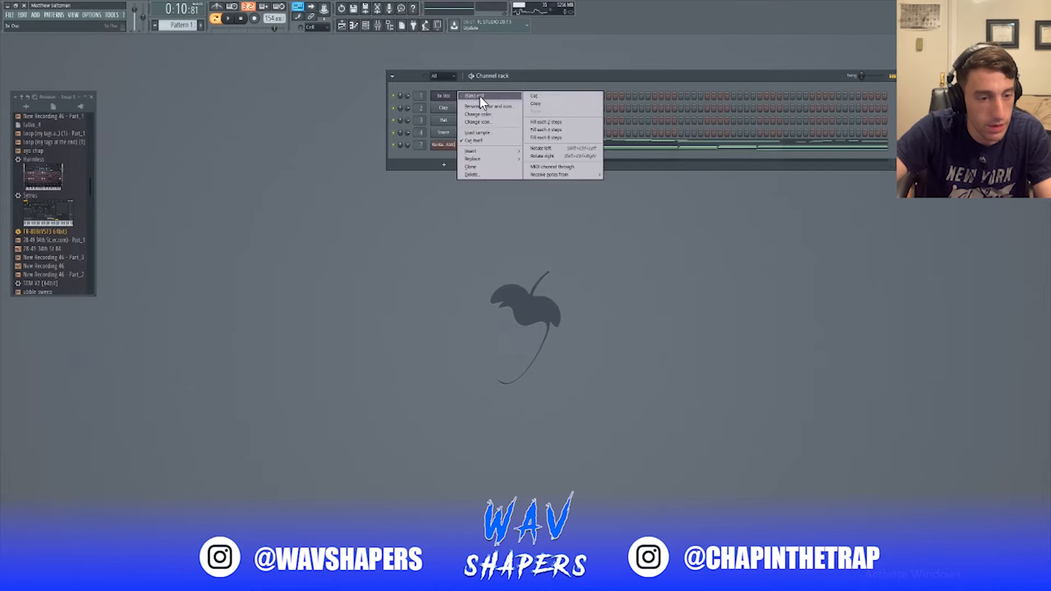
left_click(480, 96)
left_click(91, 97)
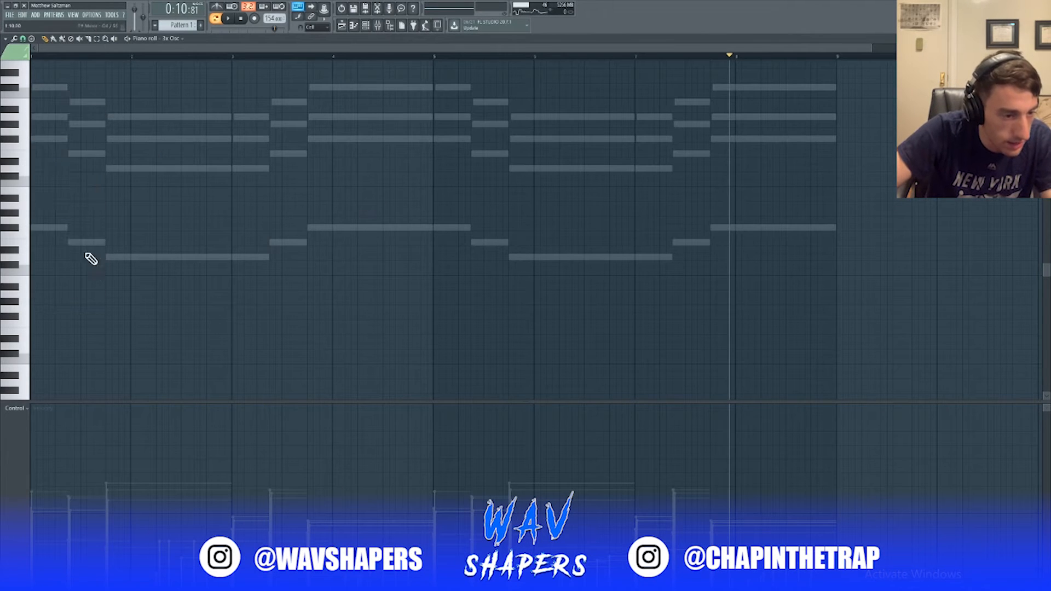
left_click_drag(60, 212, 50, 238)
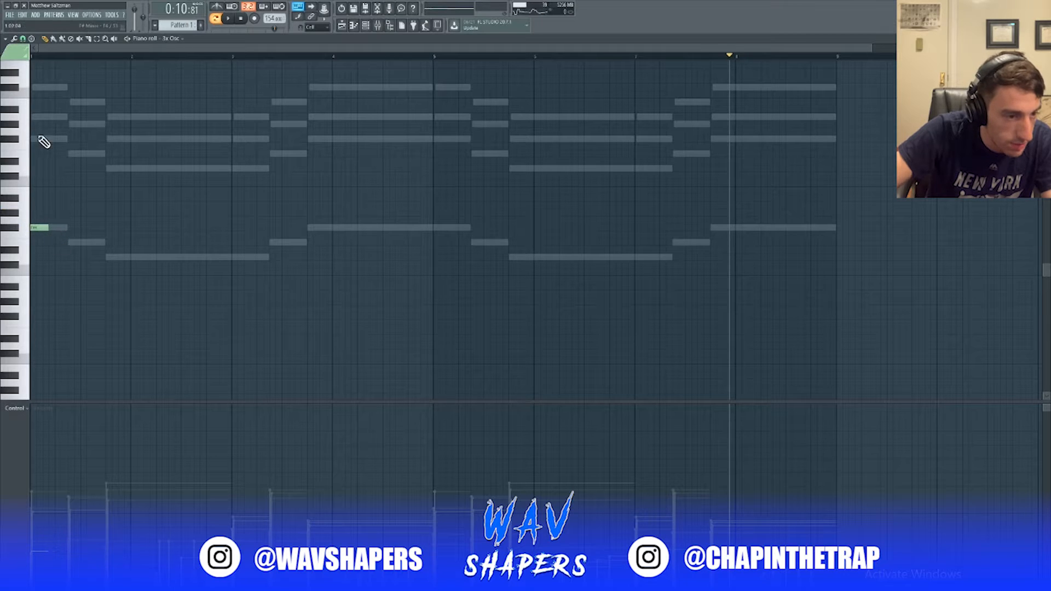
Set the piano roll's grid snap to Line.
left_click(23, 39)
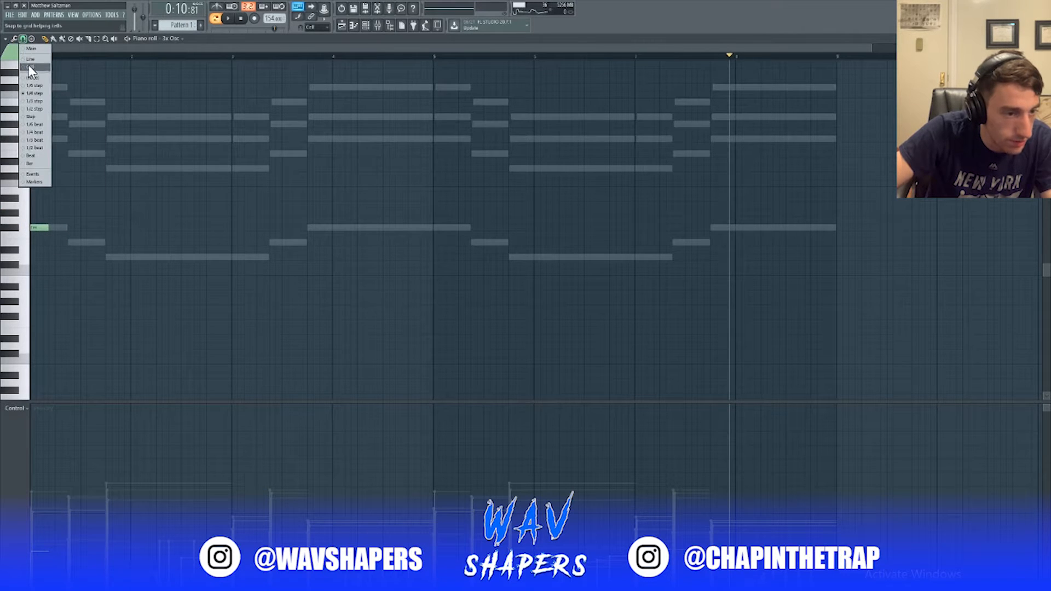
left_click(34, 59)
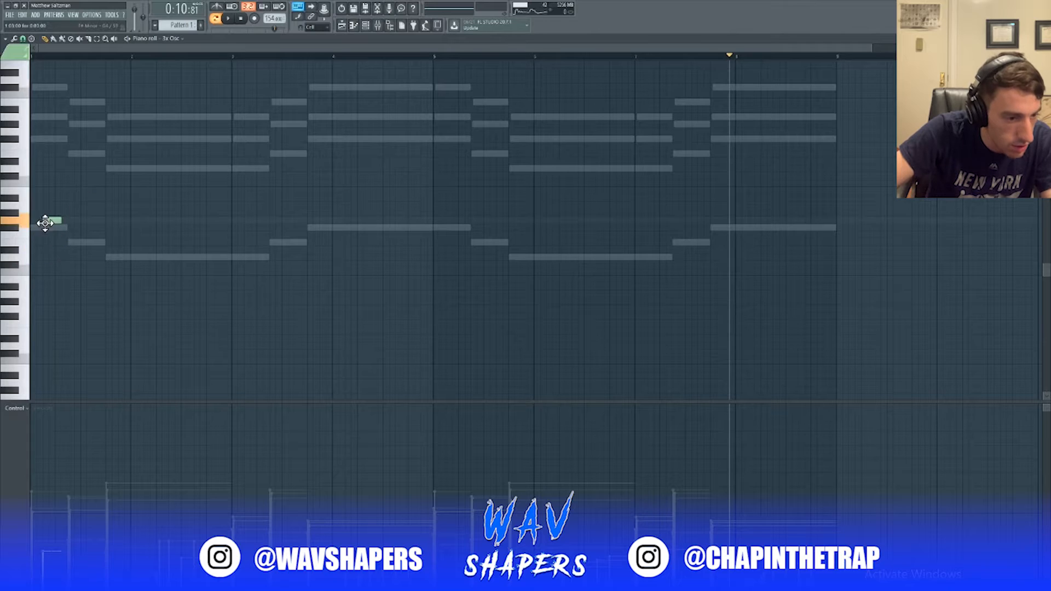
left_click(23, 241)
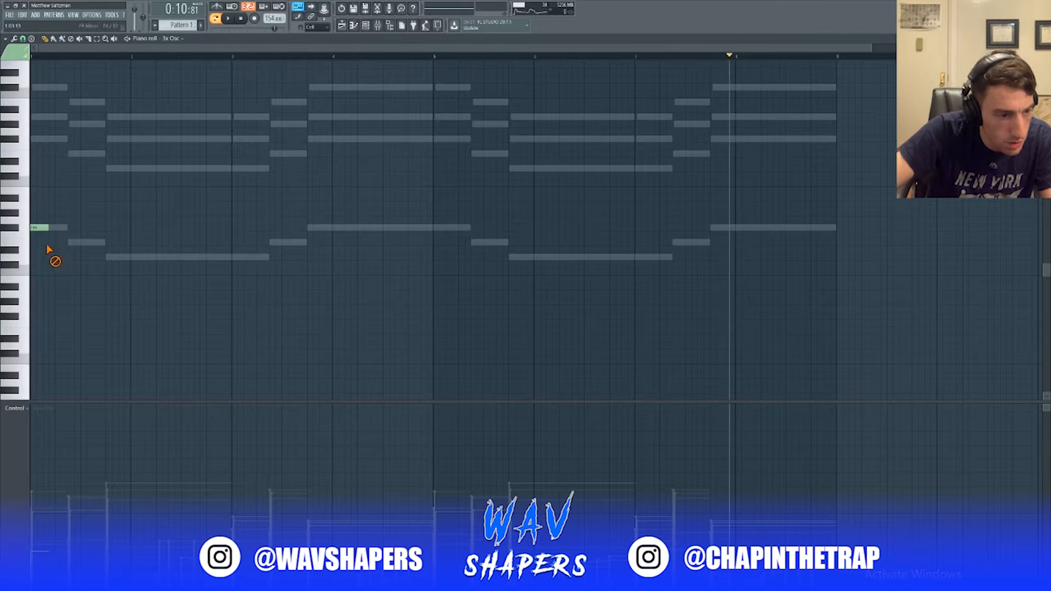
Try repeating the short bass note directly after the first one while playing the pattern from the start.
key("space")
key("space")
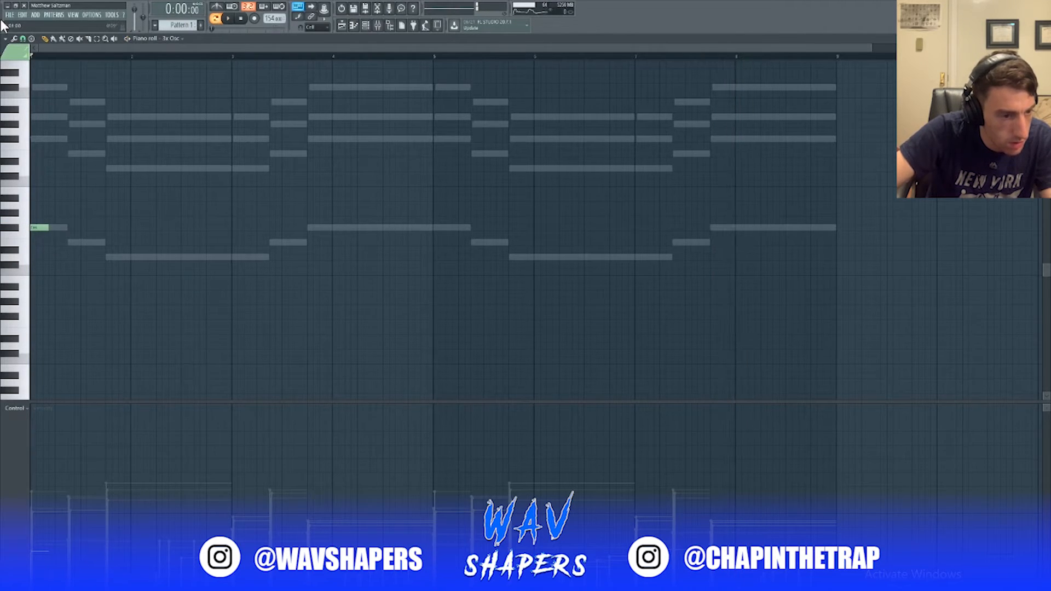
key("space")
key("space")
key("ctrl+b")
key("space")
key("space")
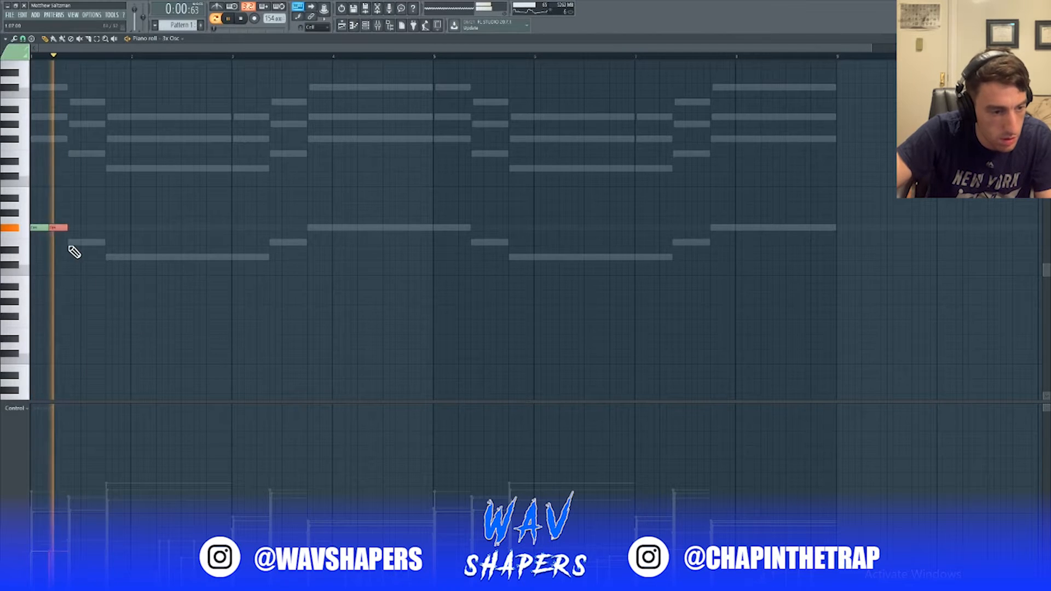
key("space")
key("space")
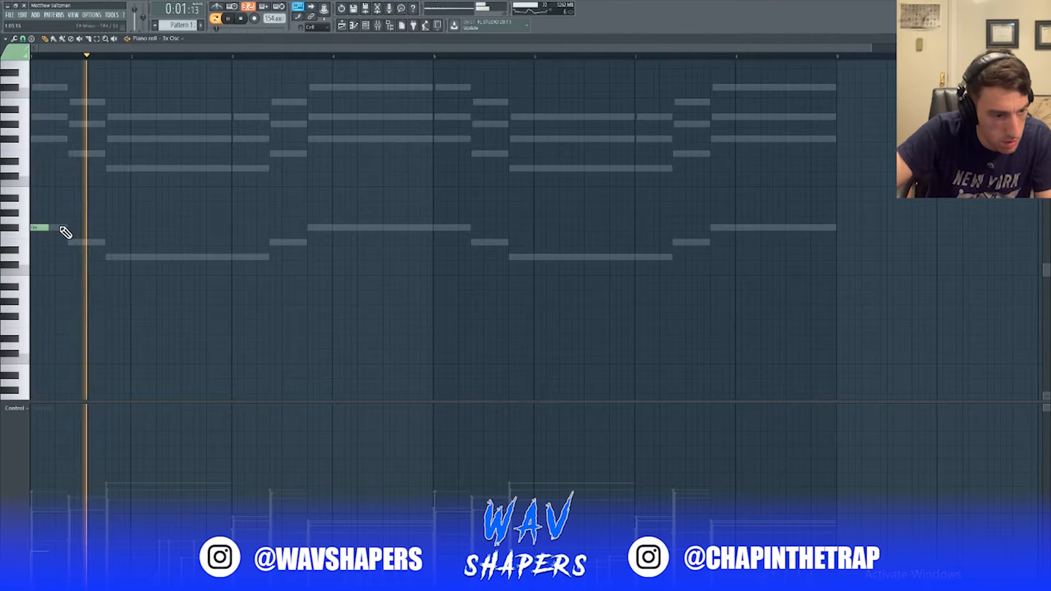
key("space")
key("Delete")
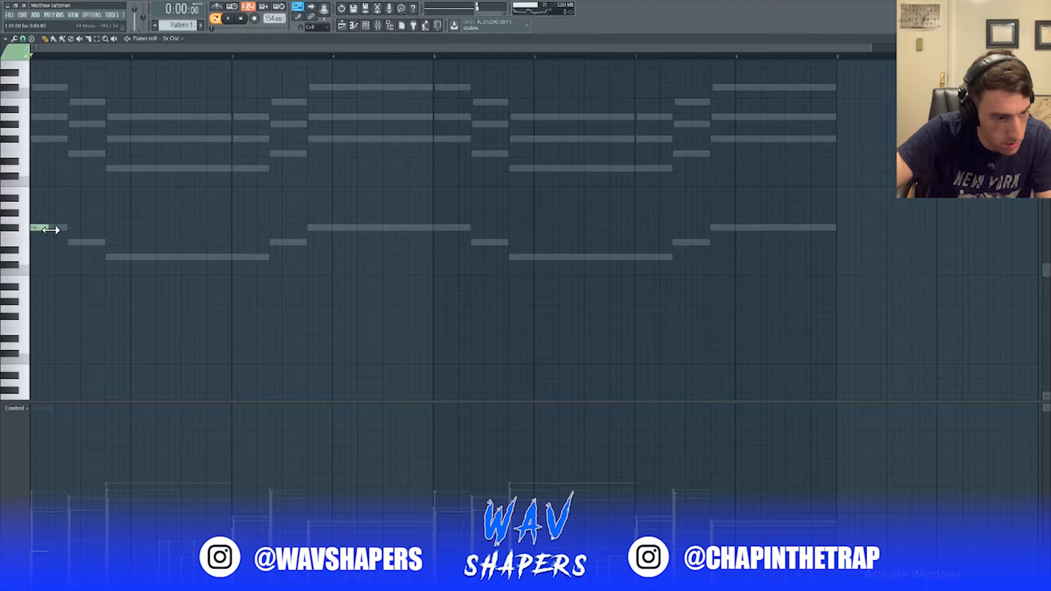
Lengthen the first bass note to match its ghost note, add the second and third notes over the lowest ghost line, and listen.
left_click(69, 242)
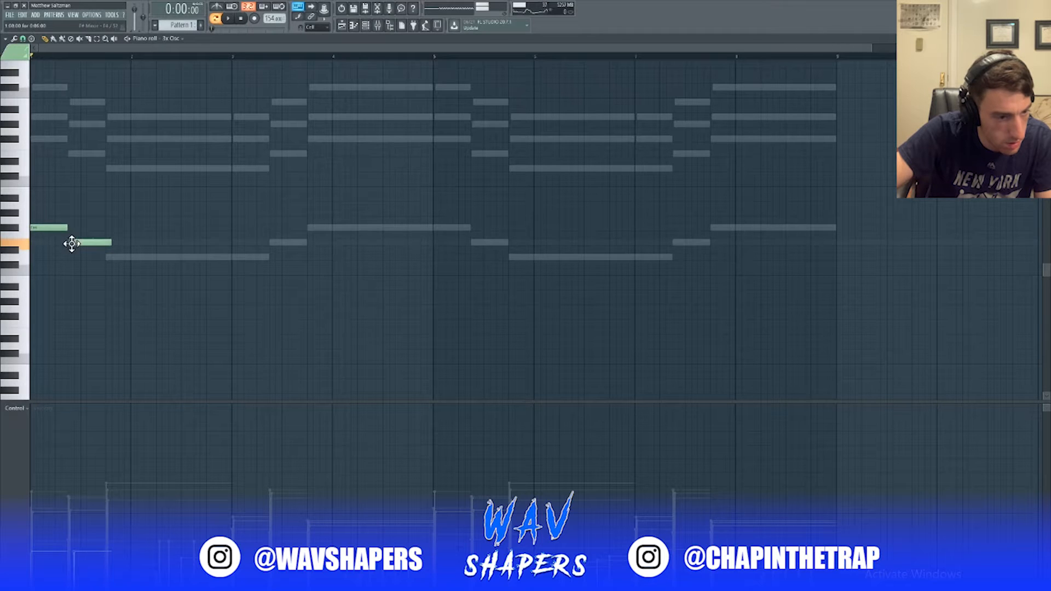
left_click(109, 257)
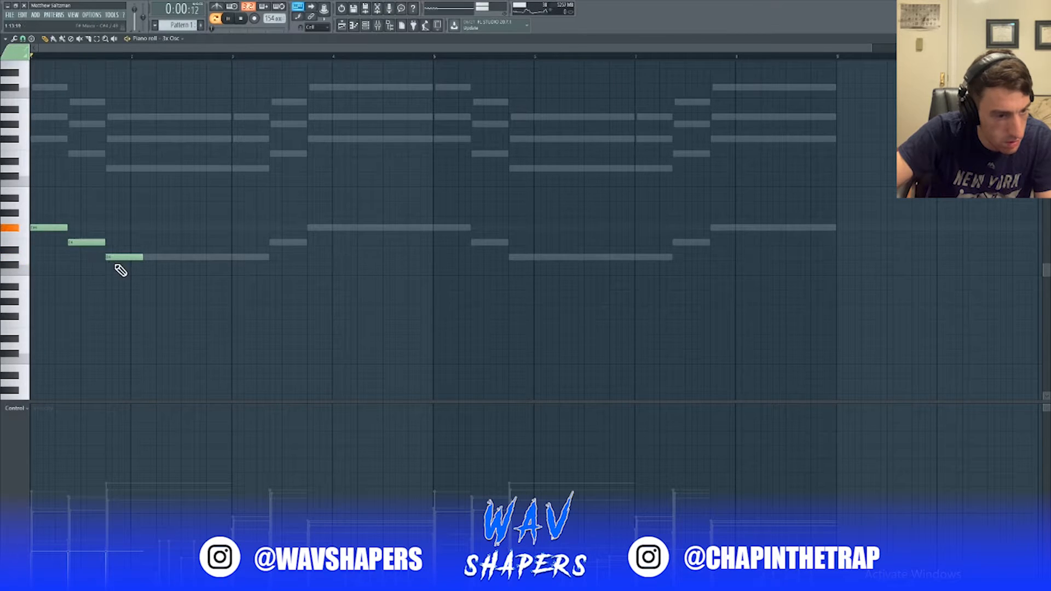
key("space")
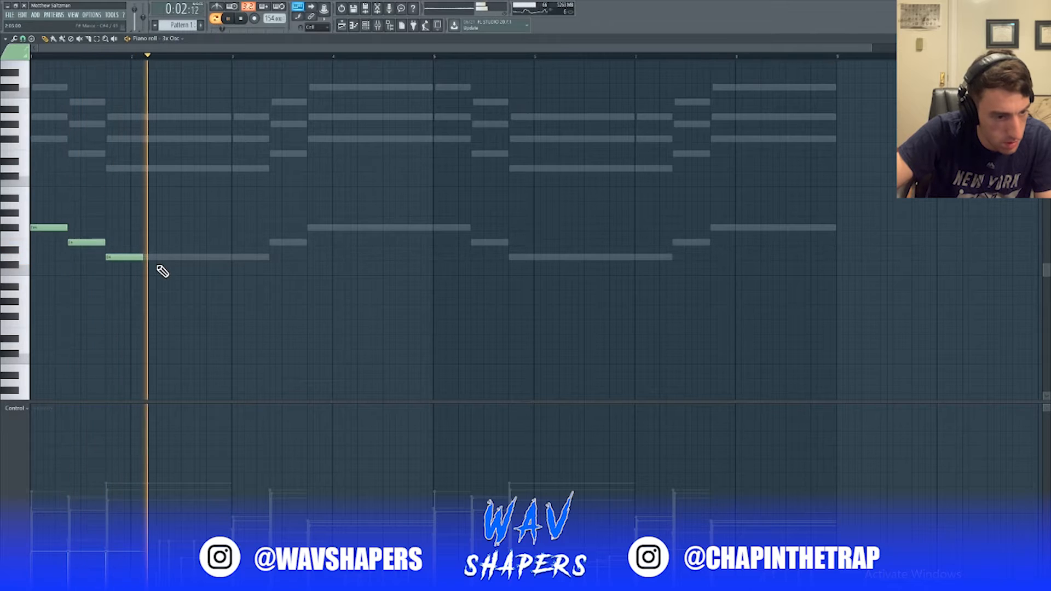
key("space")
Lengthen the third bass note slightly and repeat it three more times on the same pitch, ending where its ghost note ends in bar 3.
left_click(156, 258)
left_click_drag(192, 258, 150, 258)
key("space")
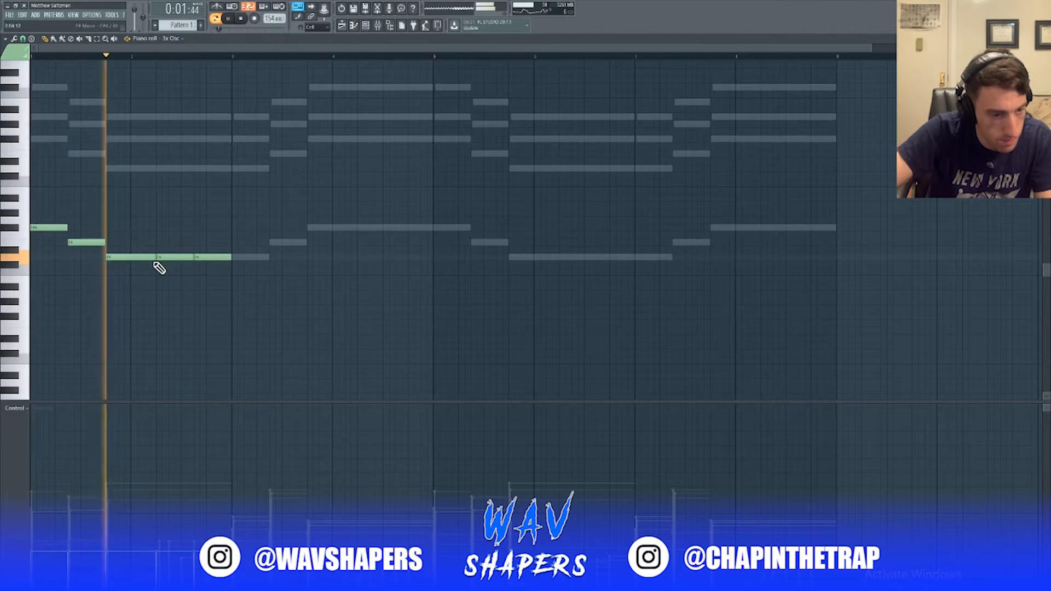
left_click(234, 257)
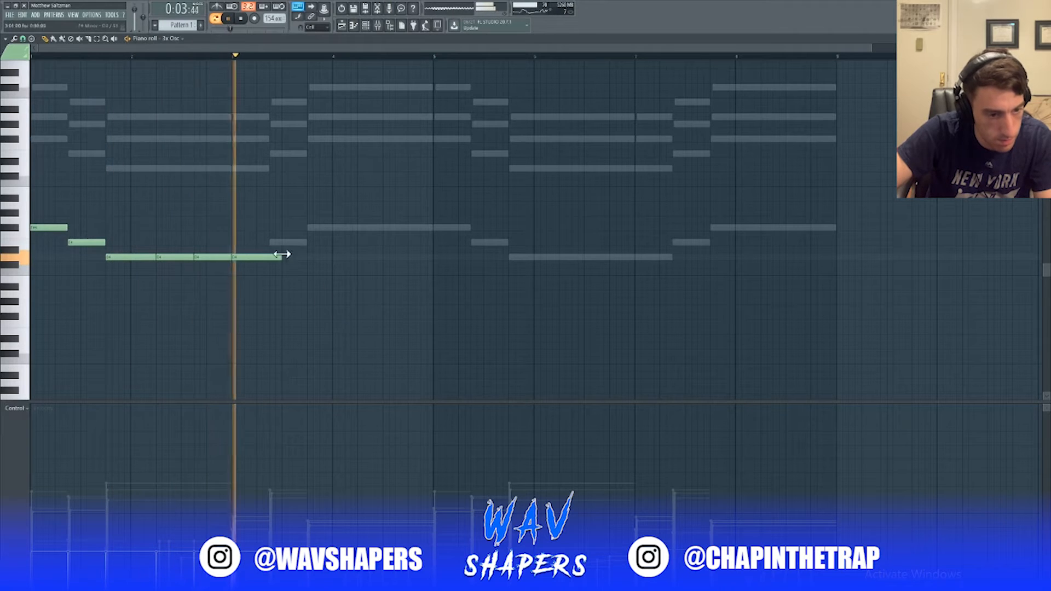
key("space")
left_click_drag(282, 257, 263, 264)
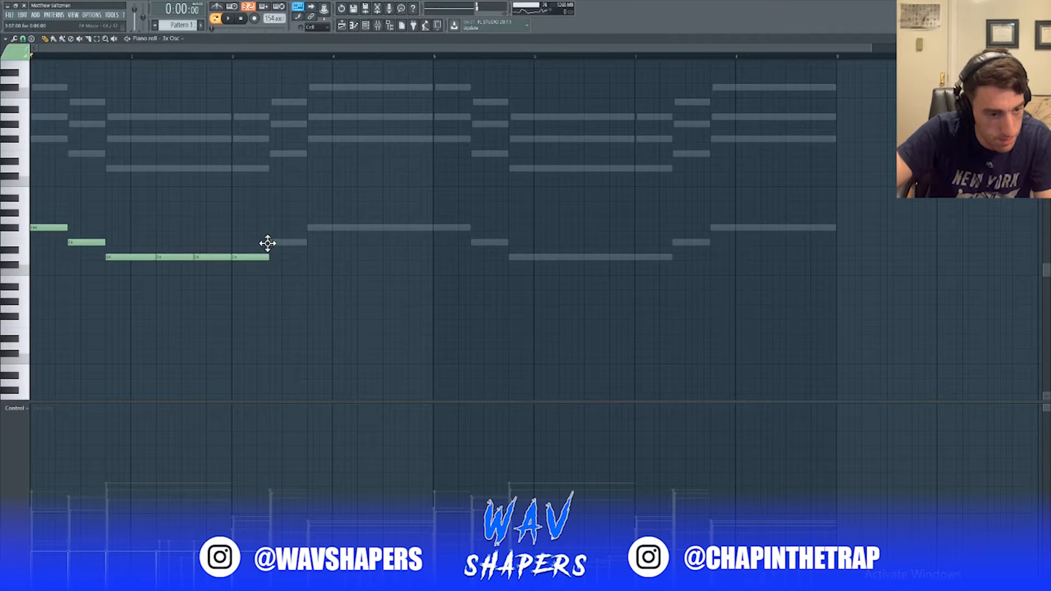
Continue the bass over the lowest ghost line with one short note and three higher notes, ending the last at bar 5.
left_click(272, 242)
left_click(308, 228)
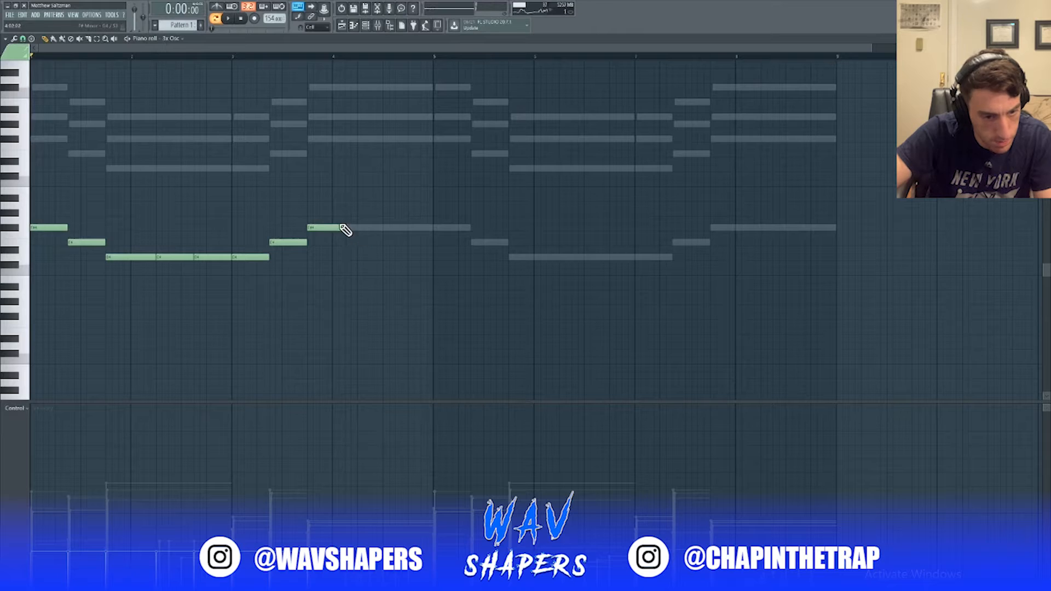
left_click(360, 229)
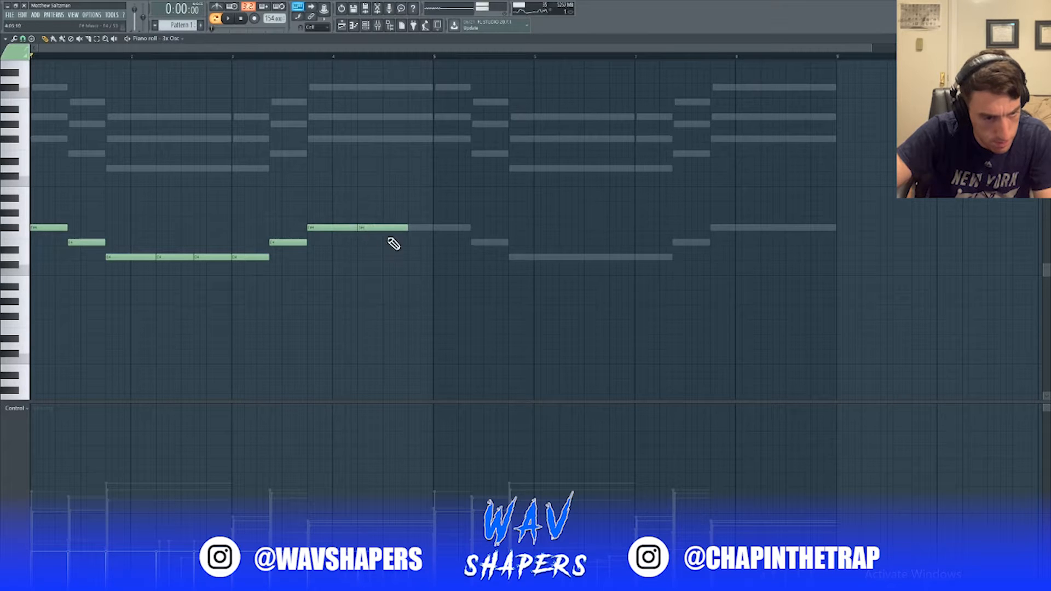
left_click(412, 230)
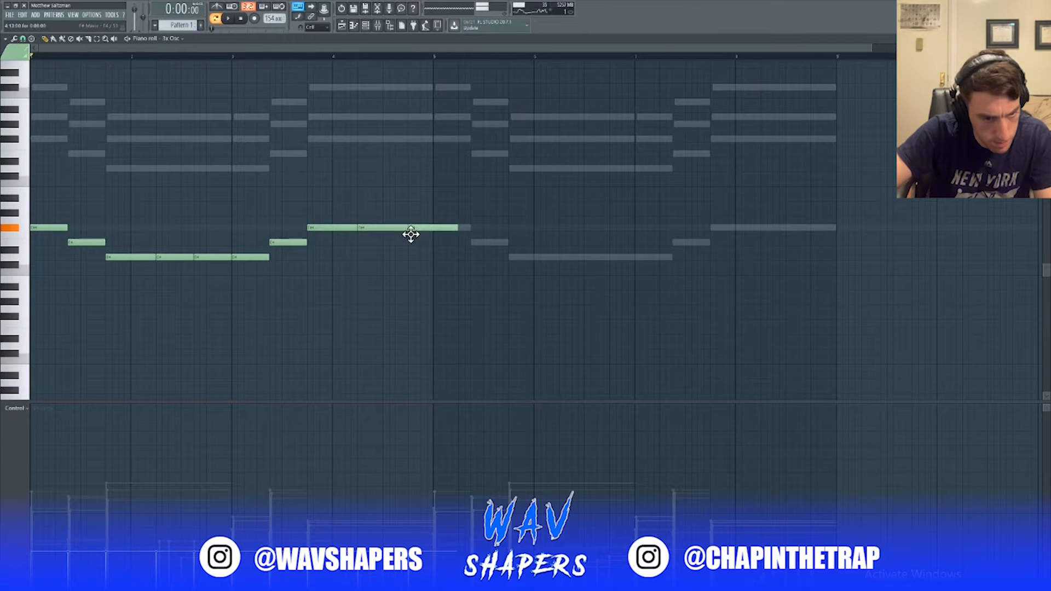
left_click_drag(459, 228, 430, 236)
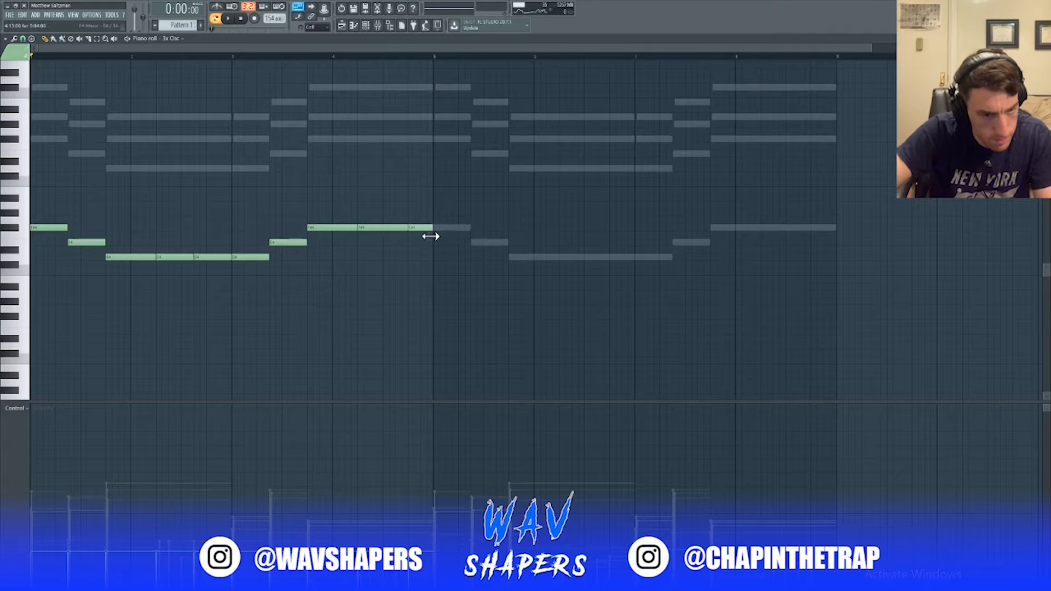
Duplicate the four-bar bass phrase to fill the next four bars, play the pattern, and return to the channel list.
key("ctrl+b")
key("space")
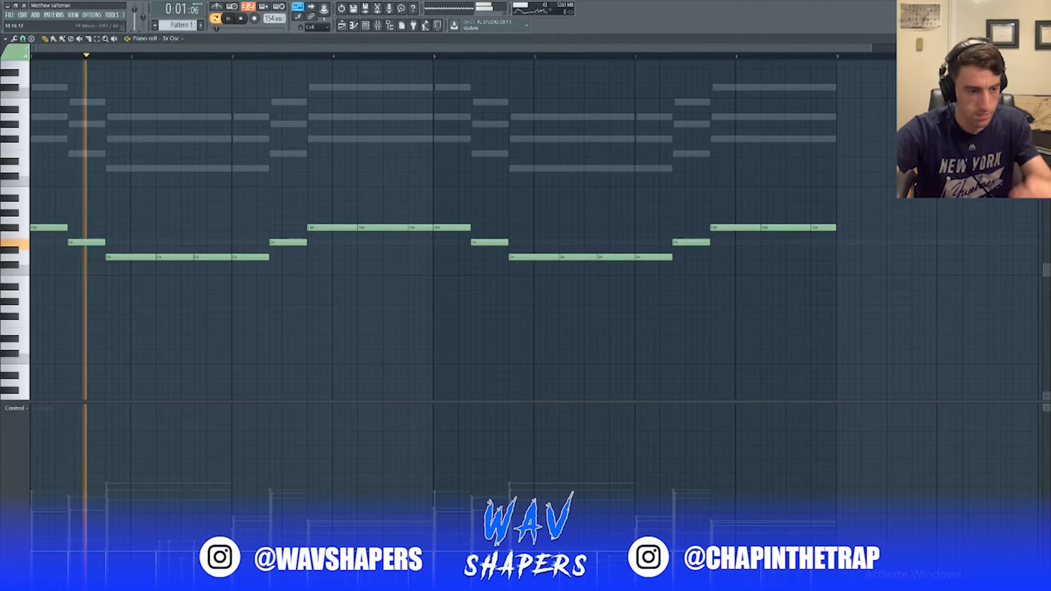
key("F7")
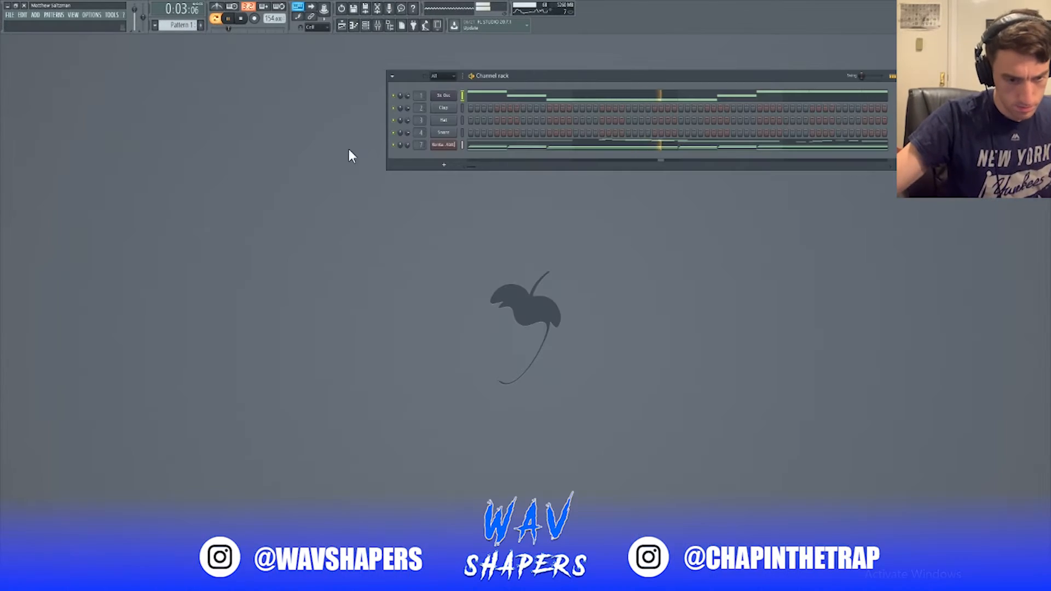
Remove the hold and adjust the decay in the 3x Osc volume envelope, and open the channel's miscellaneous settings.
left_click(443, 95)
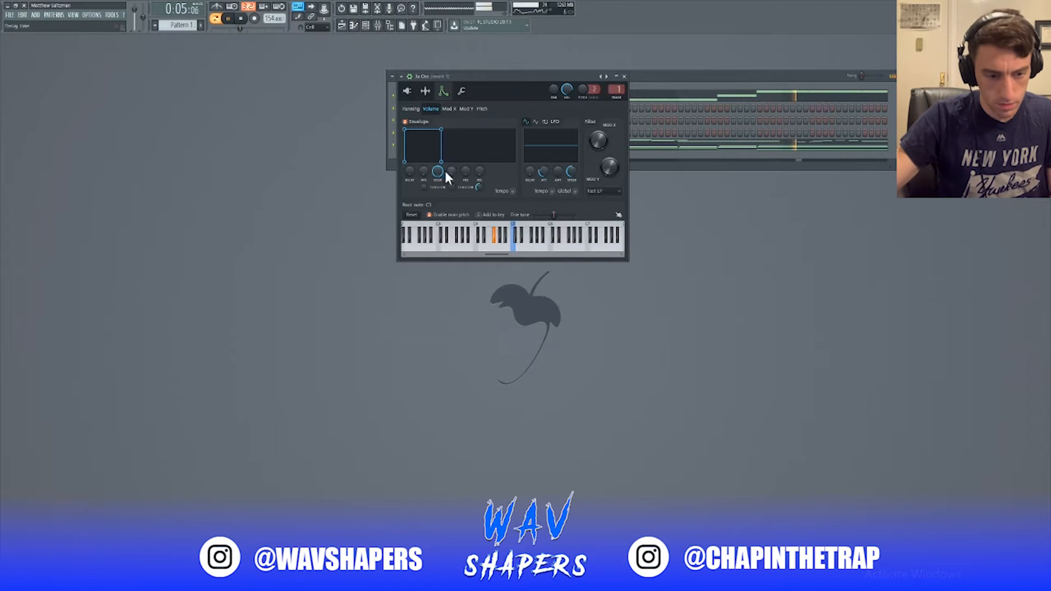
mouse_move(438, 172)
left_mouse_down()
mouse_move(438, 188)
mouse_move(452, 159)
mouse_move(452, 168)
left_mouse_up()
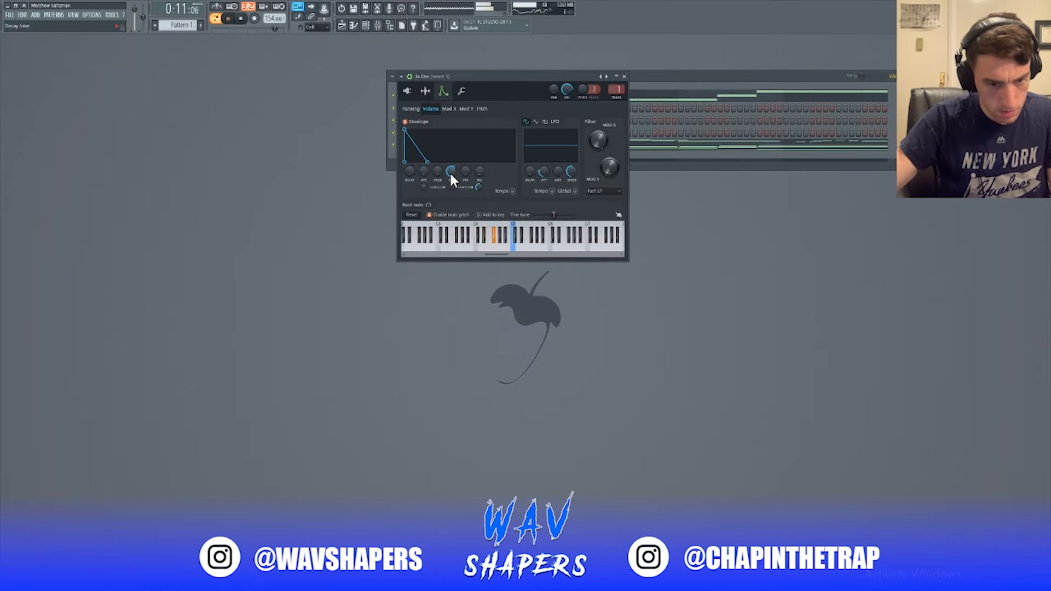
mouse_move(437, 172)
left_mouse_down()
mouse_move(437, 160)
mouse_move(450, 176)
mouse_move(452, 166)
mouse_move(433, 158)
left_mouse_up()
left_click(462, 91)
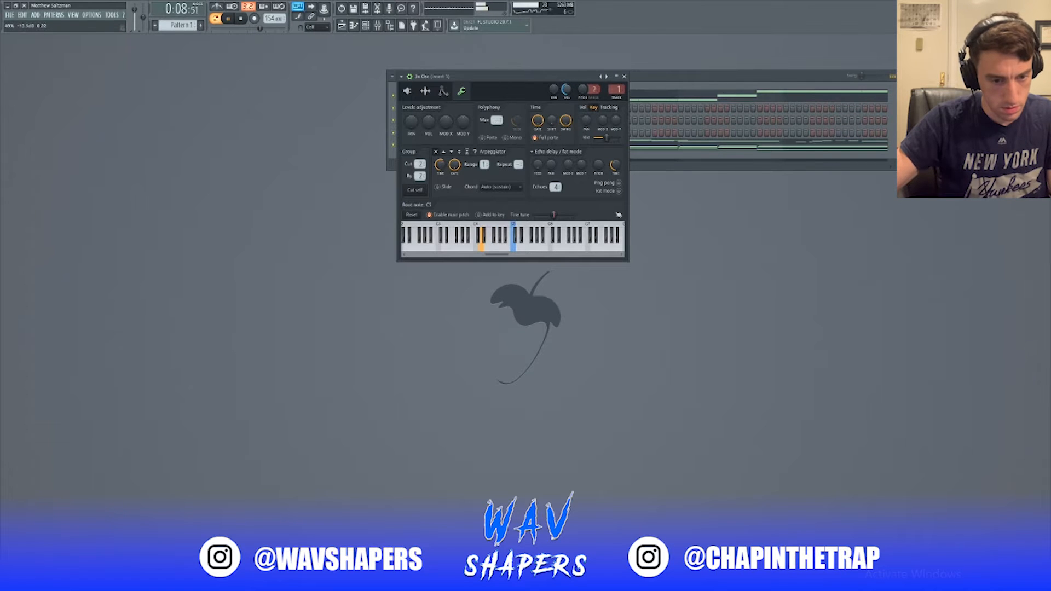
Stop playback and add Fruity Parametric EQ 2 to effect slot 2 of the bass's mixer track, Insert 1.
key("F9")
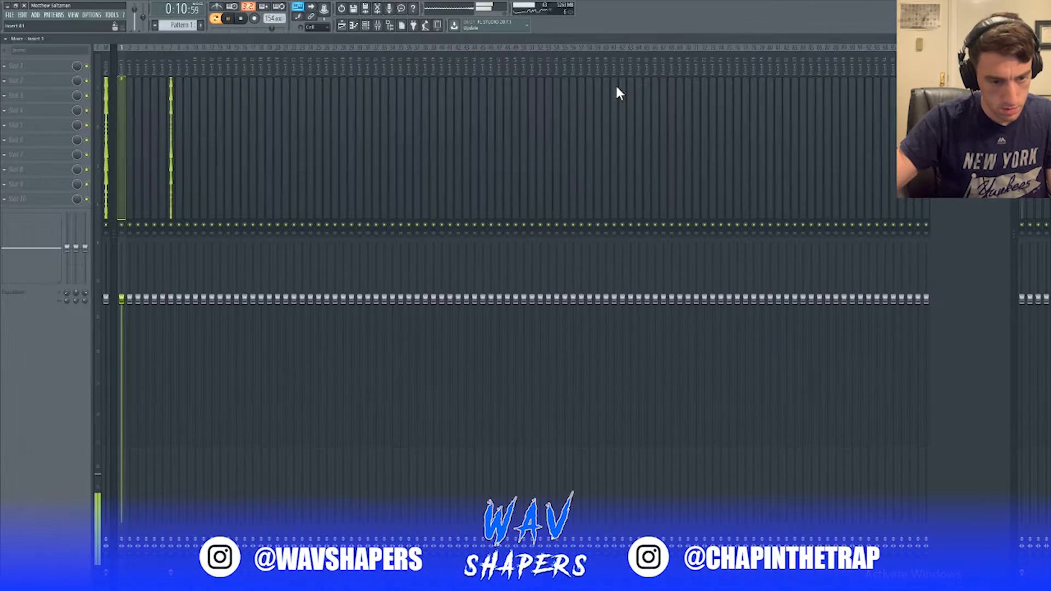
key("space")
left_click(24, 80)
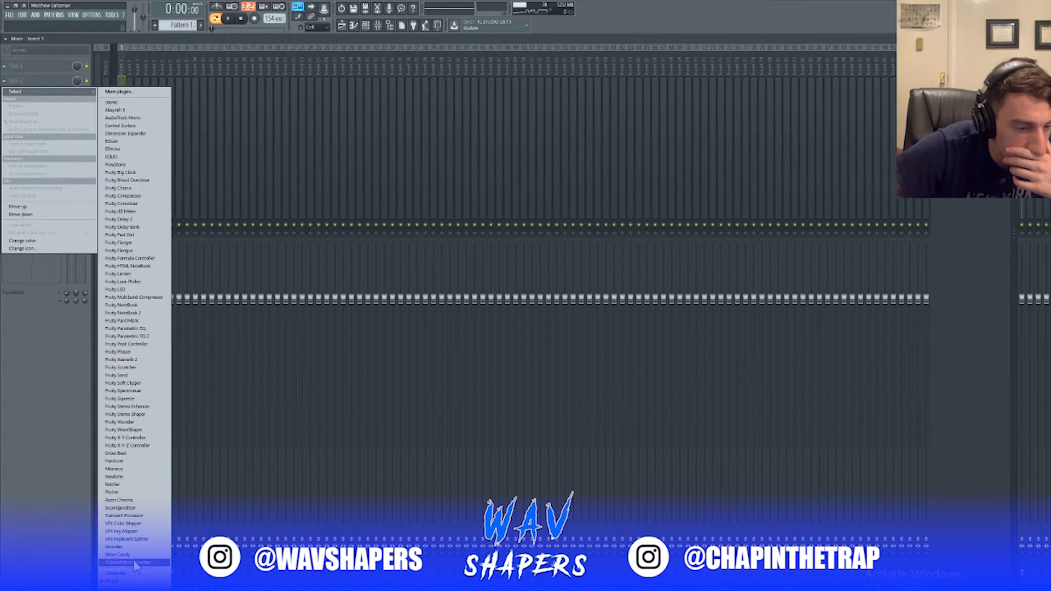
left_click(137, 337)
Shape the bass EQ with a steep low cut, a slight low-mid dip and a high cut, and listen to it.
left_click_drag(96, 163, 89, 205)
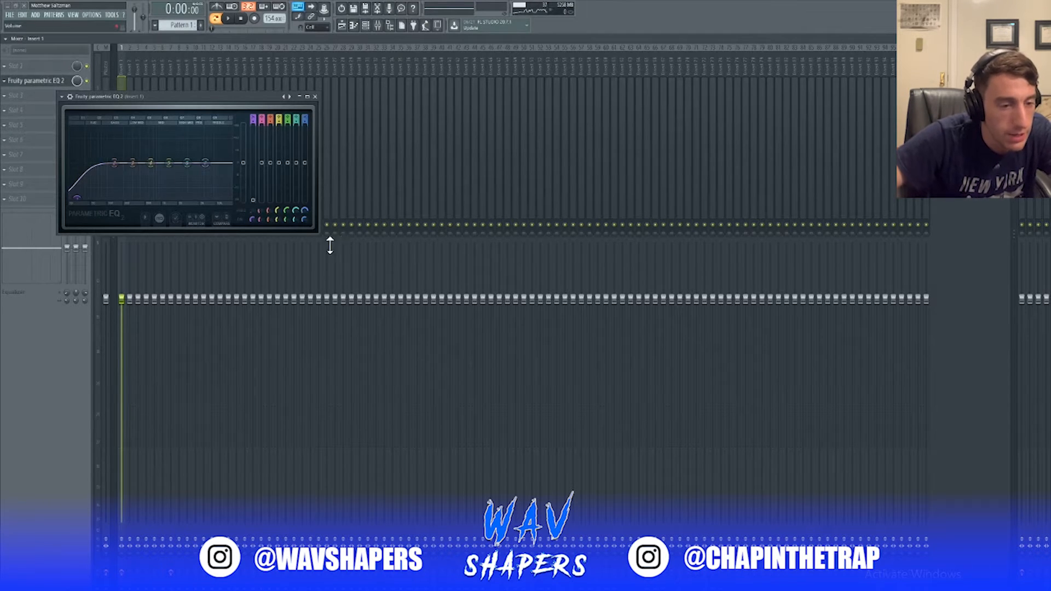
mouse_move(251, 220)
left_mouse_down()
mouse_move(251, 230)
mouse_move(237, 227)
left_mouse_up()
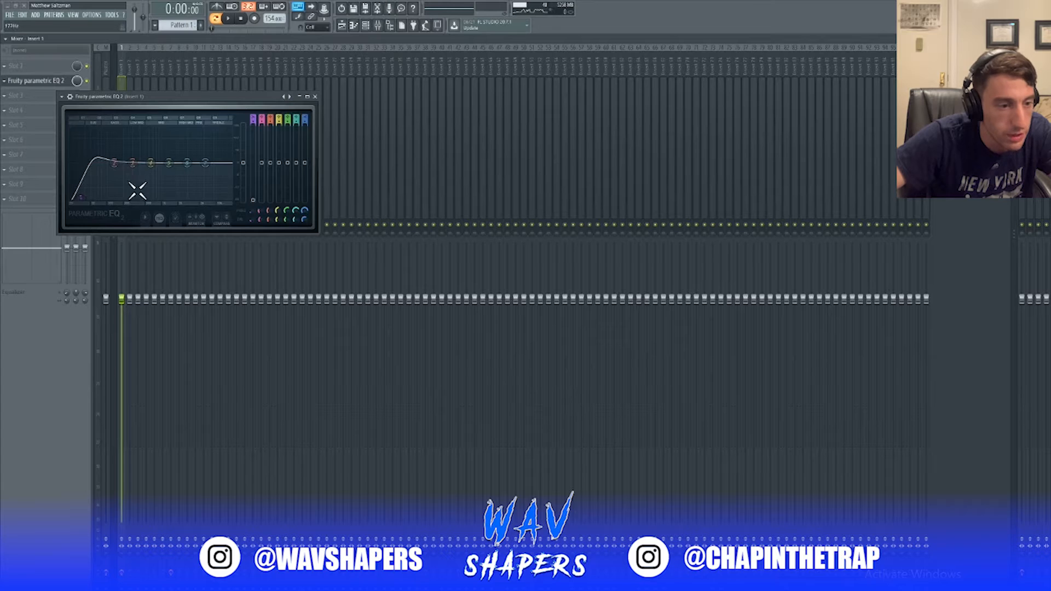
left_click_drag(132, 162, 133, 170)
left_click_drag(205, 162, 180, 197)
key("space")
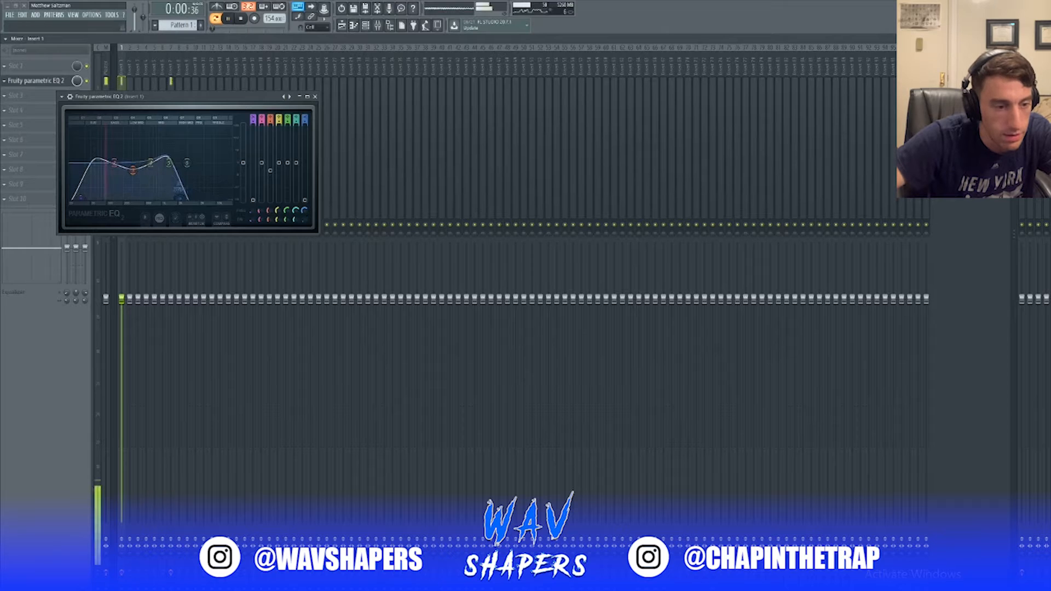
key("Escape")
key("space")
left_click(23, 114)
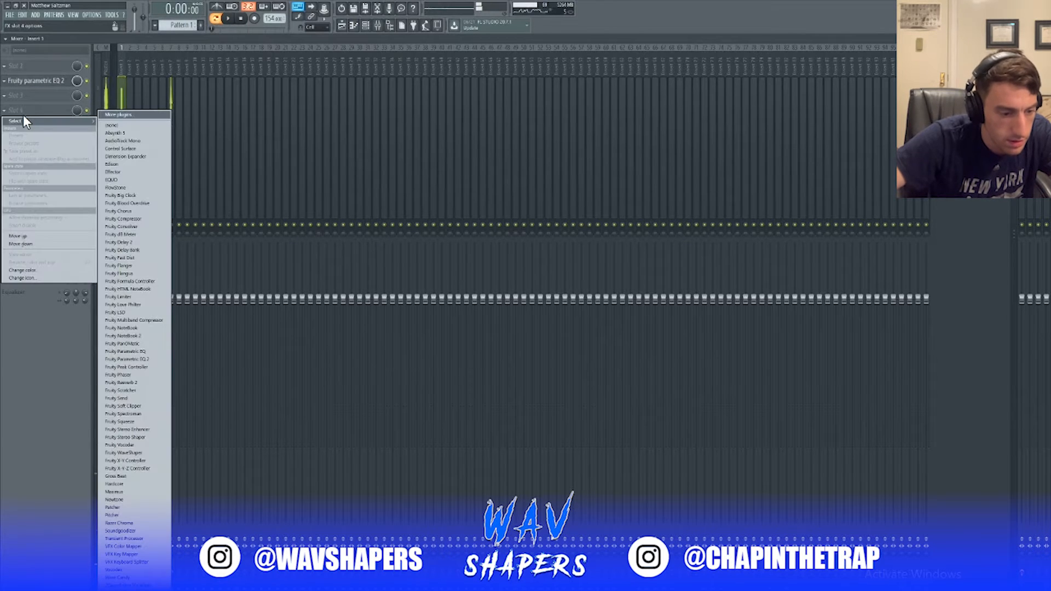
key("Escape")
key("Escape")
key("Escape")
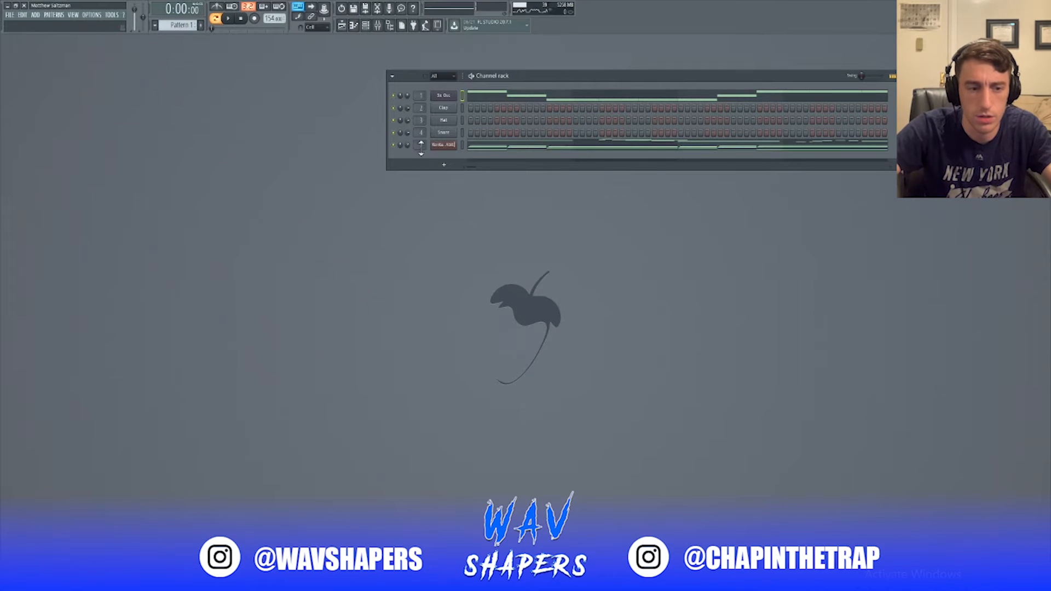
Add Edison to effect slot 3 of the Kontakt channel's mixer track, Insert 7.
left_click(421, 145)
left_click(21, 95)
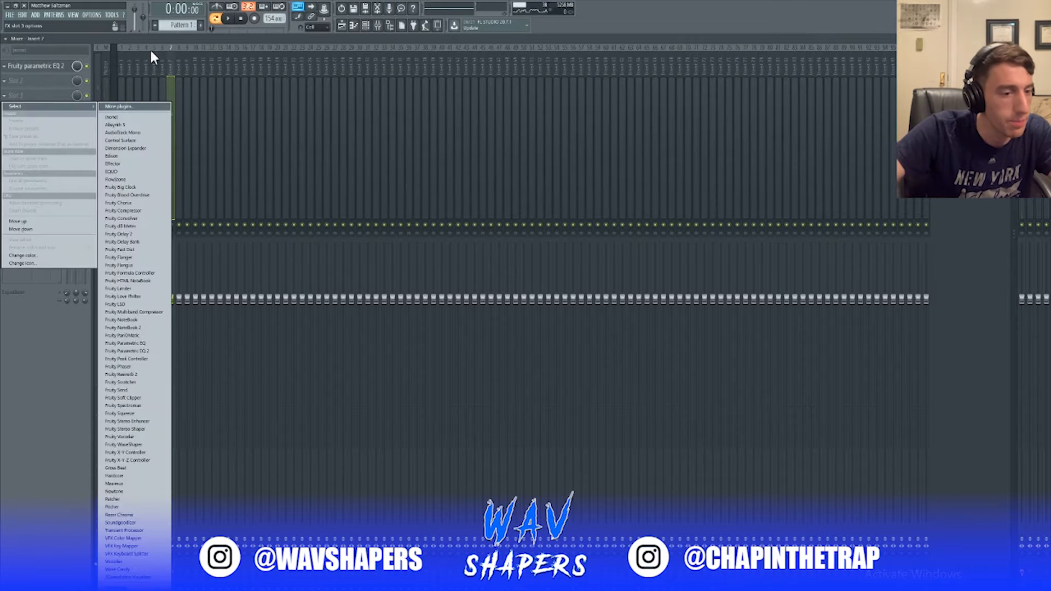
left_click(133, 99)
left_click(68, 98)
left_click(118, 108)
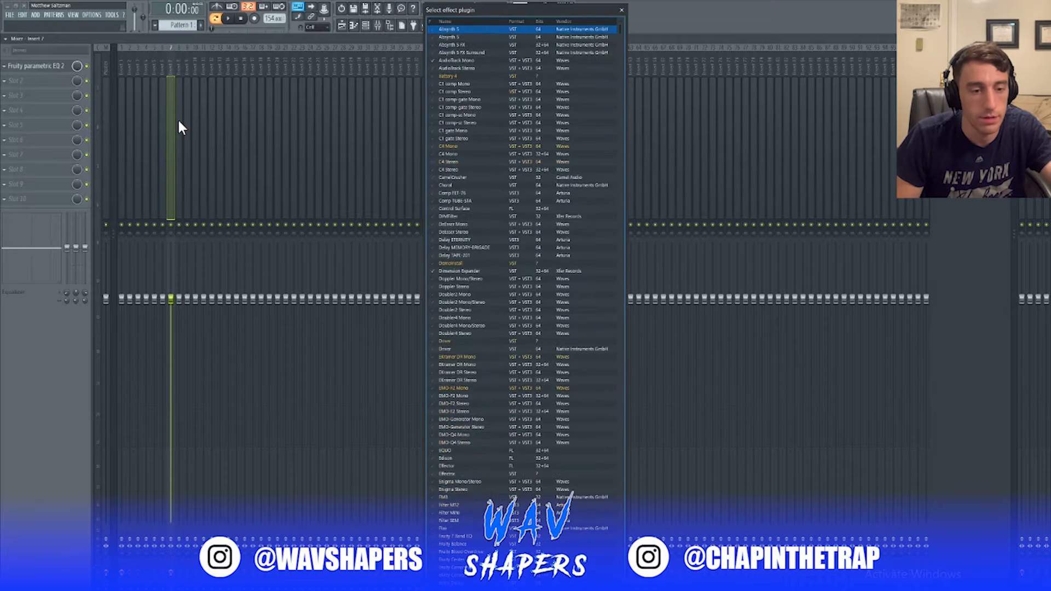
type("ed")
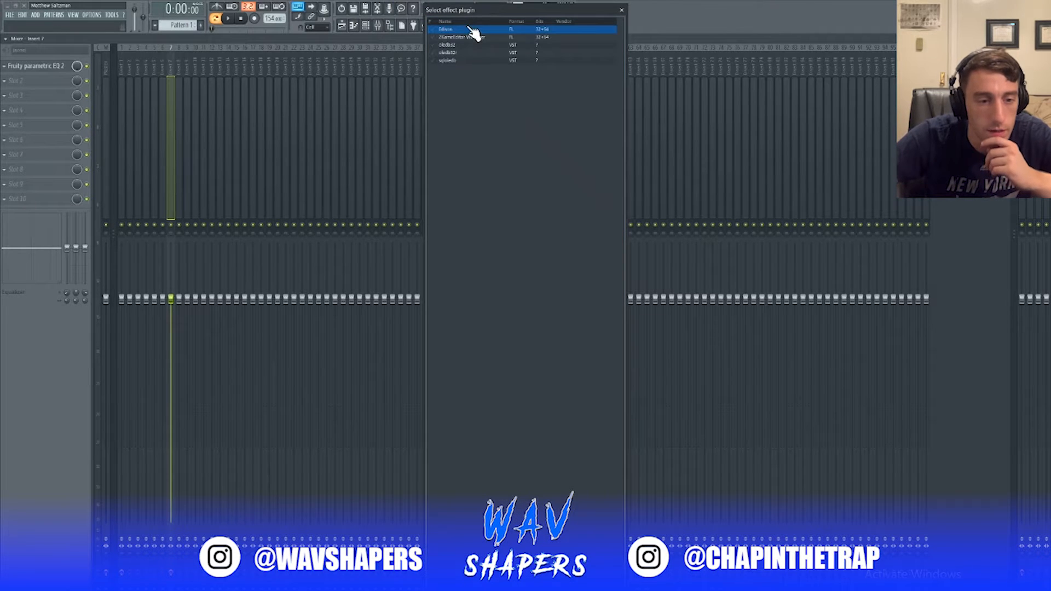
left_click(469, 30)
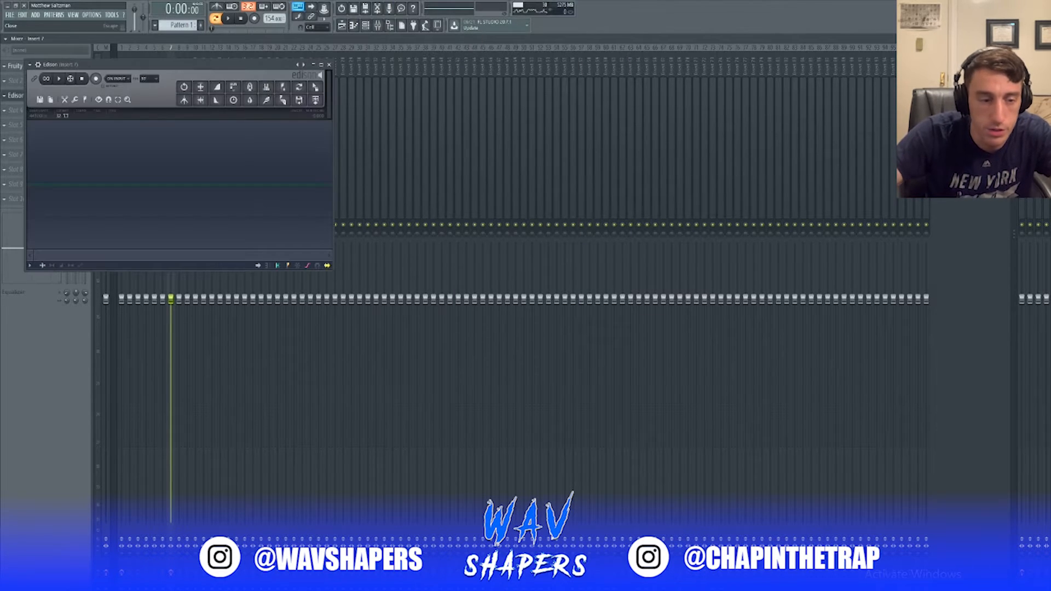
Set Edison to record on play, arm it, and play the pattern to record the Kontakt melody.
key("F9")
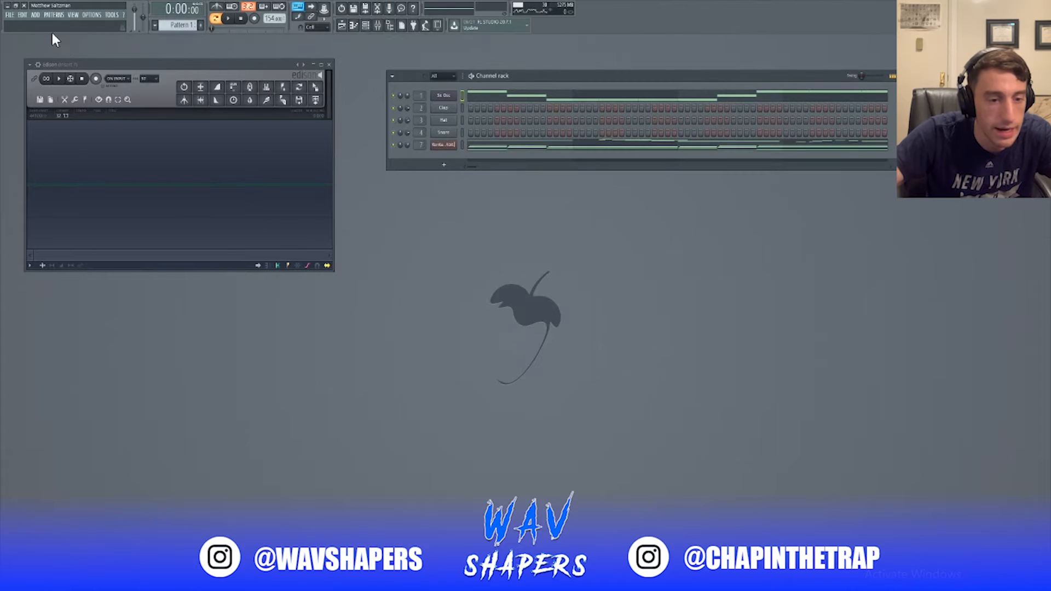
left_click(445, 145)
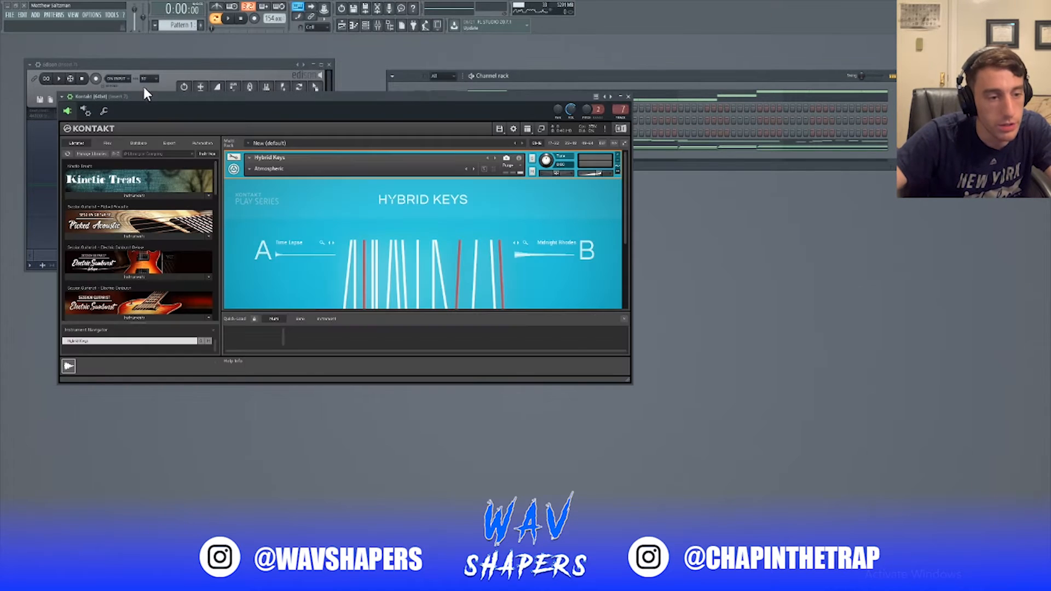
left_click(116, 79)
left_click(128, 110)
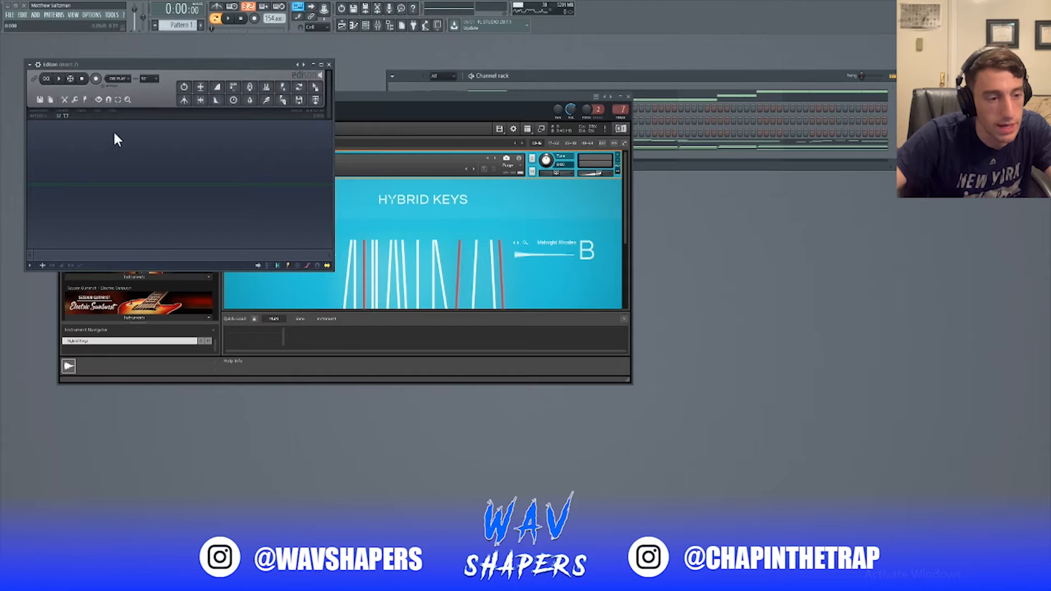
left_click(97, 79)
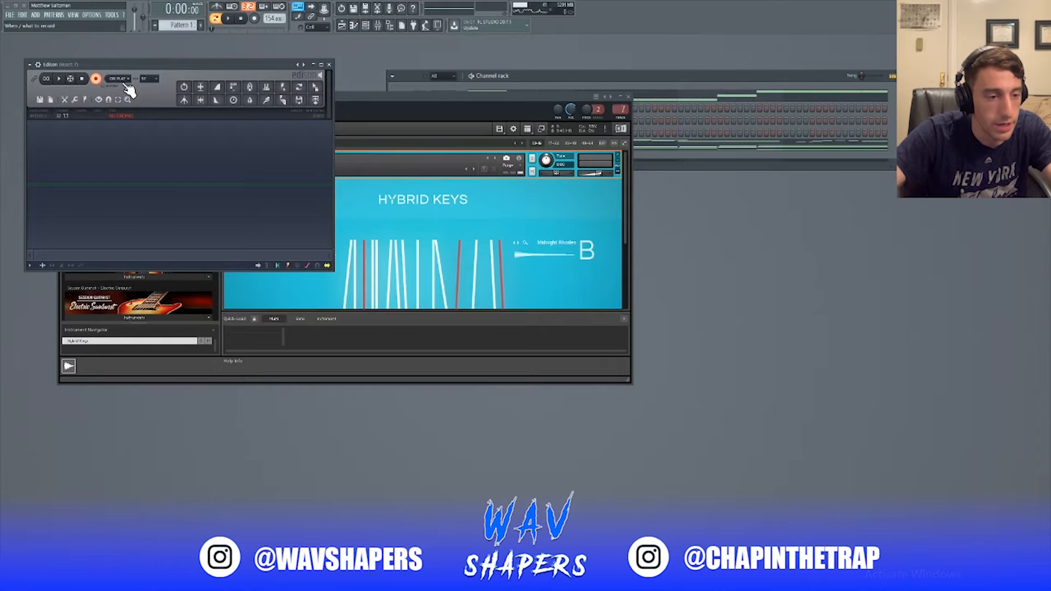
left_click(229, 23)
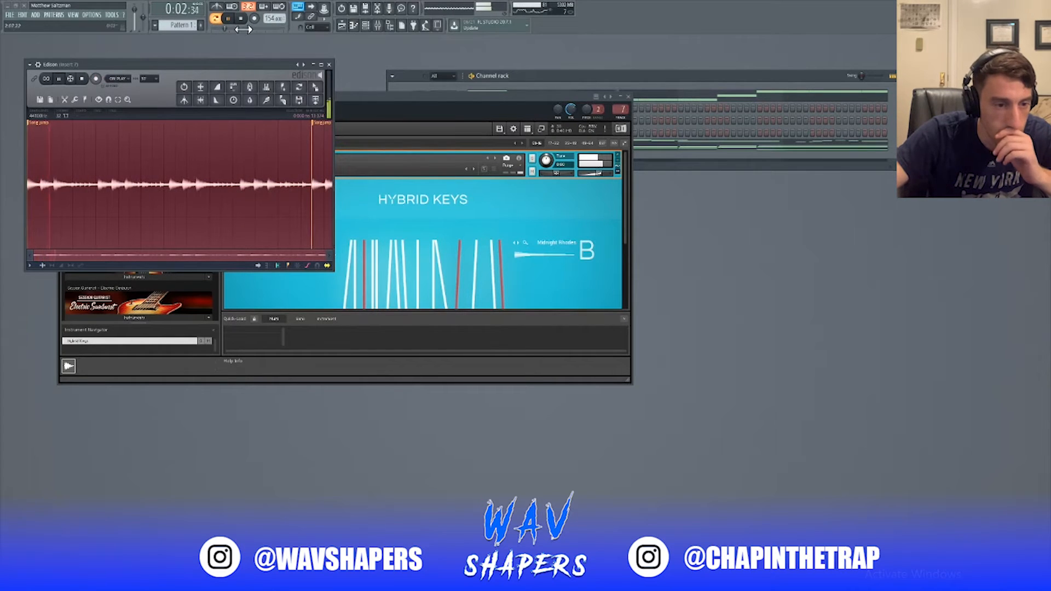
Delete the recorded audio after the second song jump marker and save the recording to the Desktop as the wave file "kid laroi keys".
left_click(316, 134)
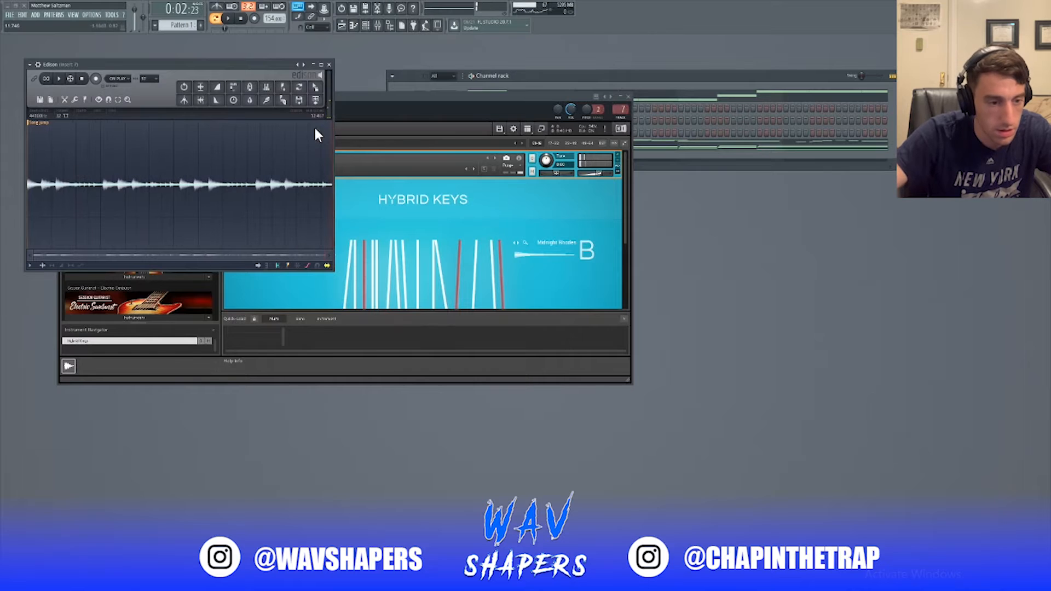
left_click(40, 100)
left_click(80, 124)
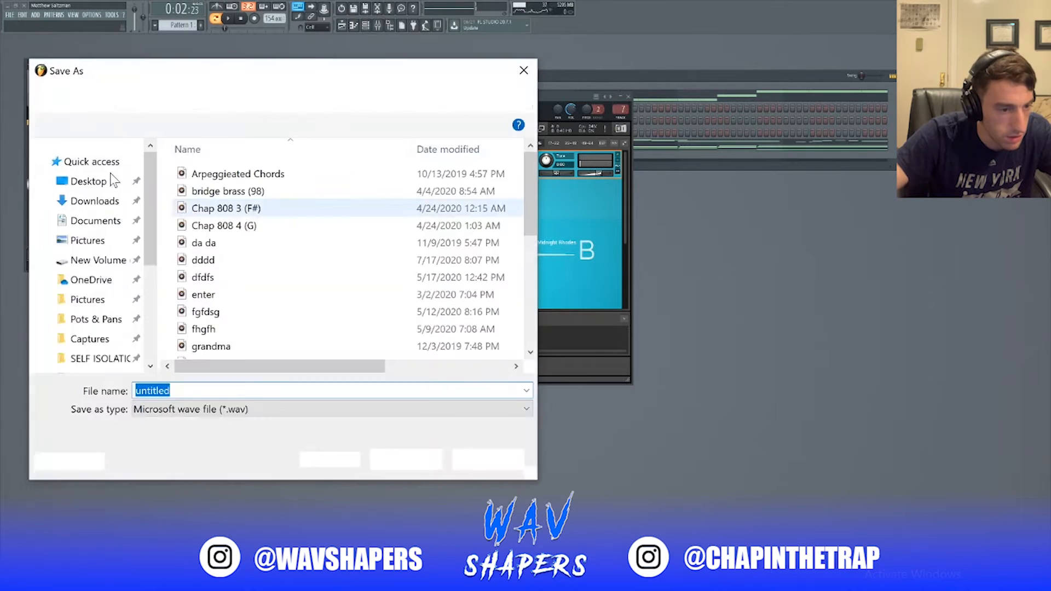
left_click(96, 195)
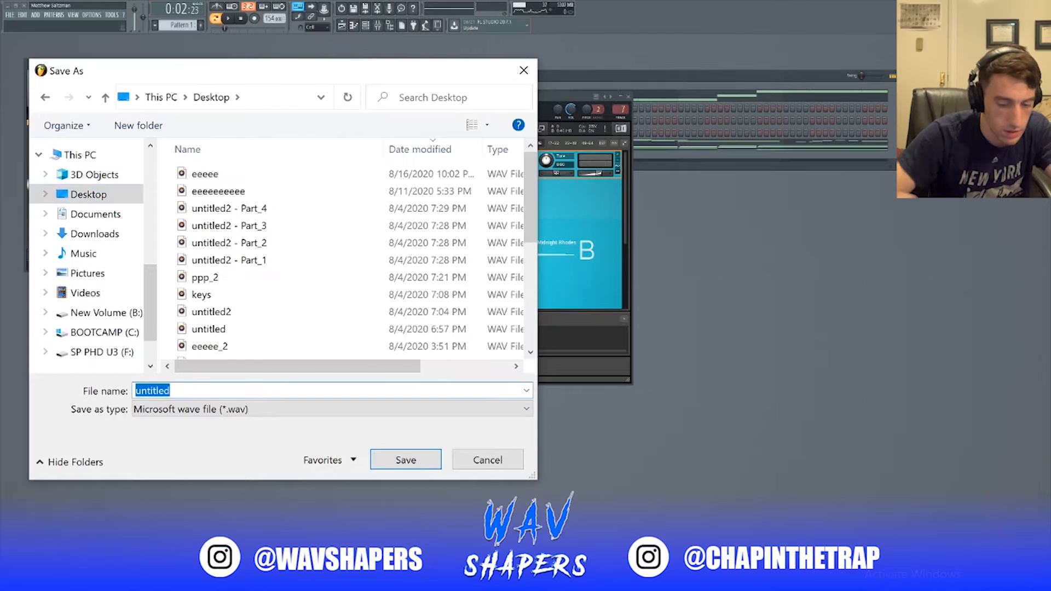
type("kid")
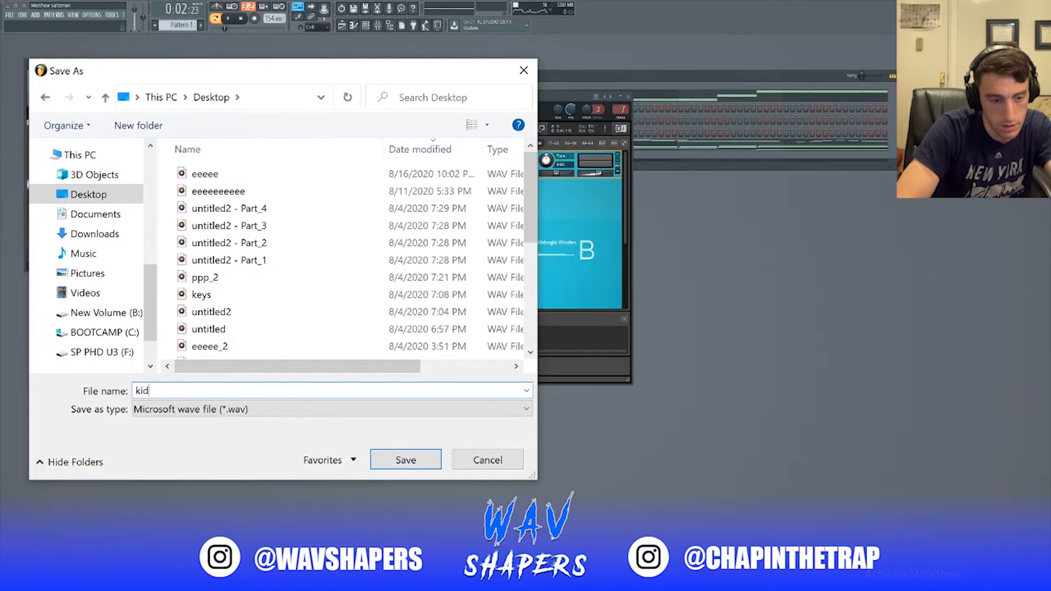
type(" laroi keys")
key("Return")
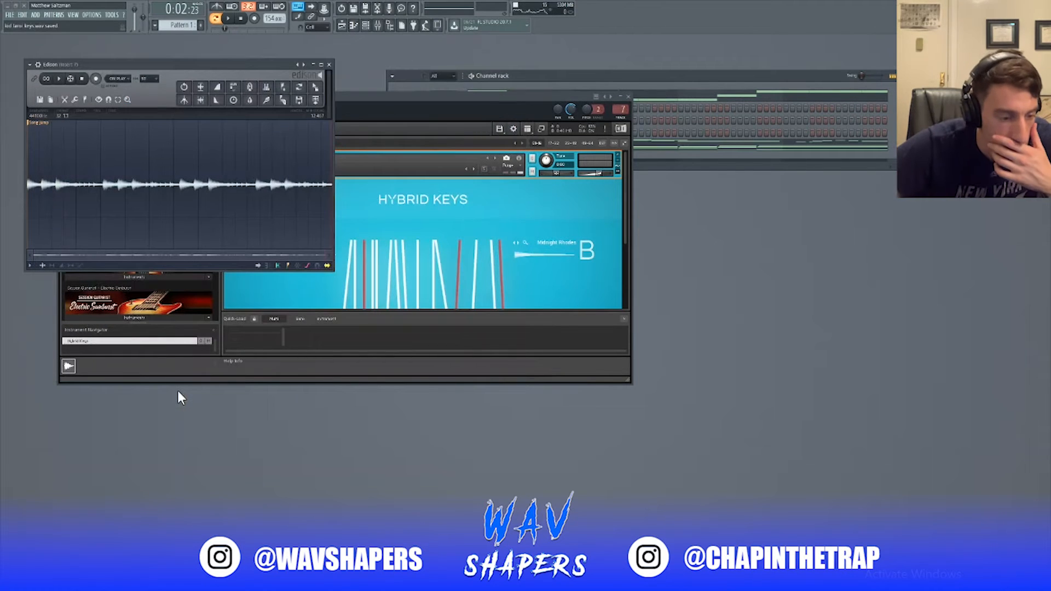
Close Kontakt, cut the notes from its channel, and paste them into the Snare channel.
left_click(629, 97)
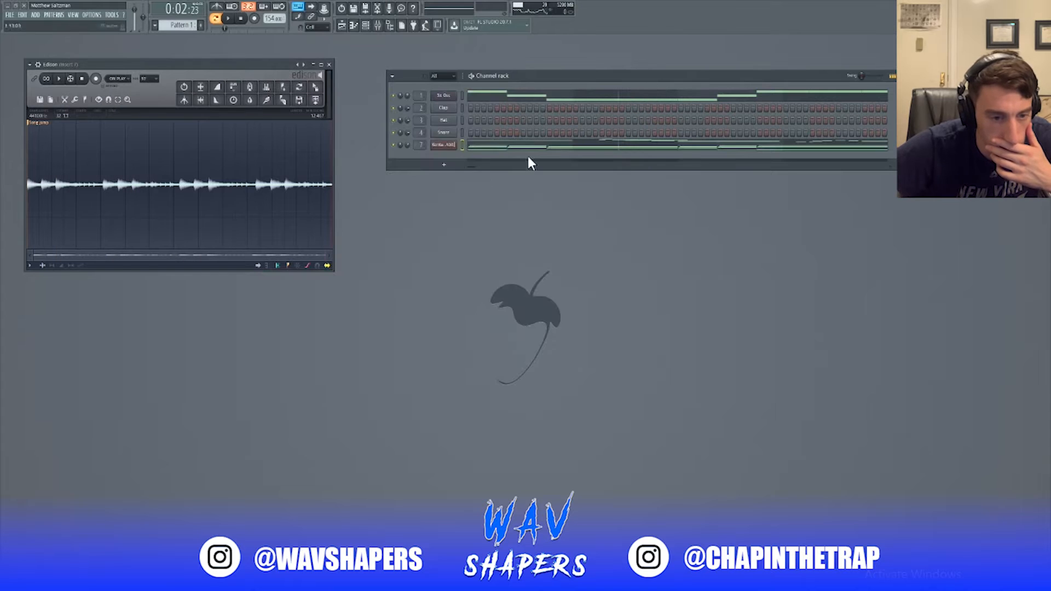
right_click(459, 146)
left_click(564, 145)
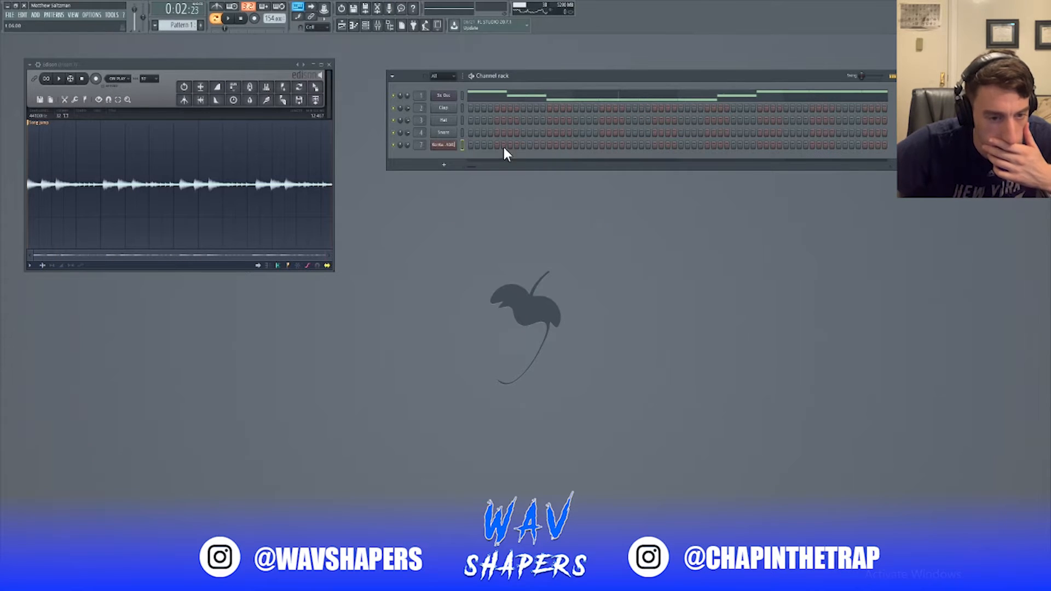
right_click(456, 132)
left_click(536, 148)
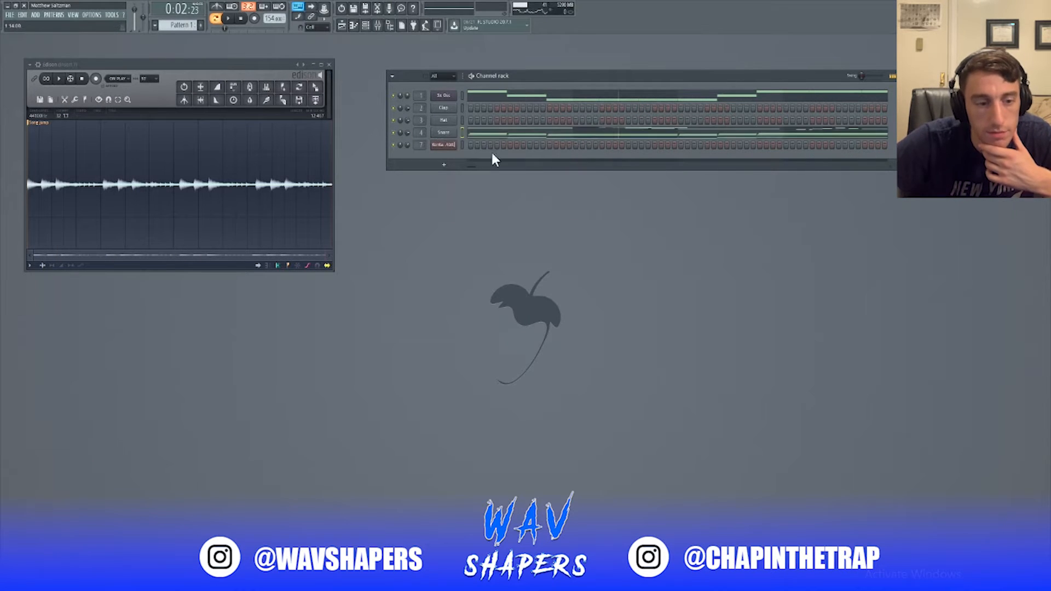
Delete the emptied Kontakt channel from the project and confirm the deletion.
right_click(450, 145)
left_click(468, 215)
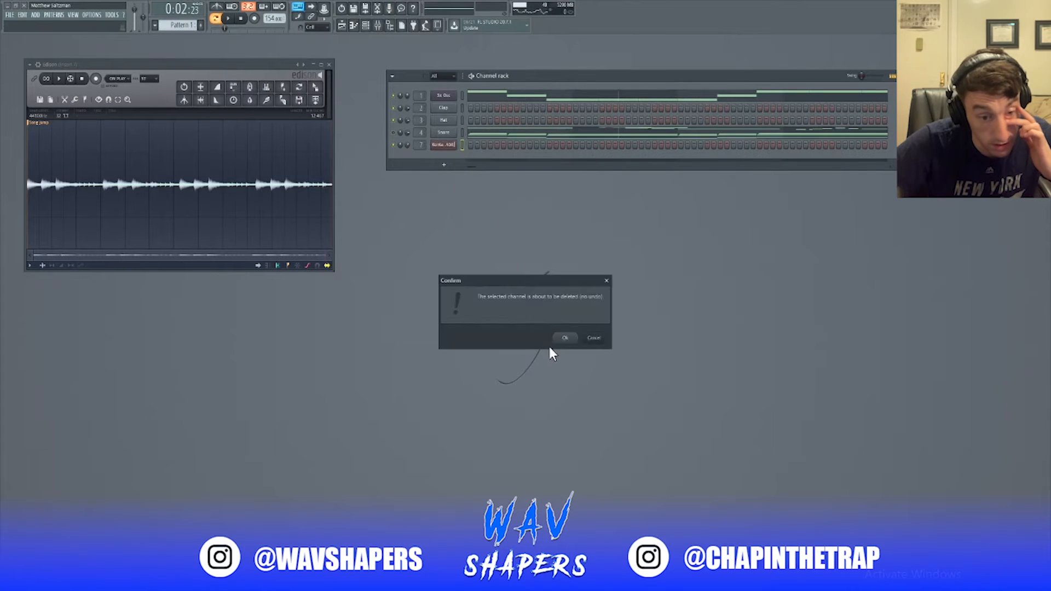
left_click(563, 337)
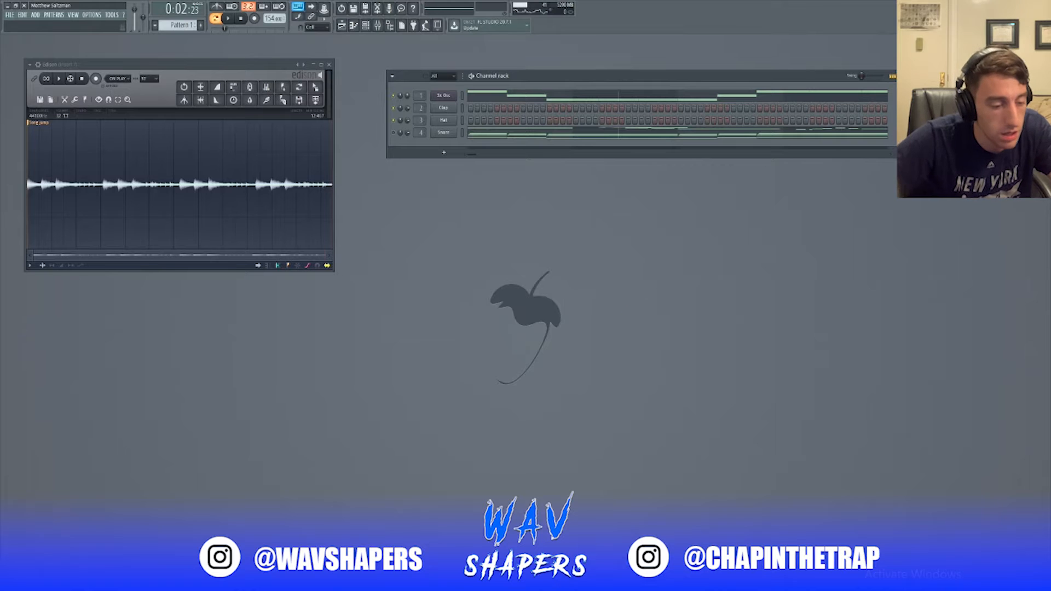
Place the "kid laroi keys" wave file from the Desktop folder at the start of playlist track 13 and close Edison.
key("super")
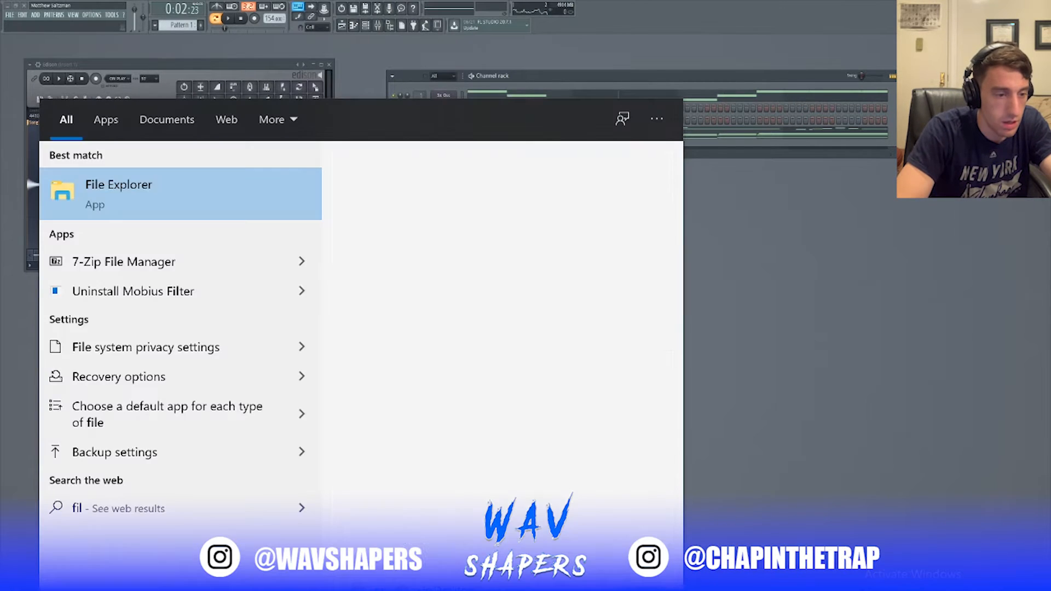
key("Escape")
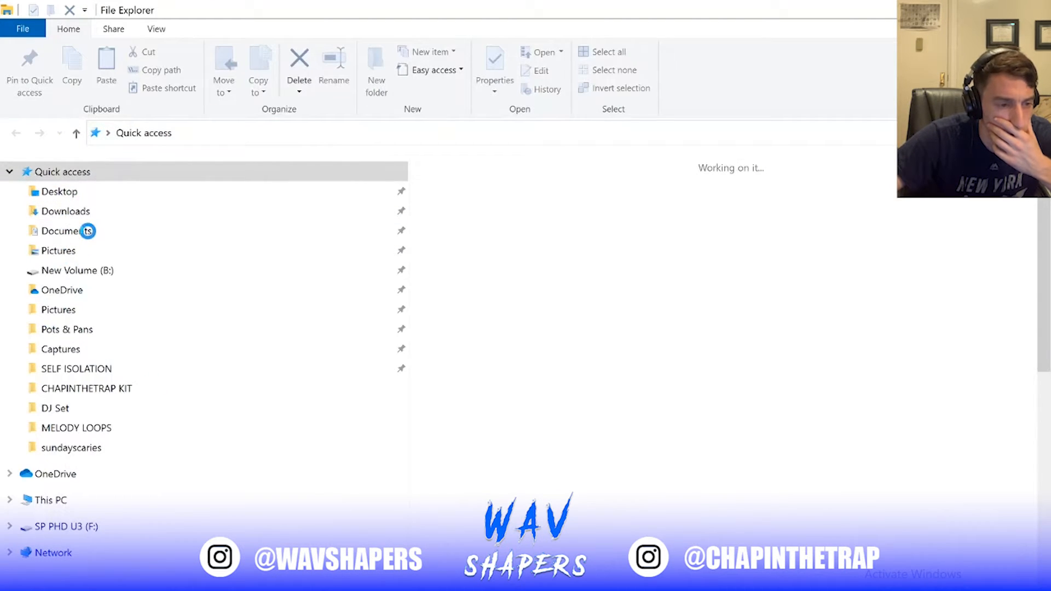
left_click(88, 231)
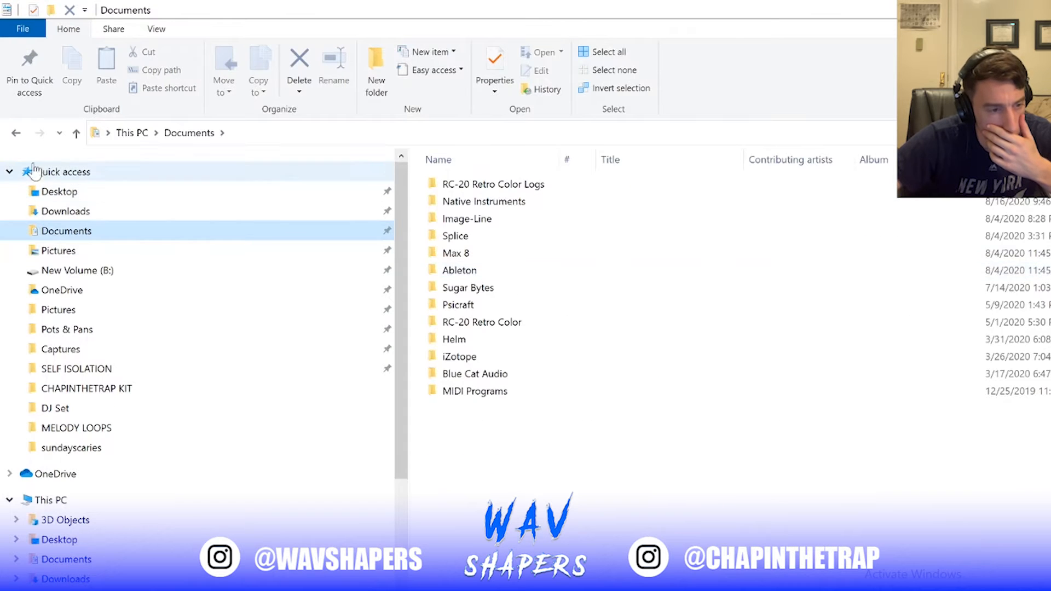
left_click(60, 191)
left_click(522, 184)
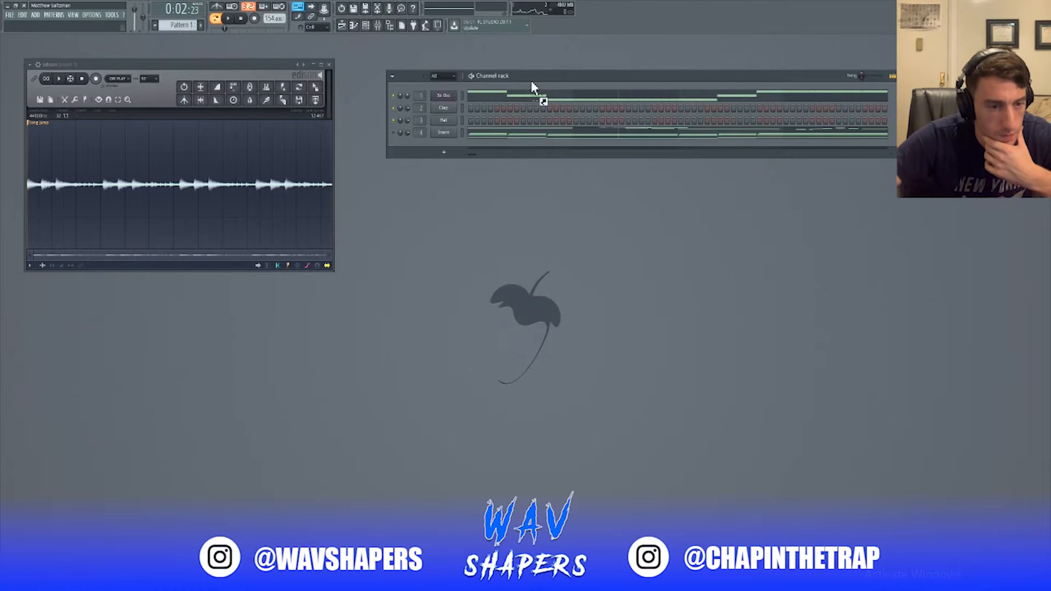
key("F5")
left_click_drag(69, 296, 19, 327)
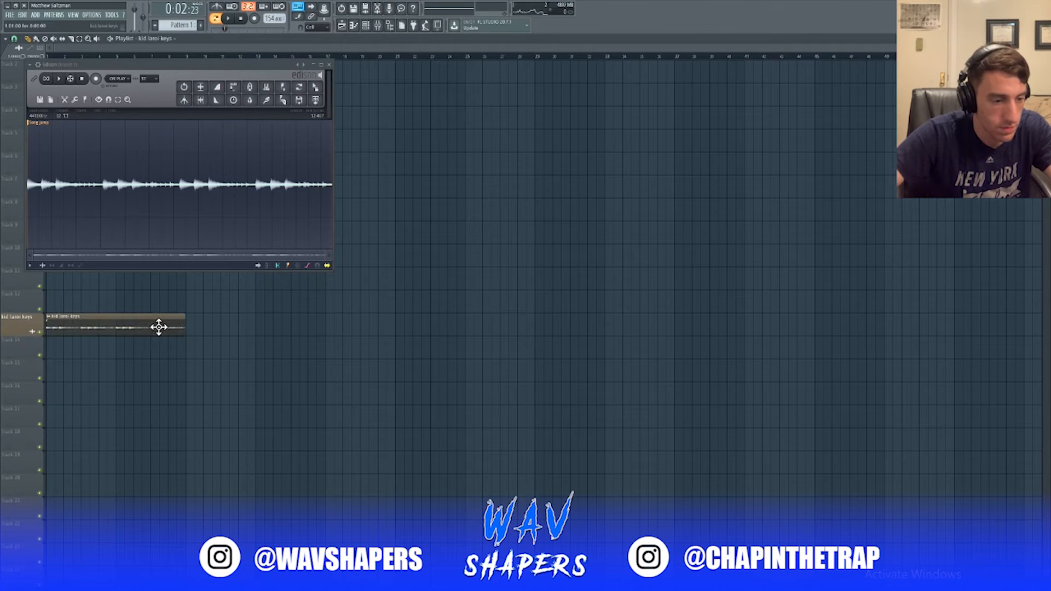
left_click(329, 65)
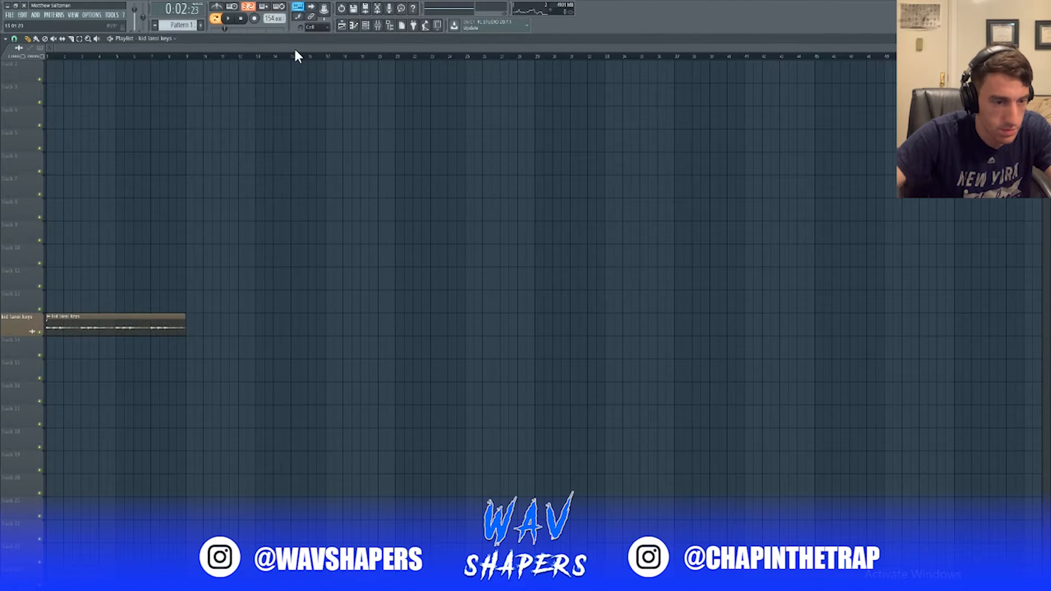
Start playback and set the channel rack filter to show all channels instead of only audio clips.
key("space")
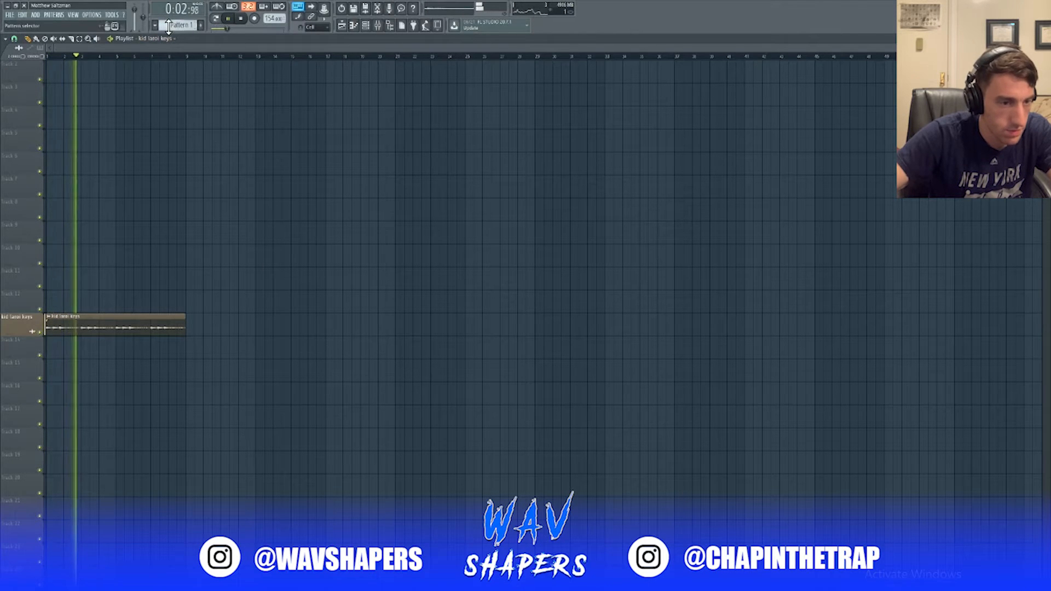
mouse_move(83, 137)
left_mouse_down()
mouse_move(129, 138)
mouse_move(87, 138)
left_mouse_up()
key("F5")
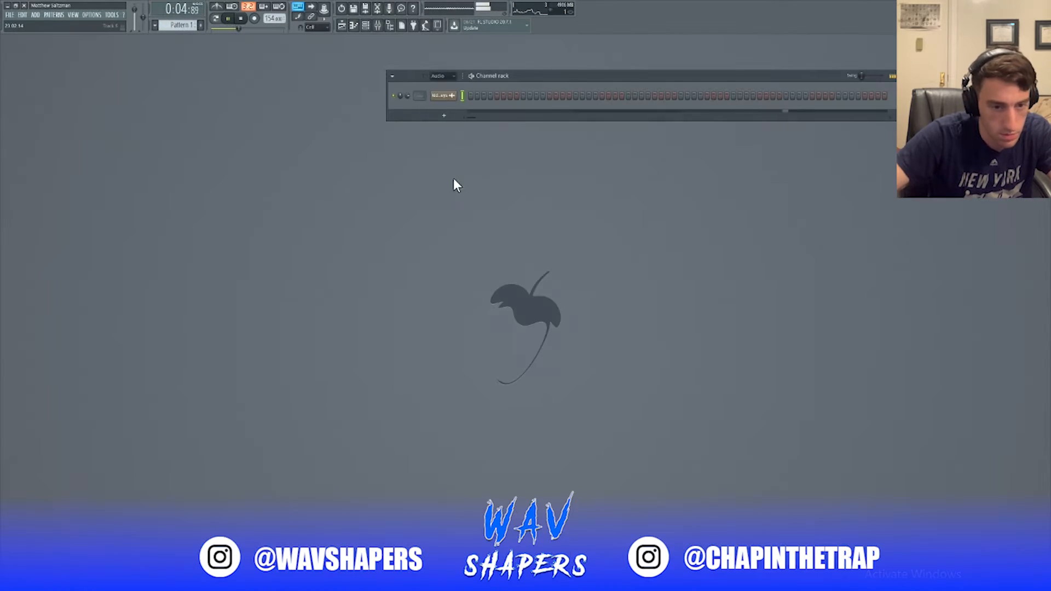
left_click(441, 76)
left_click(446, 85)
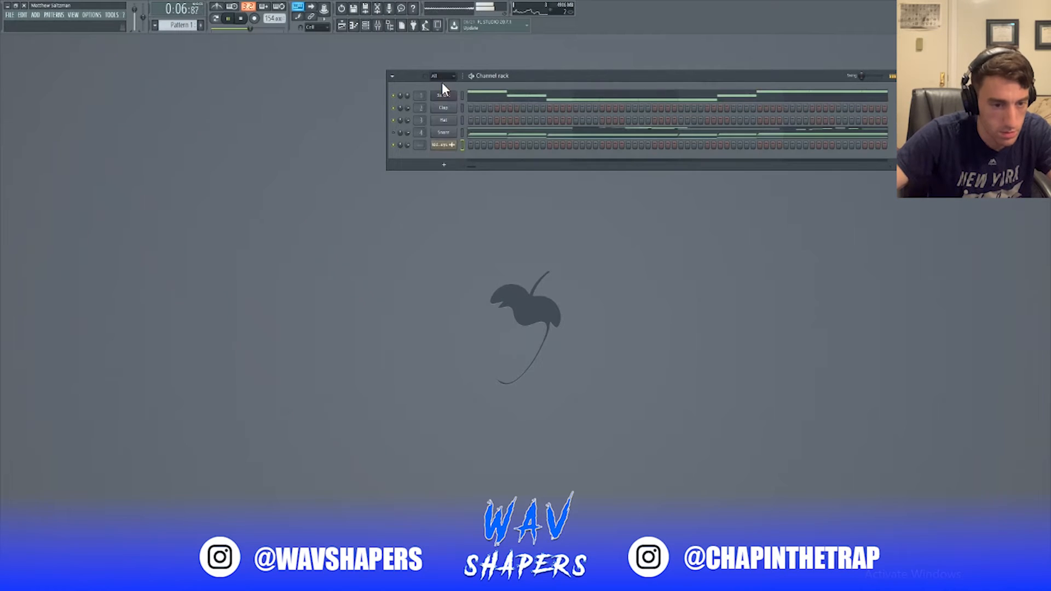
Select all 3x Osc bass notes and shorten them slightly to leave small gaps, checking the result during playback.
left_click(446, 96)
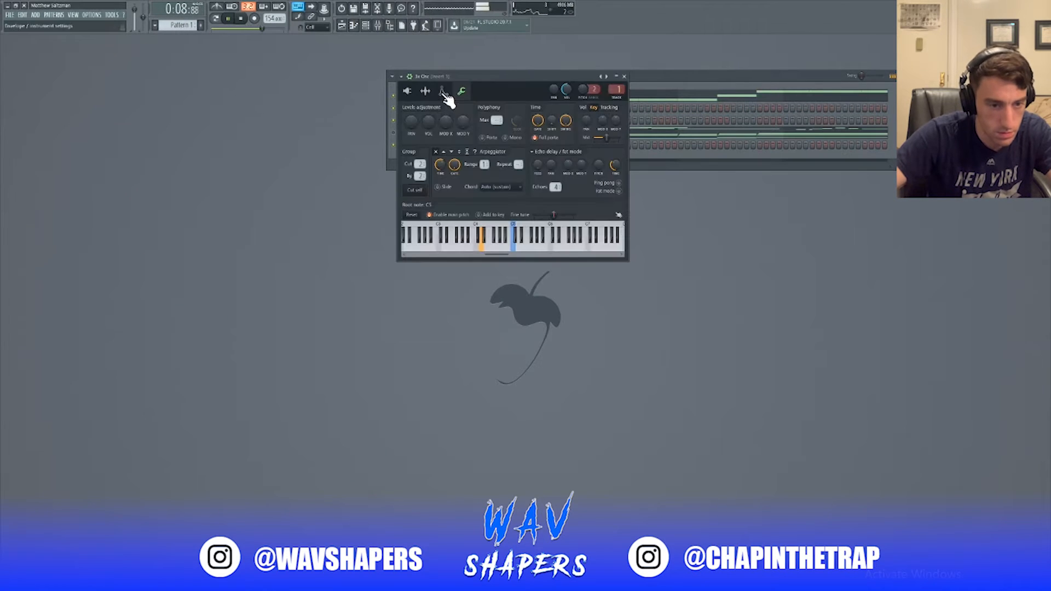
left_click(444, 95)
right_click(444, 94)
left_click(477, 88)
left_click(476, 99)
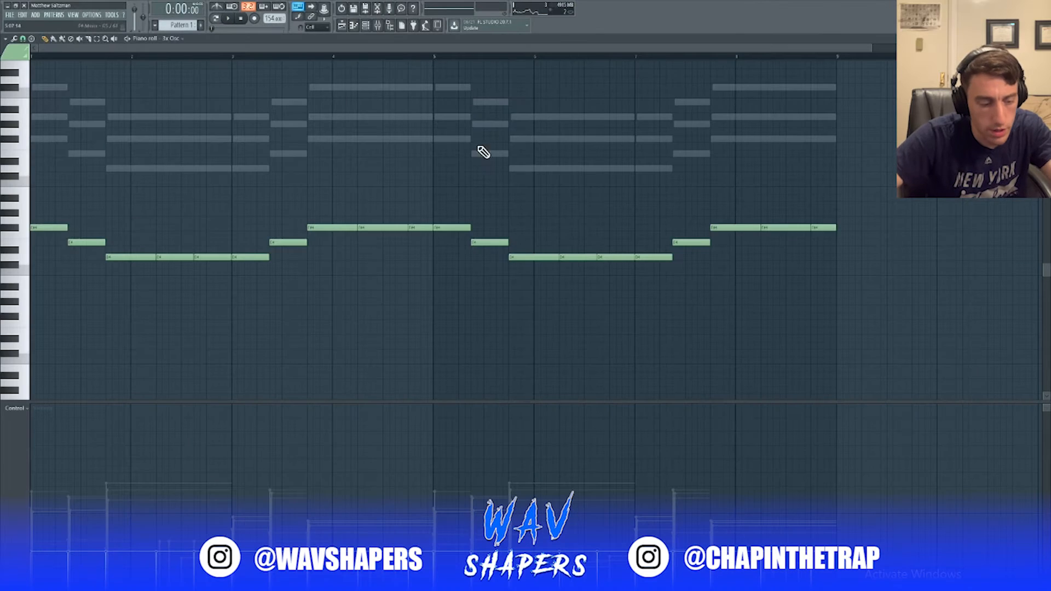
key("ctrl+a")
left_click_drag(466, 226, 459, 226)
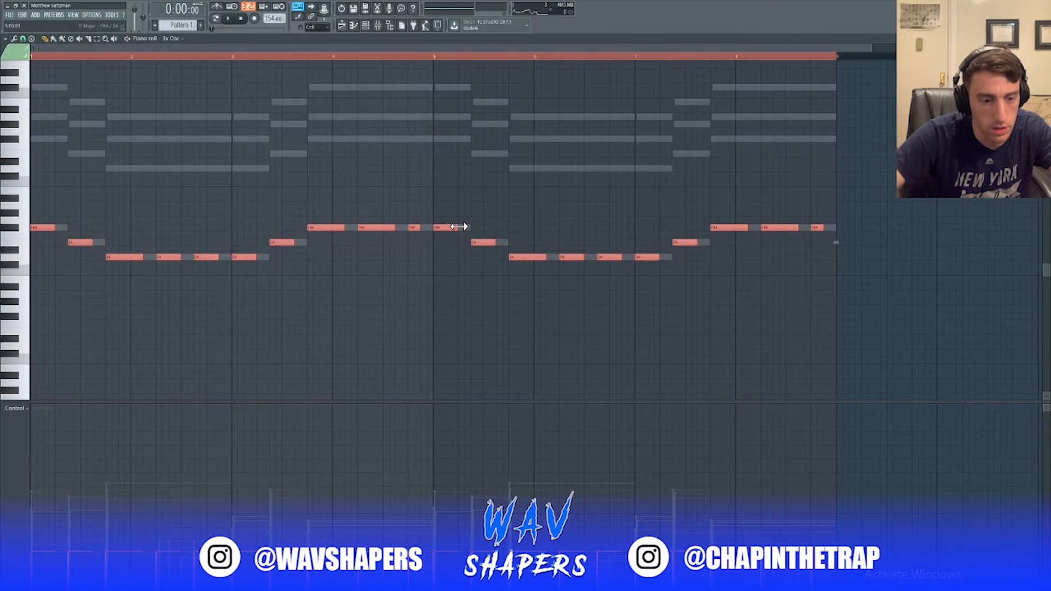
key("space")
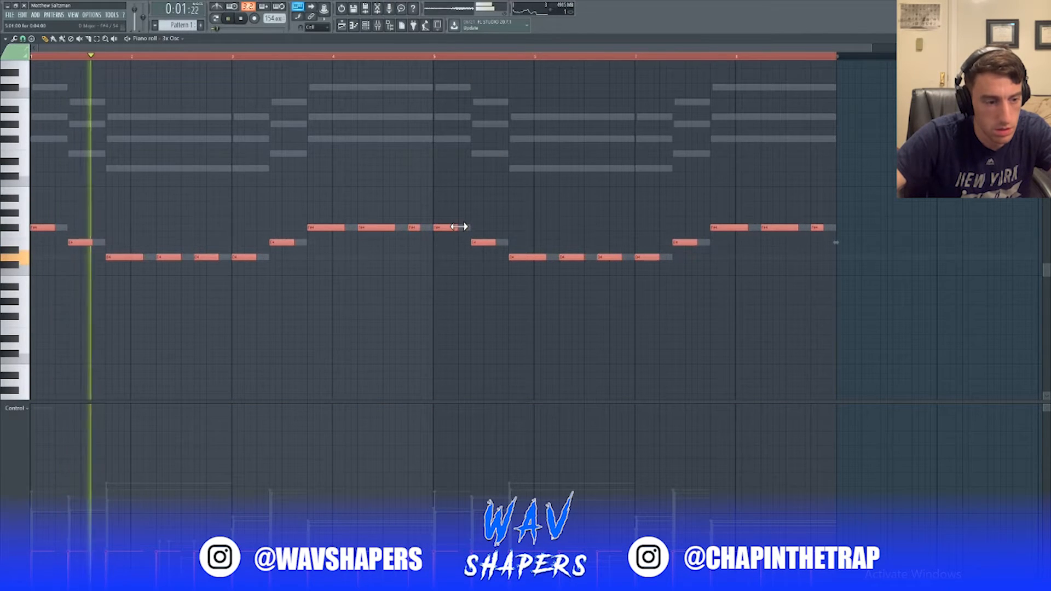
left_click_drag(459, 226, 465, 227)
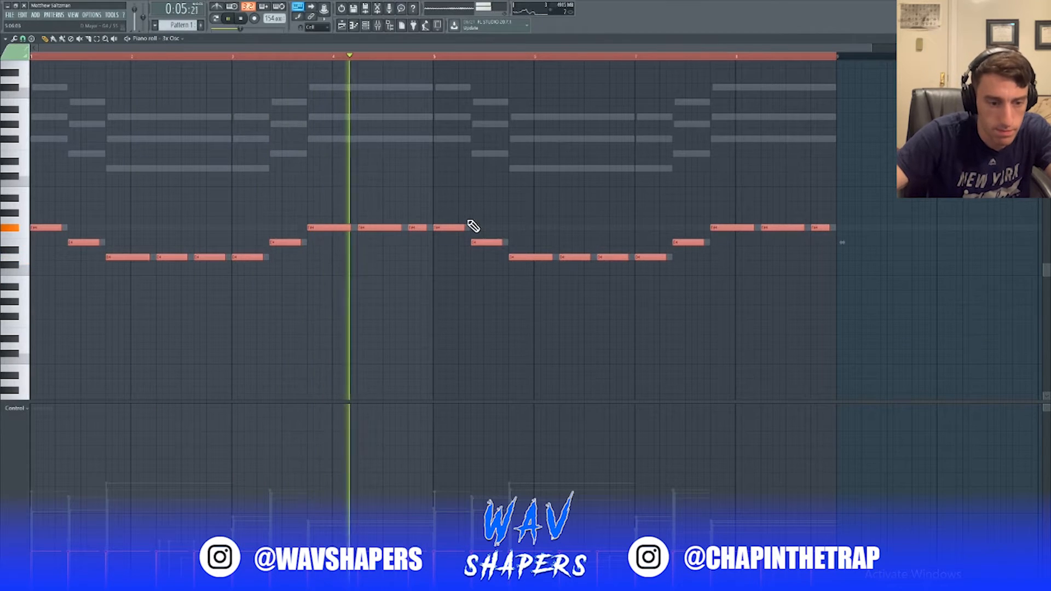
Load Fruity Fast Dist into effect slot 4 of the bass's mixer track, Insert 1.
key("F7")
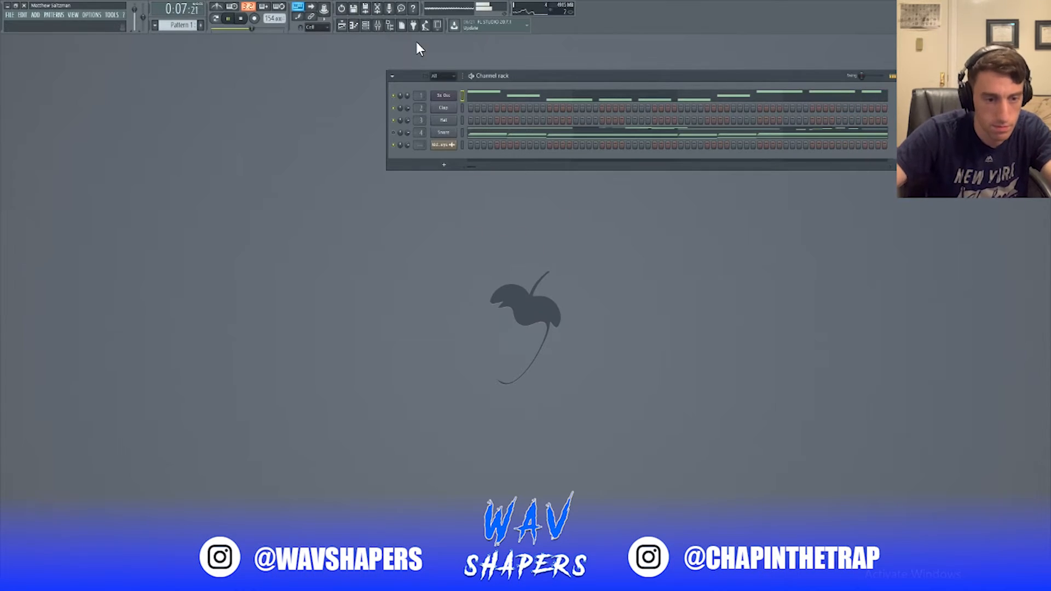
key("F9")
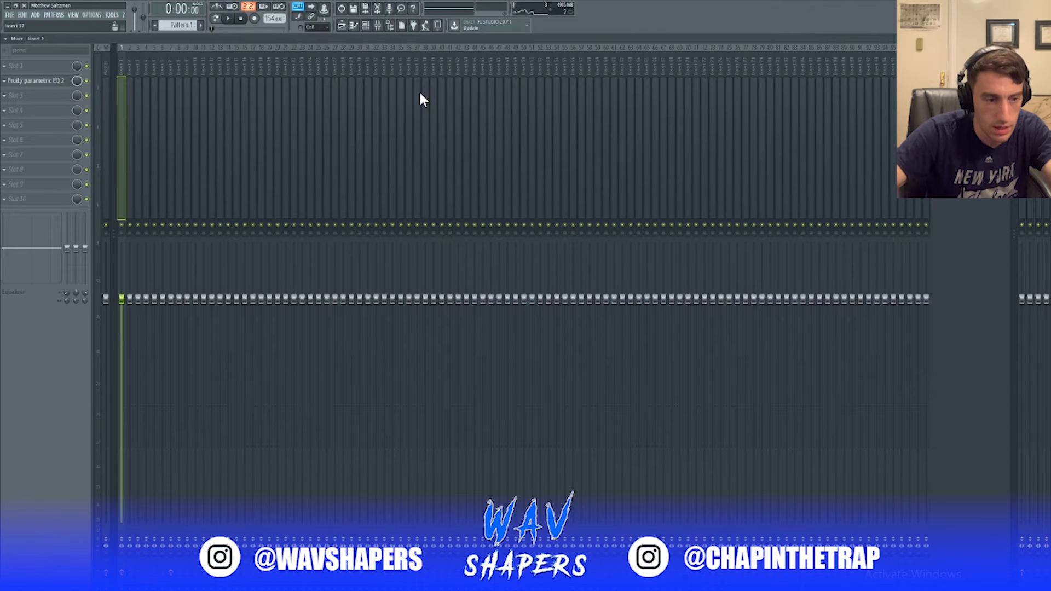
left_click(24, 115)
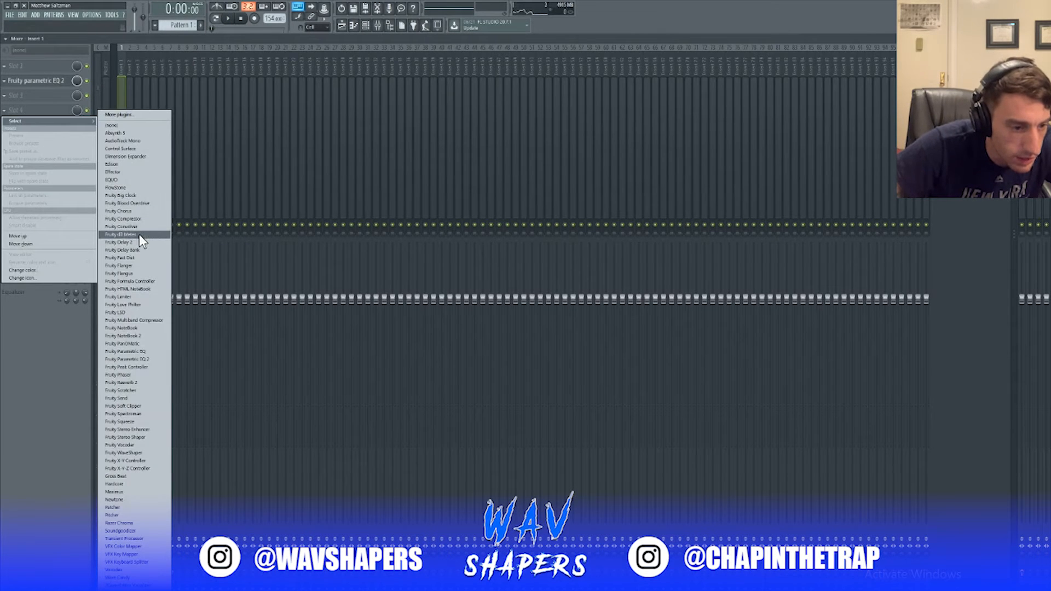
left_click(122, 114)
type("fast")
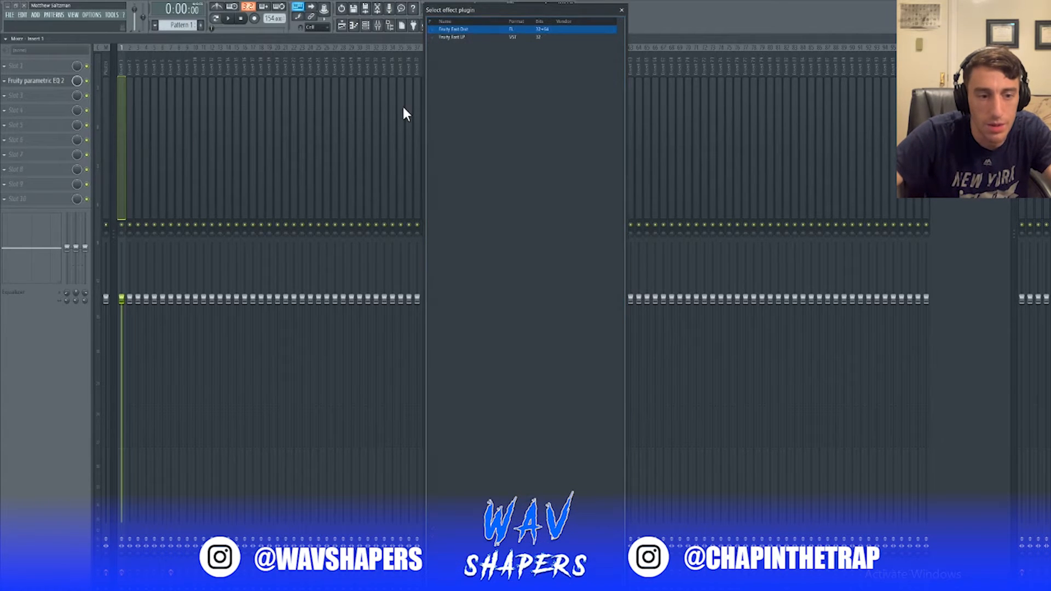
double_click(469, 29)
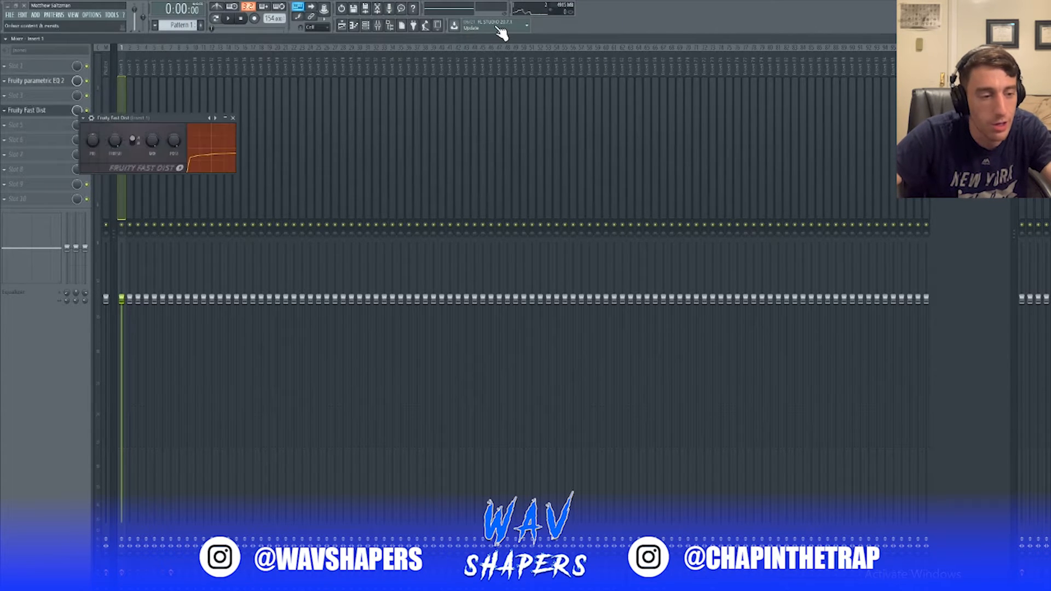
Compare Fast Dist's A and B distortion types during playback, keep type A, adjust the mix level and close the plugin.
key("space")
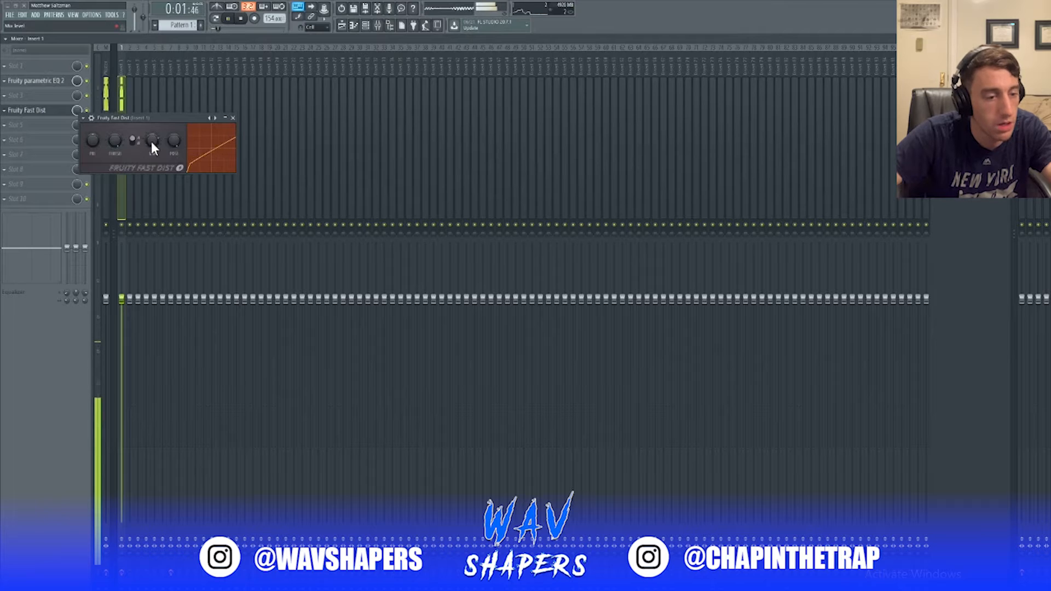
left_click(134, 143)
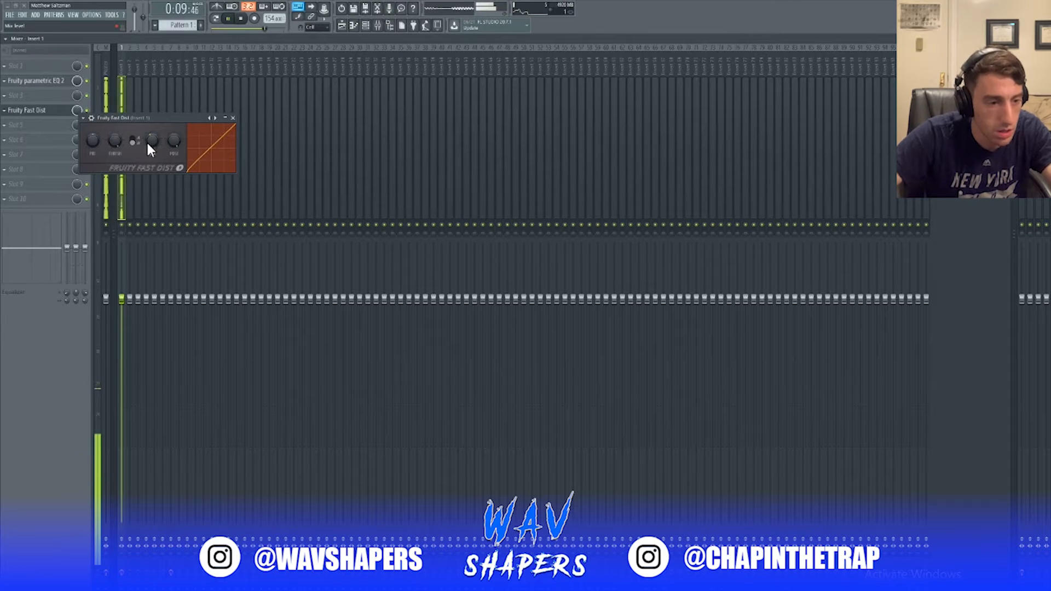
mouse_move(148, 143)
left_mouse_down()
mouse_move(155, 129)
mouse_move(150, 143)
left_mouse_up()
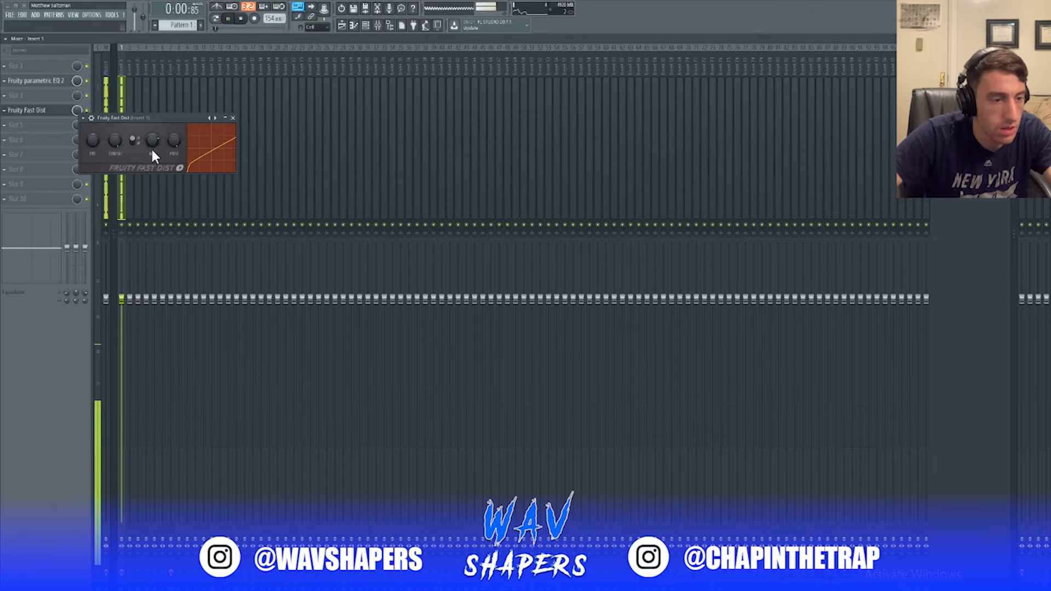
key("Escape")
Load Soundgoodizer into effect slot 6 of Insert 1, set it to mode B and lower its amount.
left_click(45, 141)
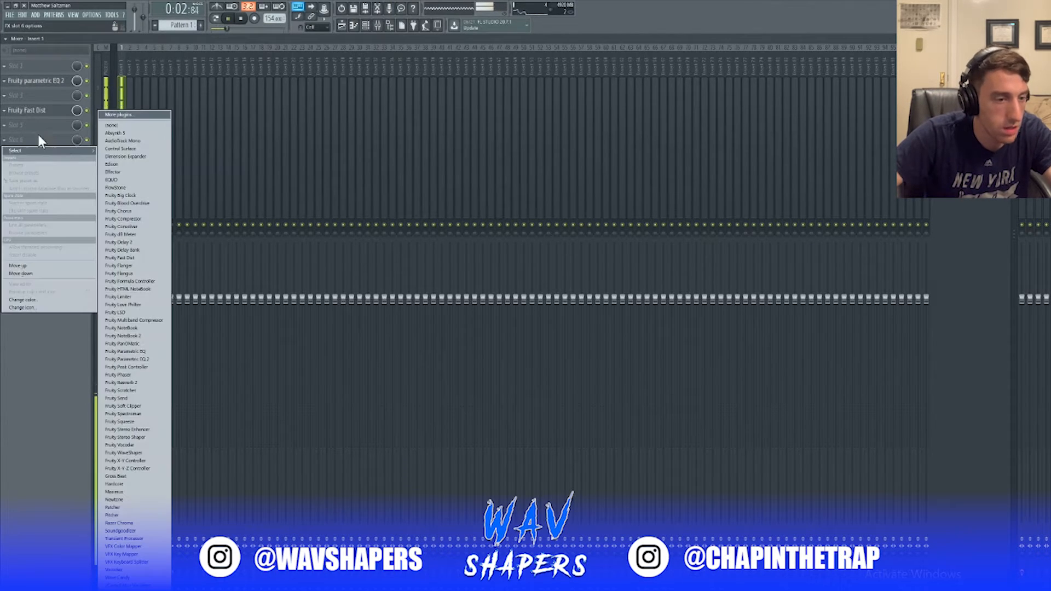
left_click(142, 110)
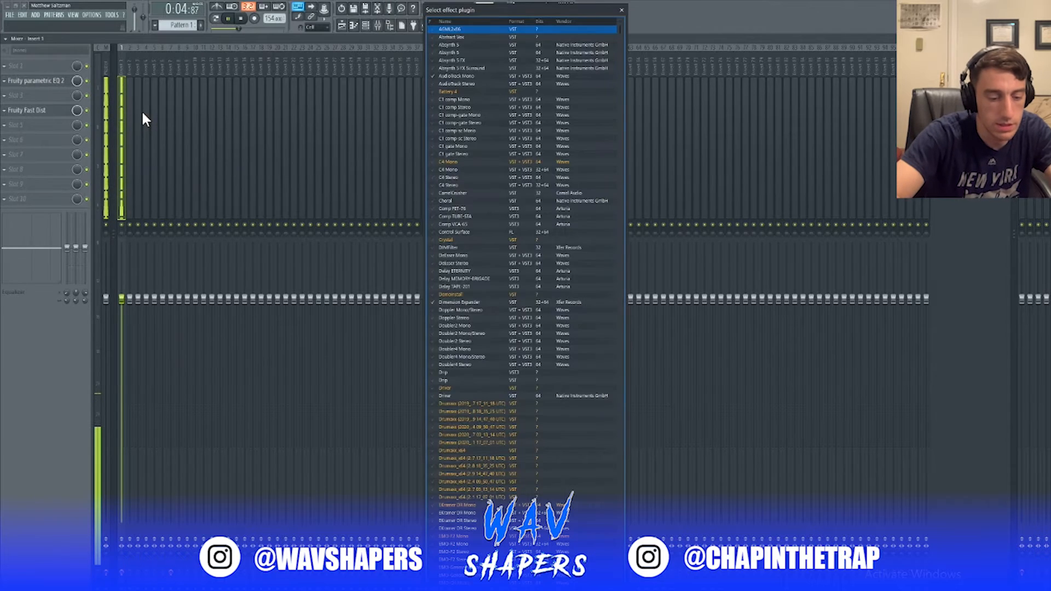
type("soundg")
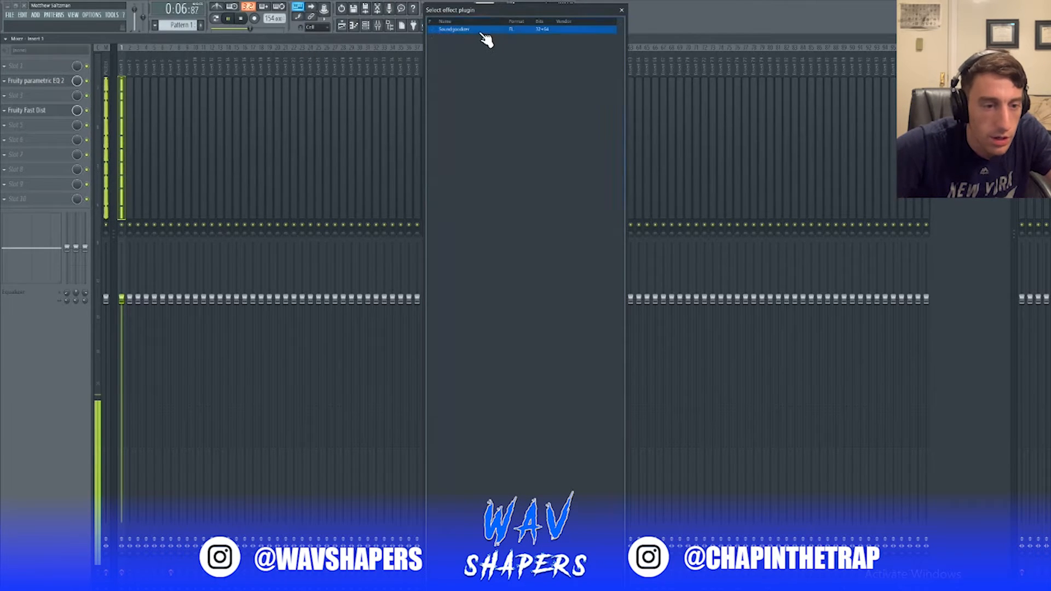
double_click(484, 30)
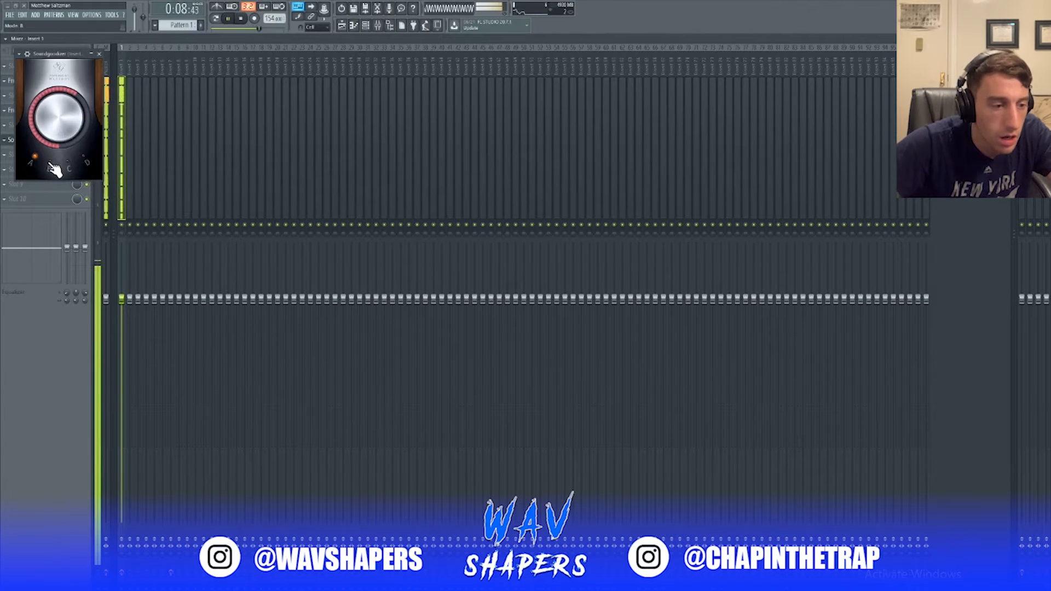
left_click(50, 163)
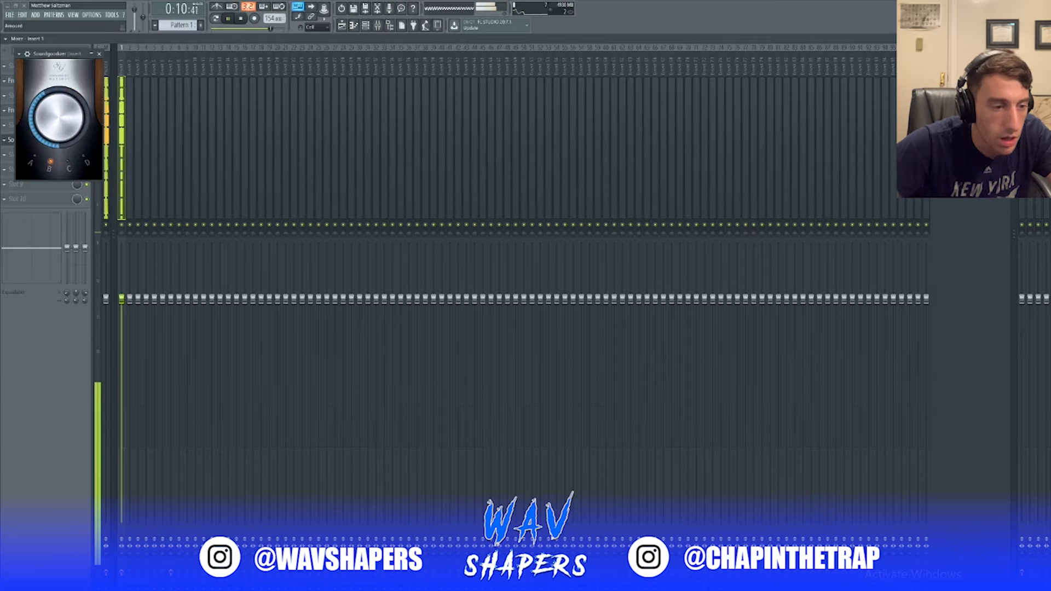
key("Escape")
key("Escape")
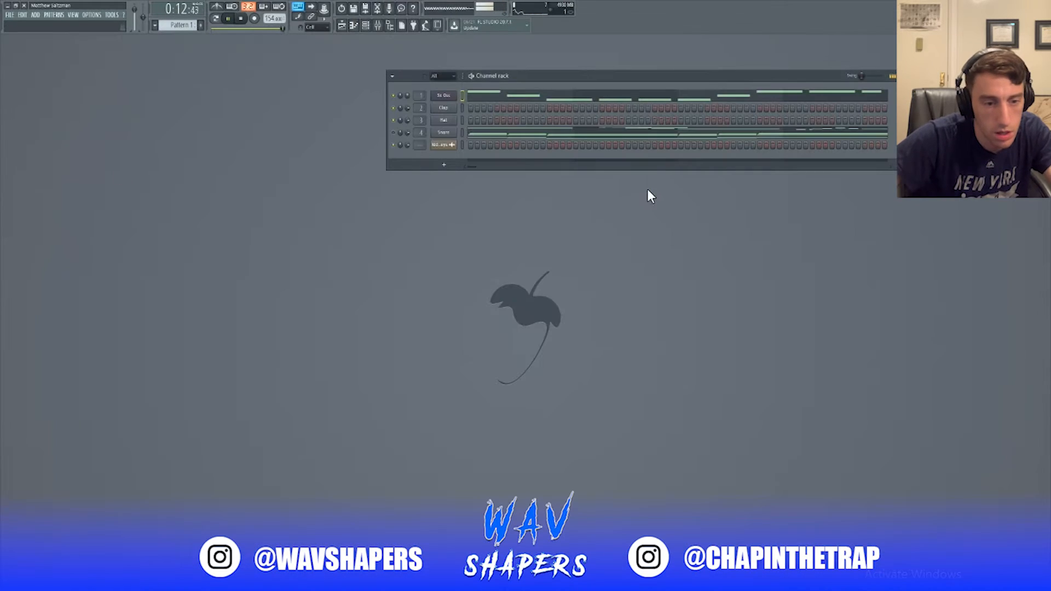
Clone the 3x Osc channel, set the clone's first oscillator to the noise waveform and route it to mixer track 10.
key("alt+F8")
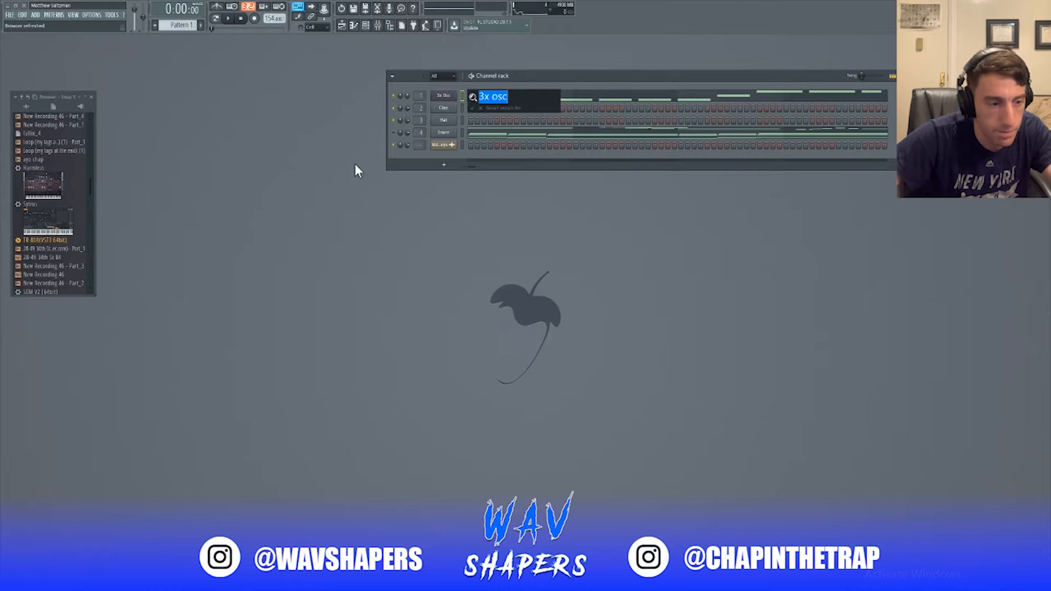
right_click(445, 96)
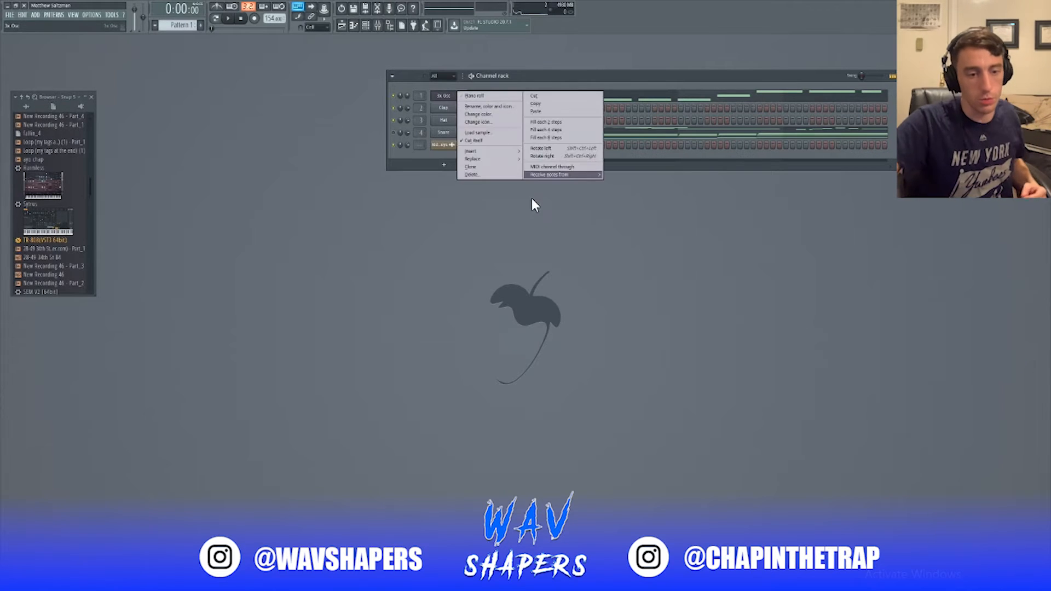
left_click(493, 164)
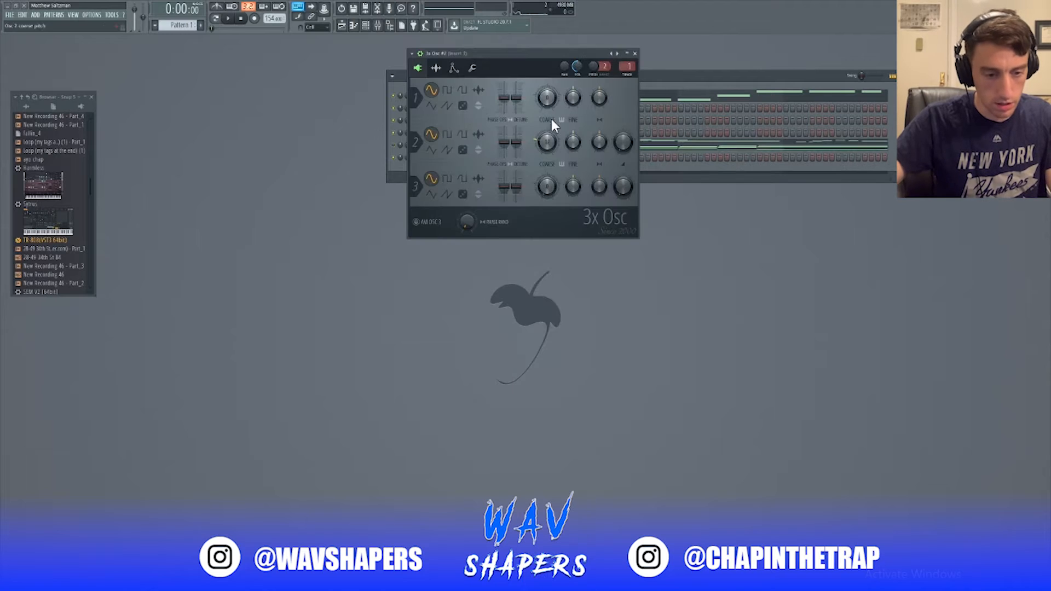
left_click(463, 106)
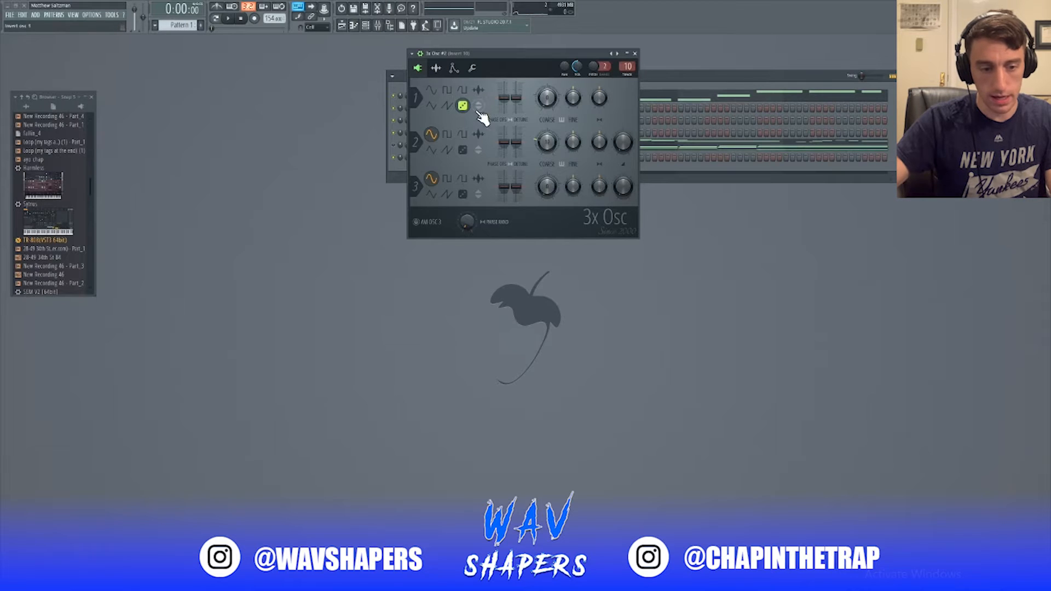
key("Escape")
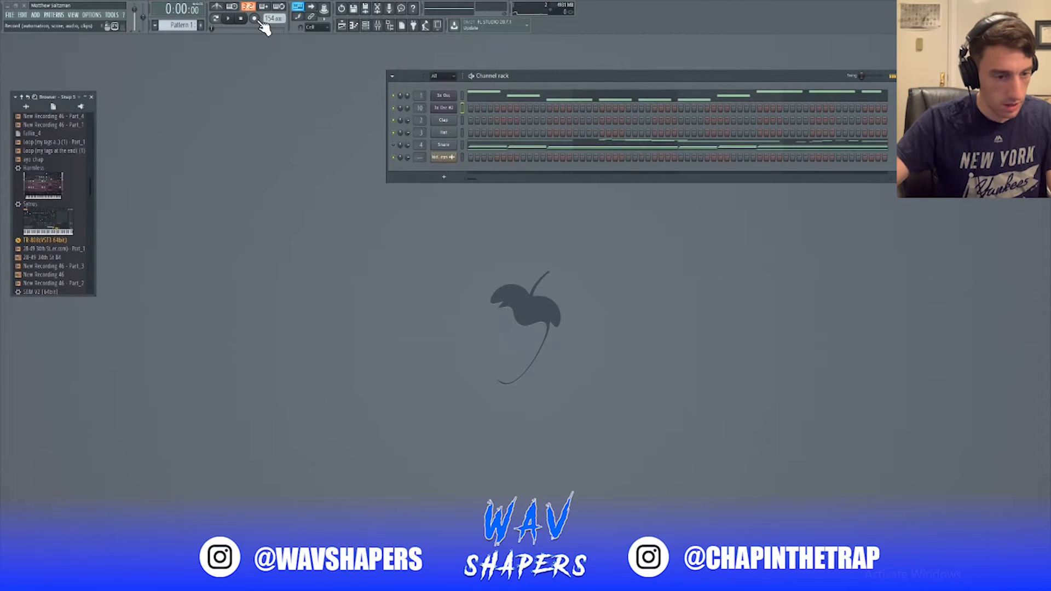
Create a new pattern named "d" and open the piano roll of the cloned 3x Osc channel.
left_click(201, 25)
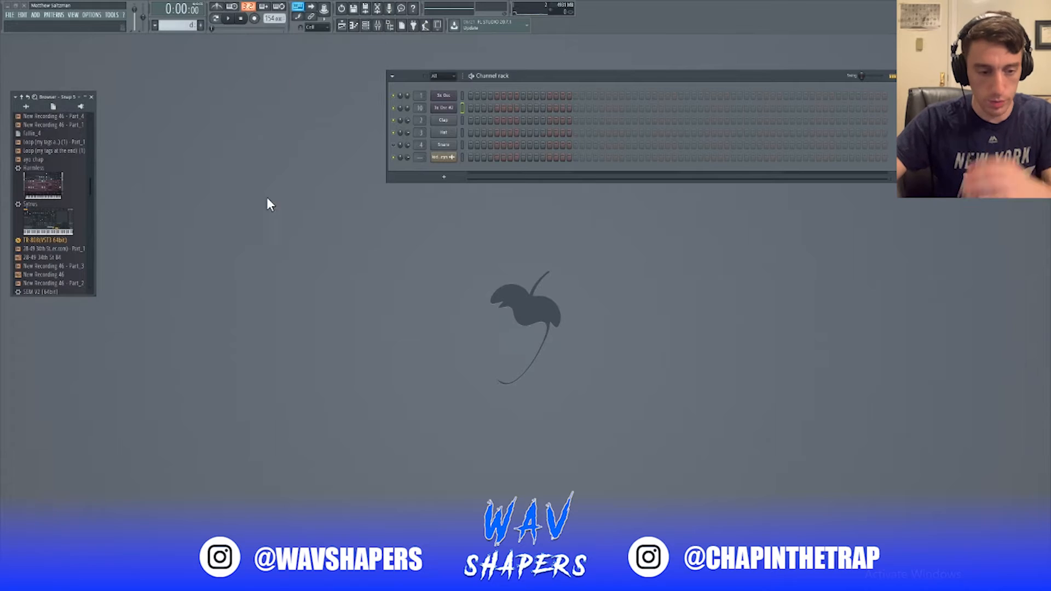
right_click(440, 104)
left_click(473, 109)
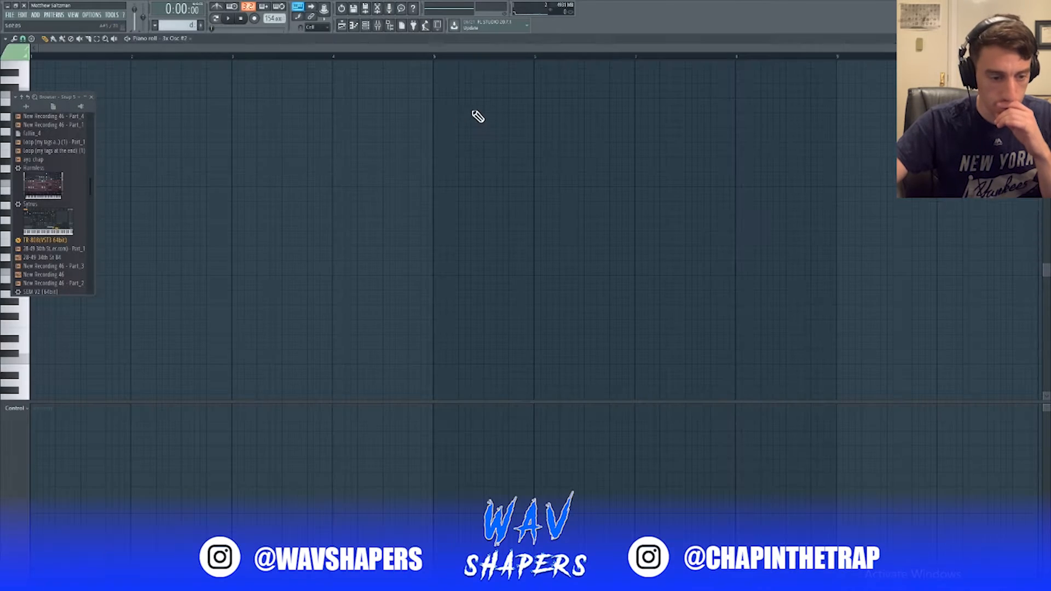
Close the browser and draw one sustained four-bar note for the cloned 3x Osc in the piano roll of pattern "d".
left_click(87, 279)
right_click(81, 275)
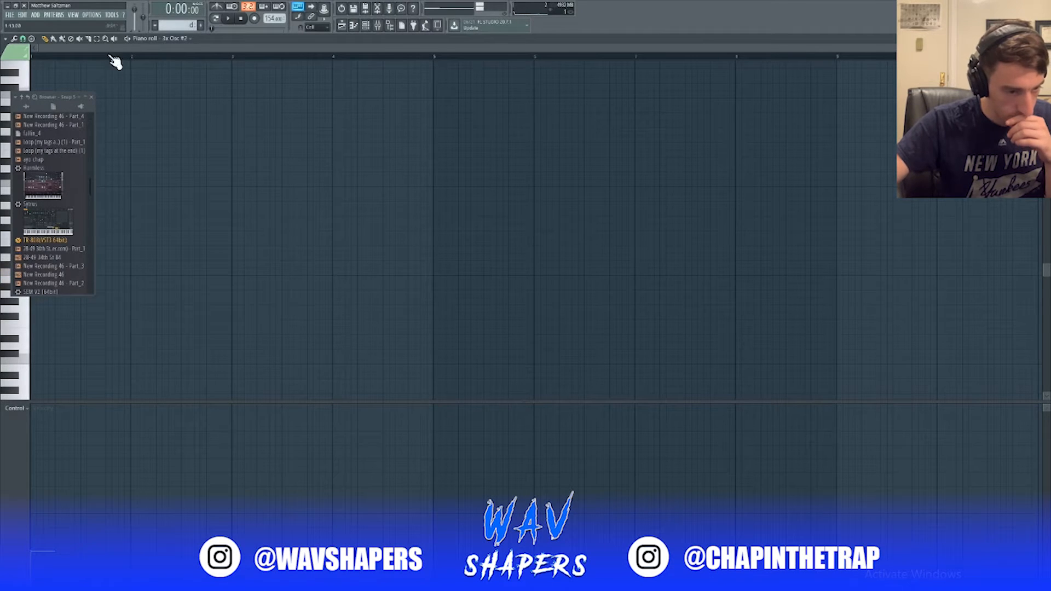
left_click(91, 97)
left_click_drag(54, 272, 430, 255)
key("F7")
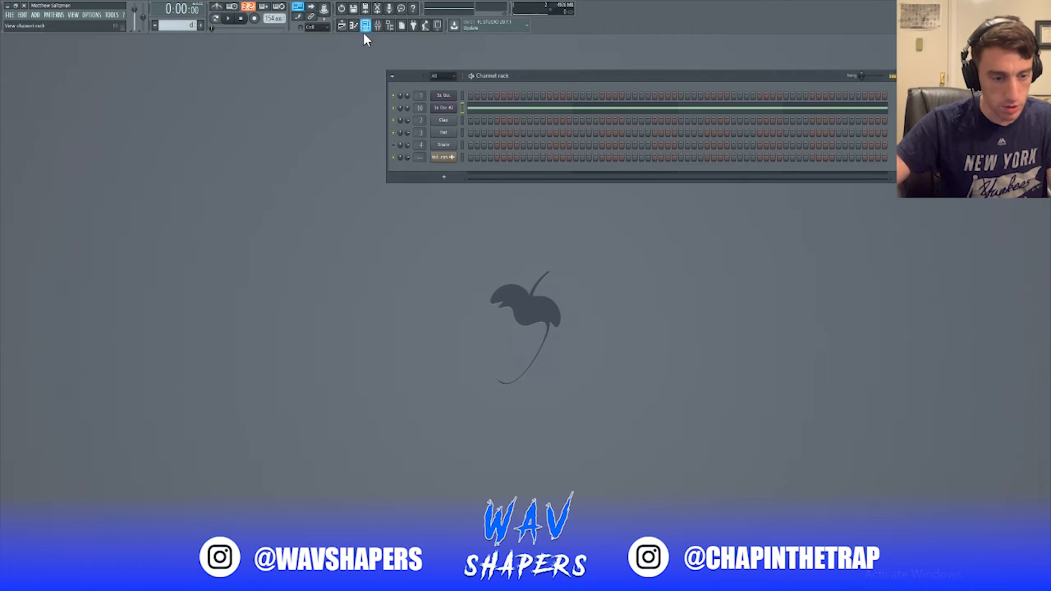
Change the playlist's snap setting and place a four-bar clip of pattern "d" on track 10, starting at bar 13.
left_click(344, 28)
left_click(270, 251)
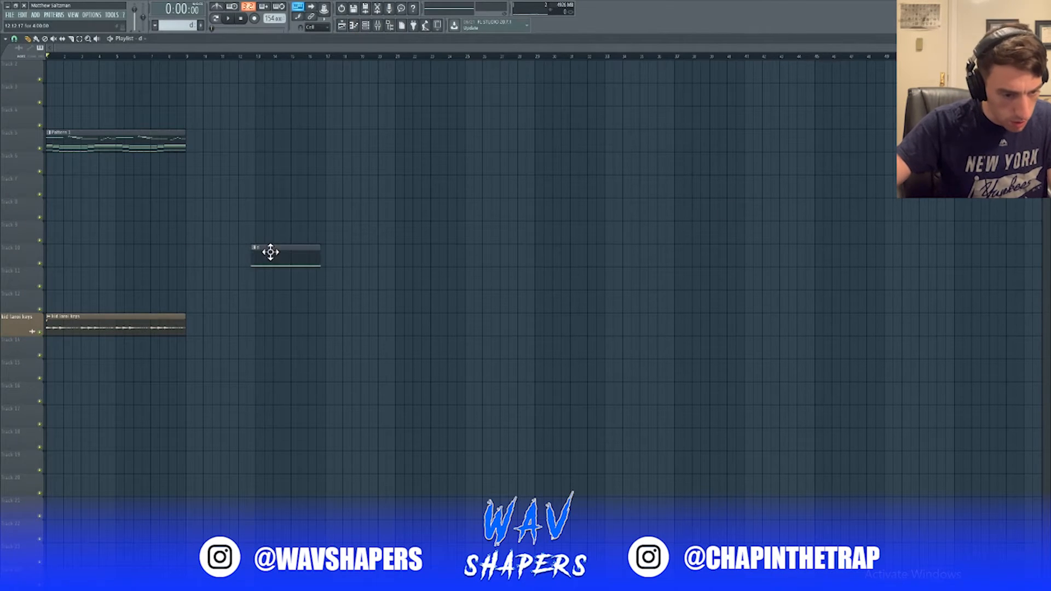
right_click(288, 250)
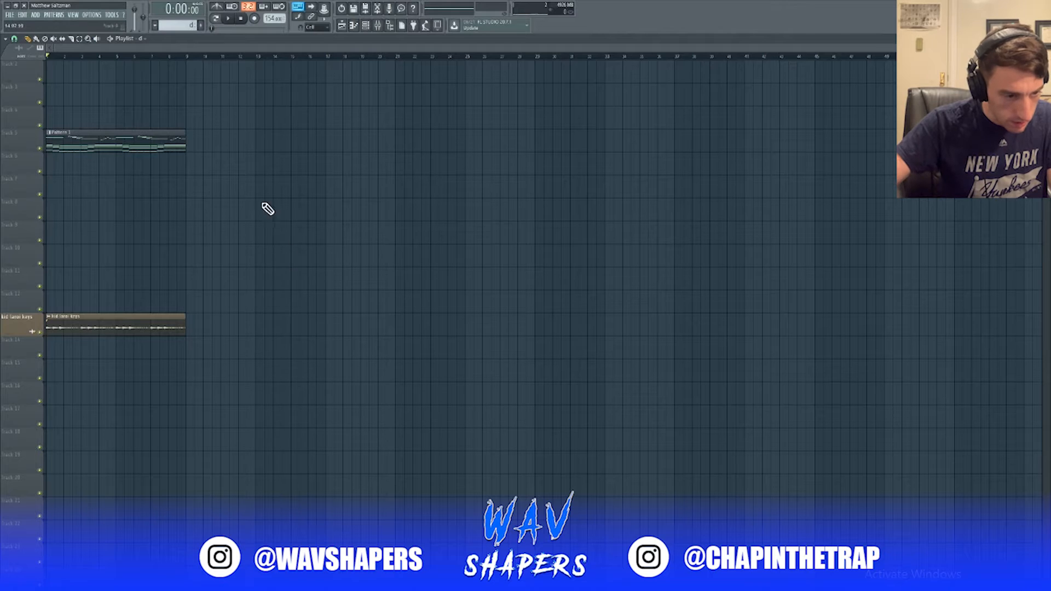
left_click(14, 38)
left_click(25, 54)
left_click_drag(271, 246, 255, 271)
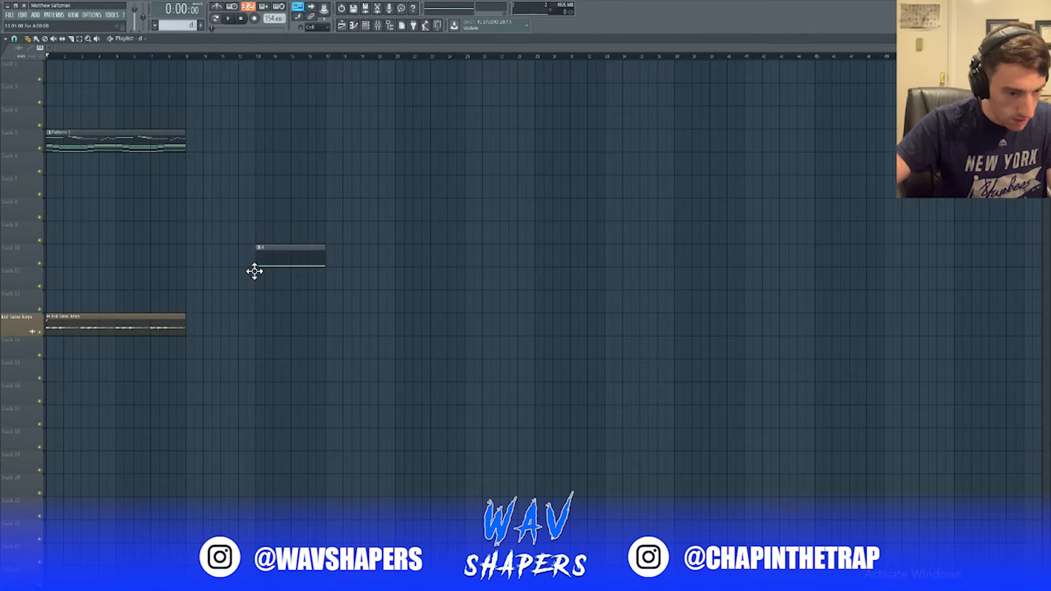
Move the Pattern 1 clip to start at bar 9 and place a second keys audio clip directly after the first.
left_click_drag(129, 145, 272, 163)
left_click(163, 328)
mouse_move(198, 347)
left_mouse_down()
mouse_move(201, 299)
mouse_move(190, 301)
left_mouse_up()
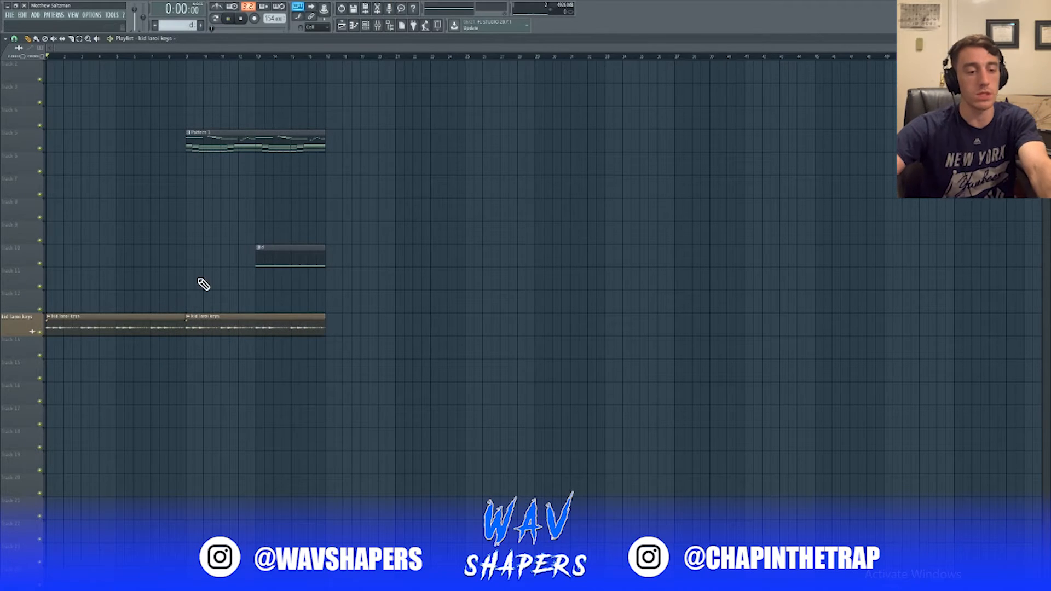
Load Fruity Love Philter into effect slot 3 of Insert 10, the mixer track of the cloned 3x Osc.
key("space")
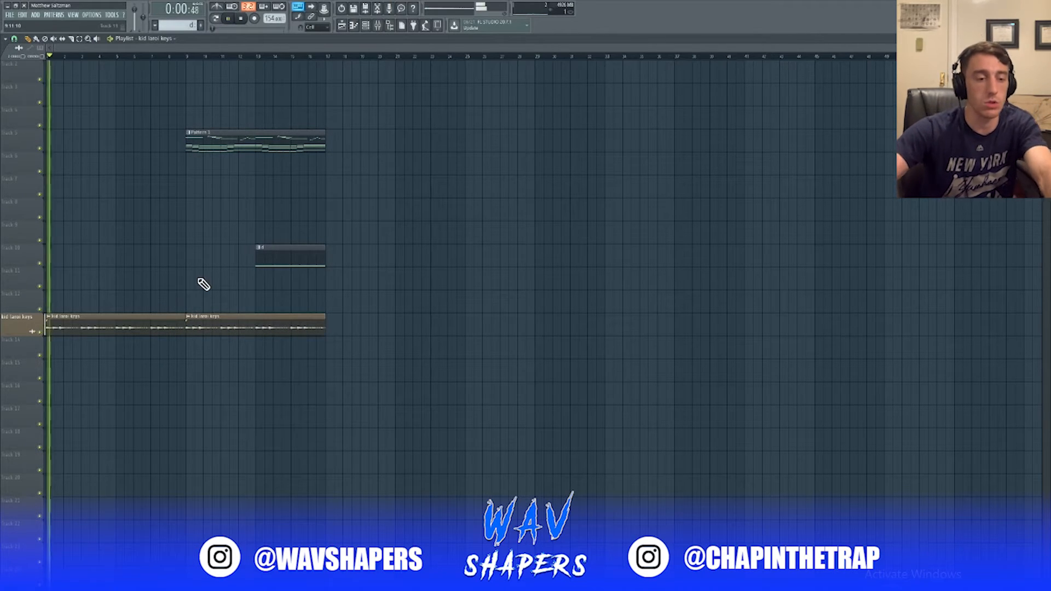
double_click(285, 250)
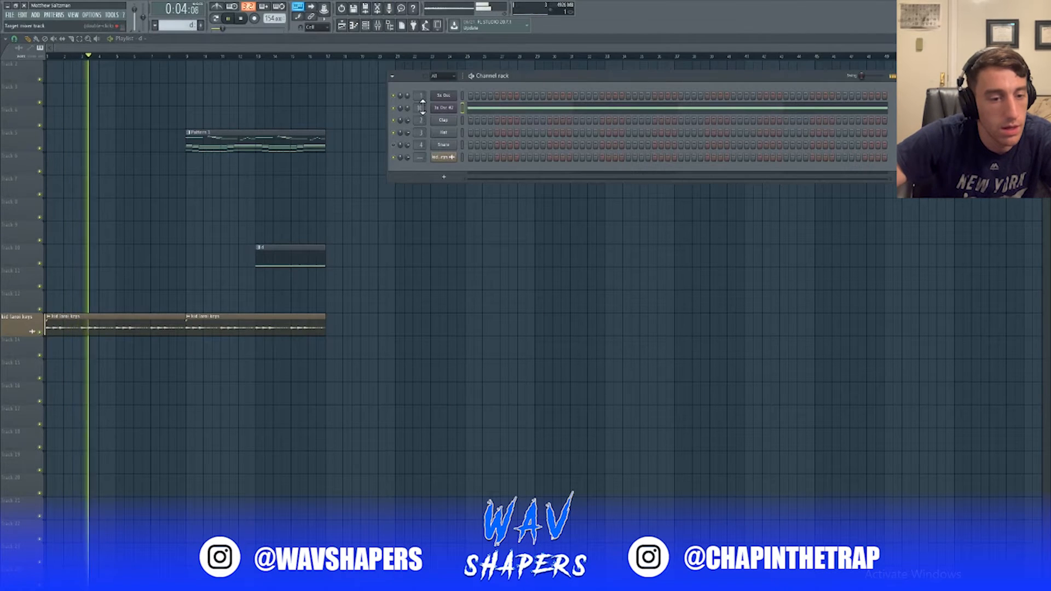
key("F9")
left_click(45, 96)
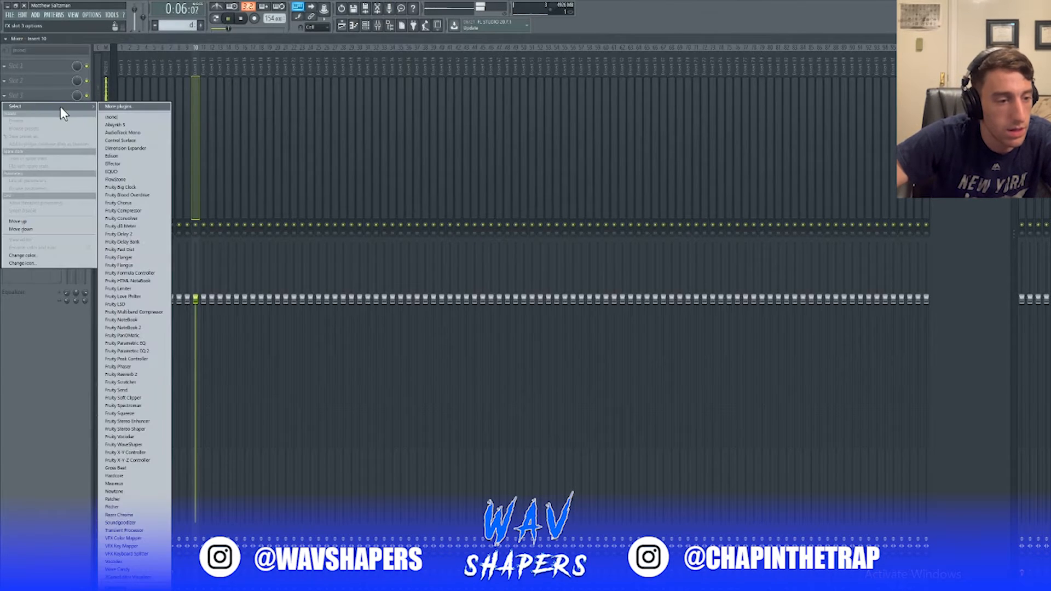
left_click(134, 105)
type("phi")
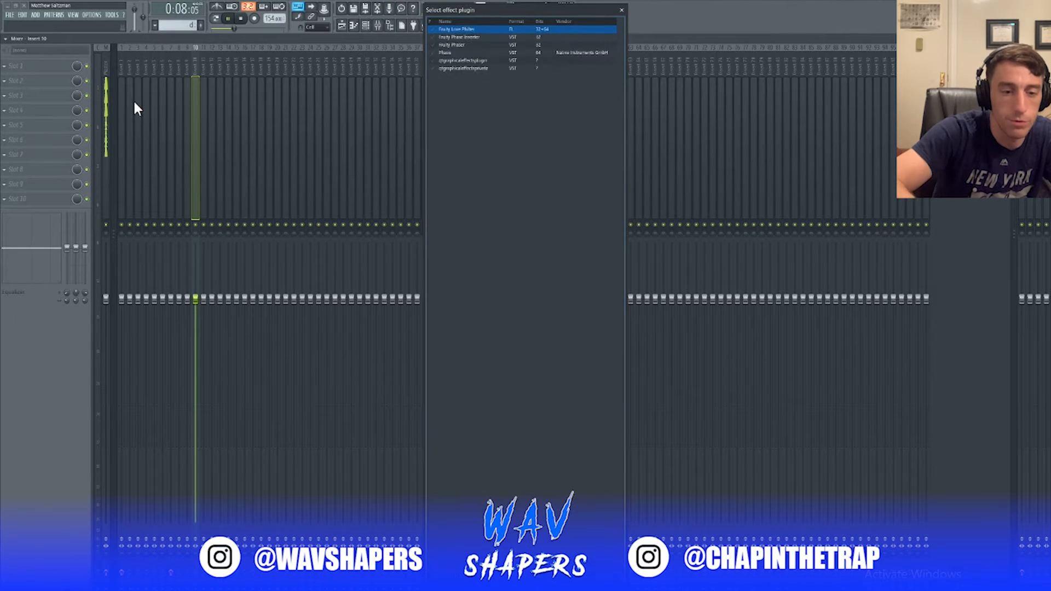
double_click(487, 29)
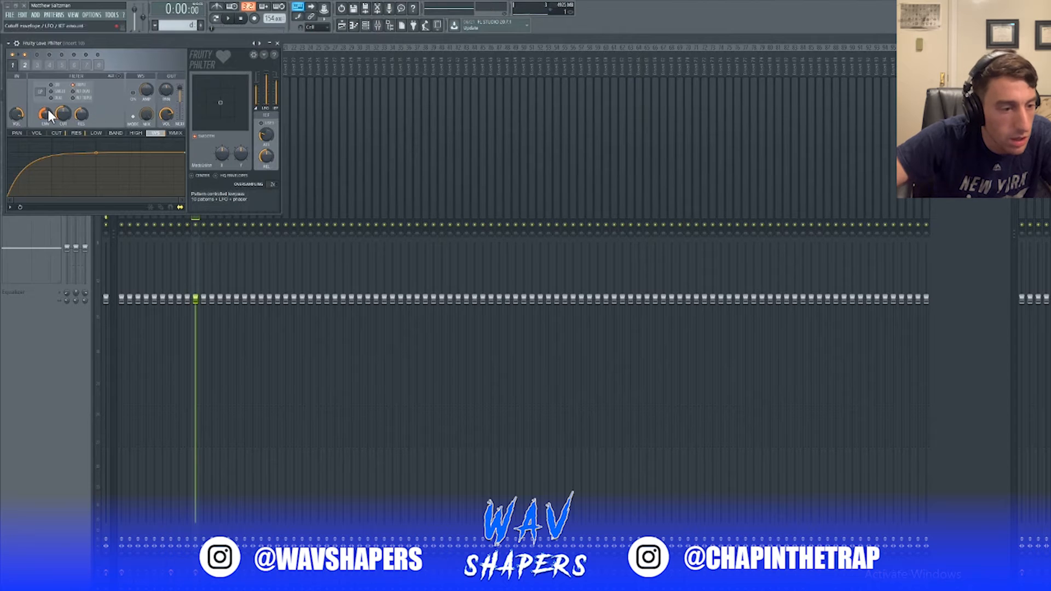
Create an automation clip for the cutoff frequency of Love Philter's Filter 1 and close the plugin.
right_click(63, 113)
left_click(63, 115)
right_click(62, 113)
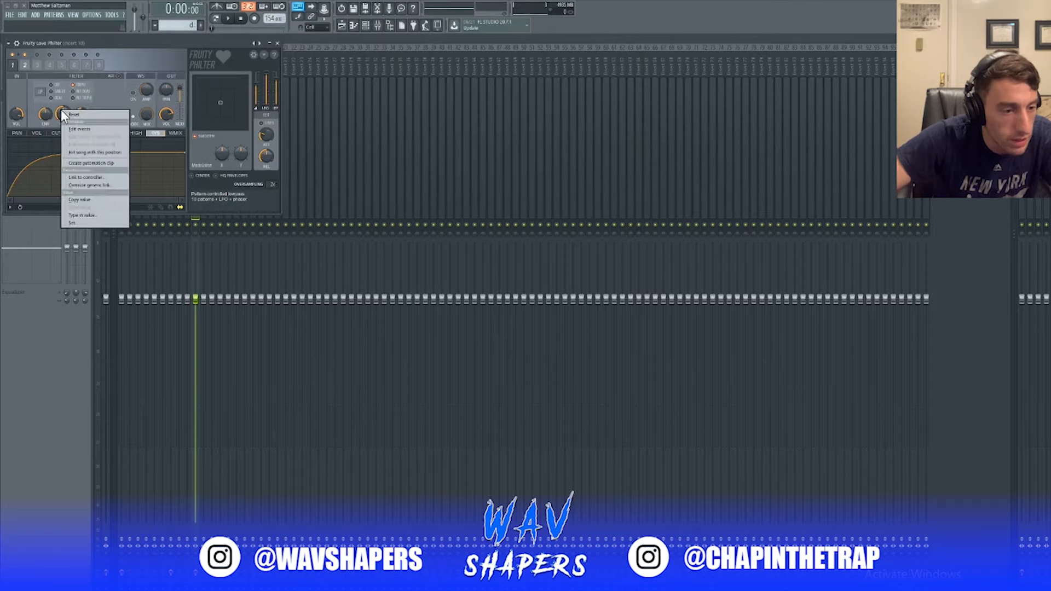
left_click(97, 163)
left_click(342, 25)
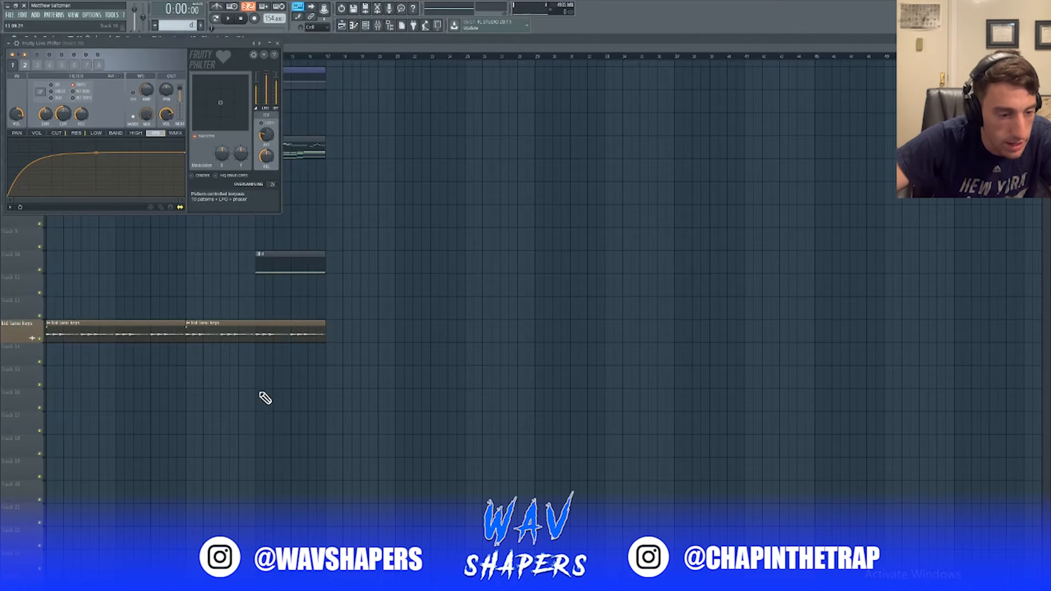
left_click(278, 44)
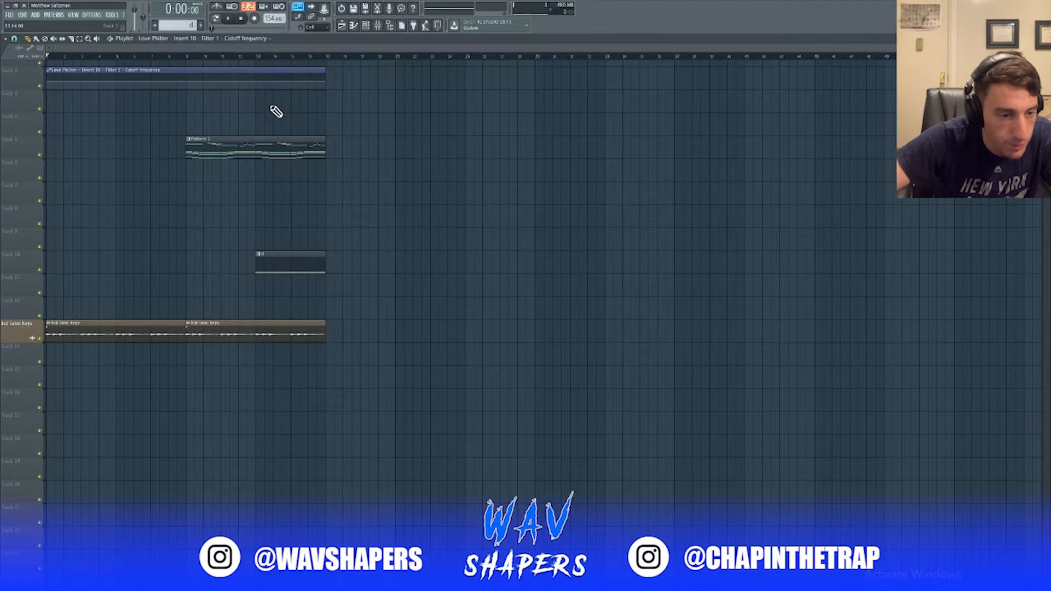
Add a low point at bar 13 of the cutoff automation so it rises to the clip's end, and play from bar 13.
left_click_drag(269, 90, 258, 96)
key("space")
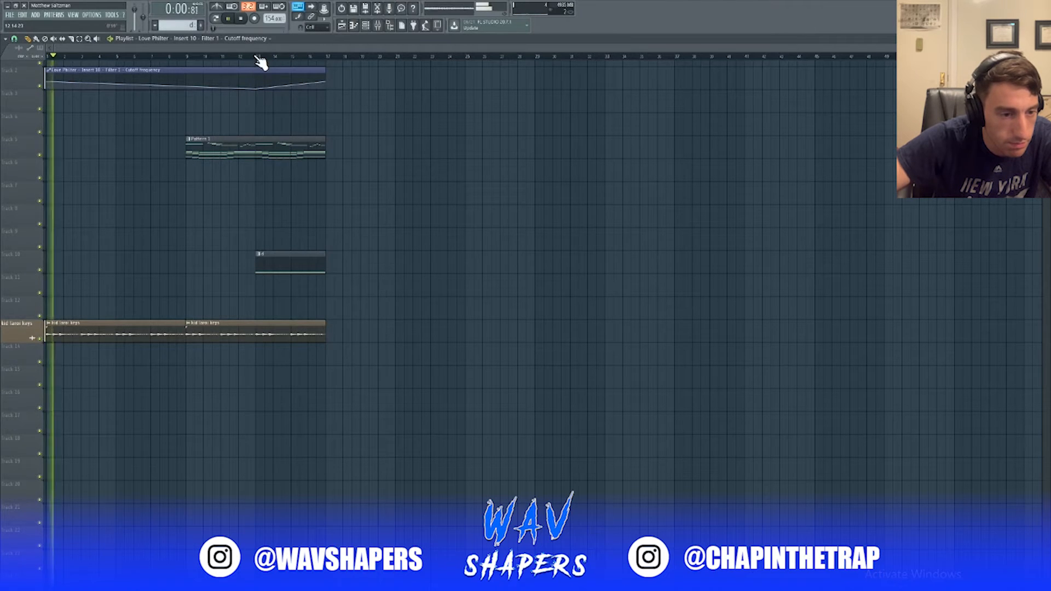
left_click(251, 57)
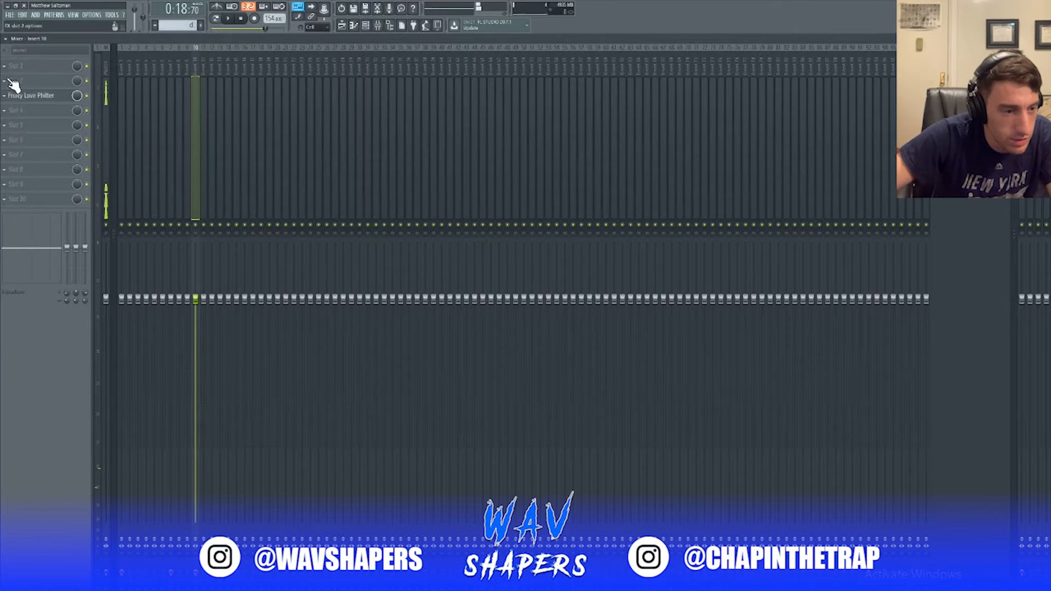
Reset Fruity Love Philter on Insert 10 to its plain default preset and audition the automated noise sweep in the playlist.
left_click(19, 99)
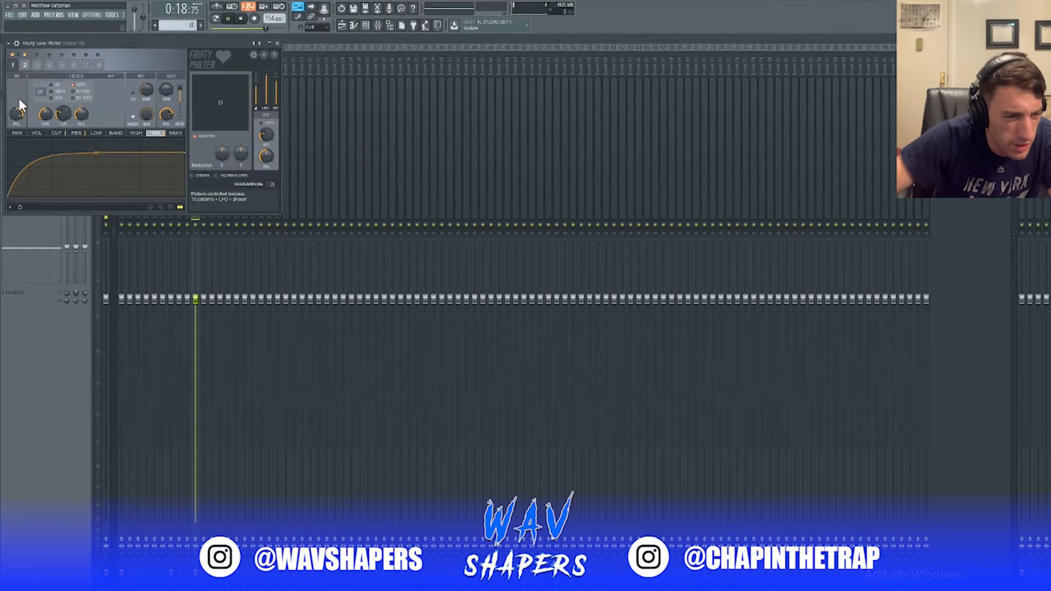
left_click(9, 44)
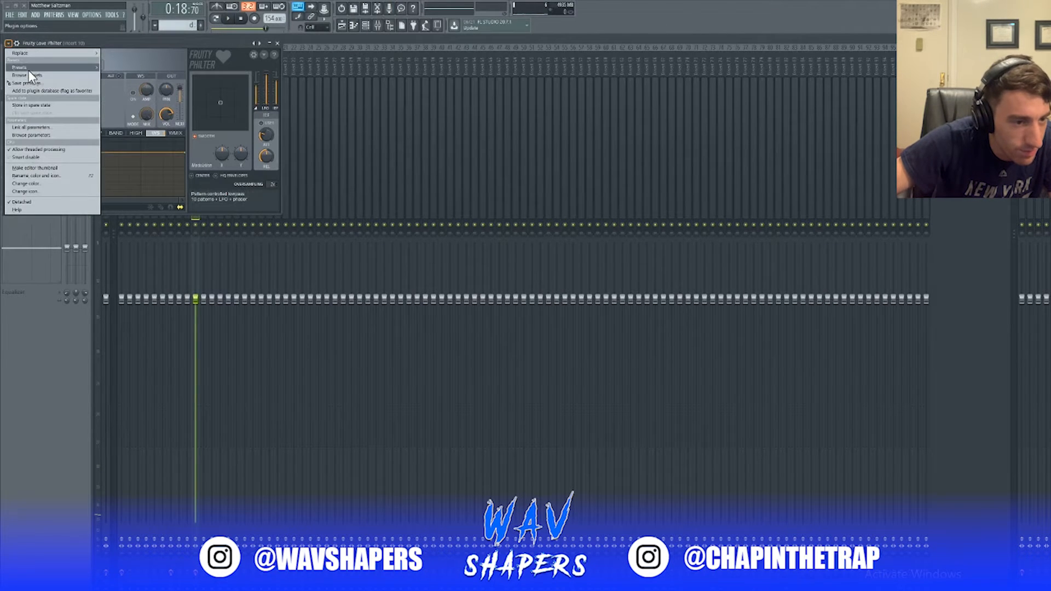
mouse_move(28, 70)
left_click(110, 68)
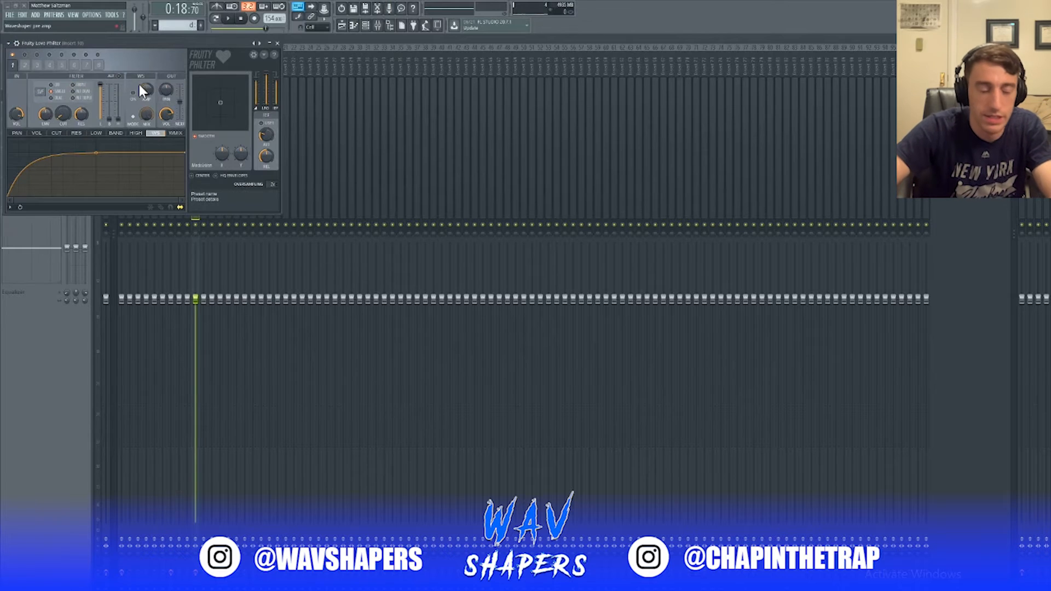
key("space")
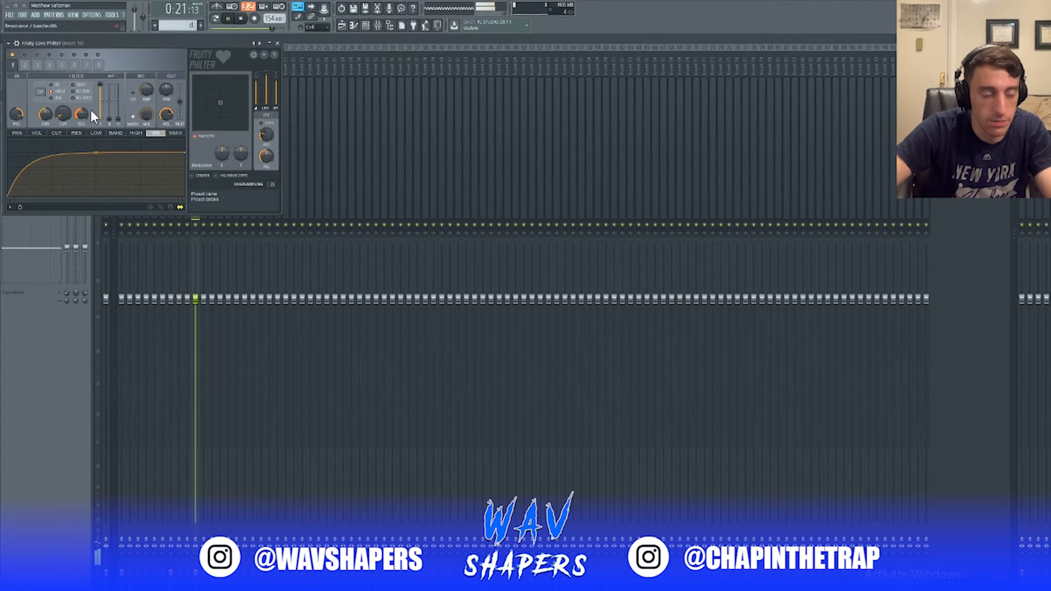
key("Escape")
key("Escape")
left_click(344, 27)
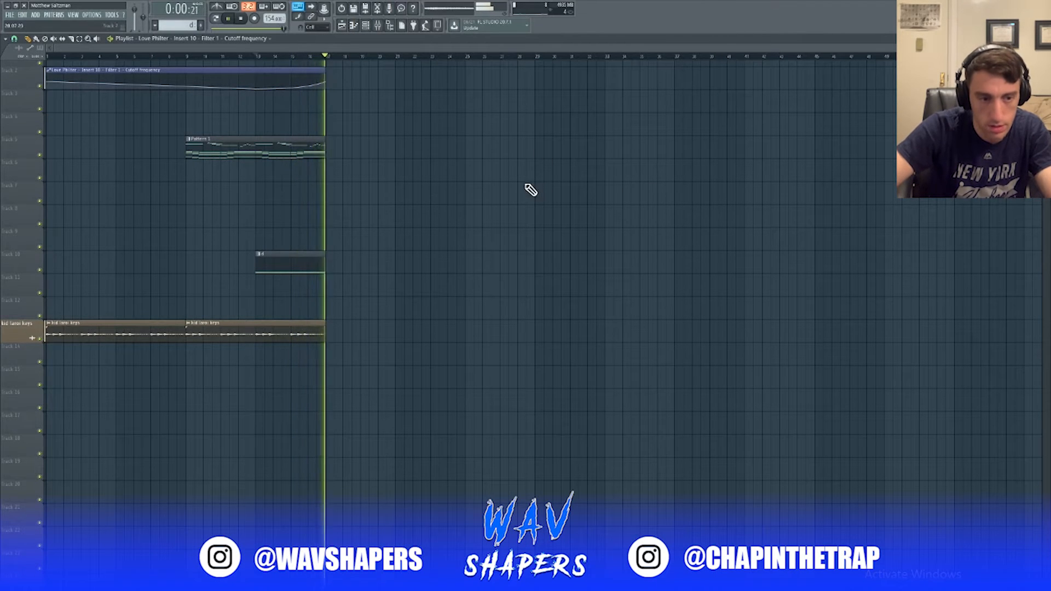
key("space")
Add two more copies each of the keys audio clip and the Pattern 1 clip, filling bars 17 to 32.
scroll(109, 295, "up", 1)
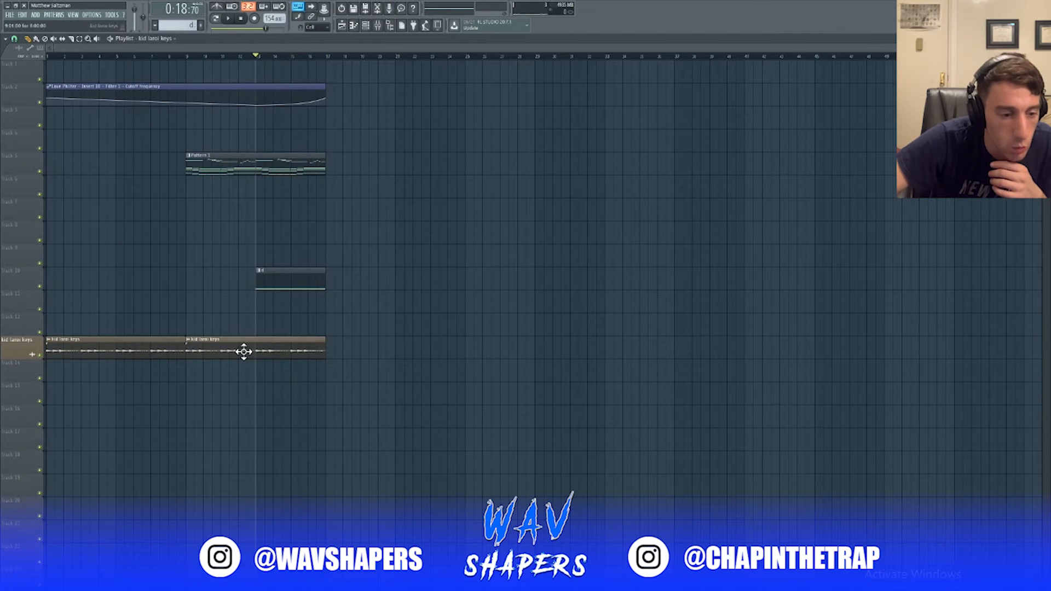
left_click_drag(358, 351, 328, 353)
left_click_drag(505, 359, 460, 361)
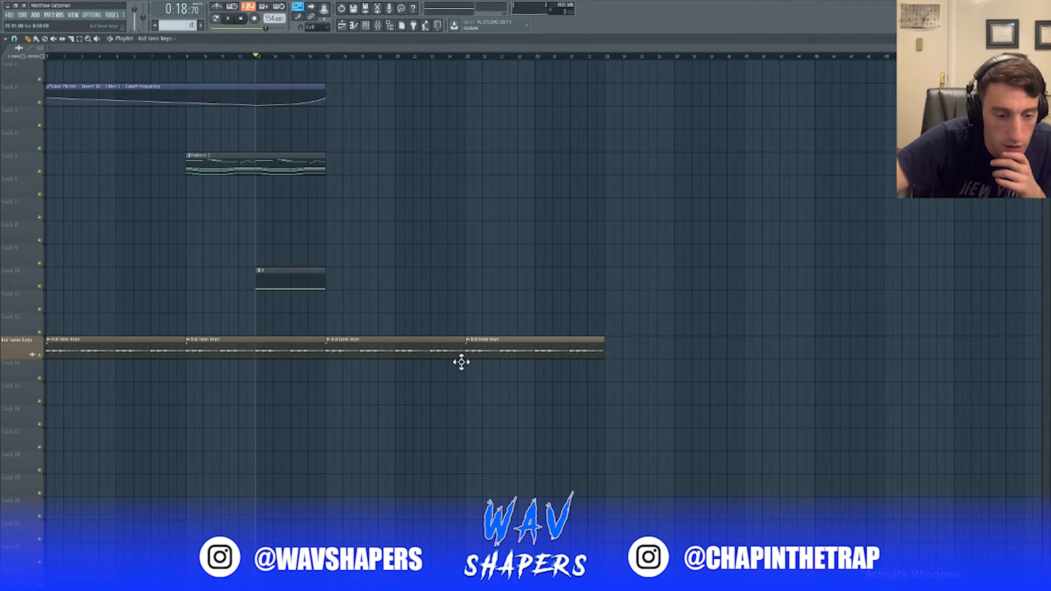
left_click(254, 154)
left_click(331, 166)
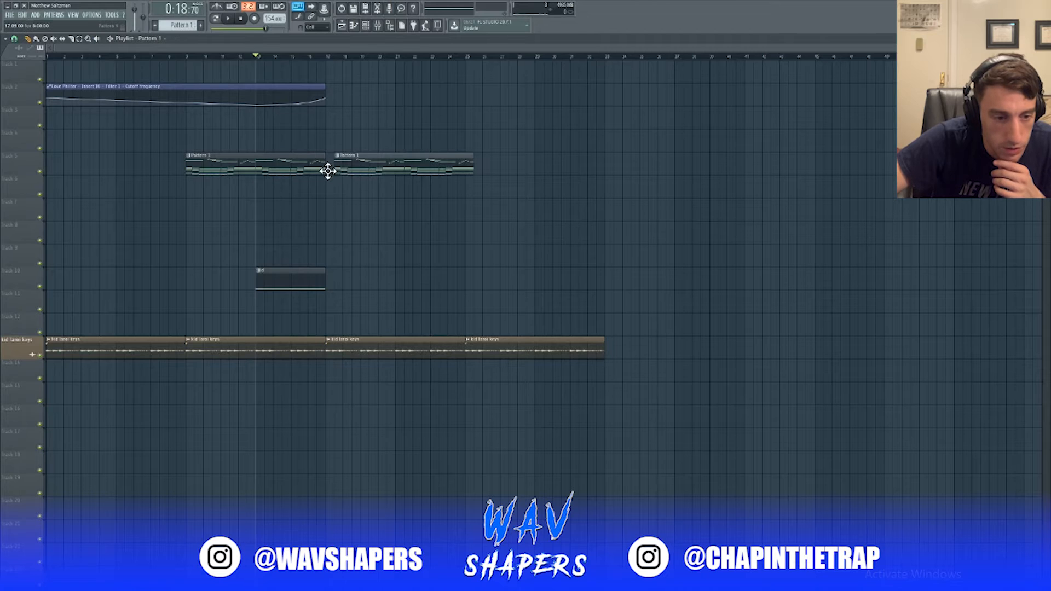
left_click_drag(328, 171, 320, 174)
left_click_drag(479, 172, 461, 182)
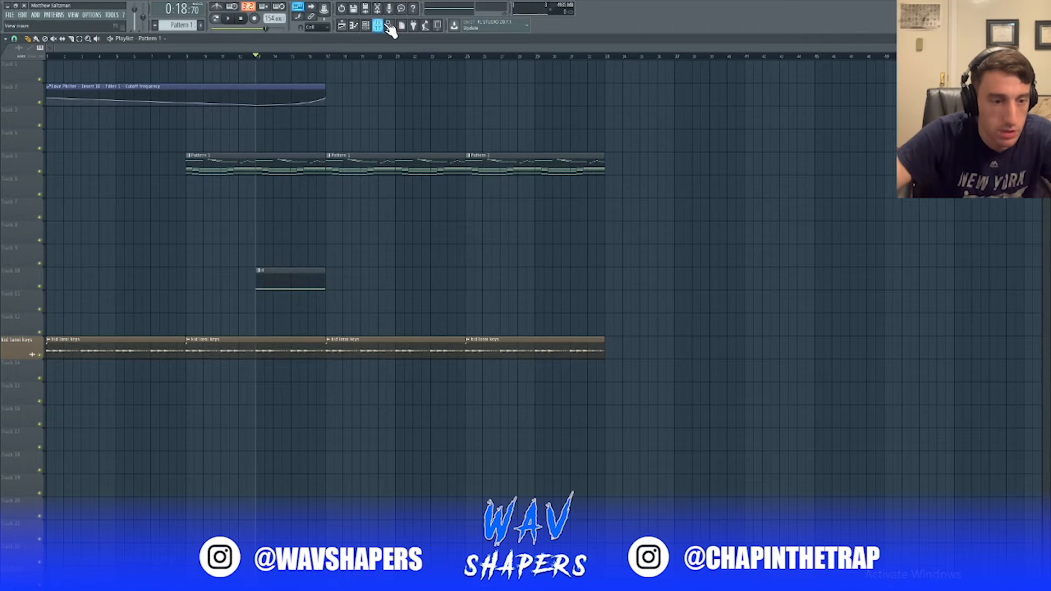
Create a new pattern and place its empty clip on track 7, stretched across bars 17 to 32.
left_click(202, 26)
left_click(210, 34)
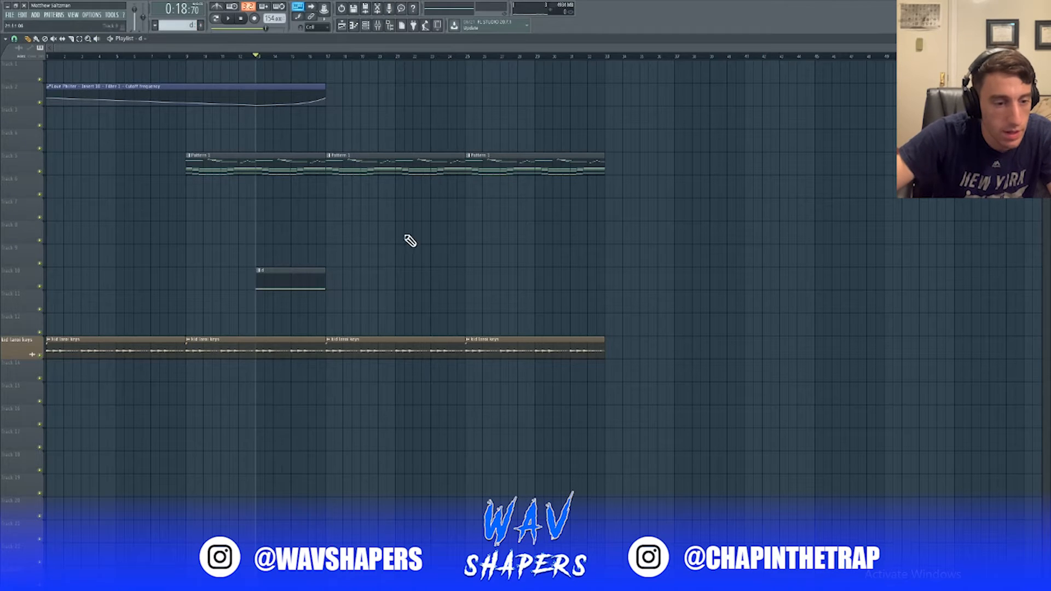
left_click(336, 214)
left_click_drag(337, 213, 604, 218)
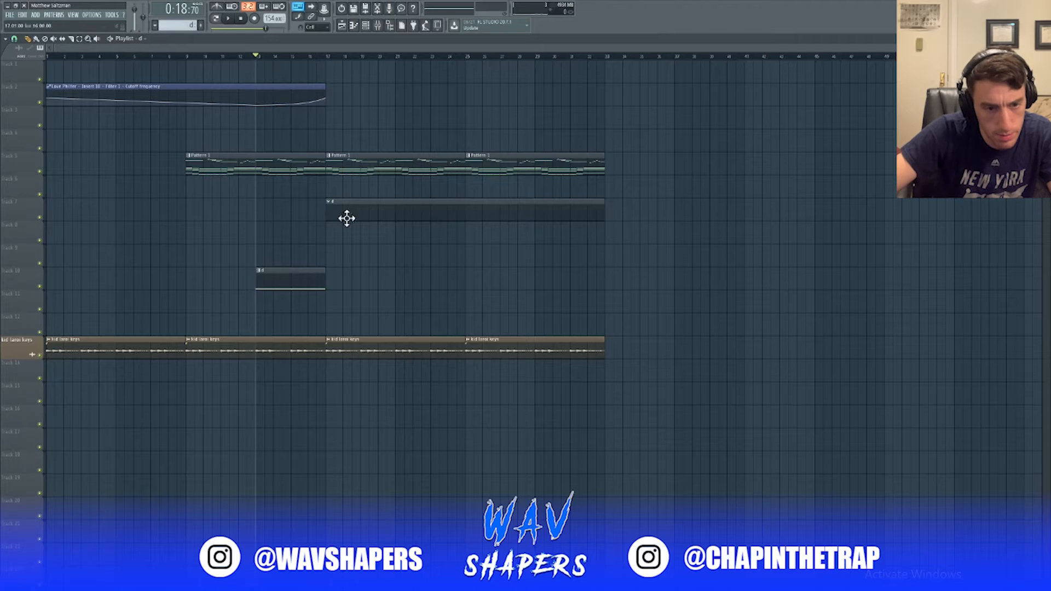
Open the browser, move it into the upper corner, extend it to the window's full height and look through its samples.
key("alt+F8")
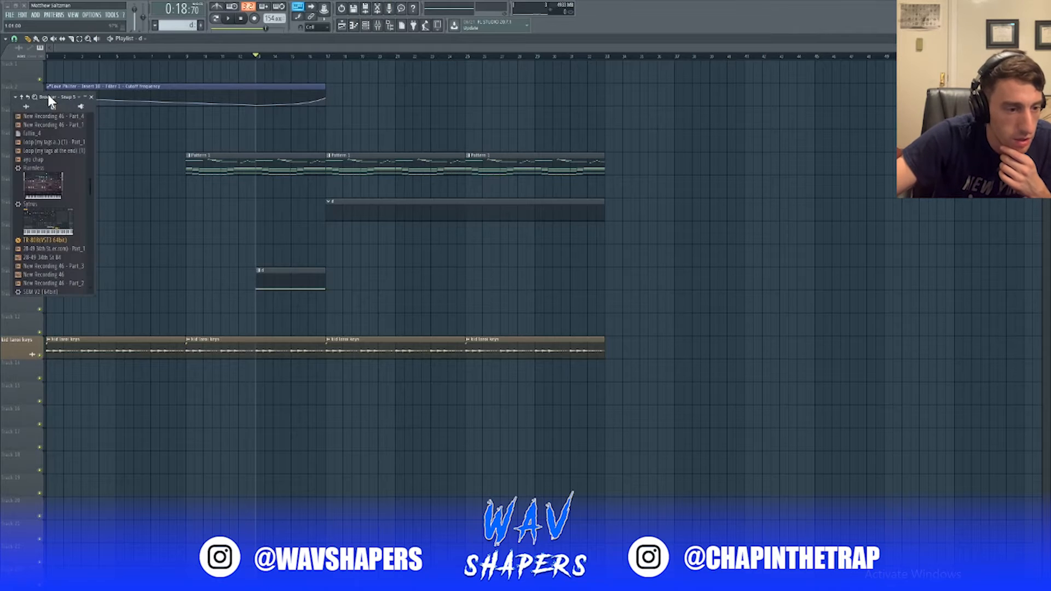
left_click_drag(47, 92, 34, 2)
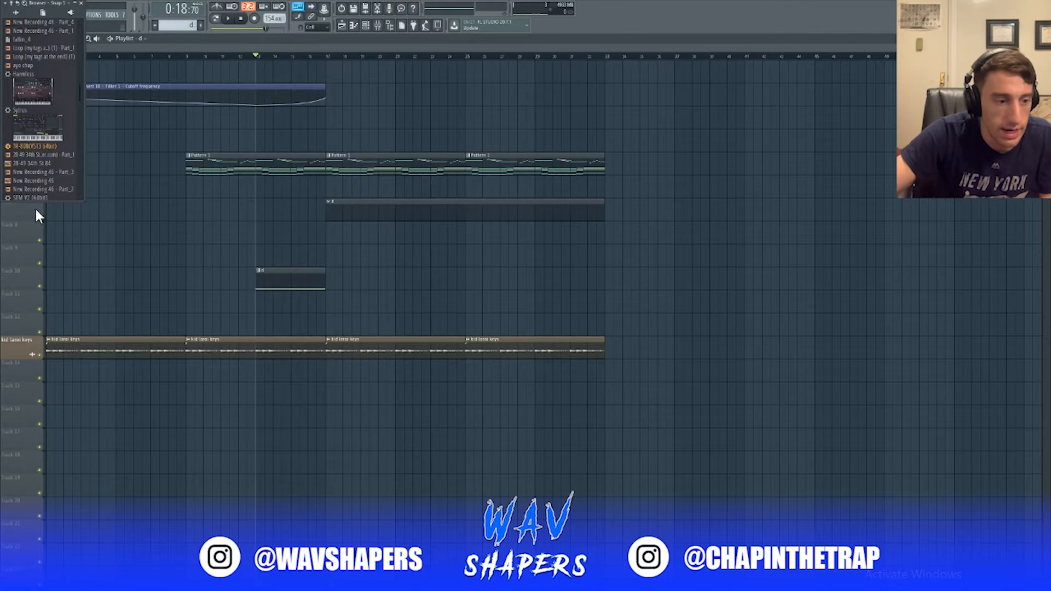
left_click_drag(38, 202, 41, 575)
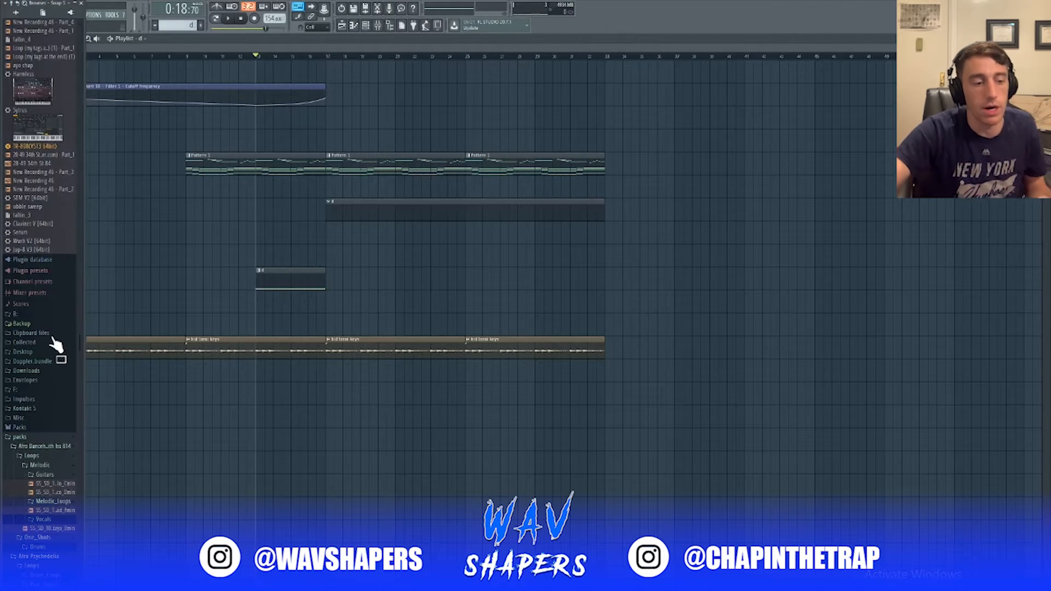
scroll(51, 340, "up", 3)
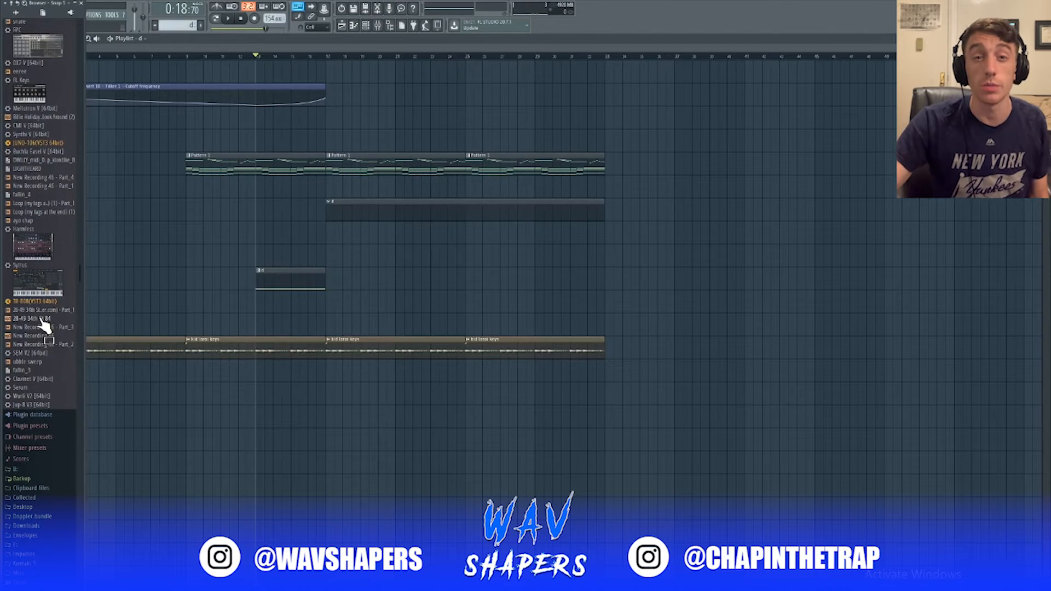
scroll(44, 276, "up", 8)
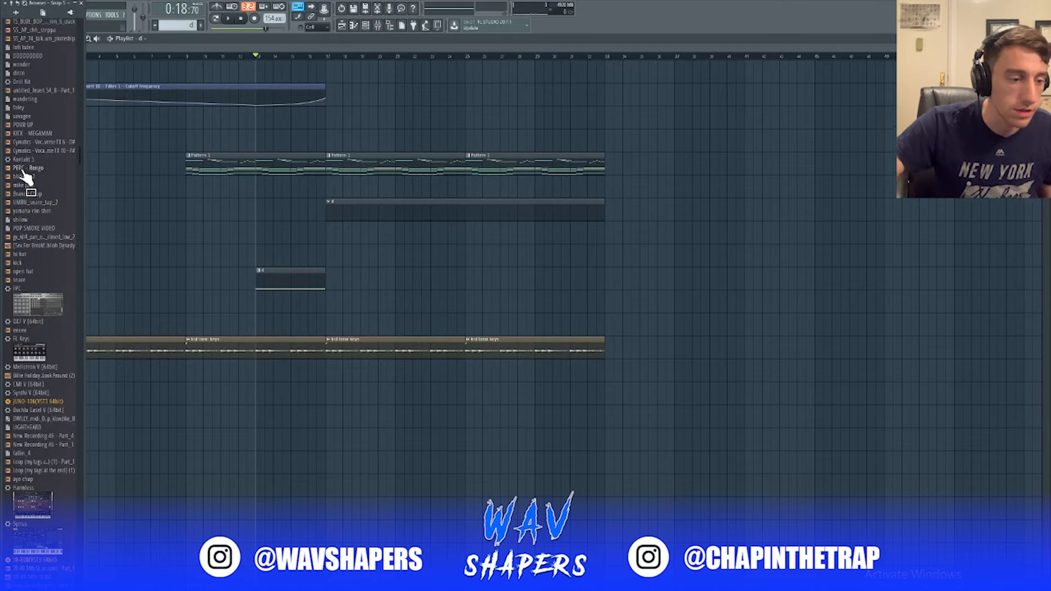
Add the POUR UP sample to the playlist above the melody pattern clips, starting at bar 9.
scroll(43, 173, "up", 3)
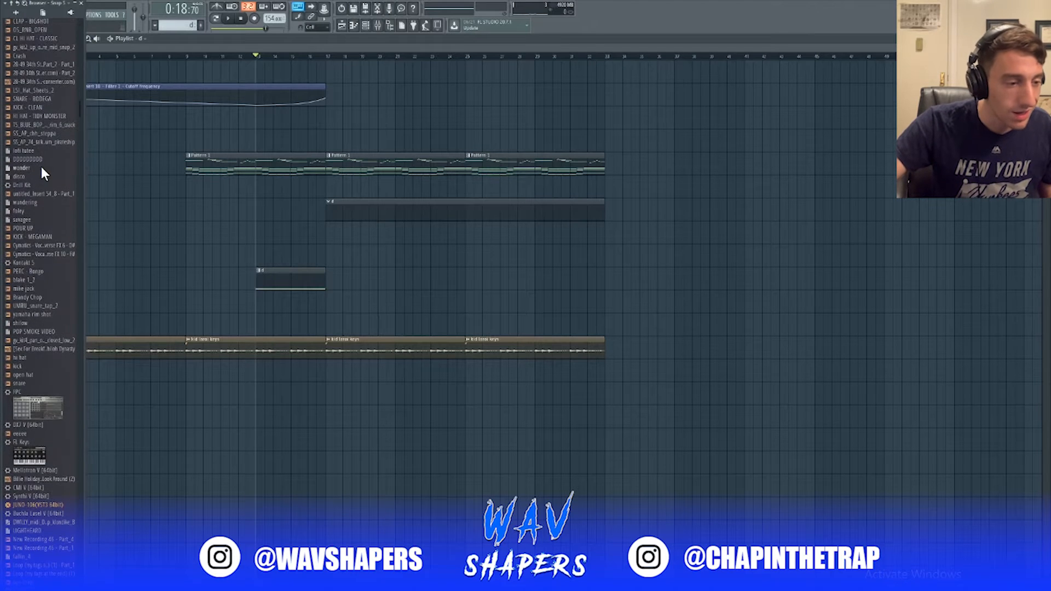
left_click_drag(402, 231, 247, 123)
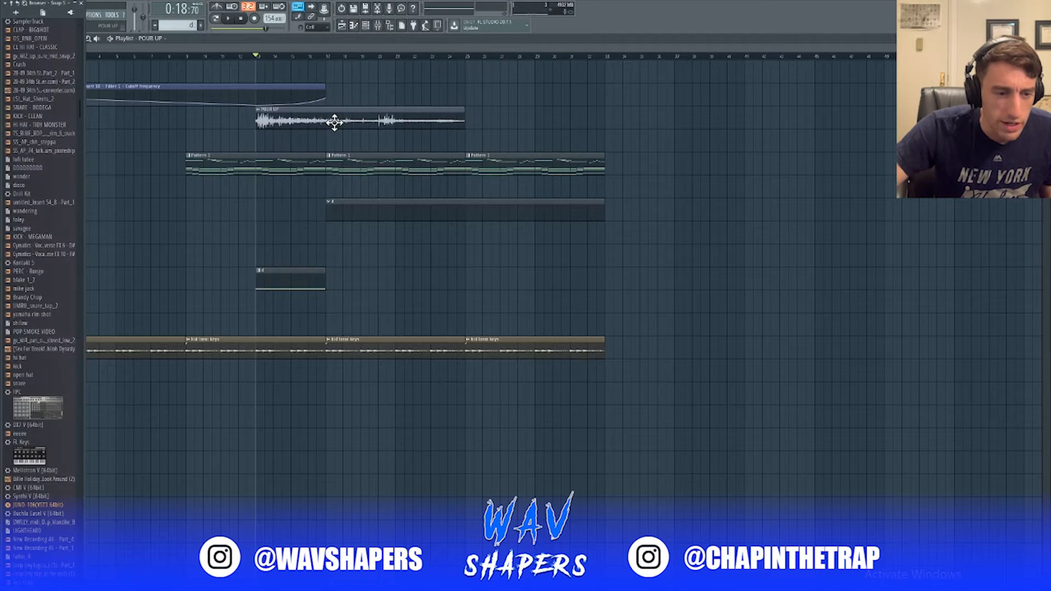
double_click(333, 121)
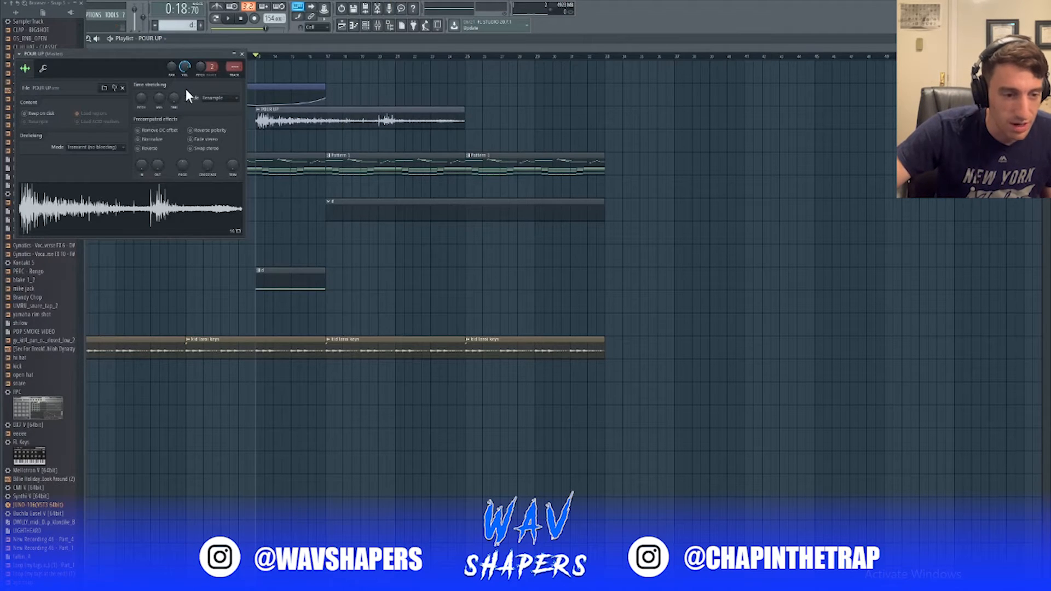
left_click_drag(296, 118, 221, 117)
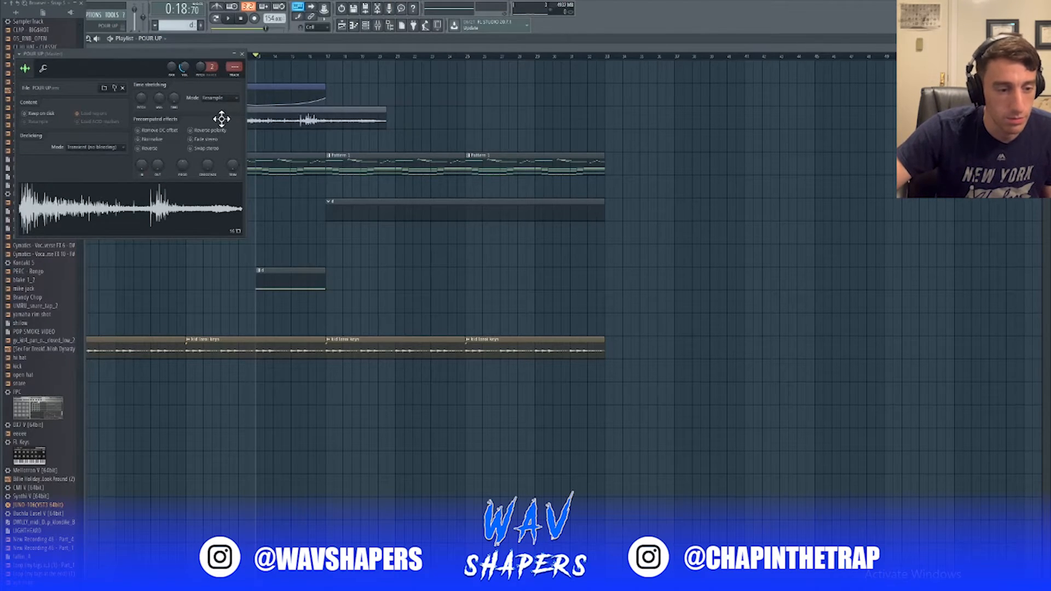
left_click(244, 53)
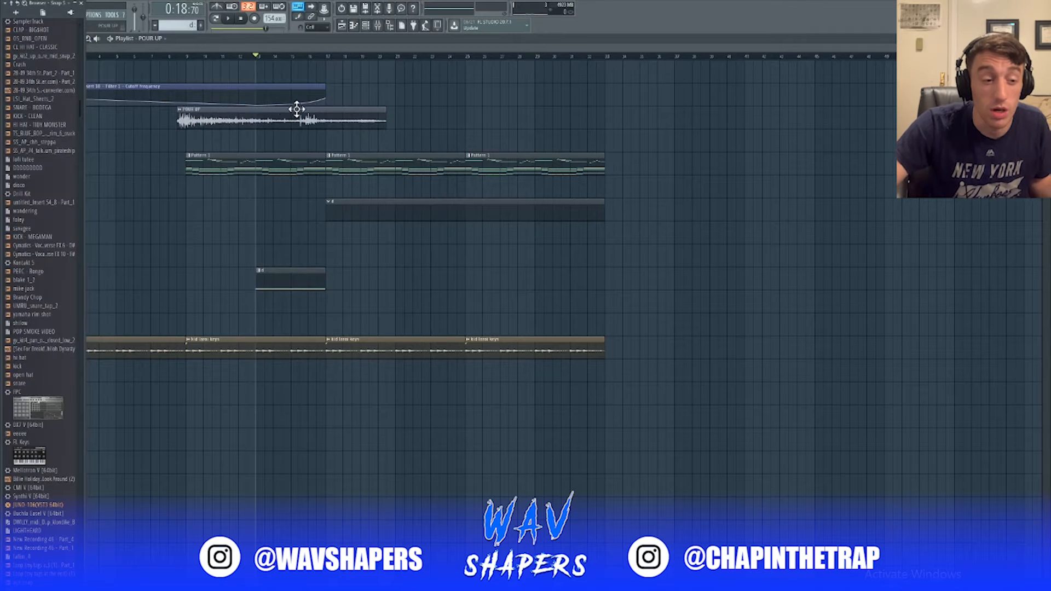
left_click_drag(244, 116, 253, 116)
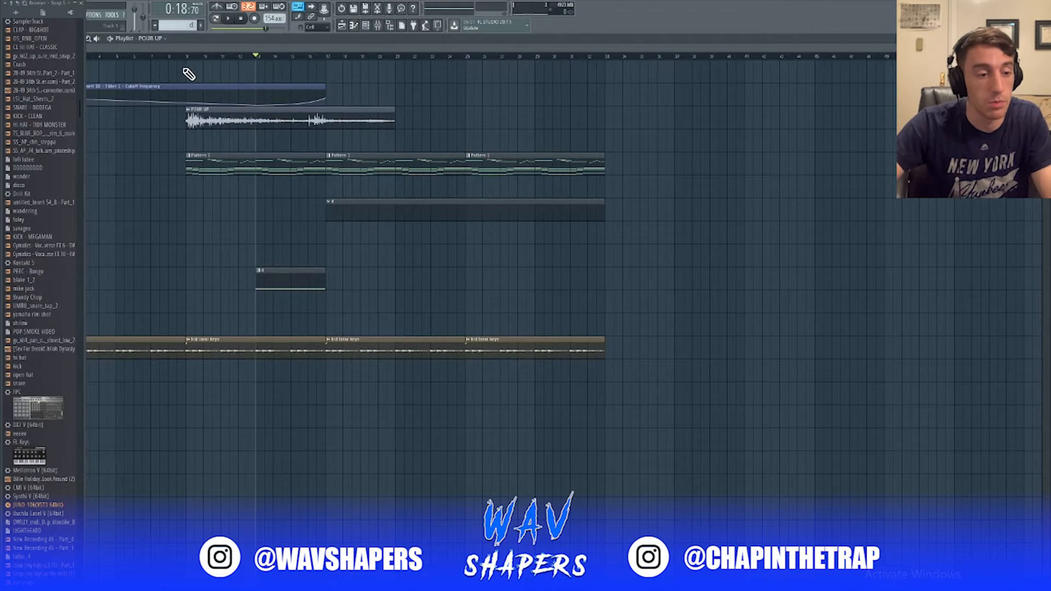
Play the song from just before bar 9, route the POUR UP sample to mixer track 8 and lower that track's volume.
left_click_drag(170, 57, 178, 55)
key("space")
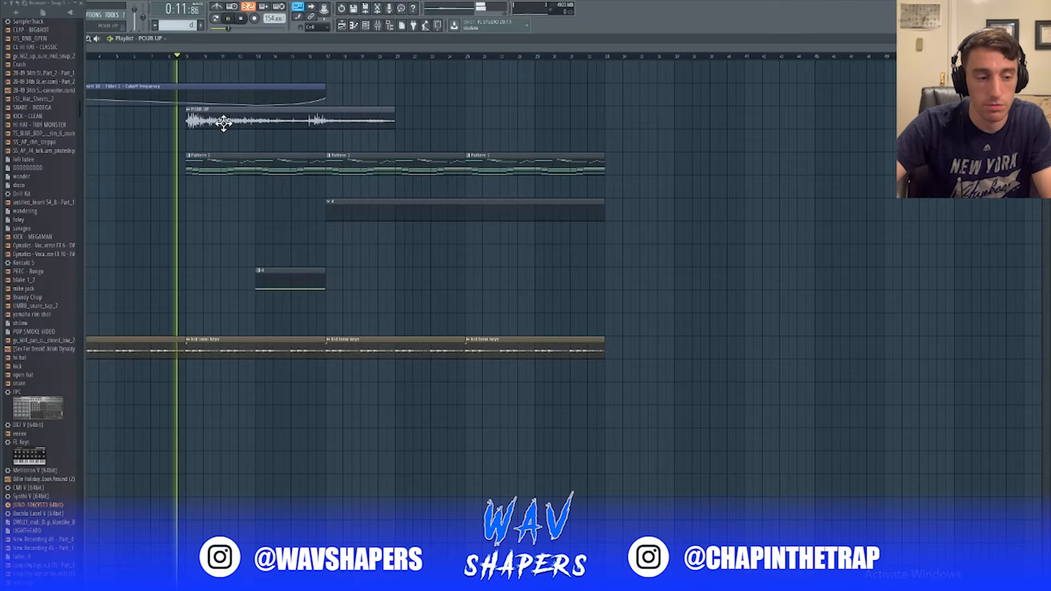
double_click(219, 122)
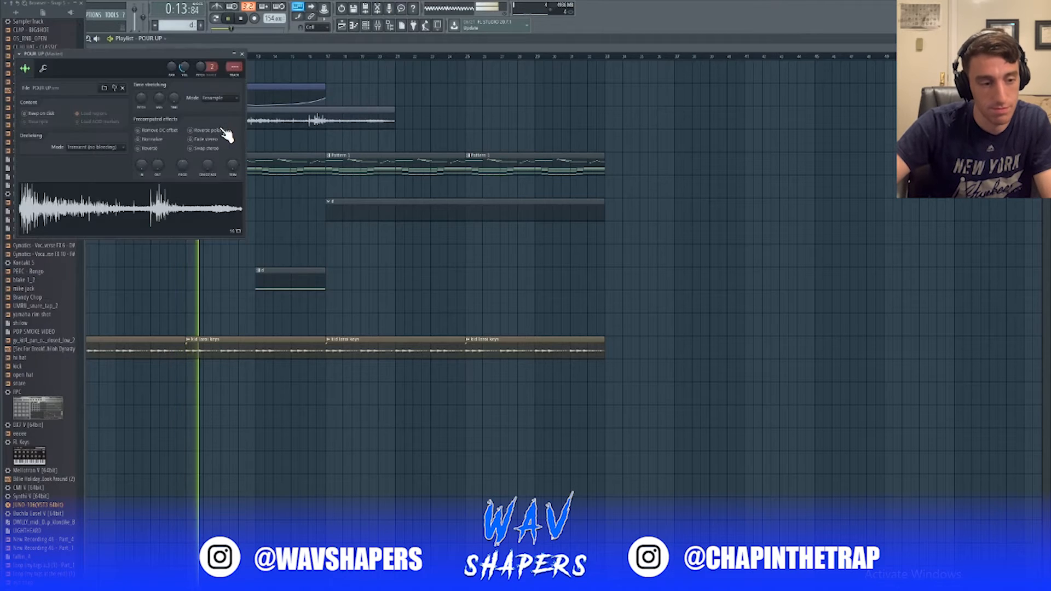
key("F9")
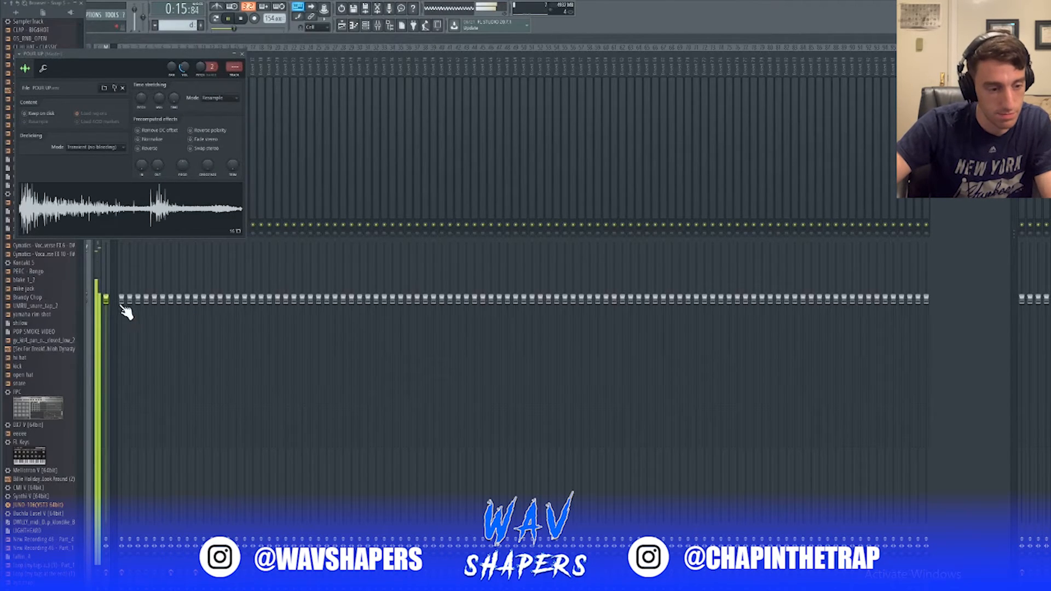
left_click(171, 308)
left_click(181, 306)
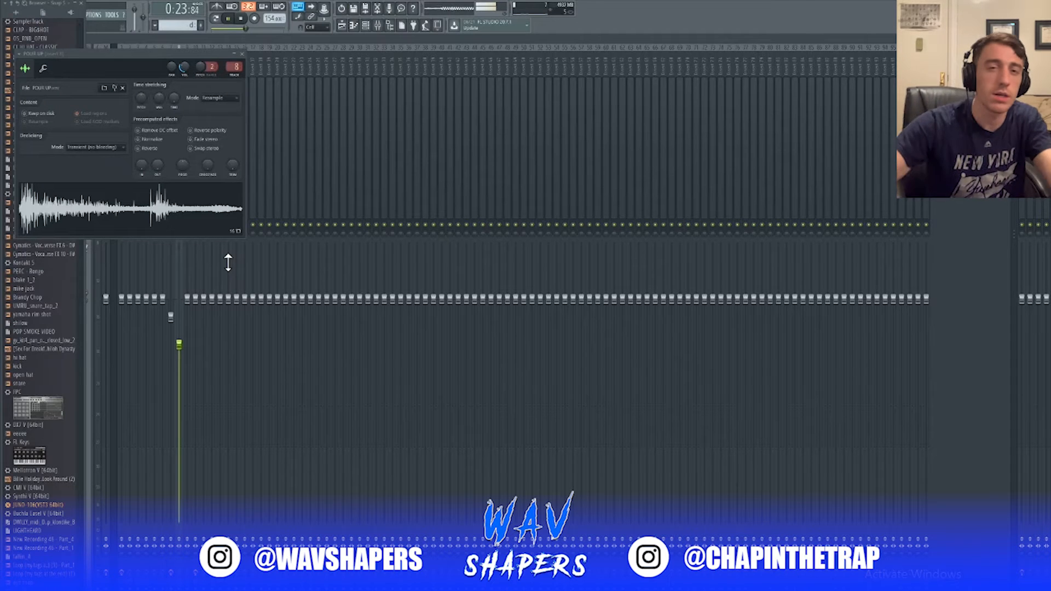
Stop playback and trim the POUR UP clip in the playlist so that it ends at bar 17.
key("F5")
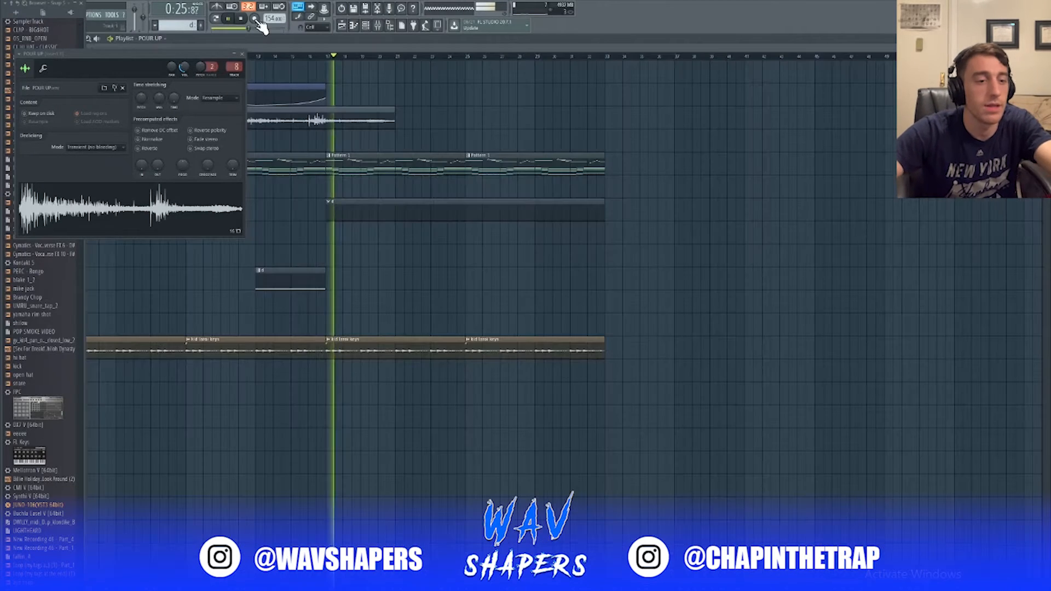
key("space")
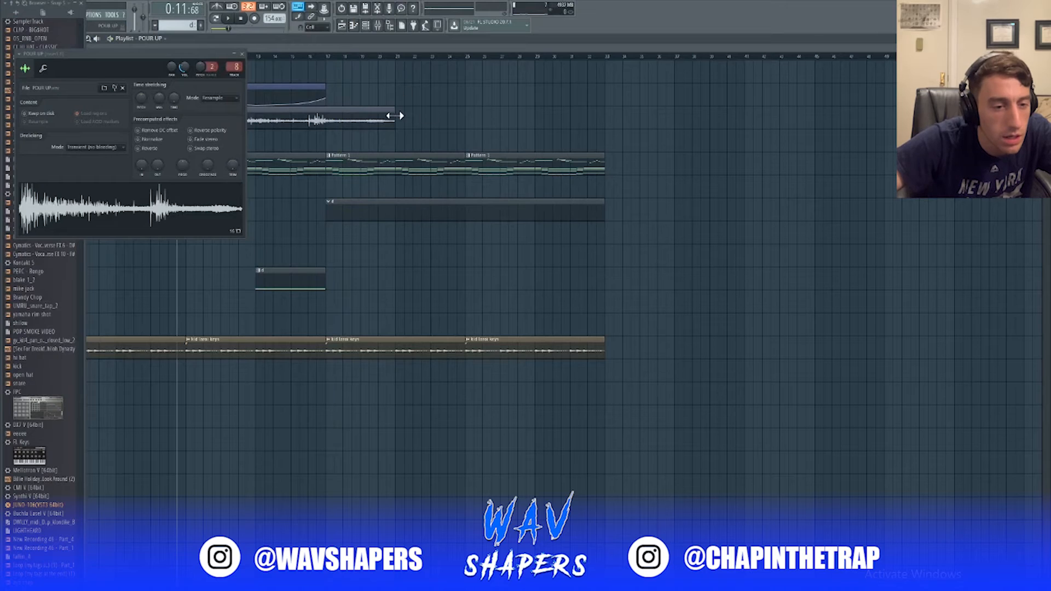
left_click_drag(395, 117, 326, 131)
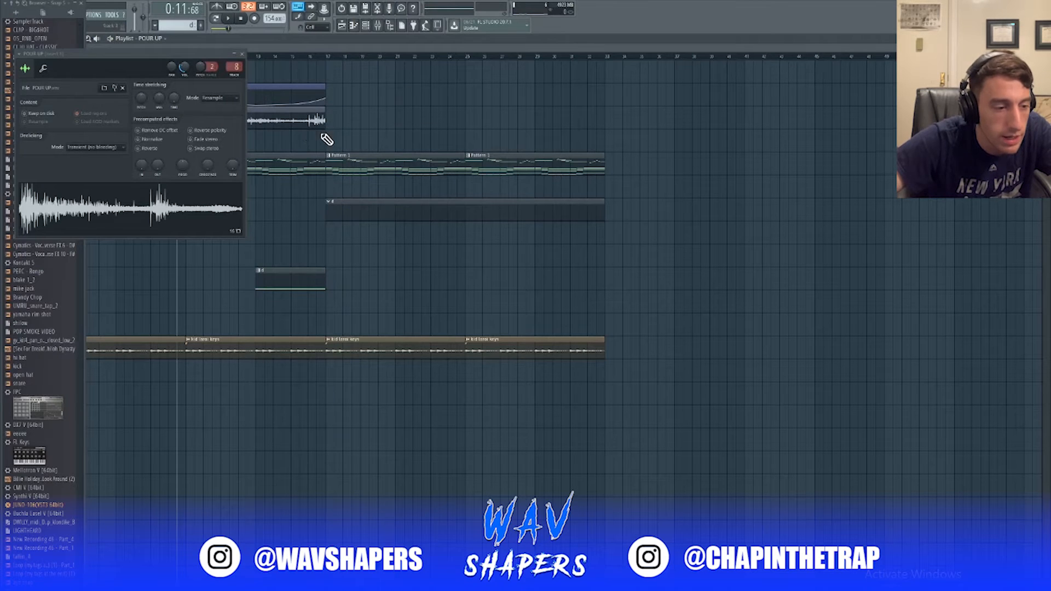
left_click(244, 54)
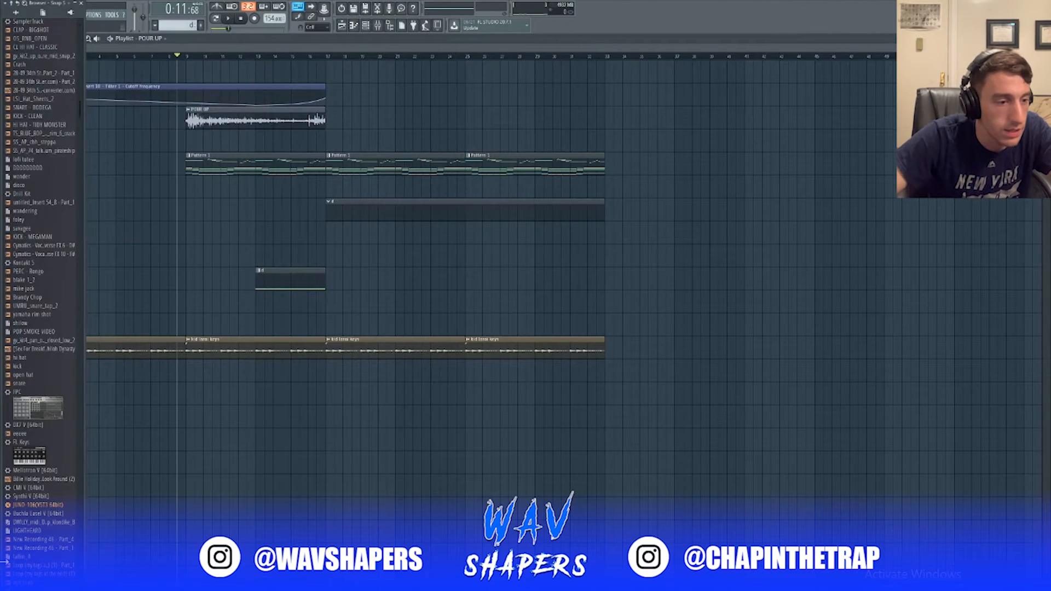
Collapse the recent files and packs folders in the browser and open the Beat Data folder on the F: drive.
scroll(63, 417, "up", 5)
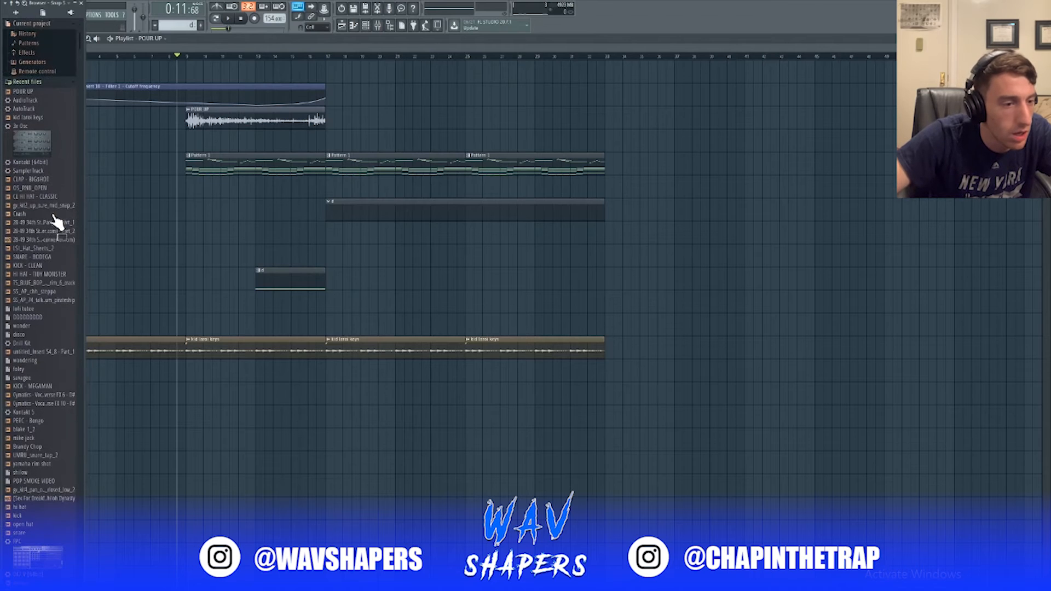
left_click(28, 83)
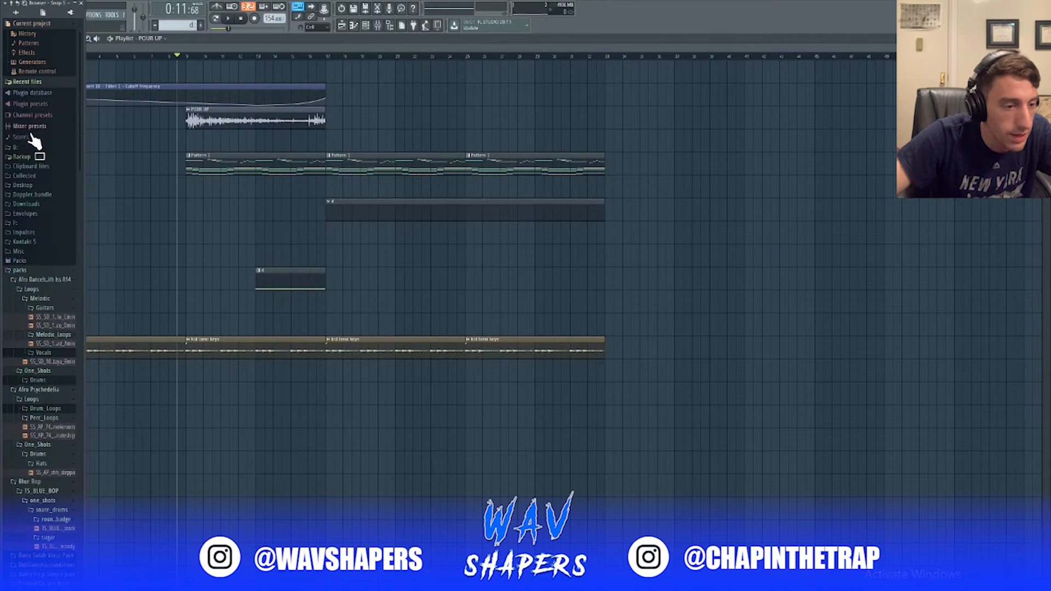
left_click(40, 272)
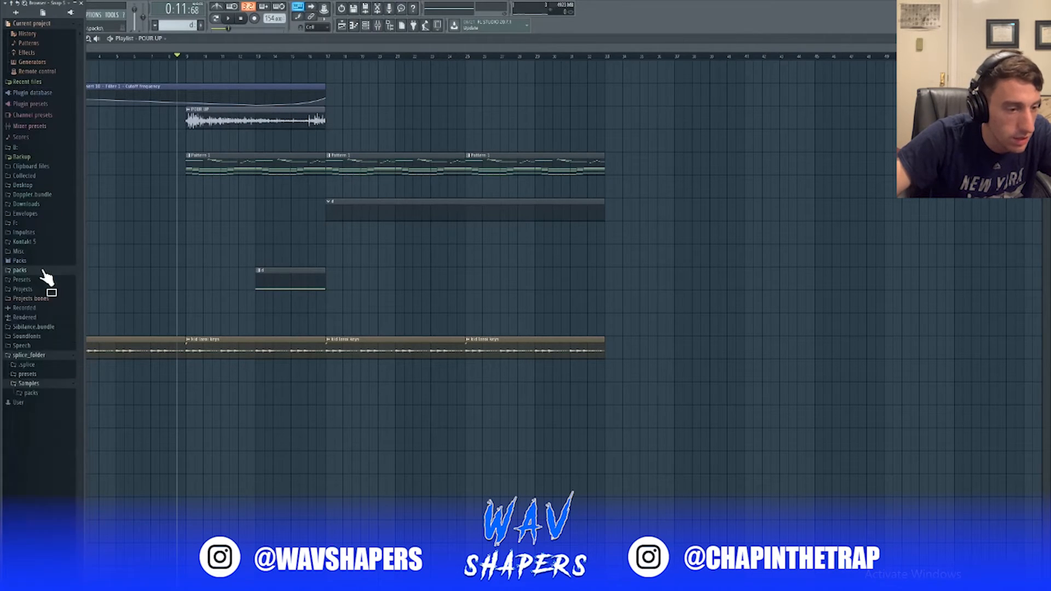
left_click(26, 224)
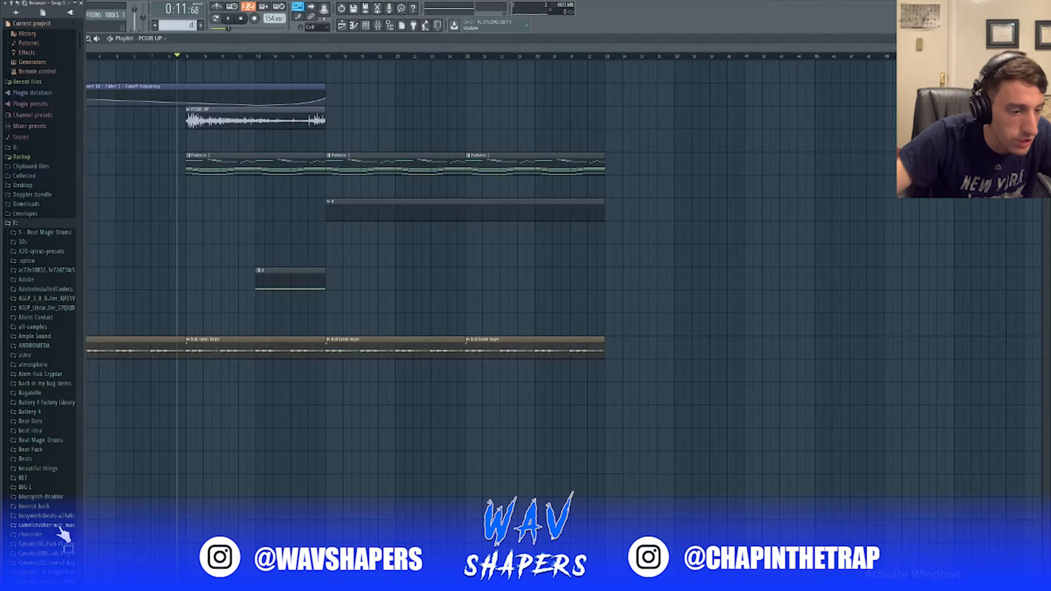
left_click(38, 423)
scroll(55, 504, "down", 2)
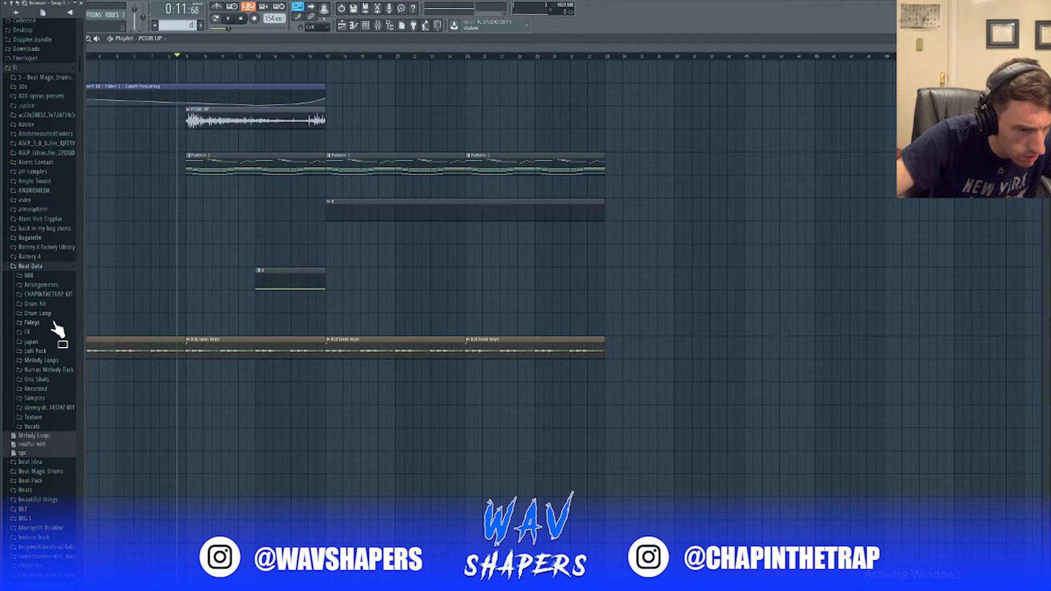
Find SNARE - BINK in the Snare folder of the wavshapers drum kit and load it into a new channel.
left_click(54, 305)
left_click(64, 399)
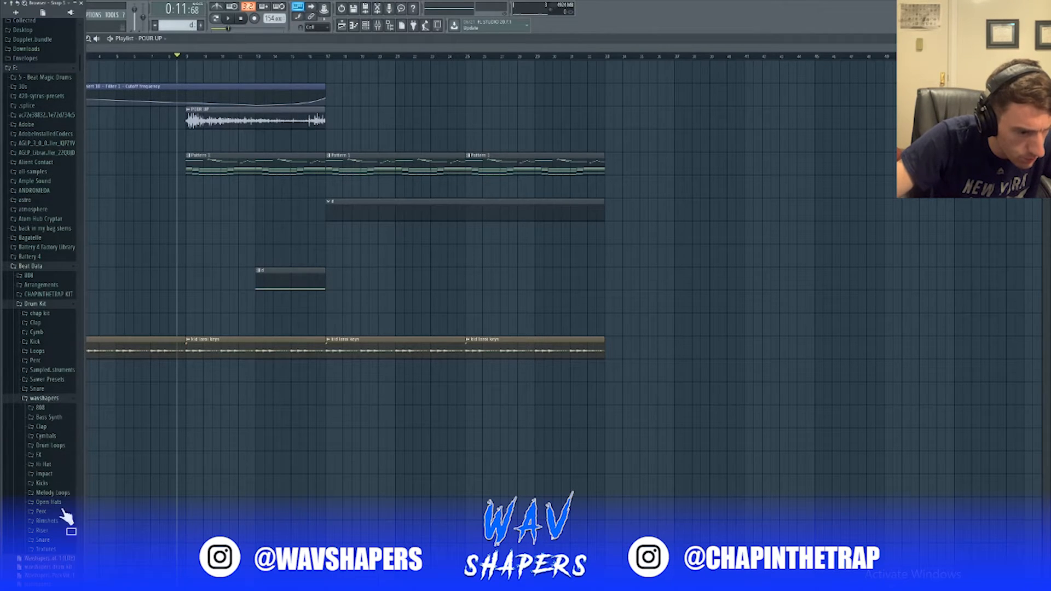
left_click(62, 541)
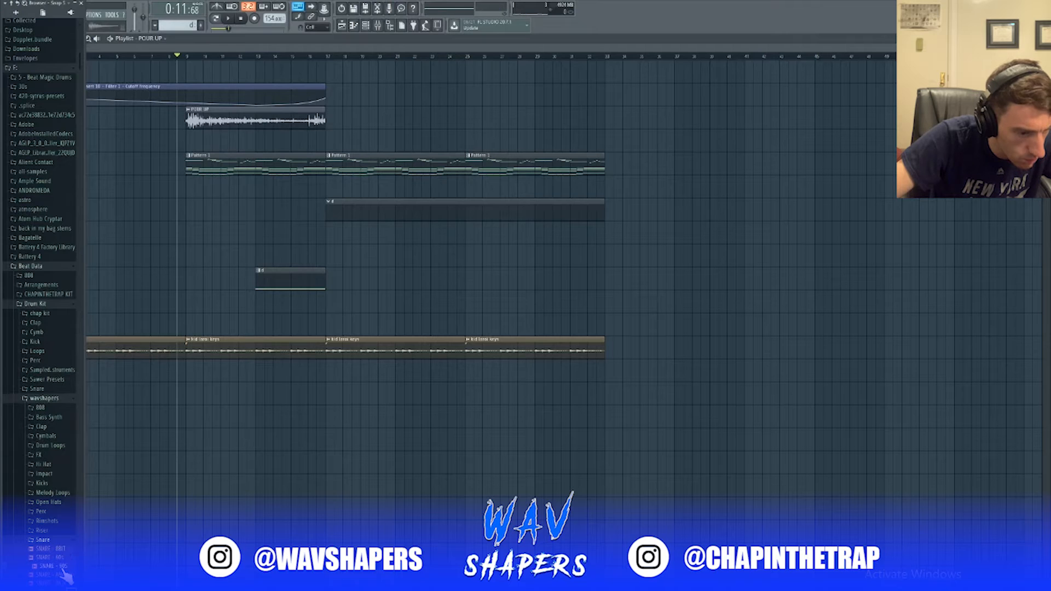
scroll(71, 482, "down", 4)
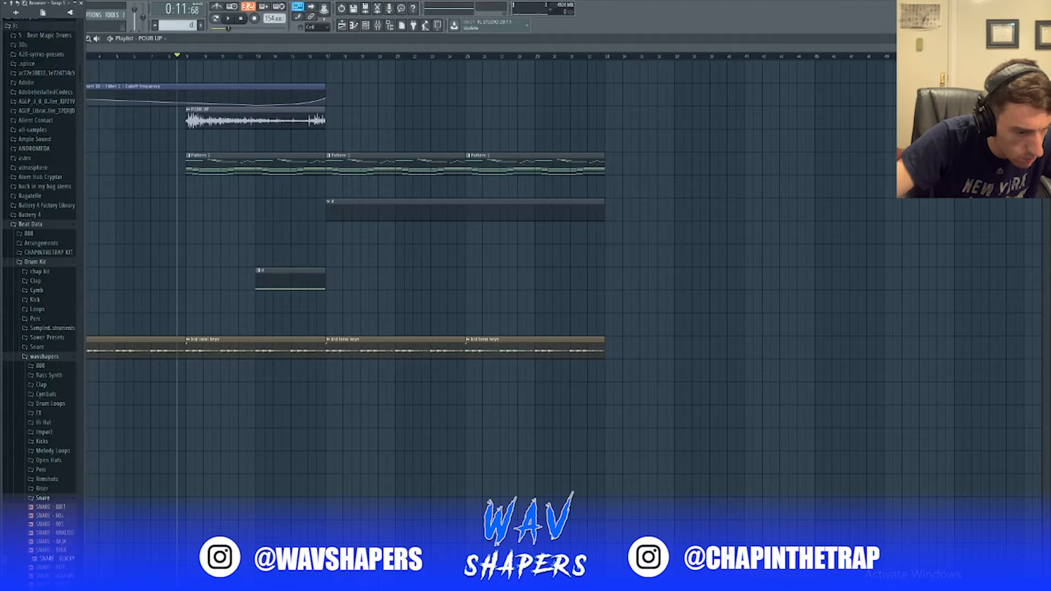
right_click(62, 489)
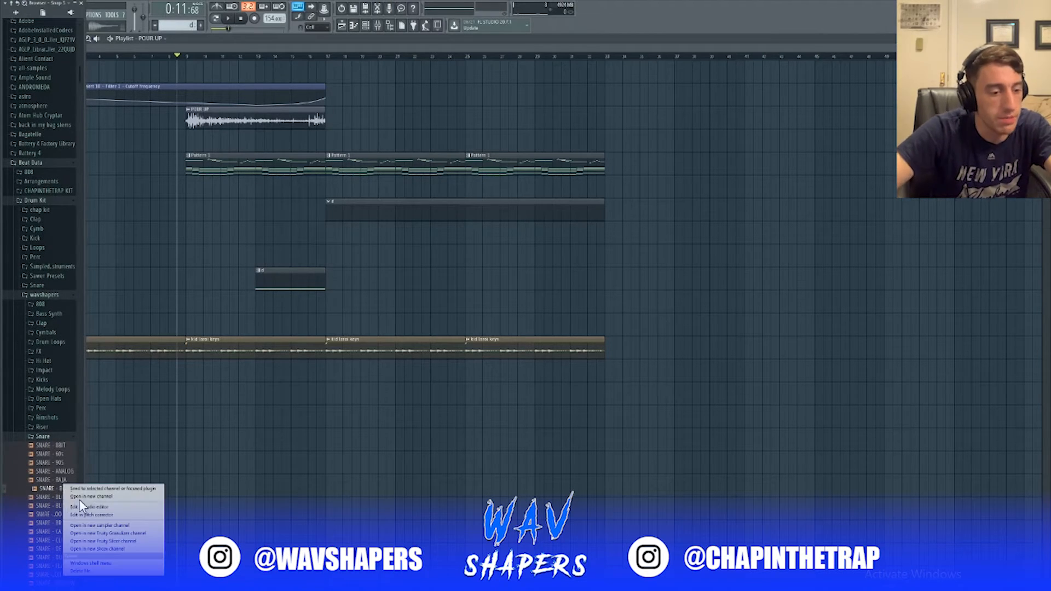
left_click(82, 497)
Load an open hi-hat sample from the wavshapers Open Hats folder into a new channel.
mouse_move(64, 488)
left_mouse_down()
mouse_move(52, 411)
mouse_move(43, 457)
mouse_move(54, 493)
left_mouse_up()
right_click(54, 493)
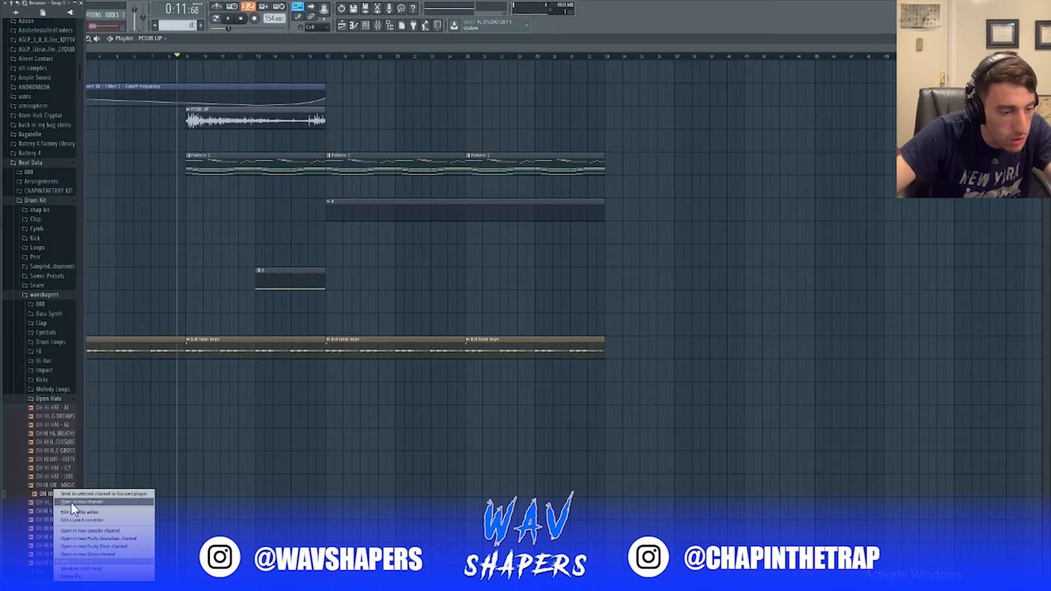
left_click(70, 502)
key("Escape")
Load CL HI HAT - CH from the wavshapers Hi Hat folder into a new channel and collapse that folder.
left_click(41, 361)
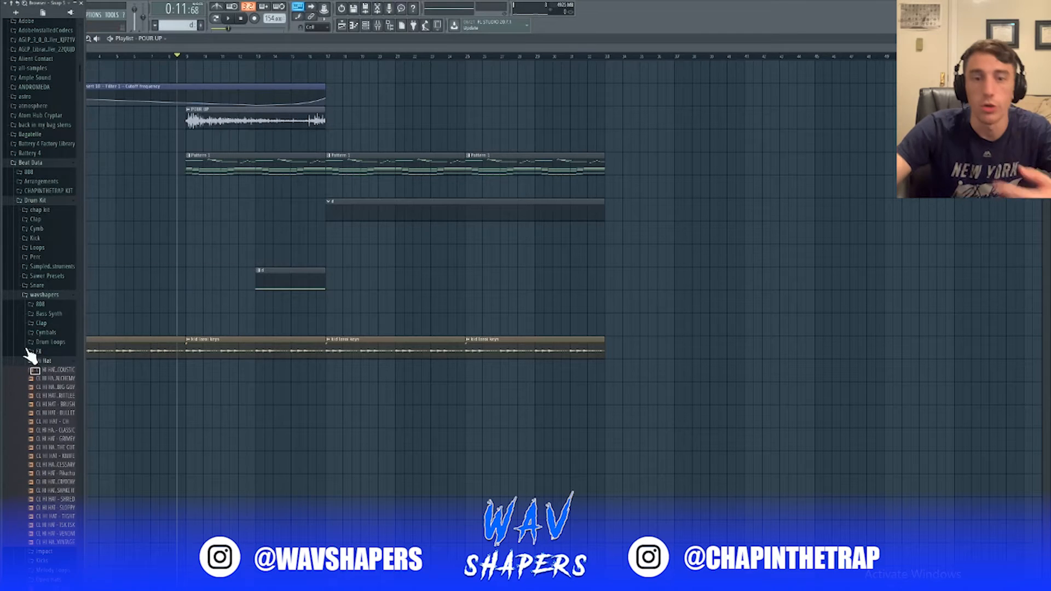
left_click_drag(30, 356, 58, 421)
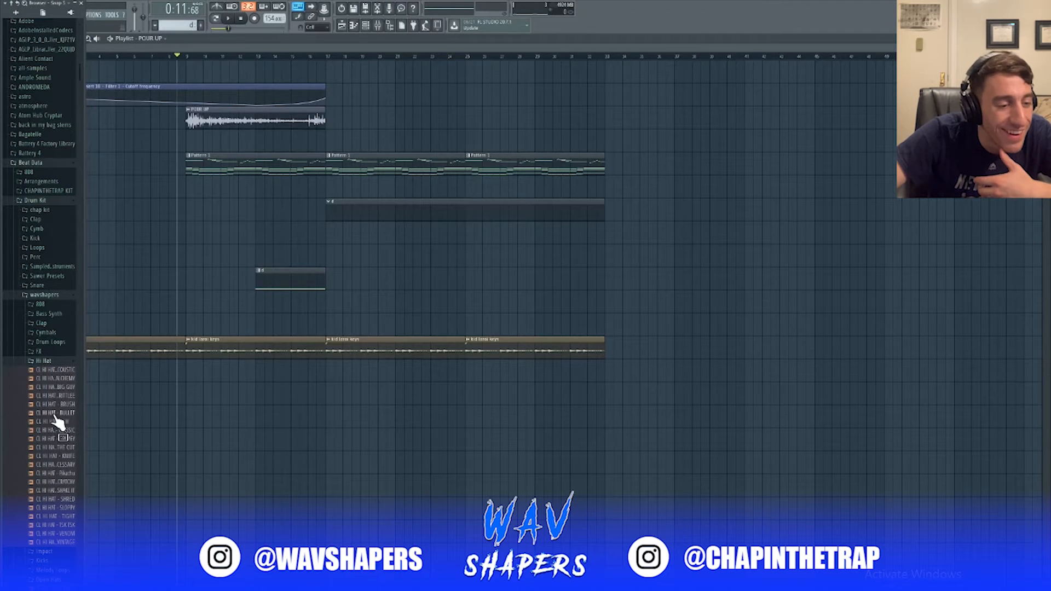
left_click(56, 421)
right_click(54, 427)
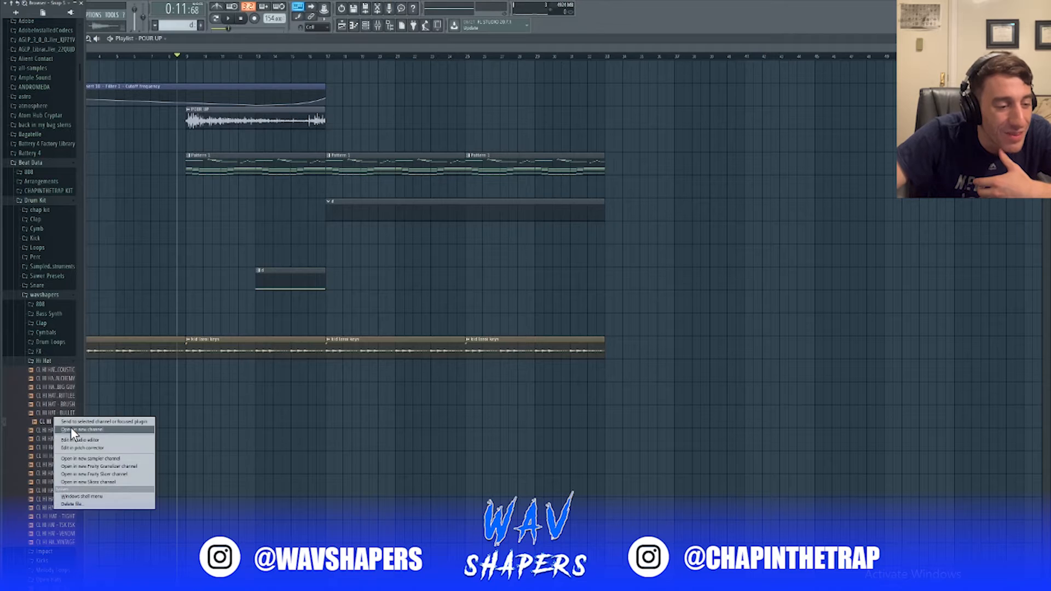
left_click(74, 432)
left_click(47, 361)
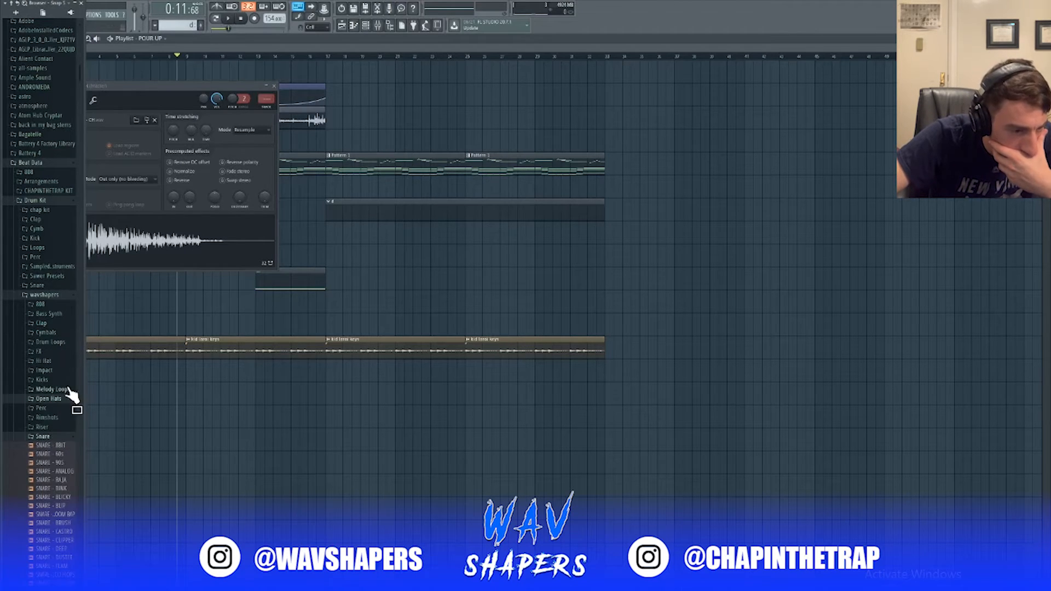
Load KICK - BLAM from the wavshapers Kicks folder into a new channel and open the channel rack for the pattern clip at bar 17.
left_click(65, 384)
left_click(64, 379)
left_click(61, 380)
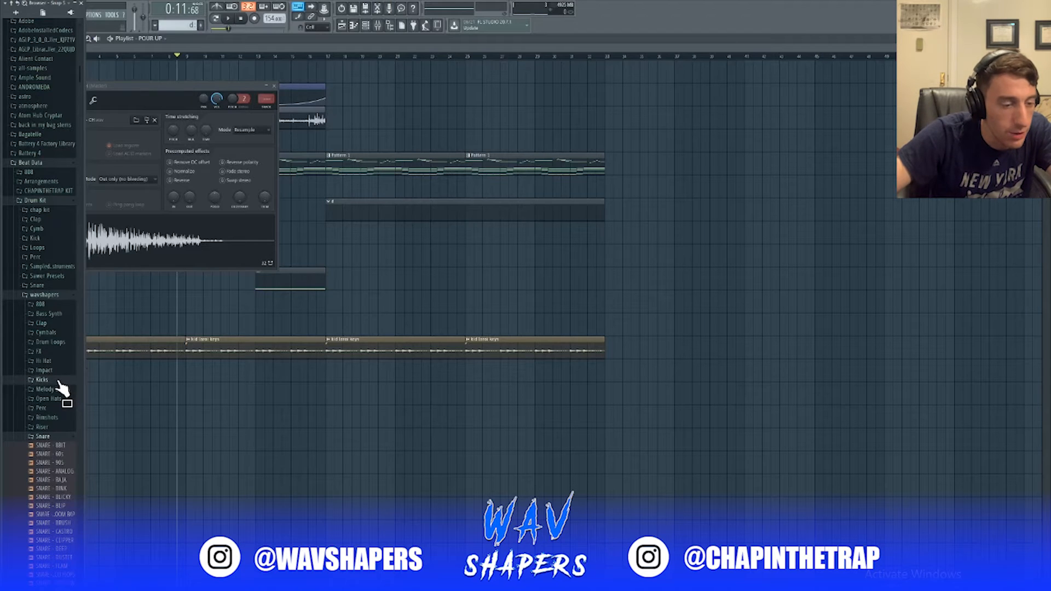
left_click(48, 406)
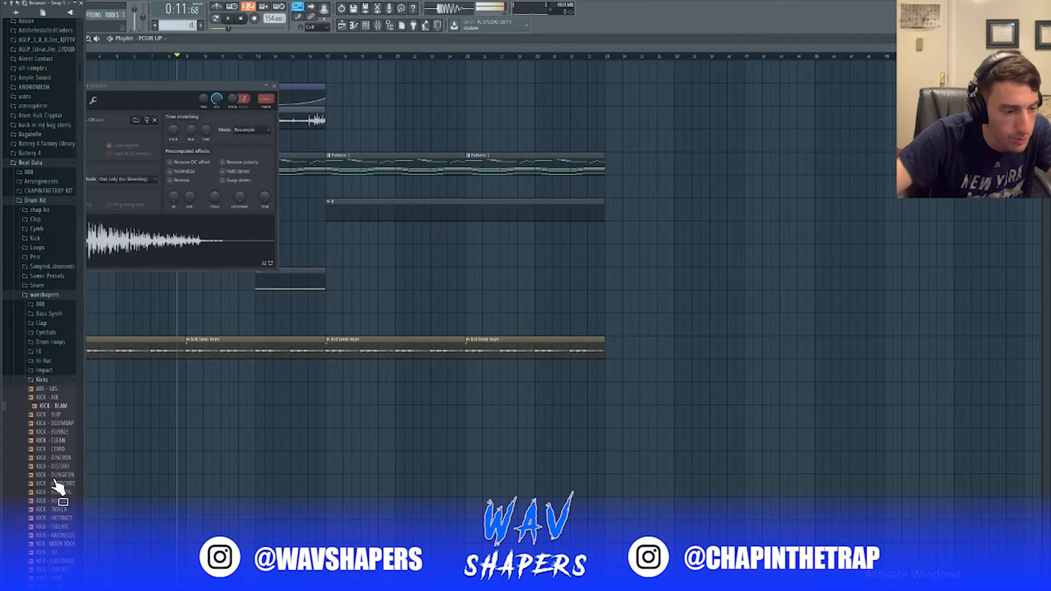
right_click(55, 406)
left_click(106, 416)
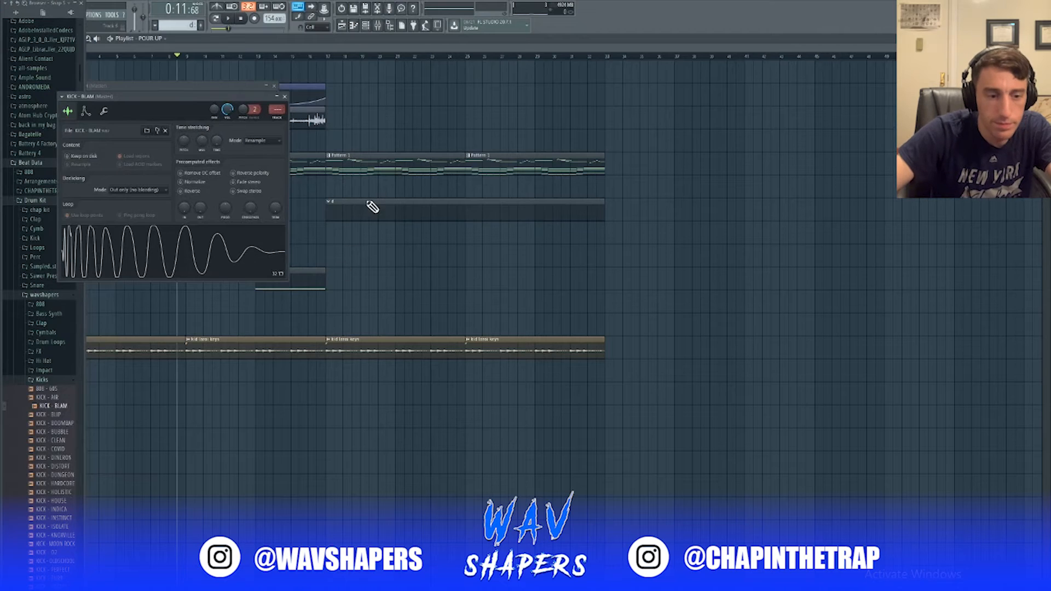
double_click(357, 218)
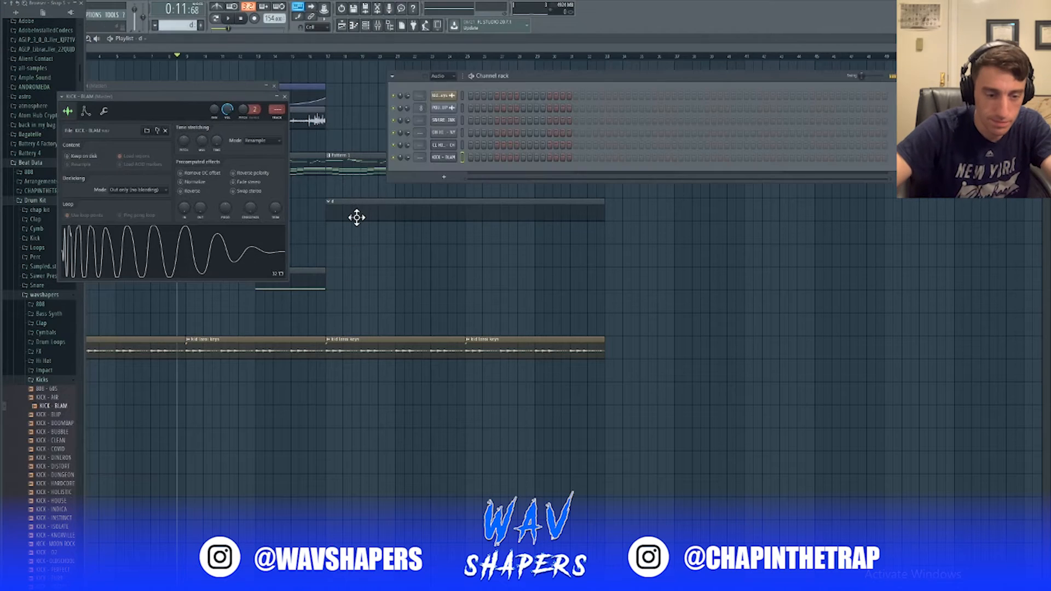
Collapse the Kicks folder, audition samples in the wavshapers Perc folder and load PERC - RIMSHOT into a new channel.
left_click(41, 380)
left_click(55, 437)
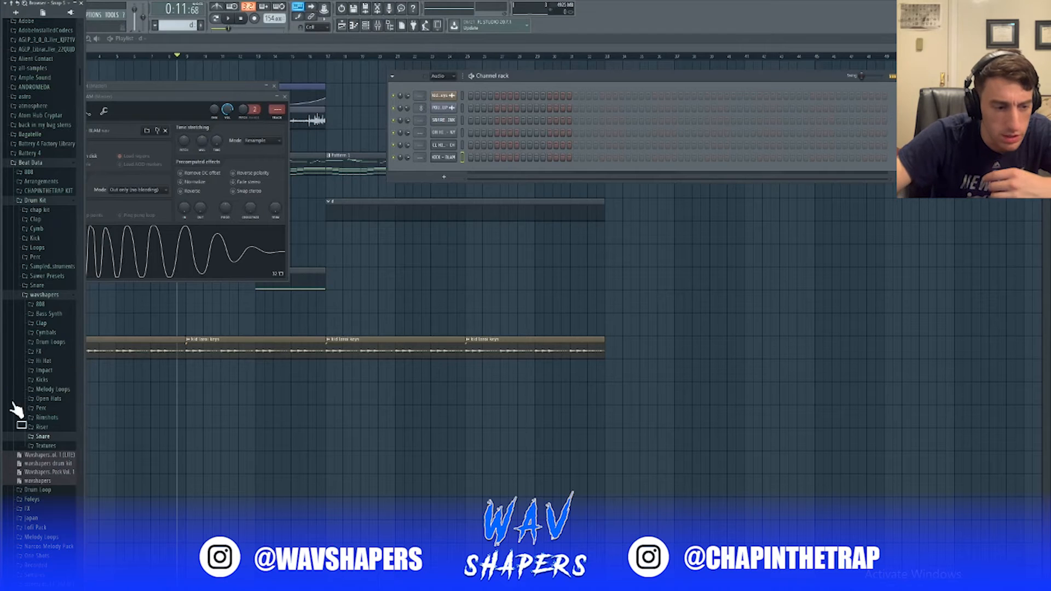
left_click(40, 408)
scroll(66, 486, "down", 5)
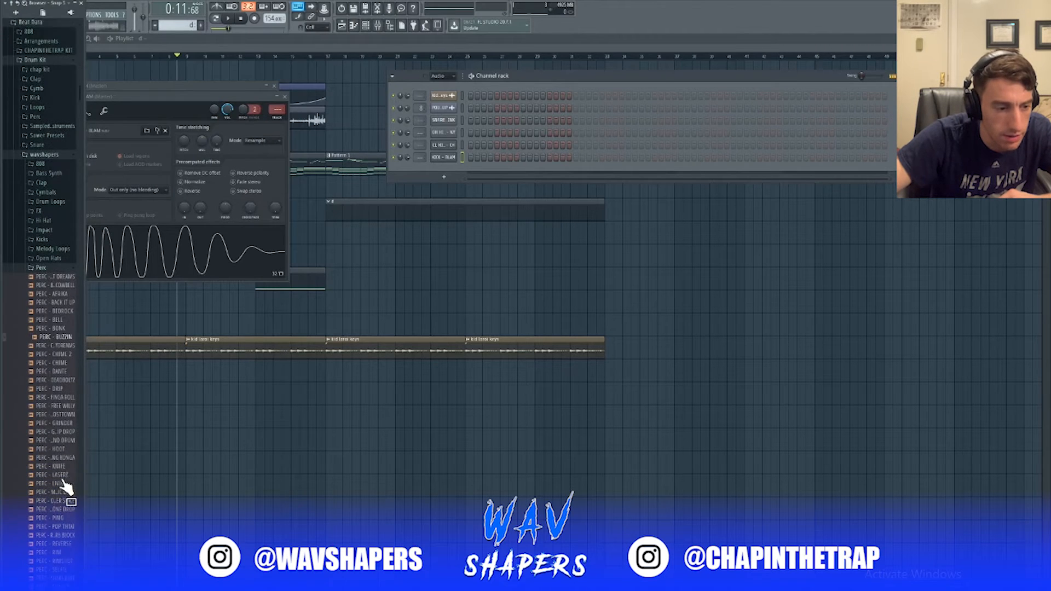
scroll(63, 486, "down", 1)
left_click(55, 409)
left_click(55, 452)
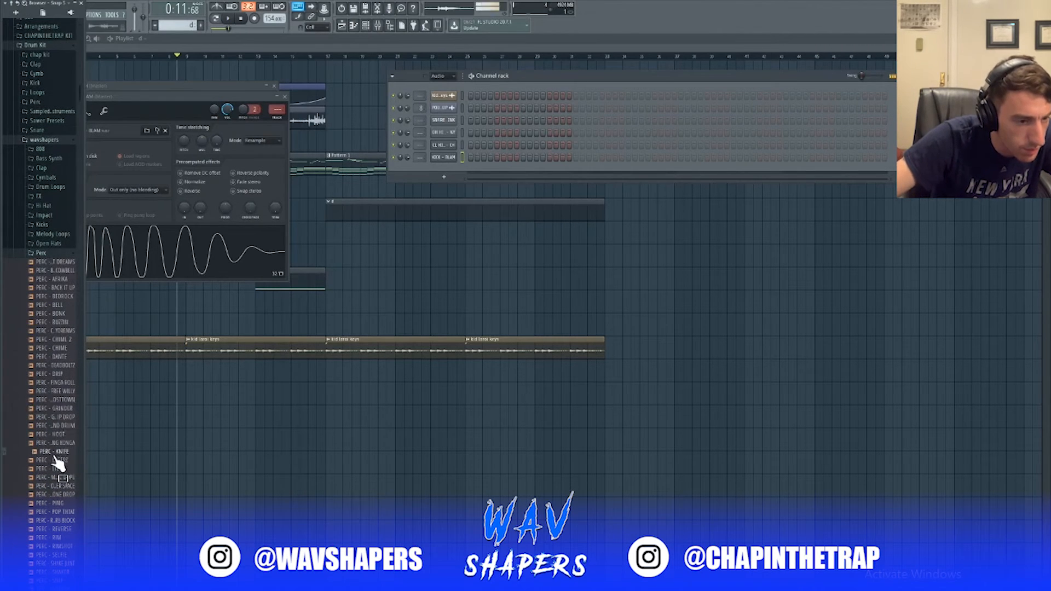
left_click(49, 487)
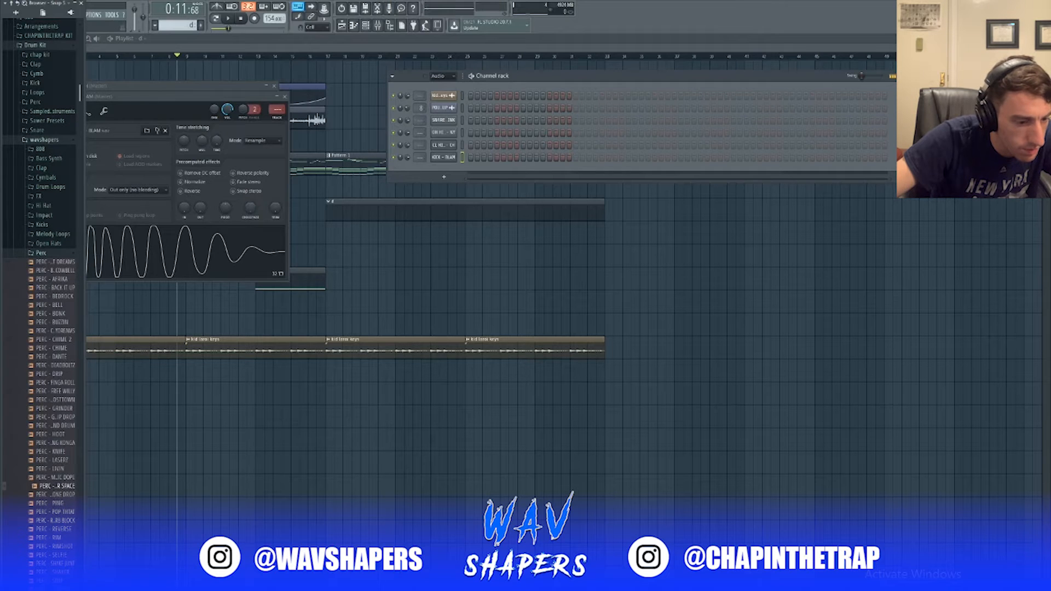
right_click(58, 546)
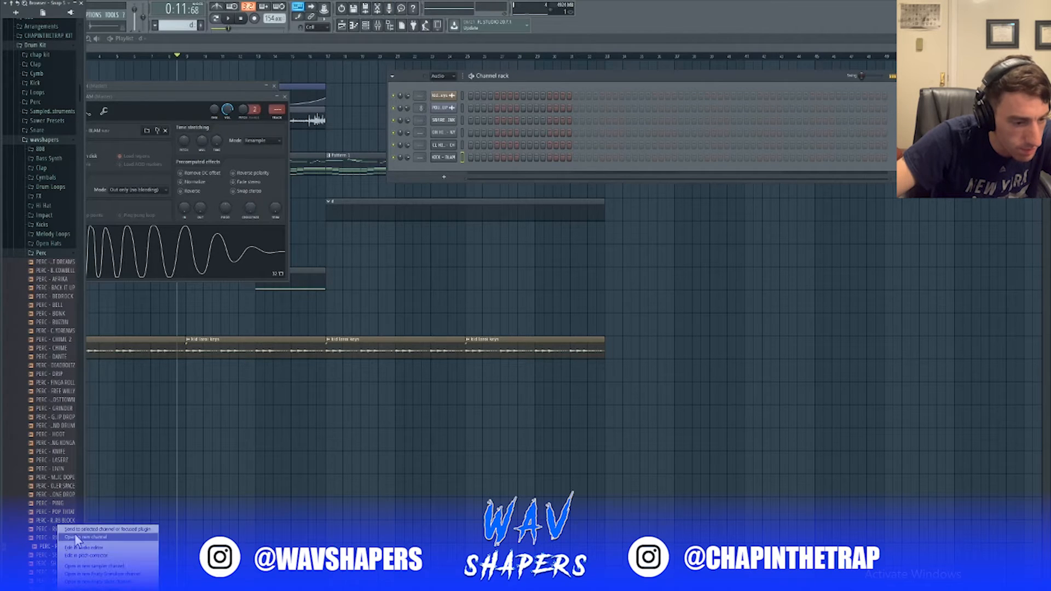
left_click(75, 537)
Load PERC - SELFIE and the percussion sample two entries below it into new channels.
right_click(66, 557)
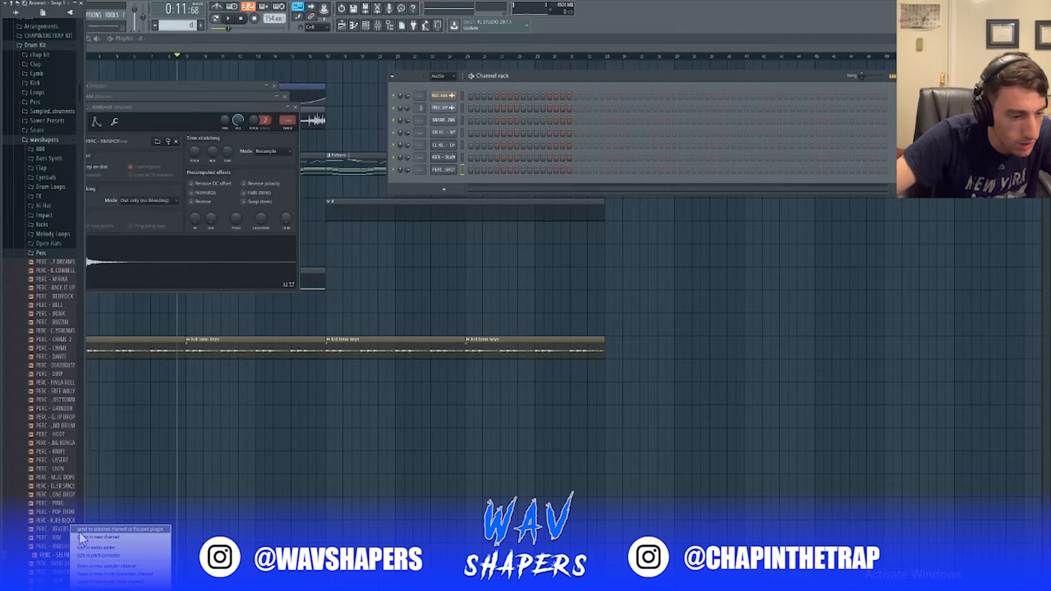
left_click(81, 538)
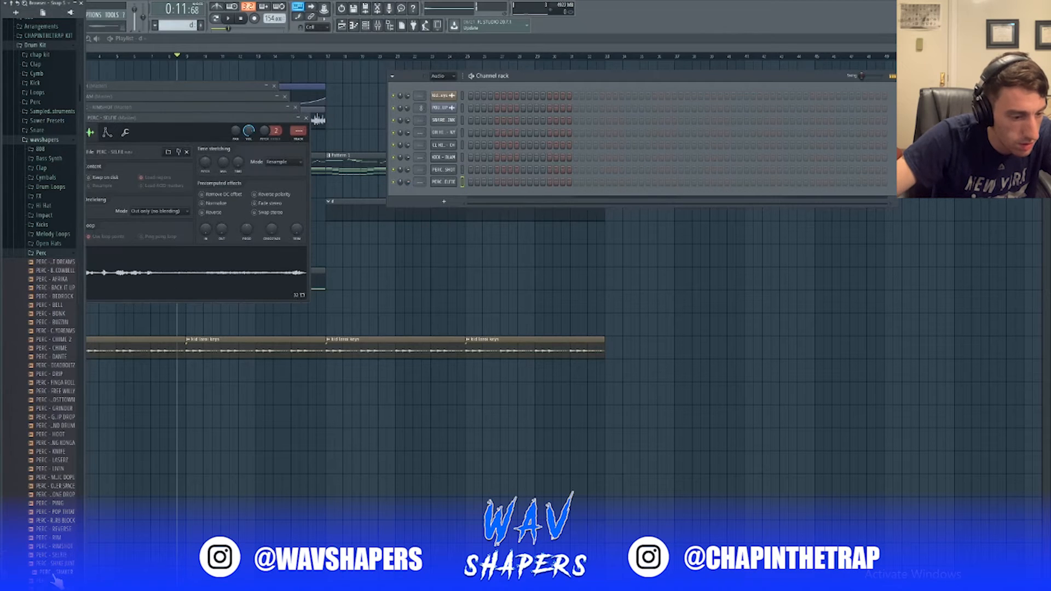
right_click(55, 574)
left_click(77, 536)
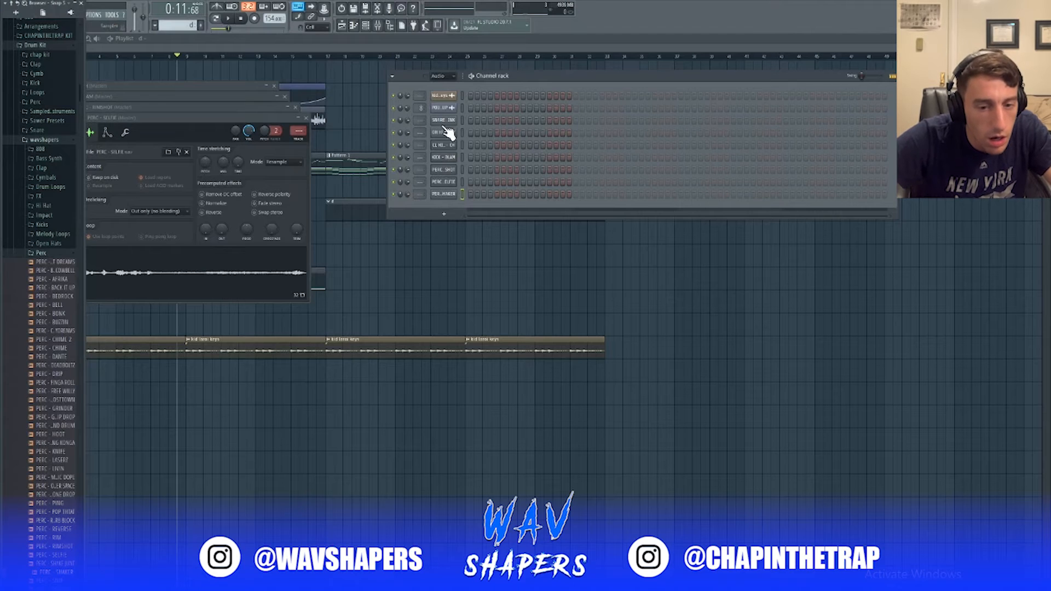
Place kicks on steps 1, 7 and 13 of the KICK - BLAM channel while playing the arrangement from bar 17.
left_click(879, 132)
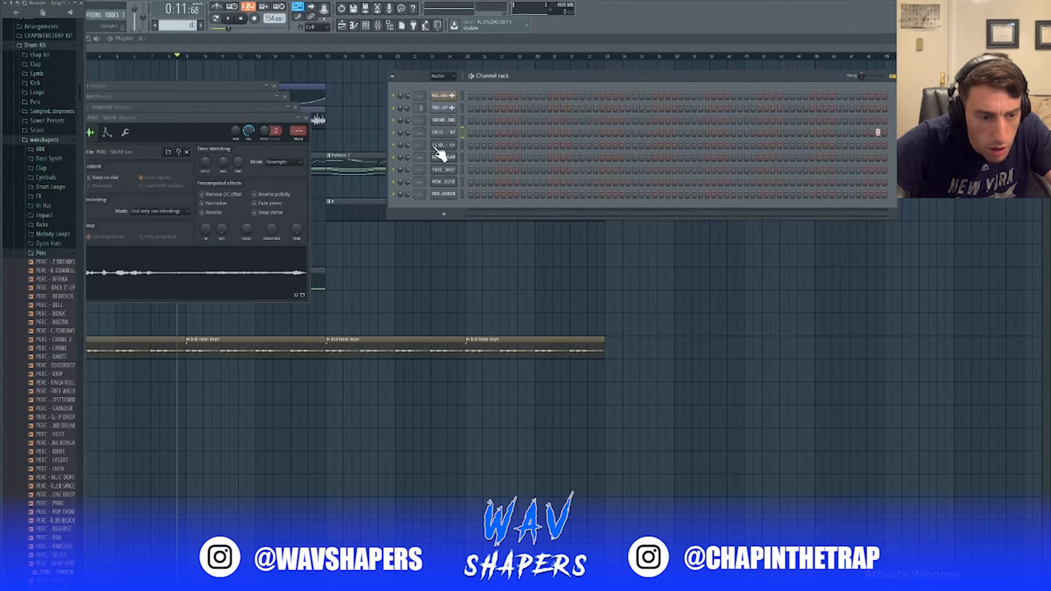
left_click(878, 133)
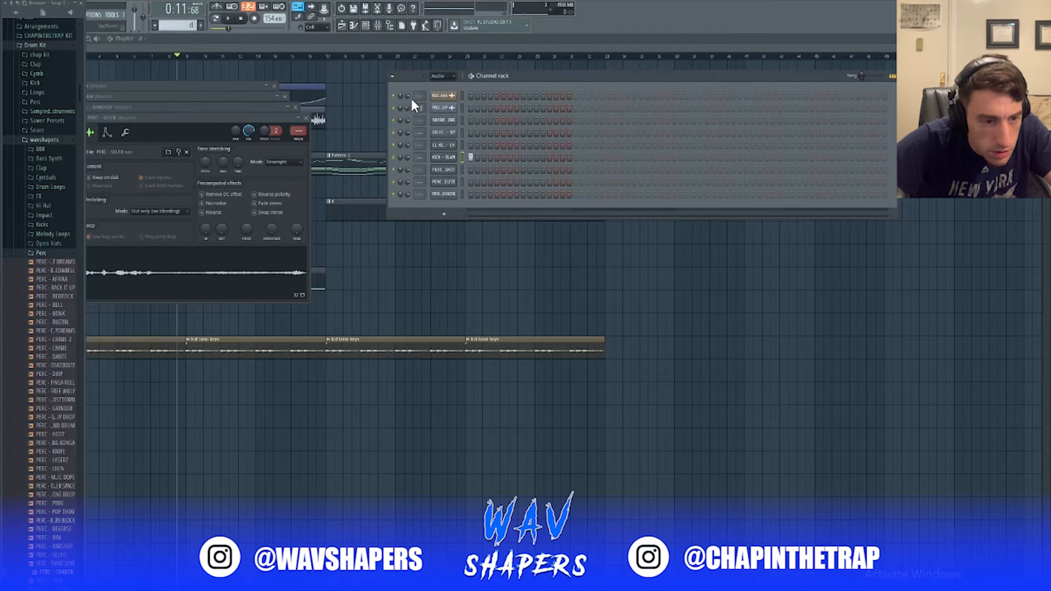
left_click(328, 57)
key("F6")
key("space")
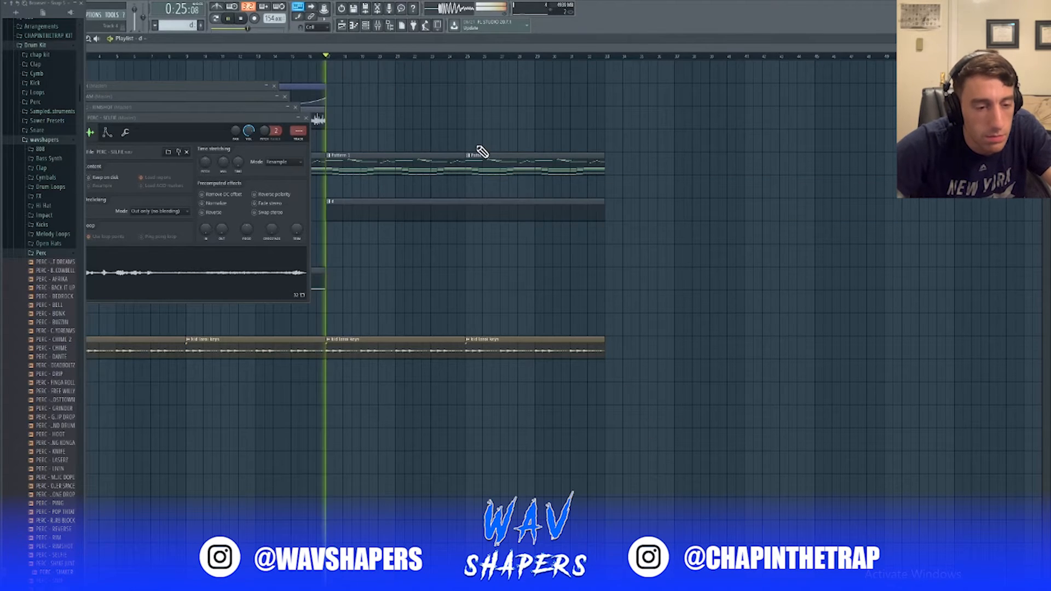
key("F5")
key("F6")
left_click(510, 157)
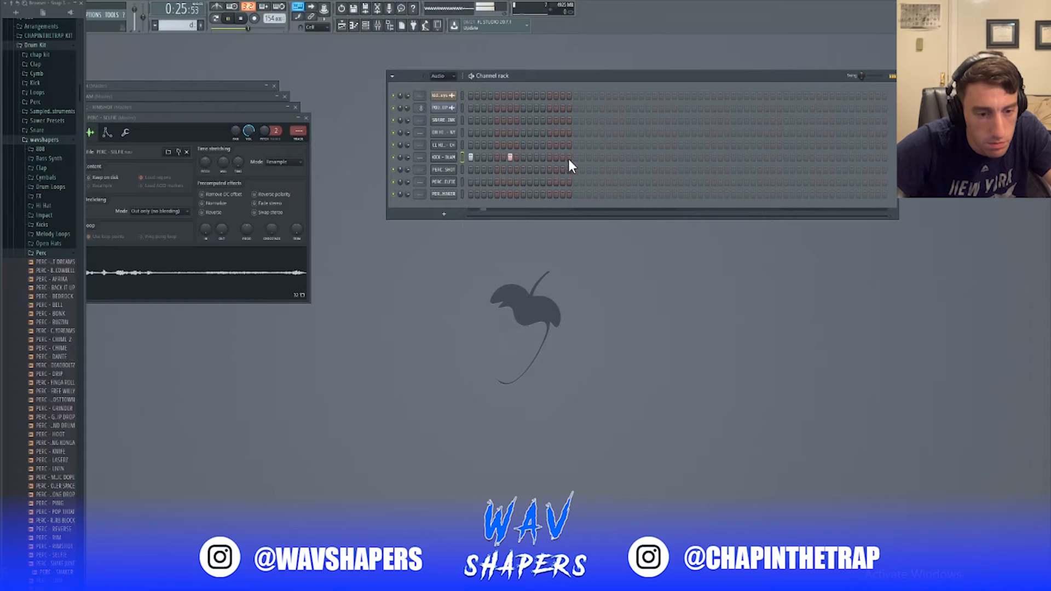
left_click(549, 158)
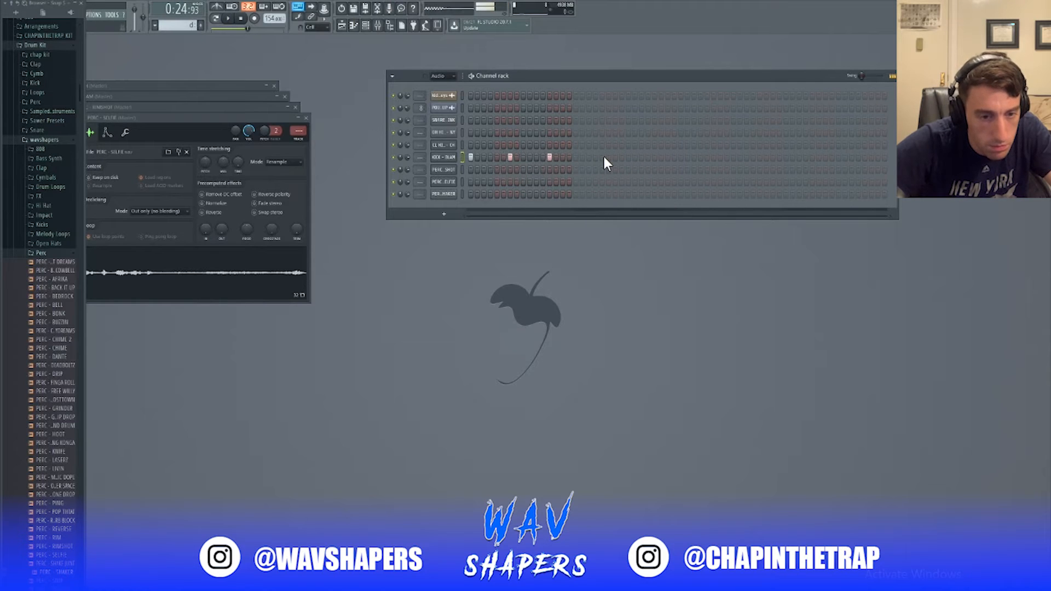
key("space")
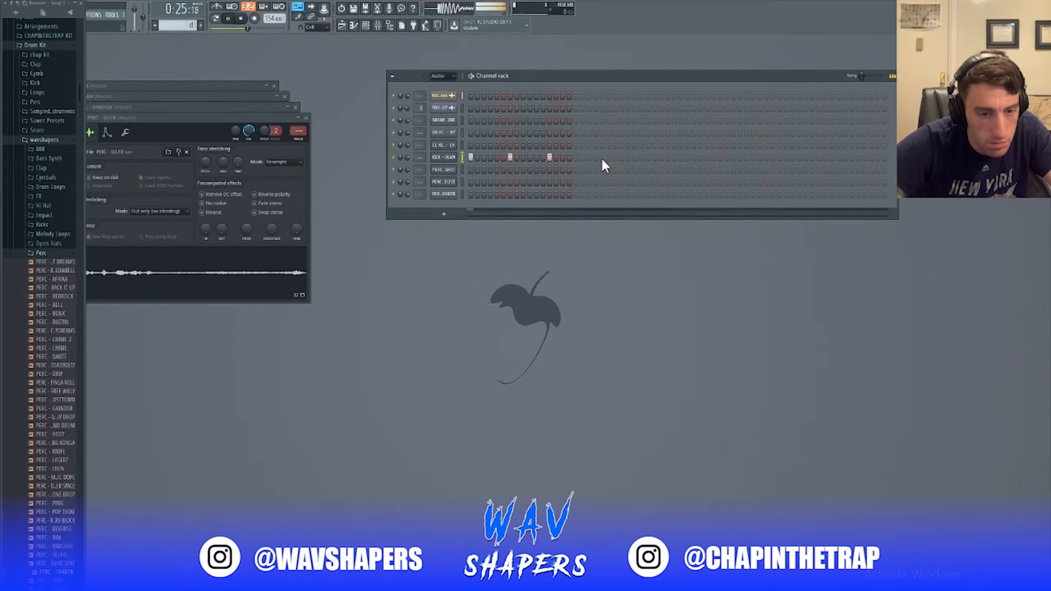
Extend the KICK - BLAM pattern with hits on steps 21, 27, 31, 33, 39, 45, 53, 59 and 63.
left_click(655, 158)
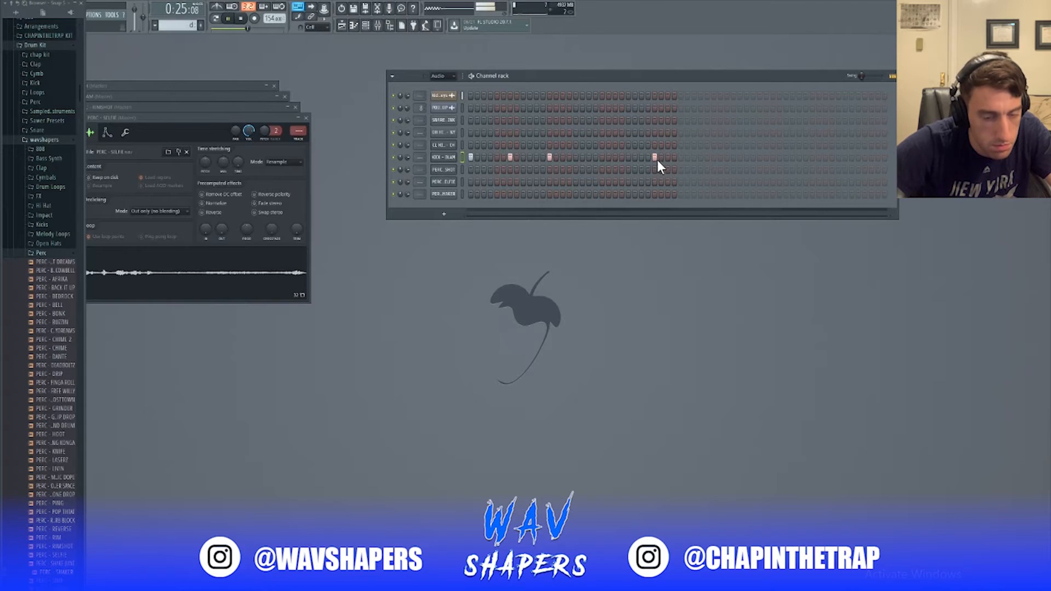
left_click(655, 158)
left_click(668, 158)
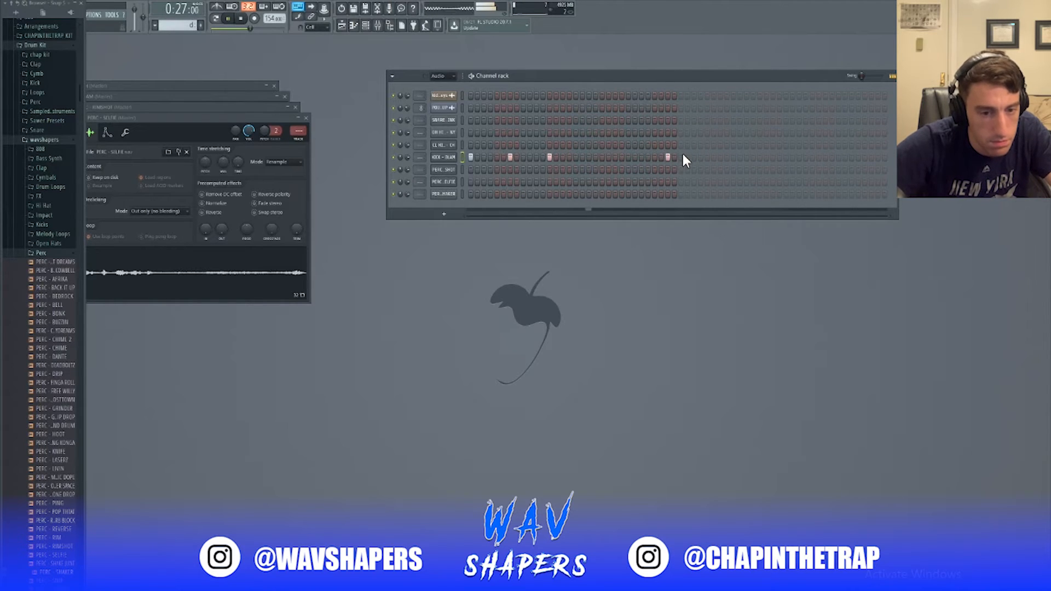
left_click(681, 158)
left_click(721, 158)
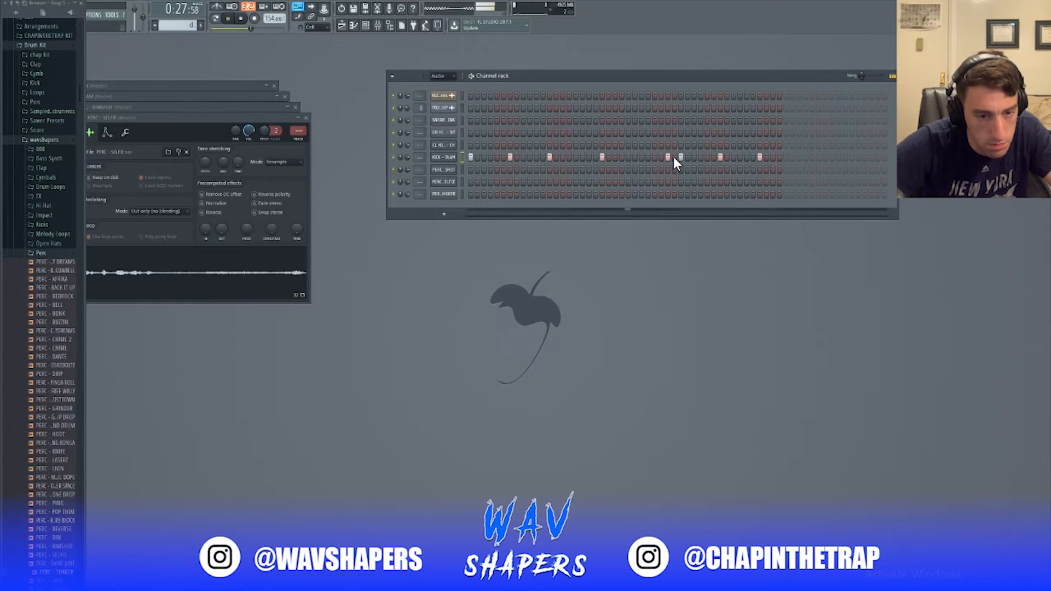
left_click(642, 158)
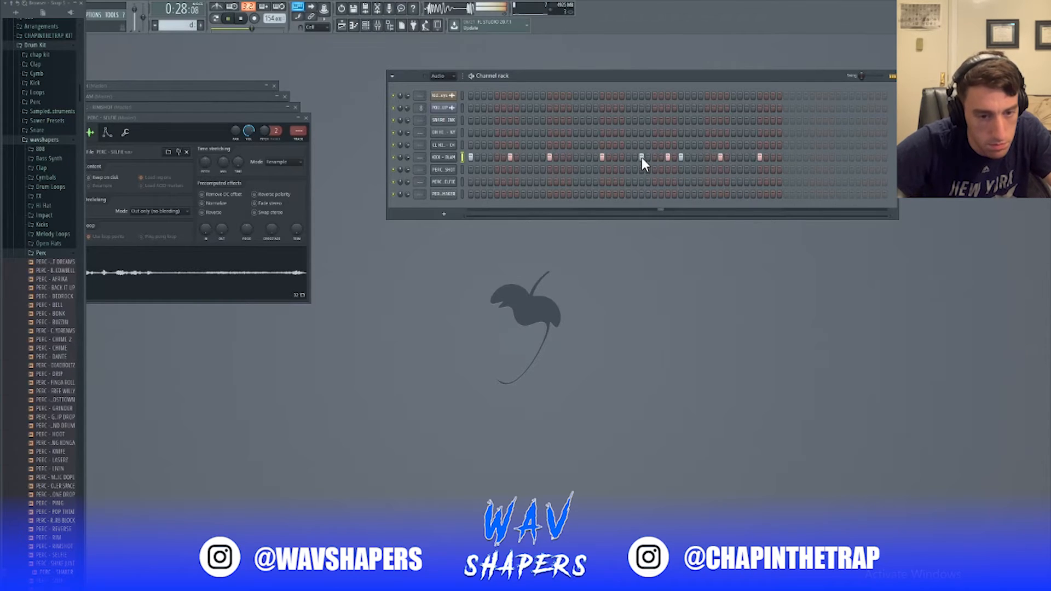
left_click(813, 158)
left_click(838, 158)
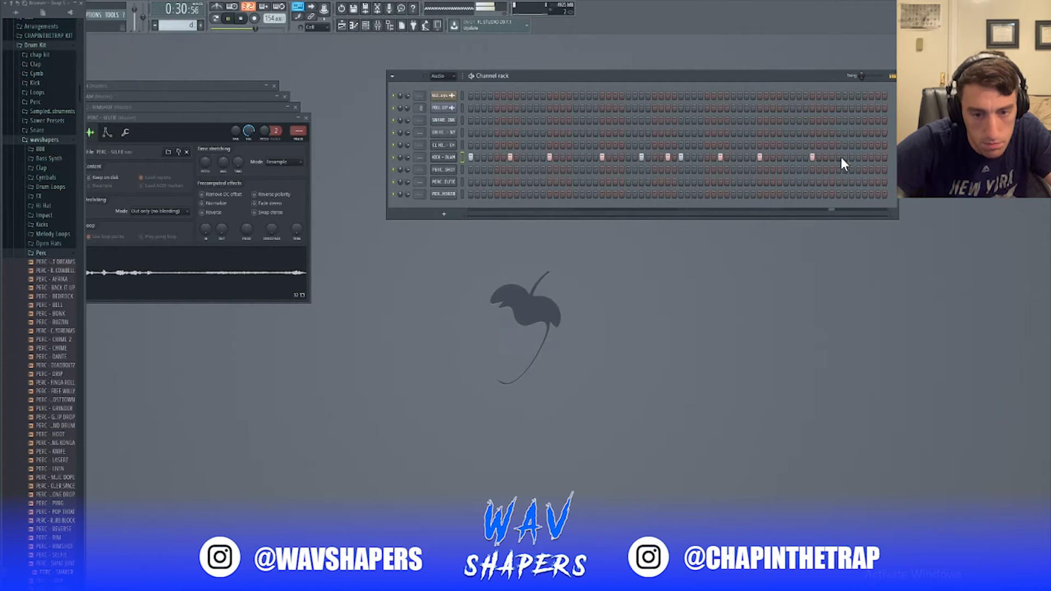
left_click(879, 158)
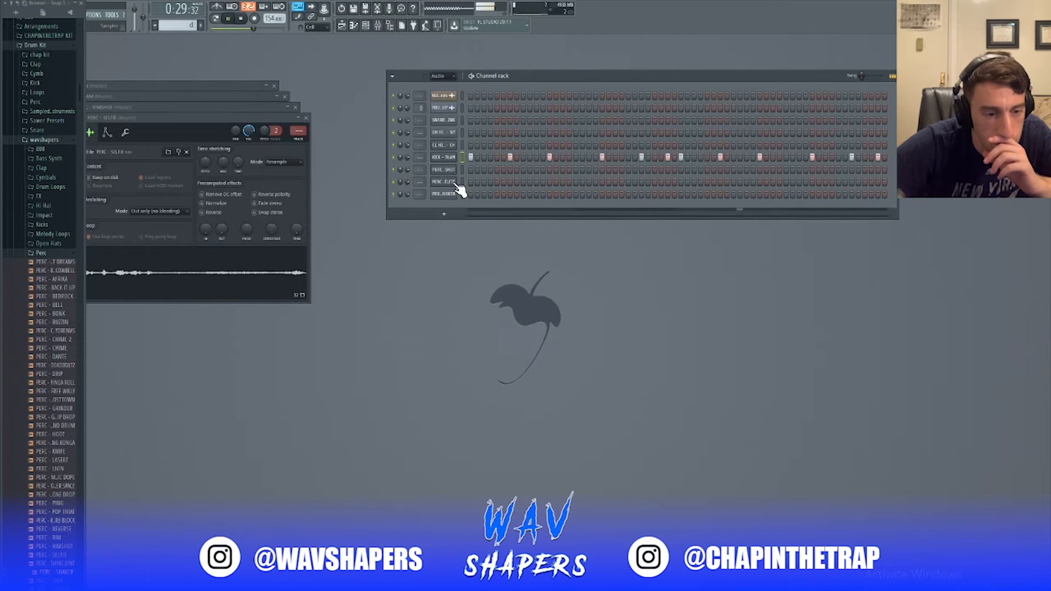
In the kick's piano roll, repeat the four-bar pattern through bar 8 and shift its last two kicks half a beat earlier.
right_click(455, 158)
left_click(478, 159)
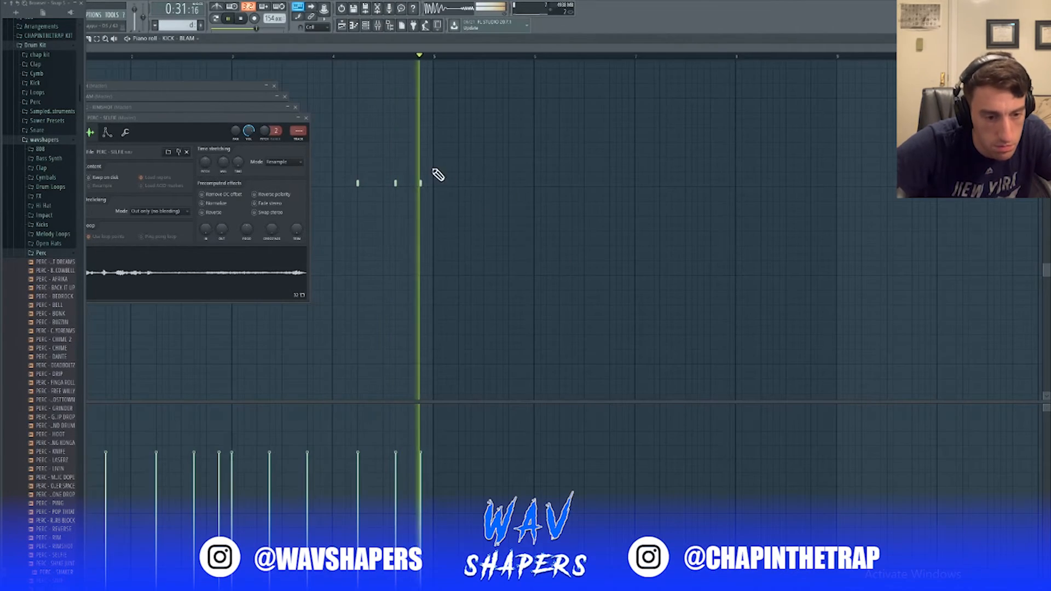
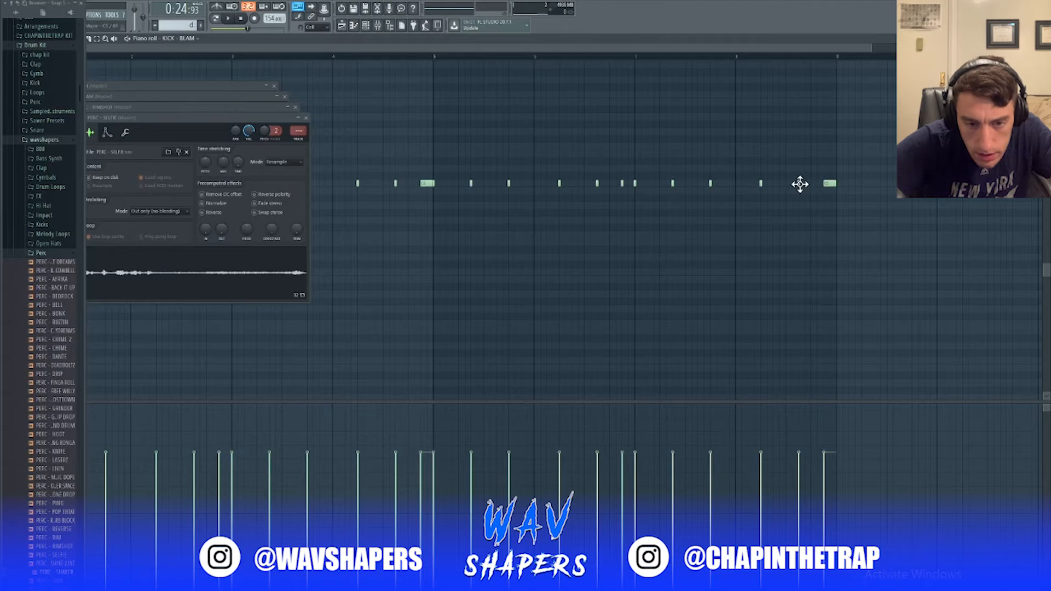
mouse_move(800, 184)
left_mouse_down()
mouse_move(788, 188)
mouse_move(819, 188)
mouse_move(811, 190)
left_mouse_up()
key("space")
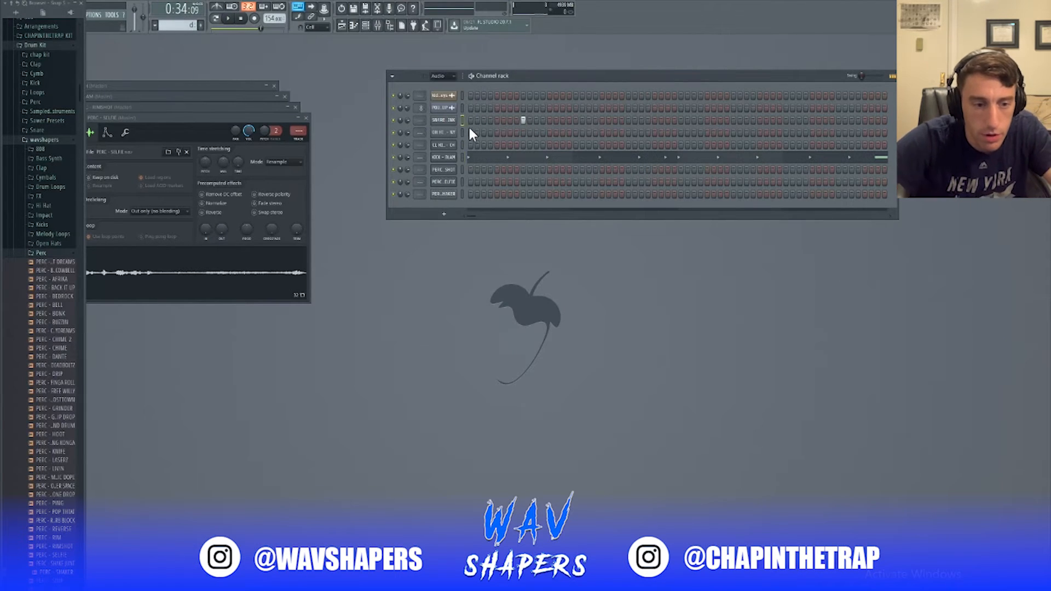
Place snare hits on steps 9, 25, 41 and 57 of the SNARE - BINK channel during playback.
left_click(444, 121)
key("space")
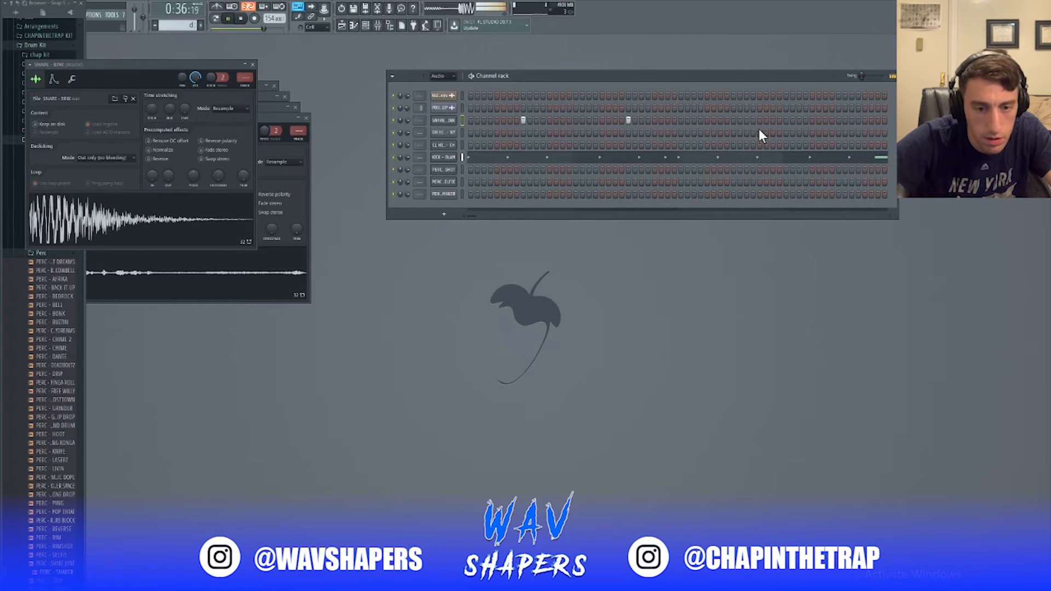
left_click(733, 120)
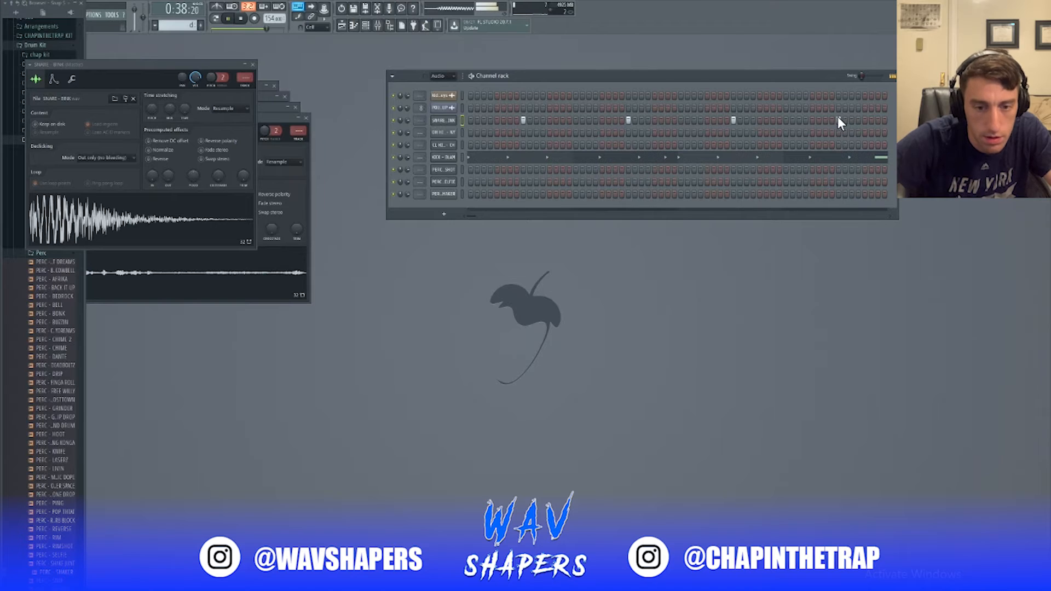
left_click(838, 120)
key("space")
Open the SNARE - BINK channel in the piano roll and close the sampler windows and the file browser covering it.
right_click(471, 113)
key("Escape")
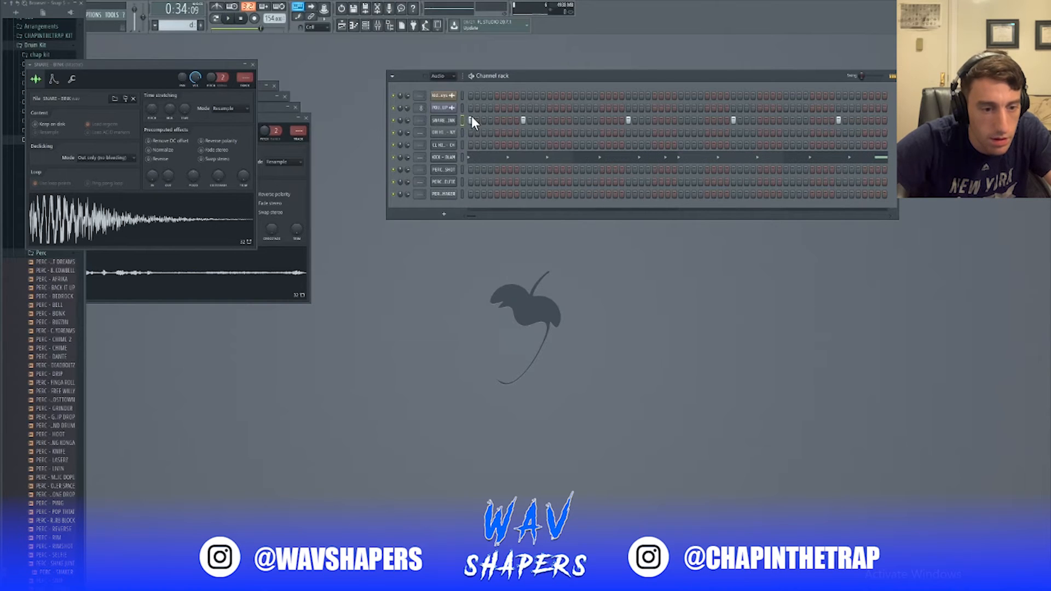
right_click(472, 117)
left_click(478, 120)
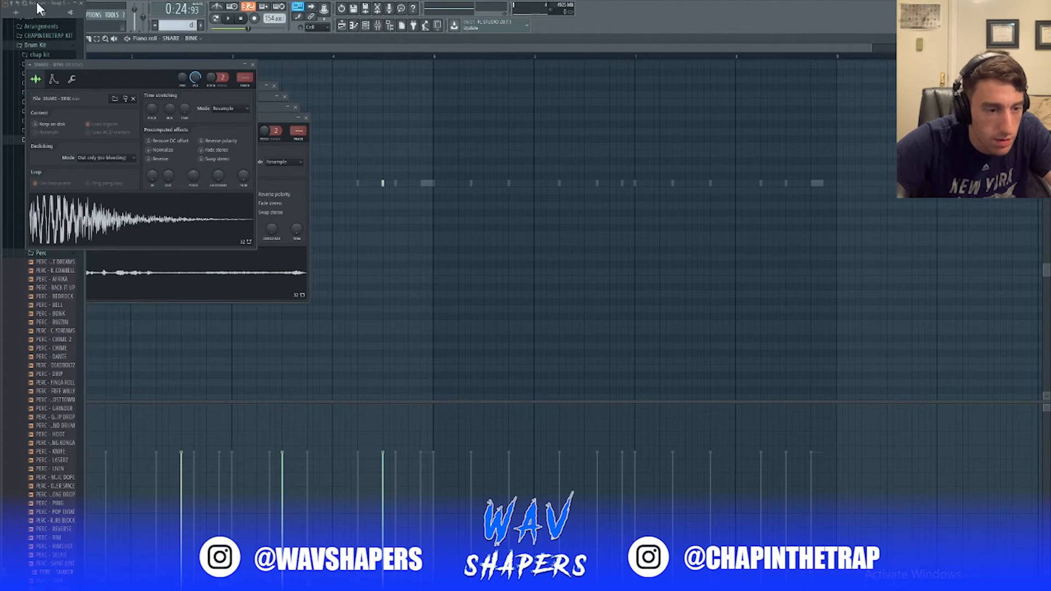
left_click(253, 65)
left_click(273, 86)
left_click(285, 97)
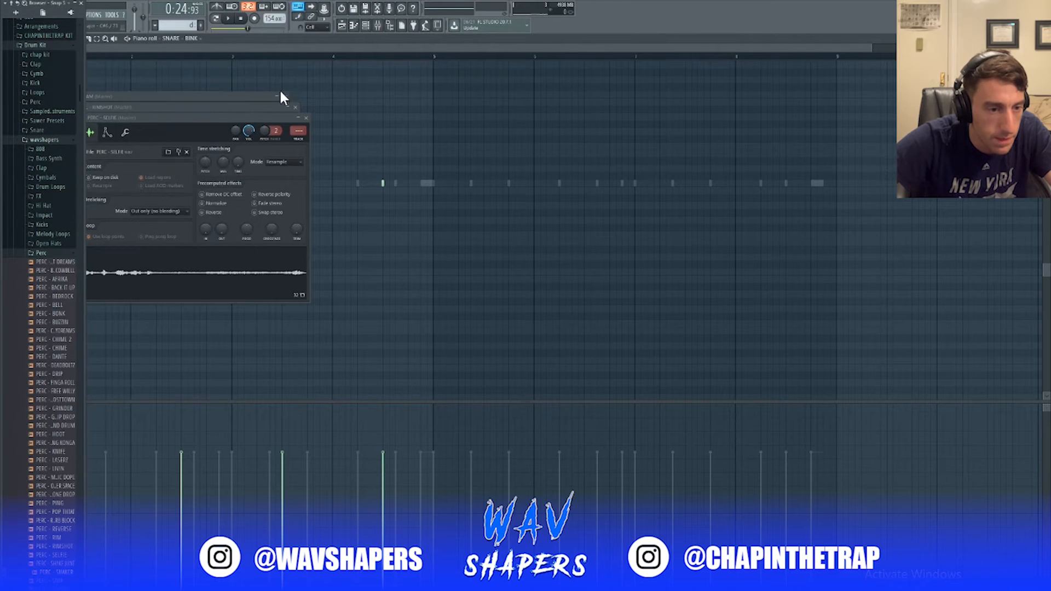
left_click(296, 108)
left_click(285, 98)
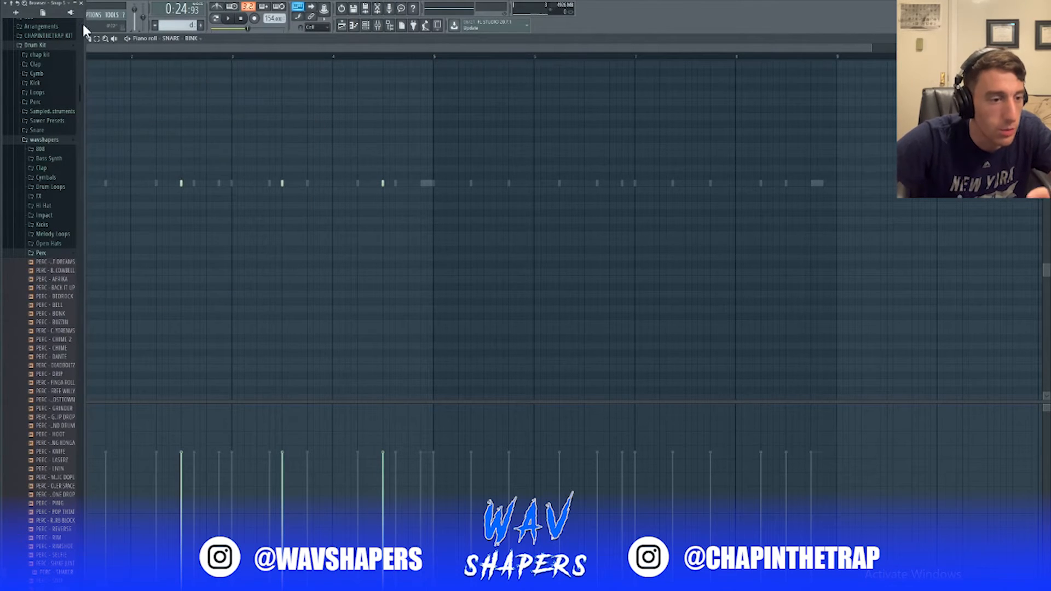
left_click(81, 3)
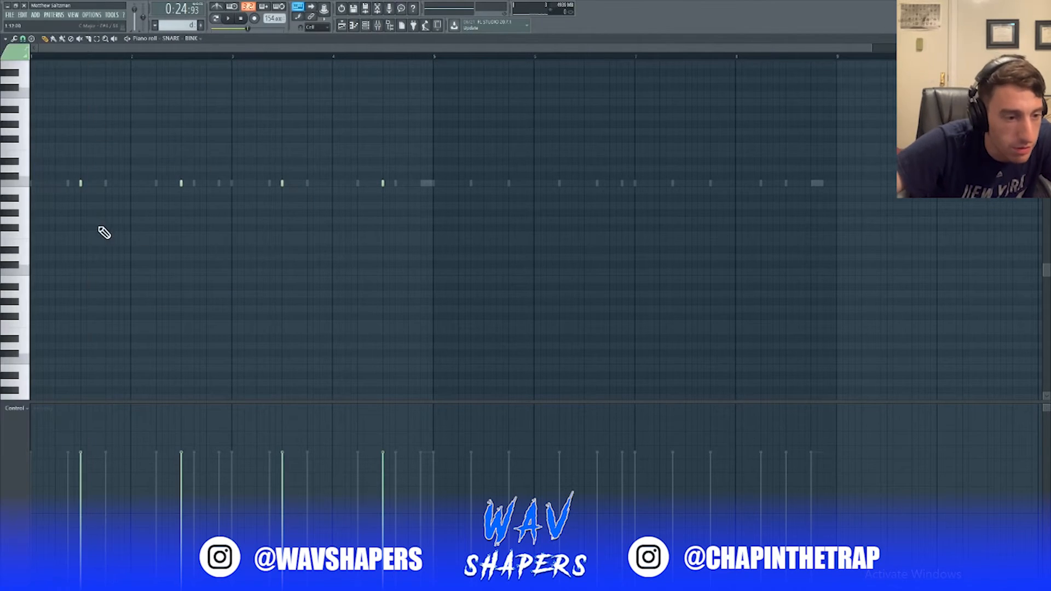
Add two snare notes an octave up, half a beat either side of bar 2's start, and one main-pitch note half a beat before bar 4.
left_click(122, 183)
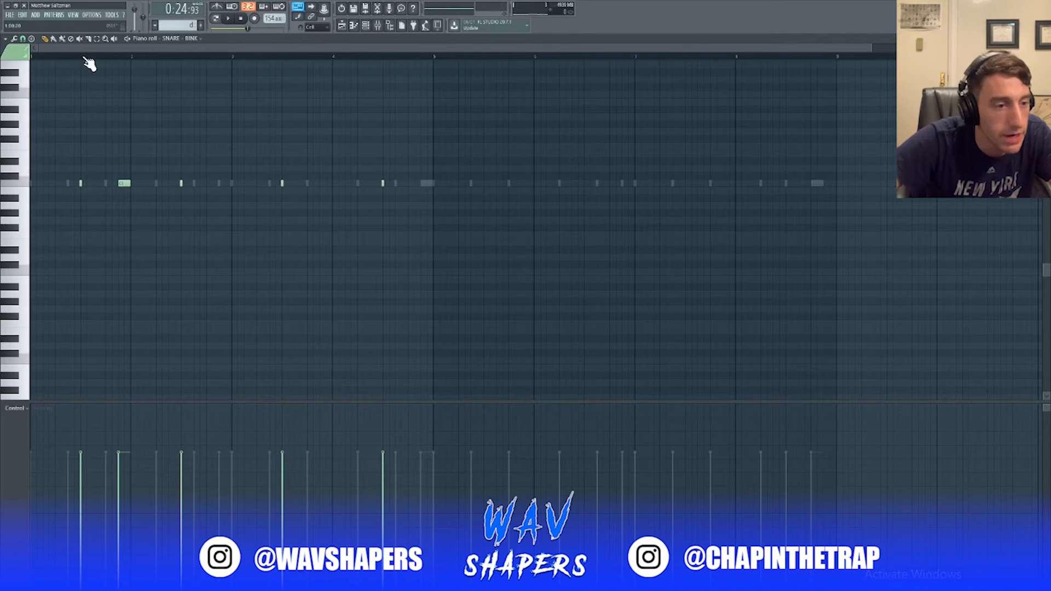
mouse_move(124, 181)
left_mouse_down()
mouse_move(131, 93)
mouse_move(117, 97)
left_mouse_up()
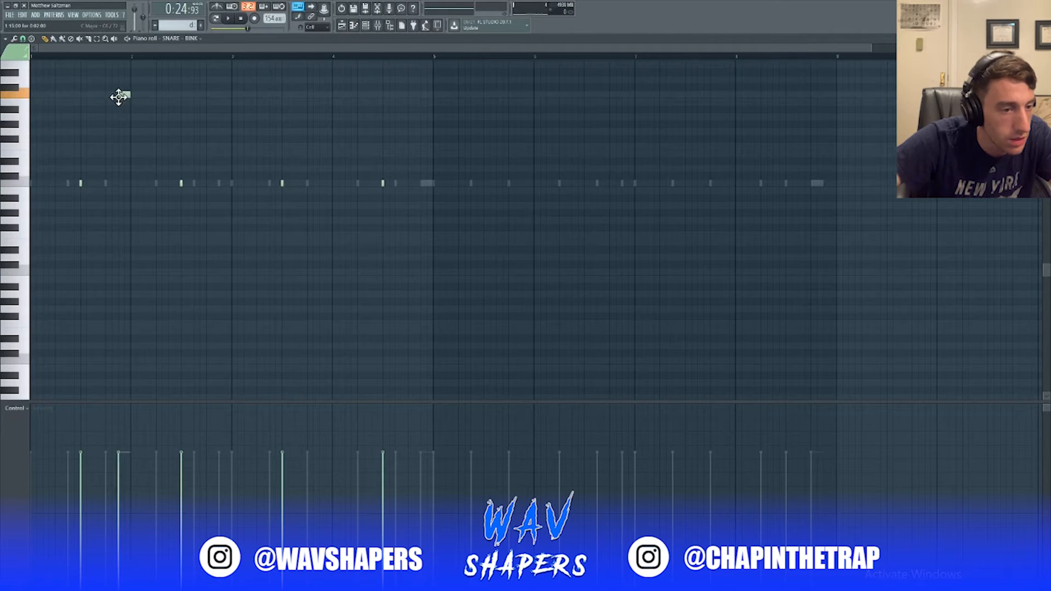
left_click(145, 95)
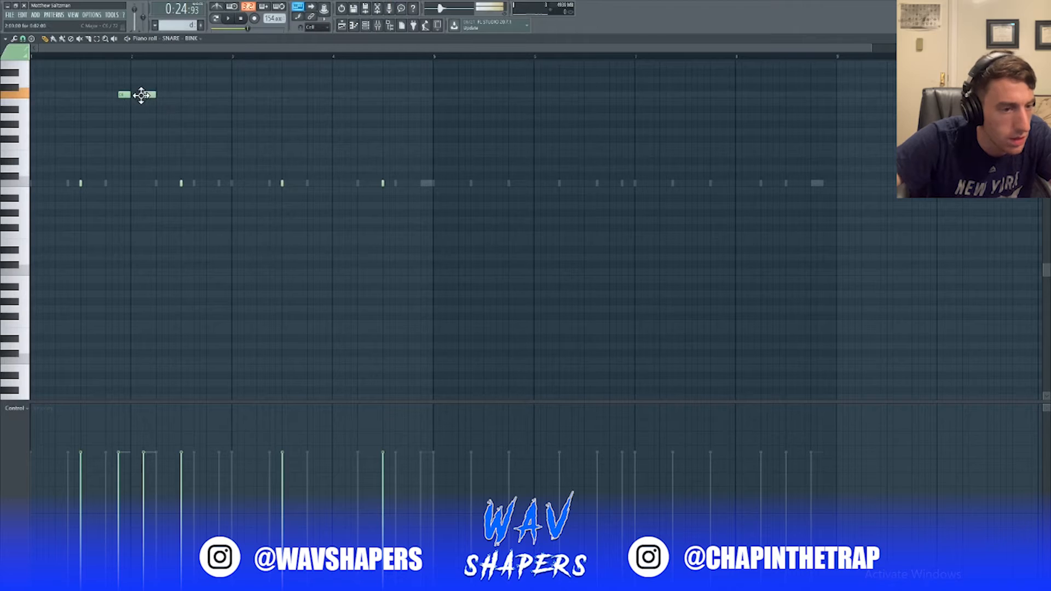
key("space")
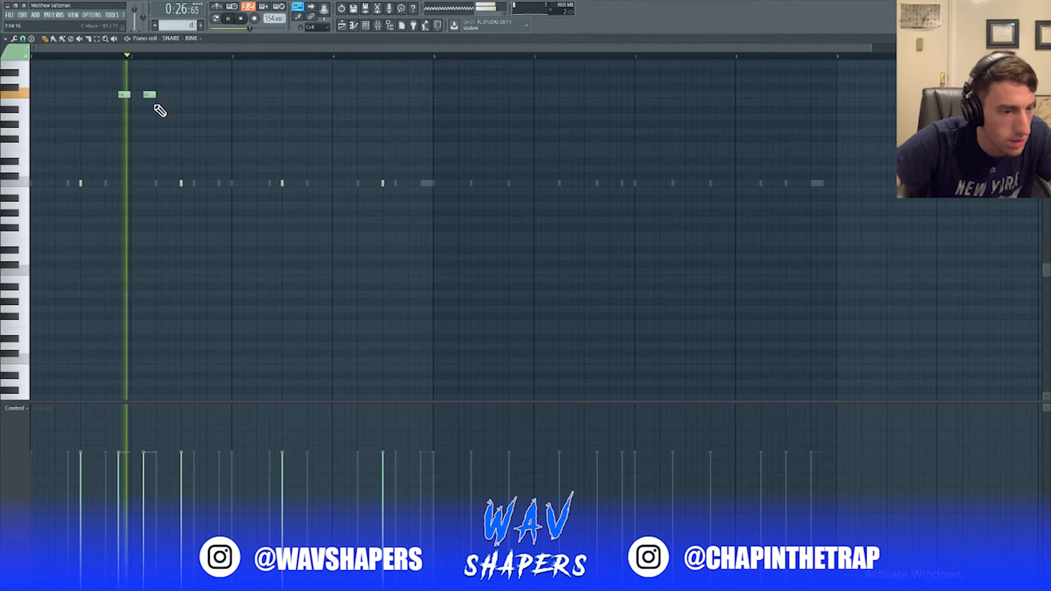
left_click(323, 183)
right_click(324, 183)
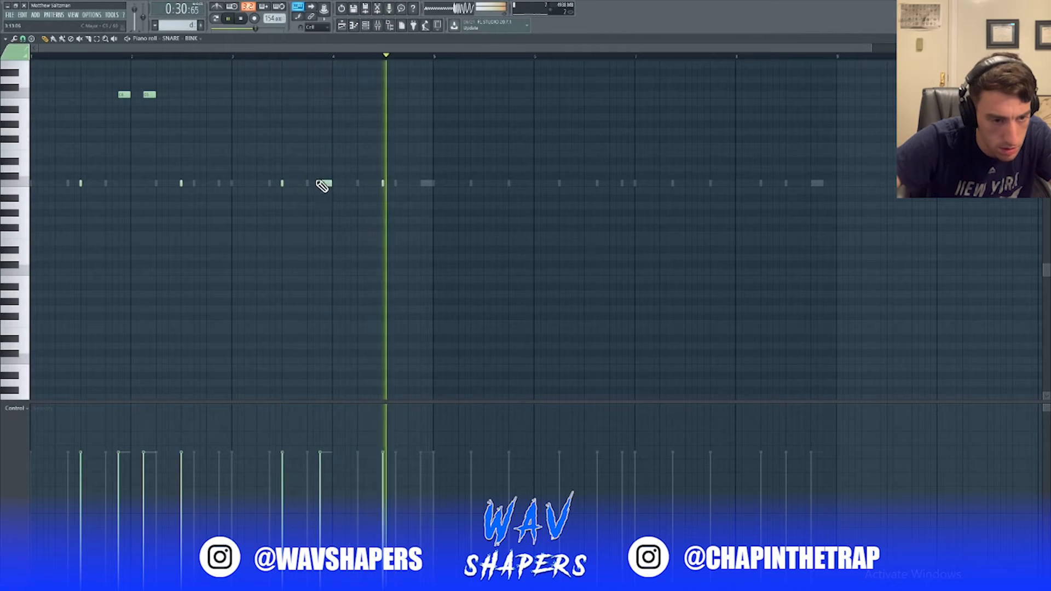
Replace the snare note before bar 4 with three octave-up notes one step apart from bar 4's fourth beat, with rising velocities.
key("space")
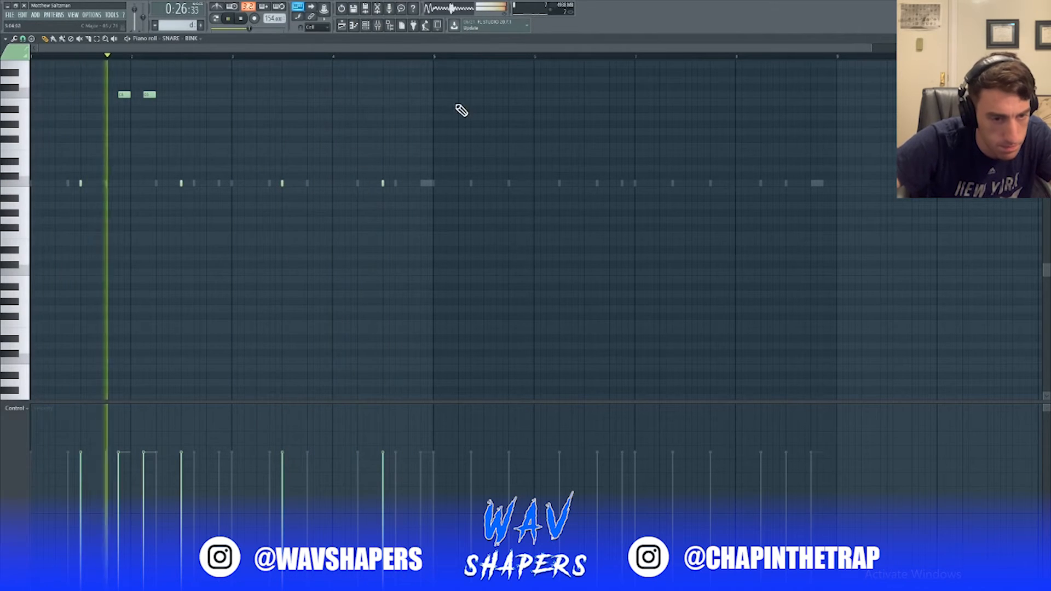
left_click(407, 95)
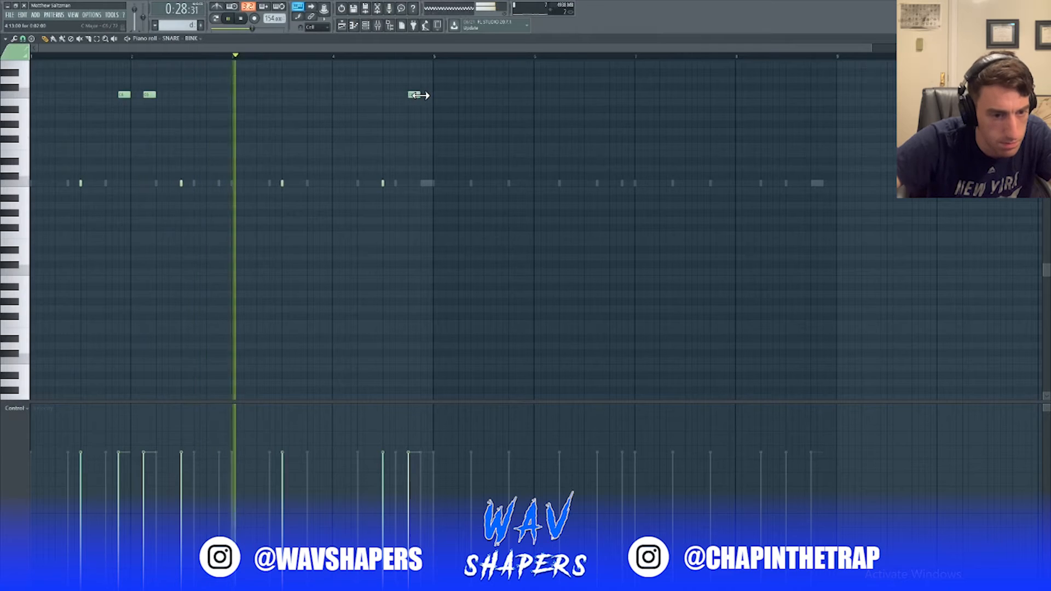
left_click(422, 95)
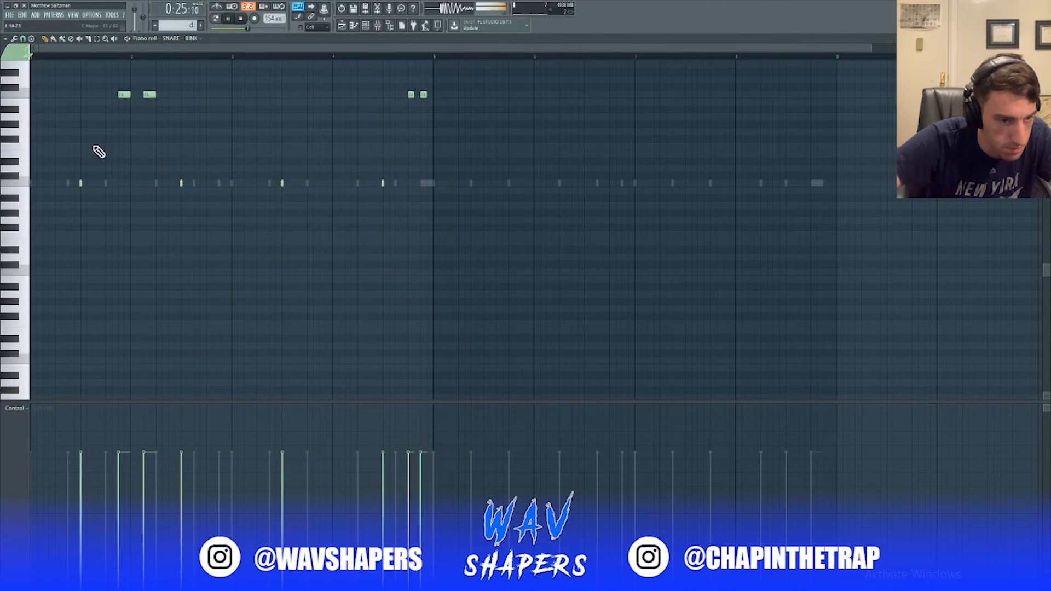
left_click(417, 94)
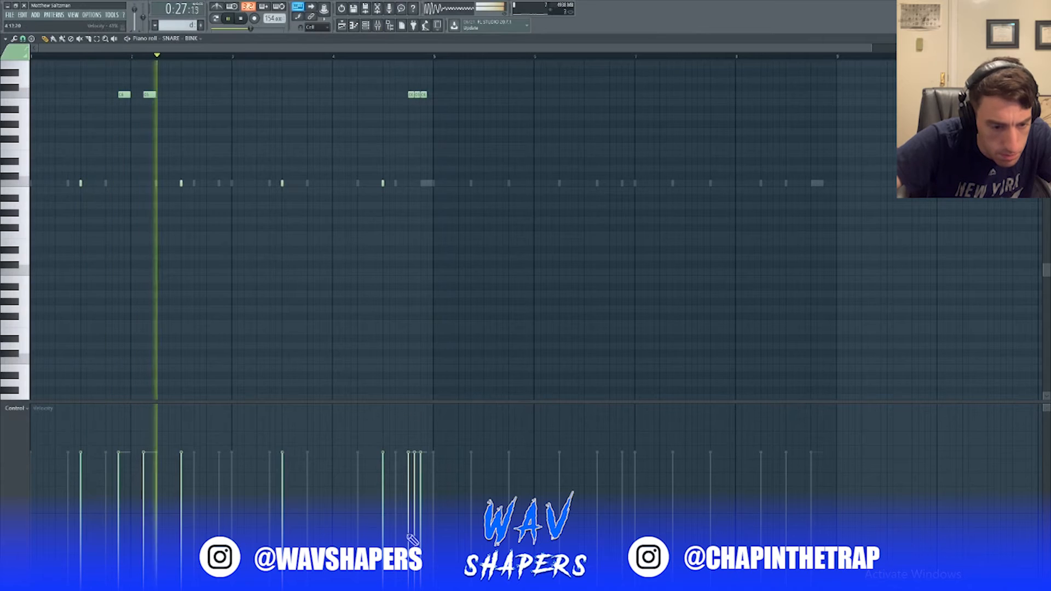
left_click_drag(412, 539, 413, 512)
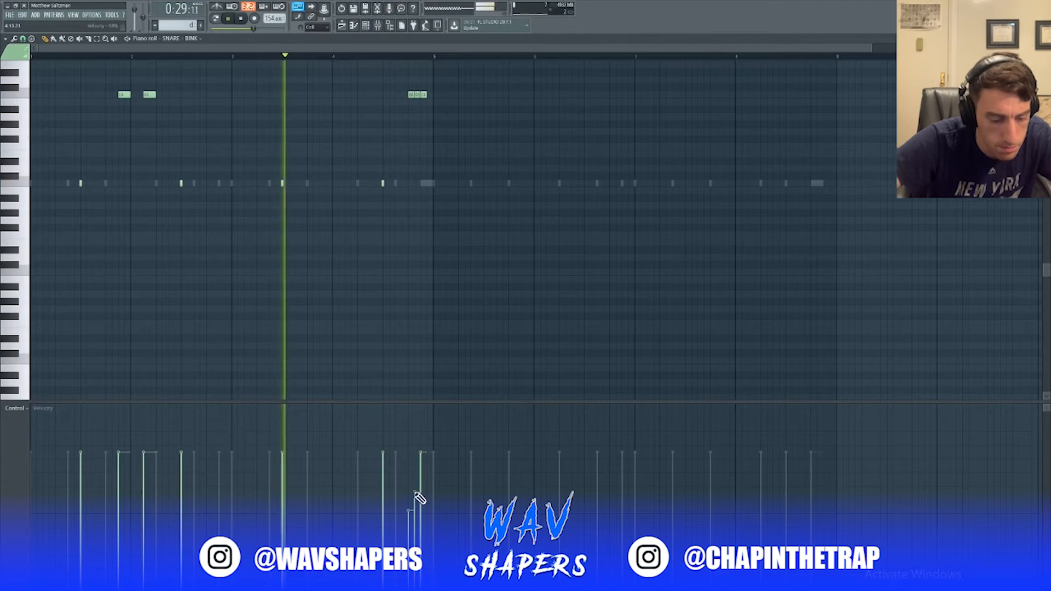
Duplicate the four-bar snare pattern and shift the copy right to line up with bars 5 to 8.
key("ctrl+b")
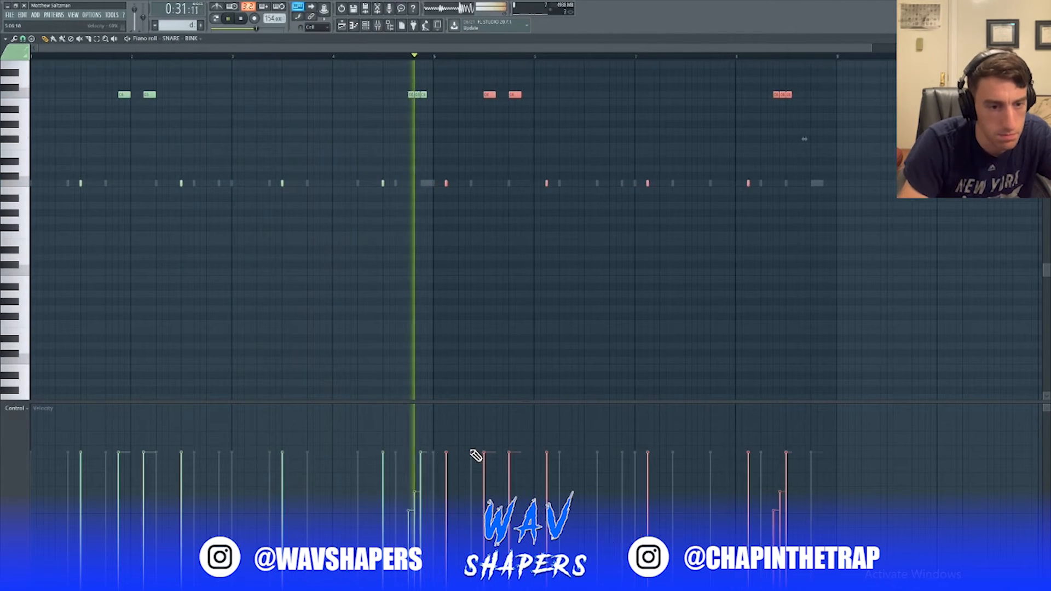
key("shift+Right")
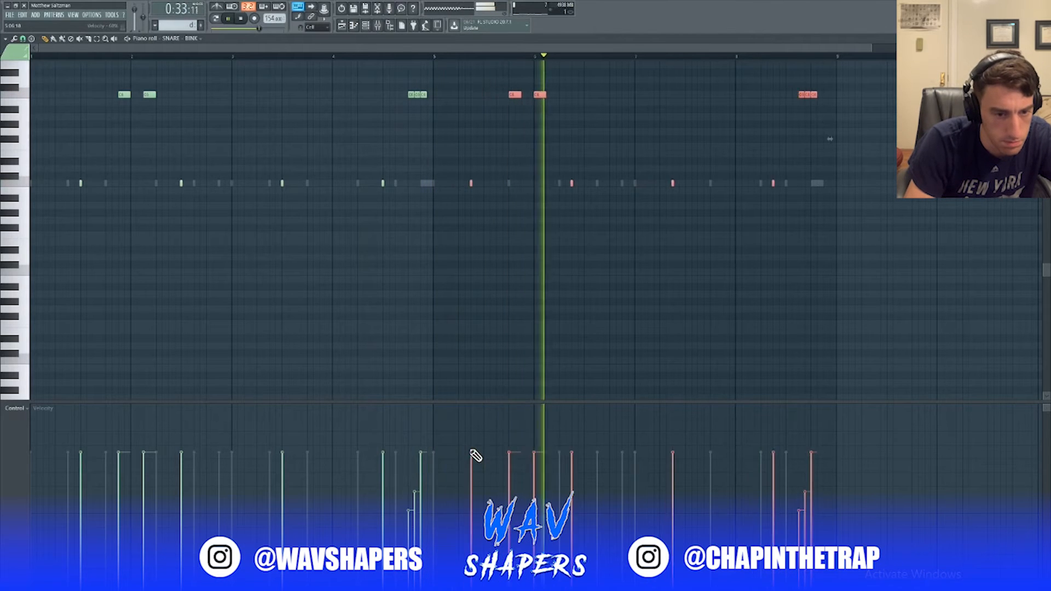
key("shift+Right")
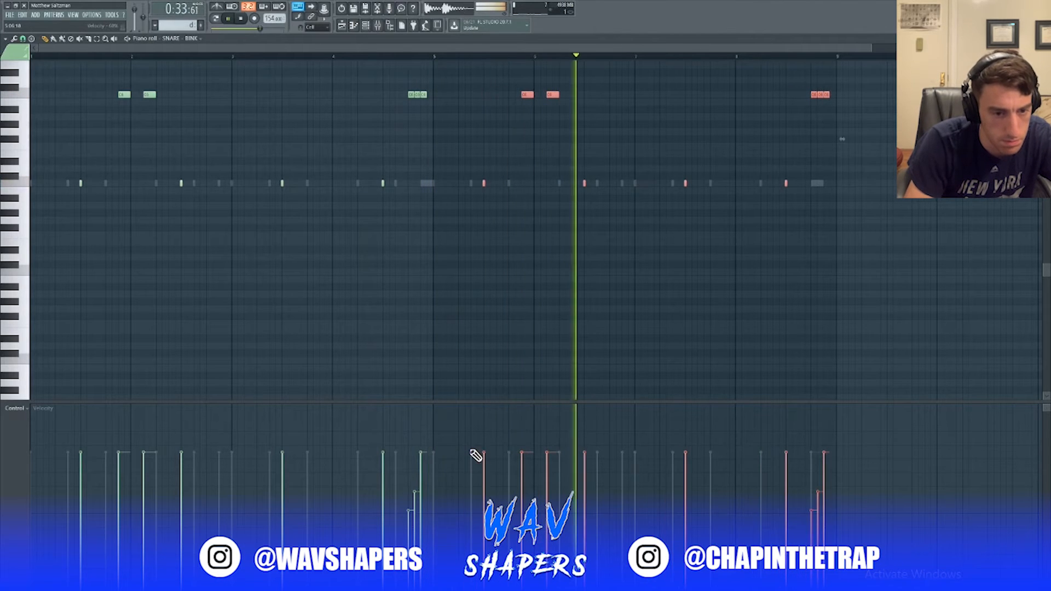
Replace bar 8's snare notes with two main-pitch notes, one before beat 3 and one on beat 4 stretched to the bar's end.
right_click(821, 94)
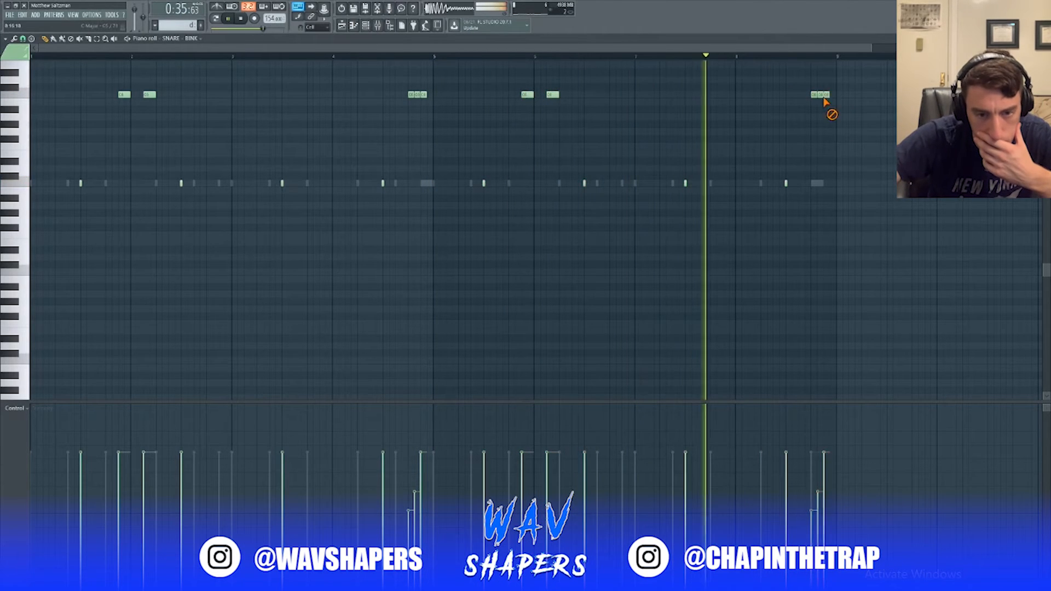
right_click(787, 183)
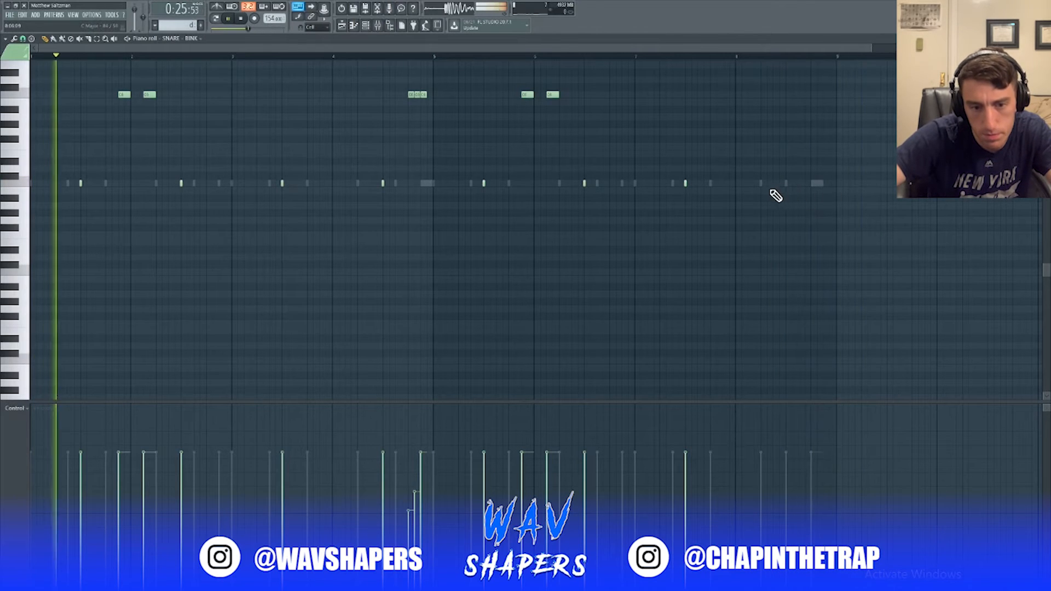
left_click(775, 183)
left_click(739, 54)
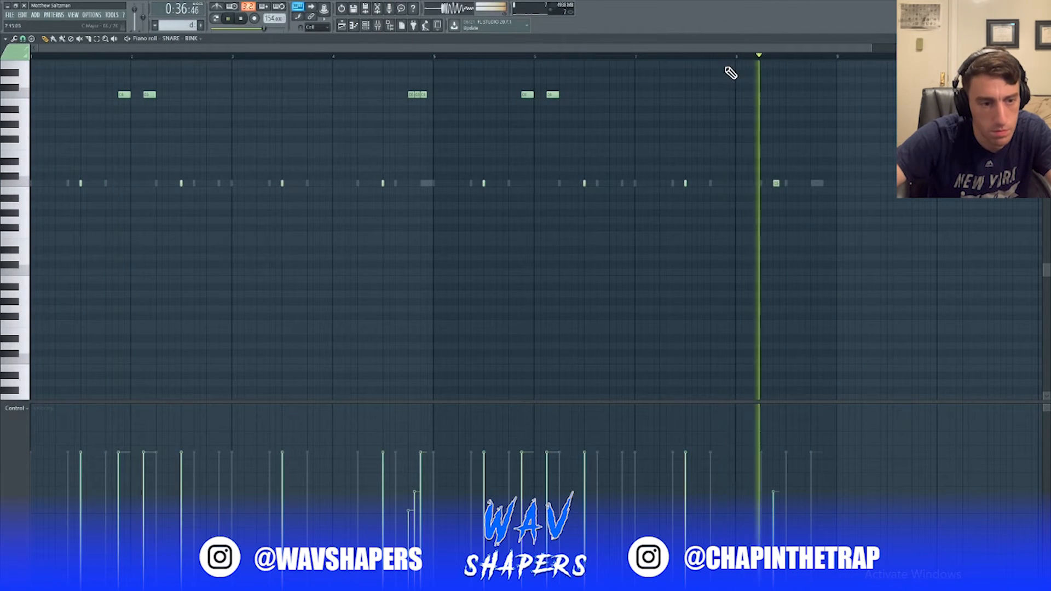
left_click(813, 183)
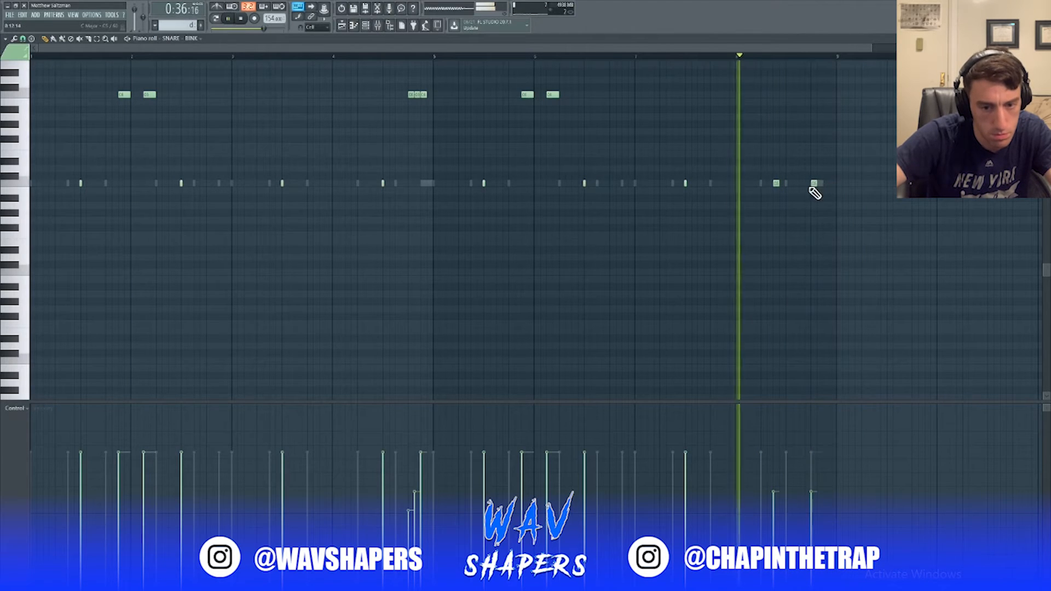
left_click_drag(812, 181, 822, 176)
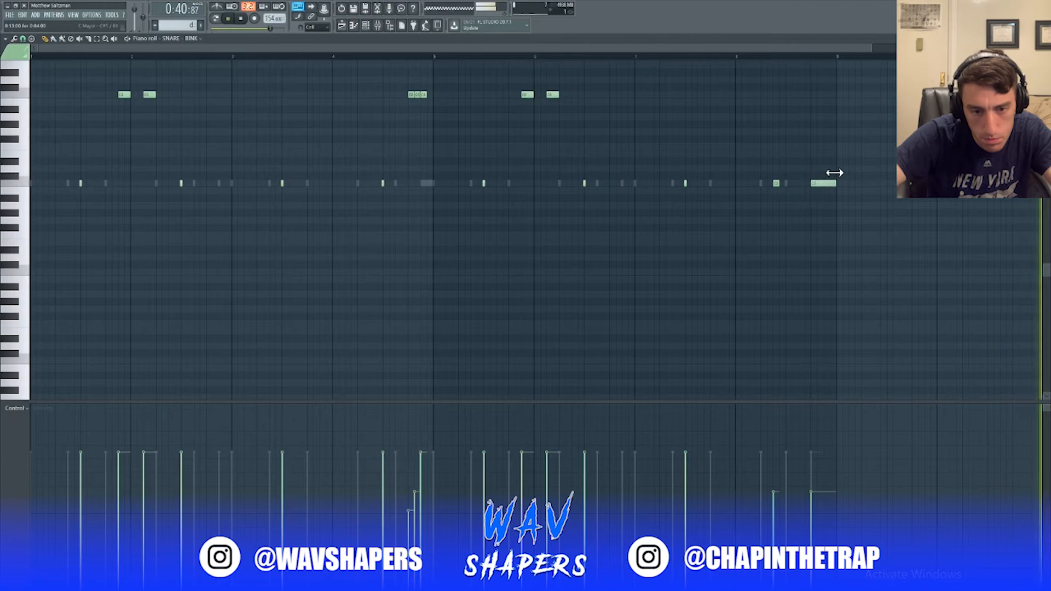
Check the playlist, return to the channel rack and fill the CL HI HAT channel every 2 steps.
left_click(342, 26)
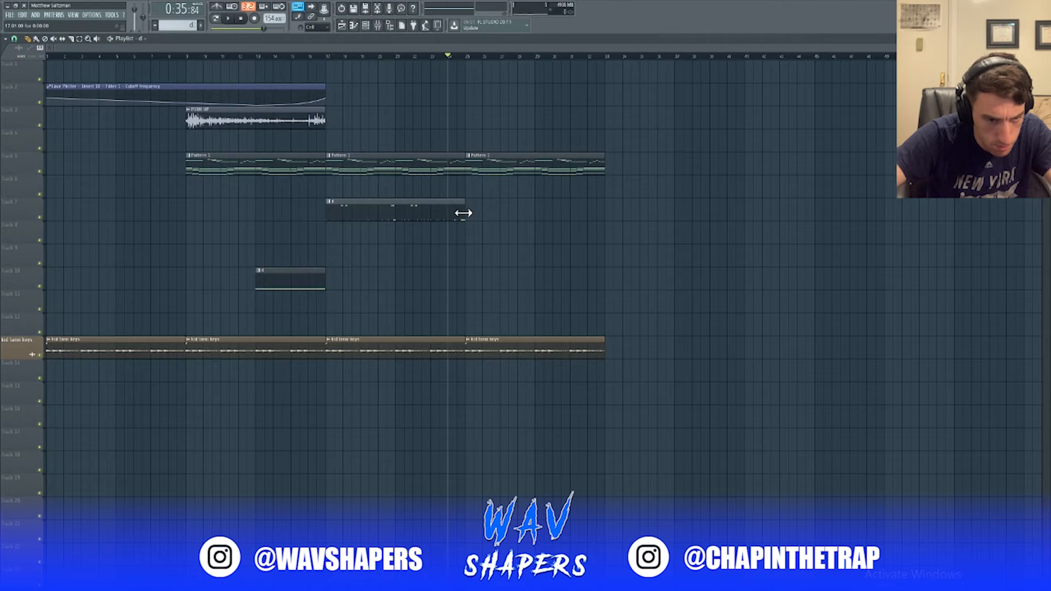
key("F7")
key("F7")
key("F5")
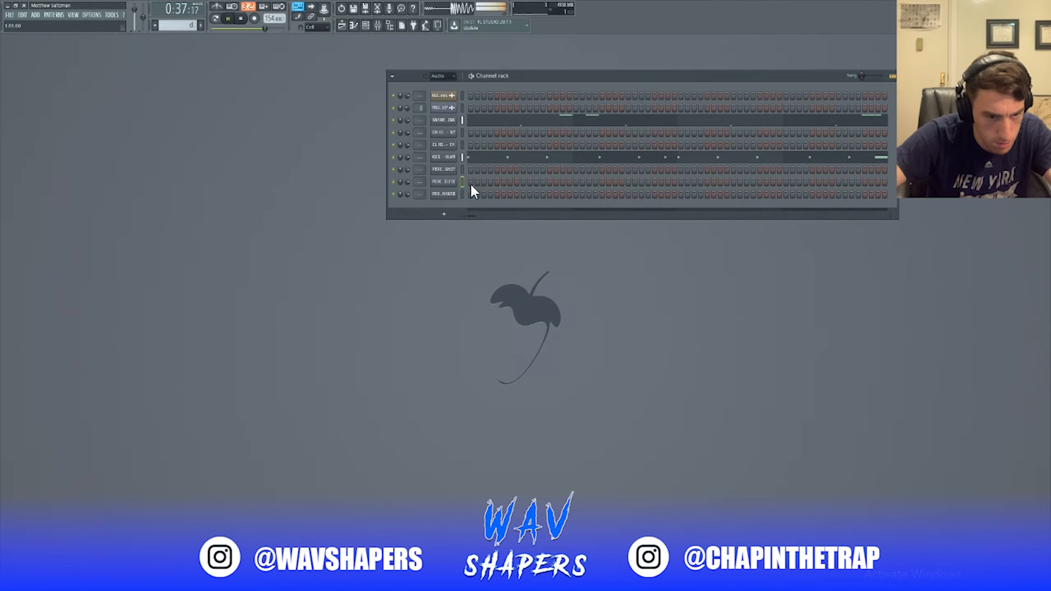
right_click(457, 143)
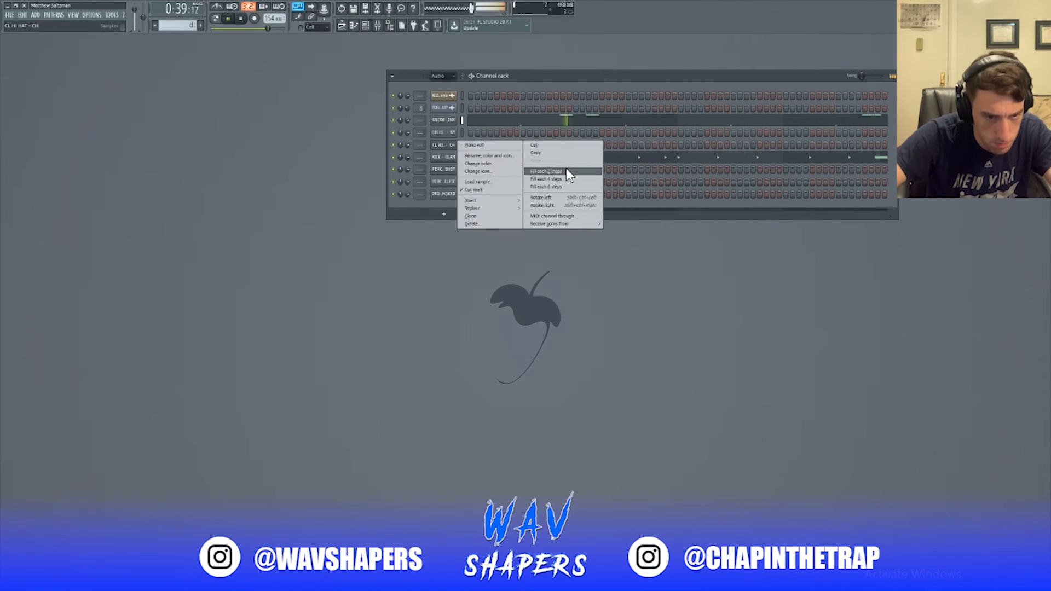
left_click(547, 171)
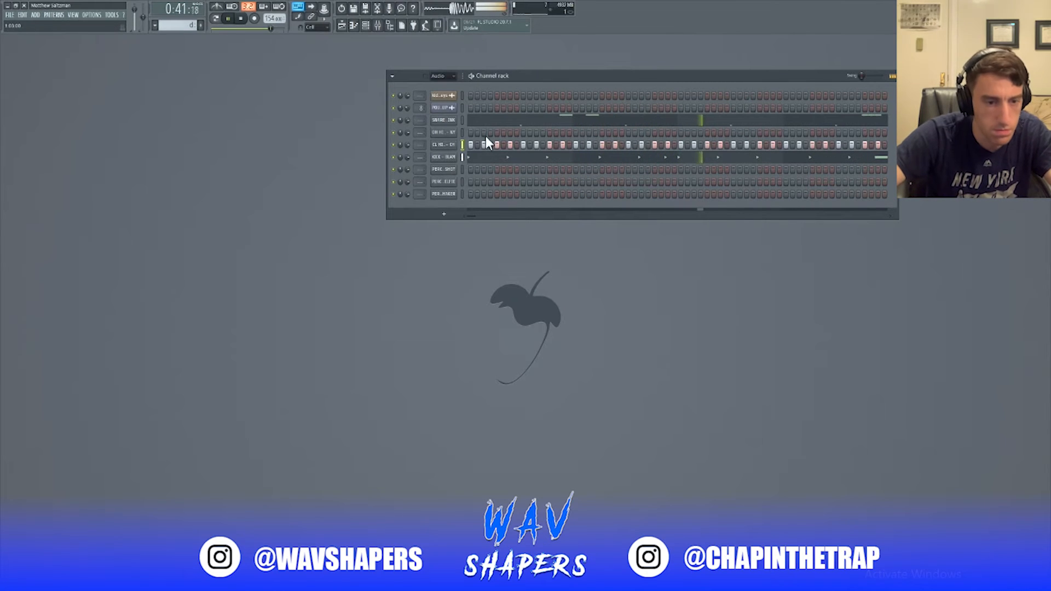
Open the CL HI HAT channel in the piano roll.
right_click(442, 132)
right_click(444, 144)
right_click(443, 132)
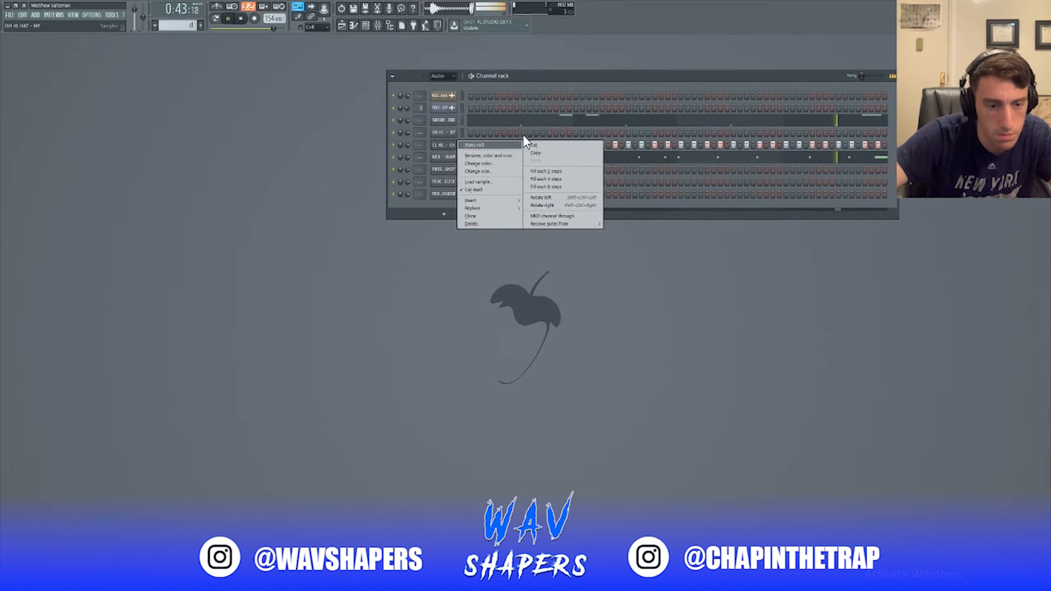
left_click(523, 134)
right_click(456, 145)
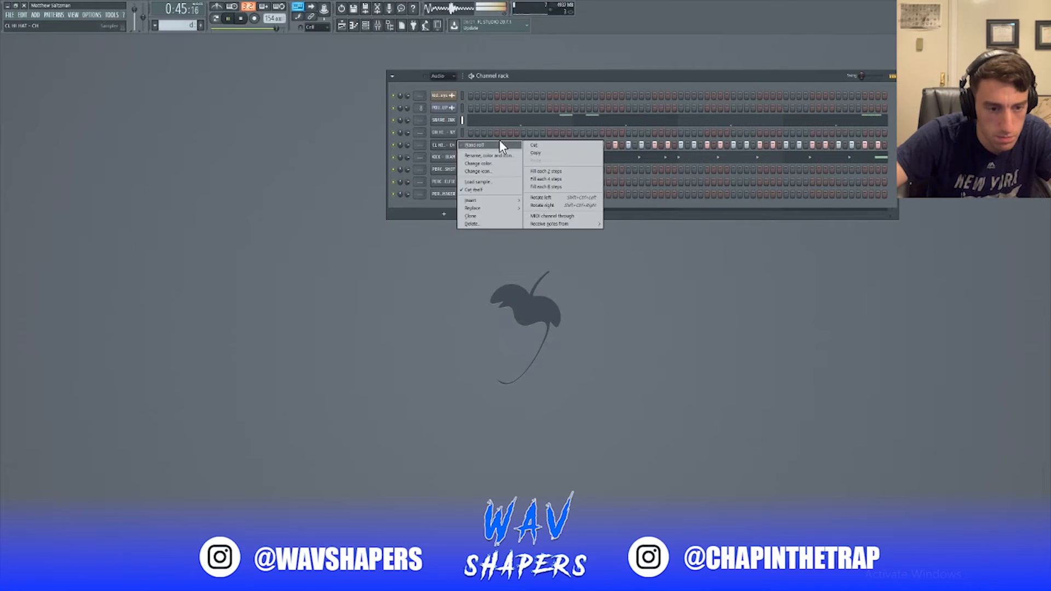
left_click(499, 143)
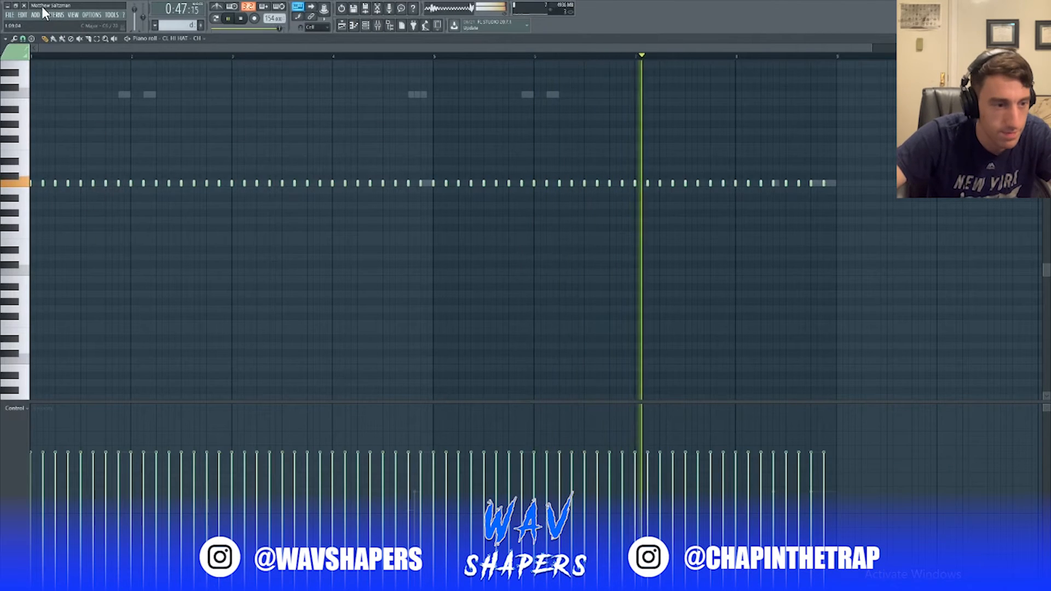
Use a finer snap such as 1/4 step to build a half-beat hi-hat roll starting on beat 2 of bar 1.
left_click(33, 43)
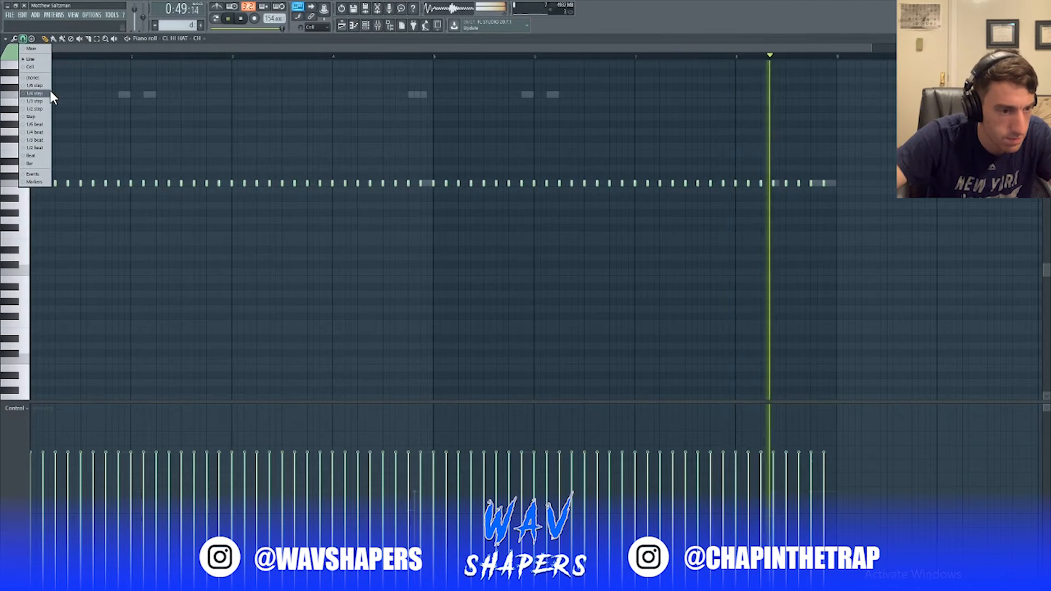
left_click(47, 97)
left_click(22, 39)
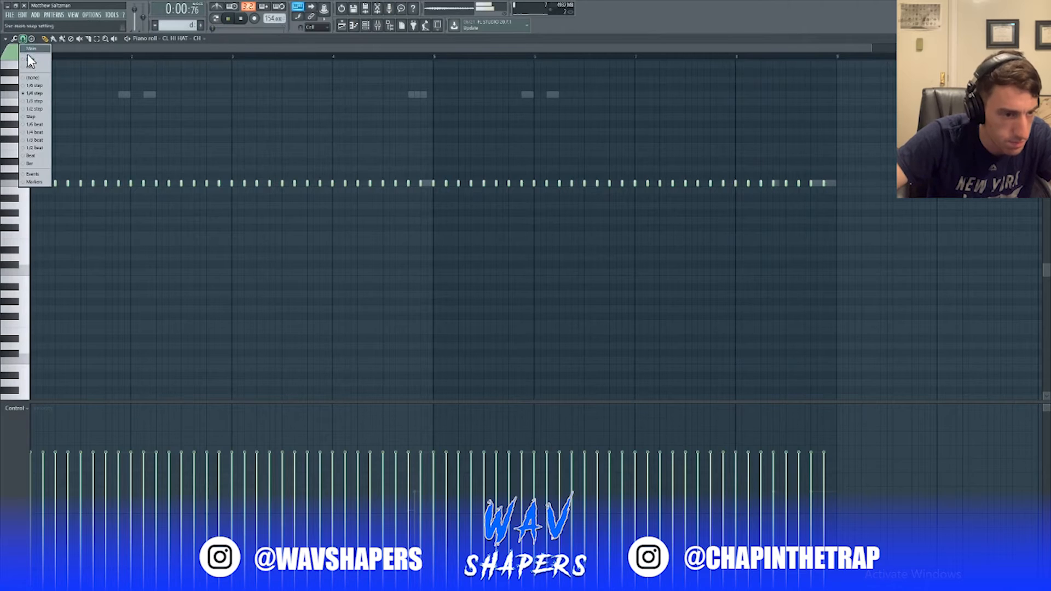
left_click(33, 109)
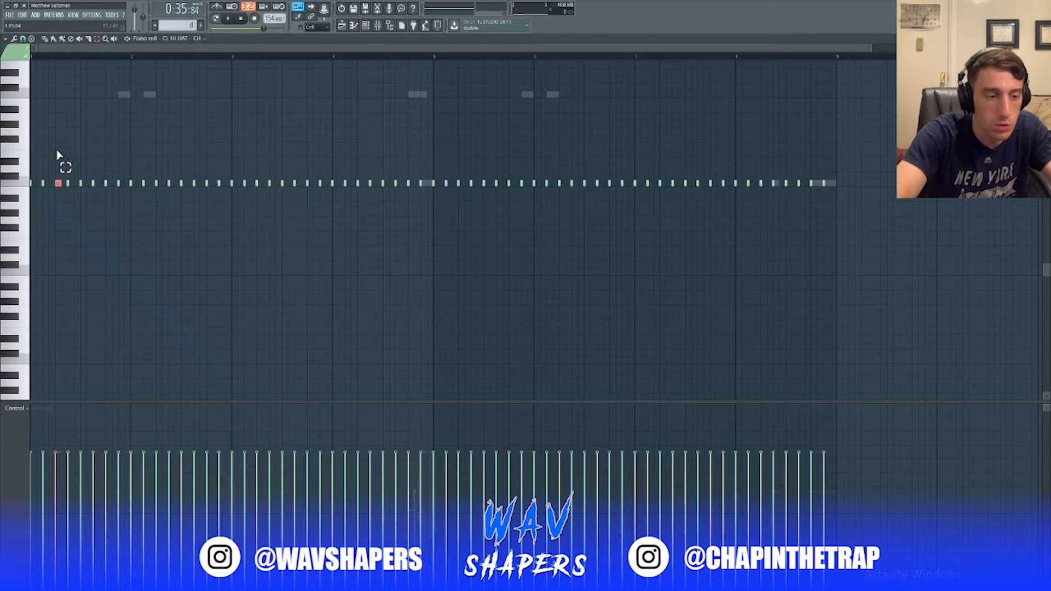
key("space")
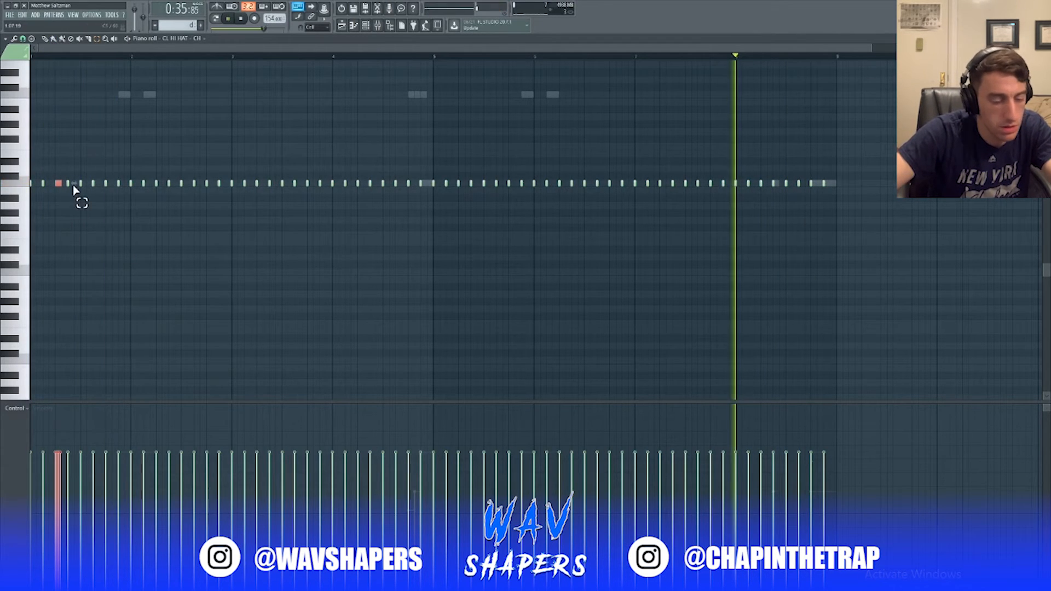
left_click(82, 183)
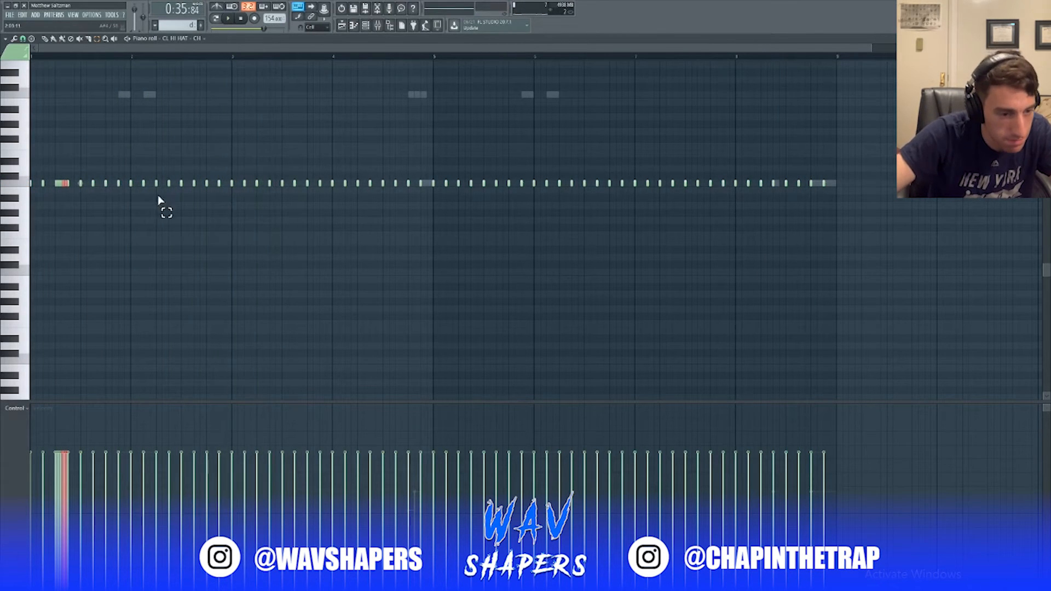
Delete the hi-hat notes from bar 3 onward and set the snap back to Line.
left_click_drag(231, 187, 811, 184)
key("Delete")
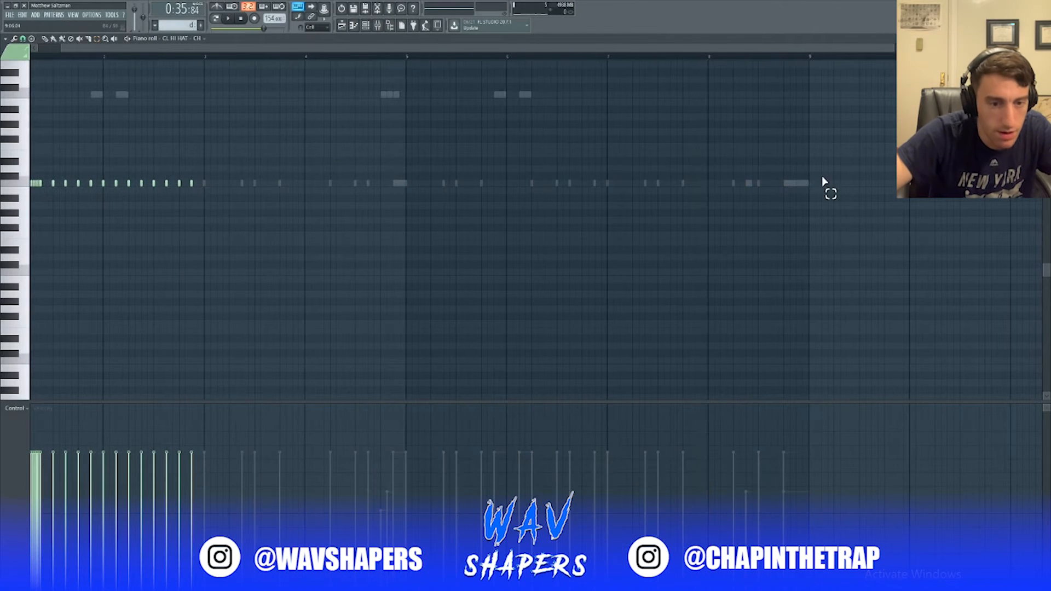
scroll(540, 48, "left", 2)
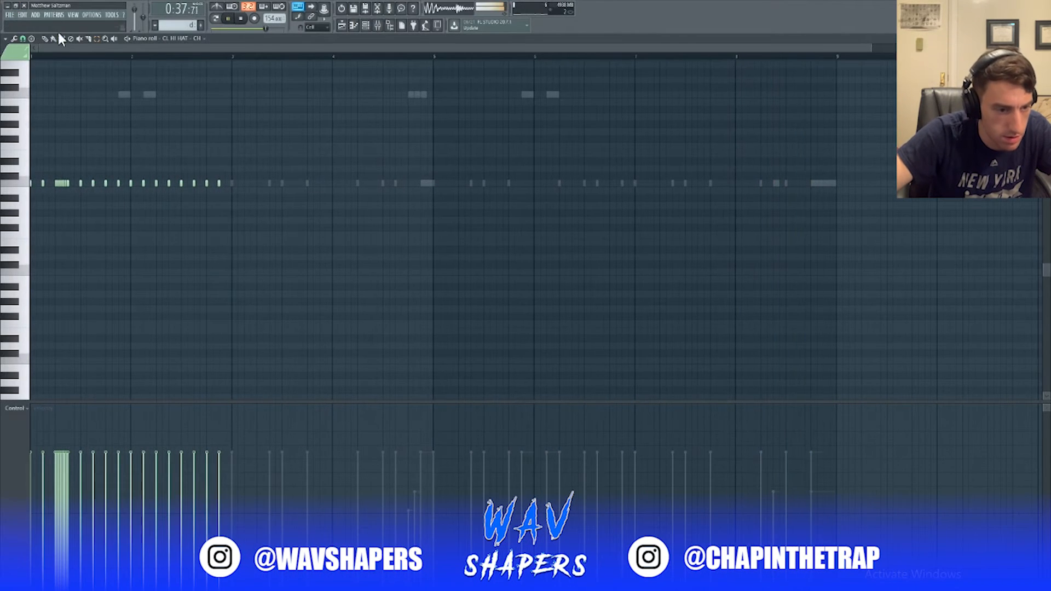
left_click(16, 39)
left_click(33, 64)
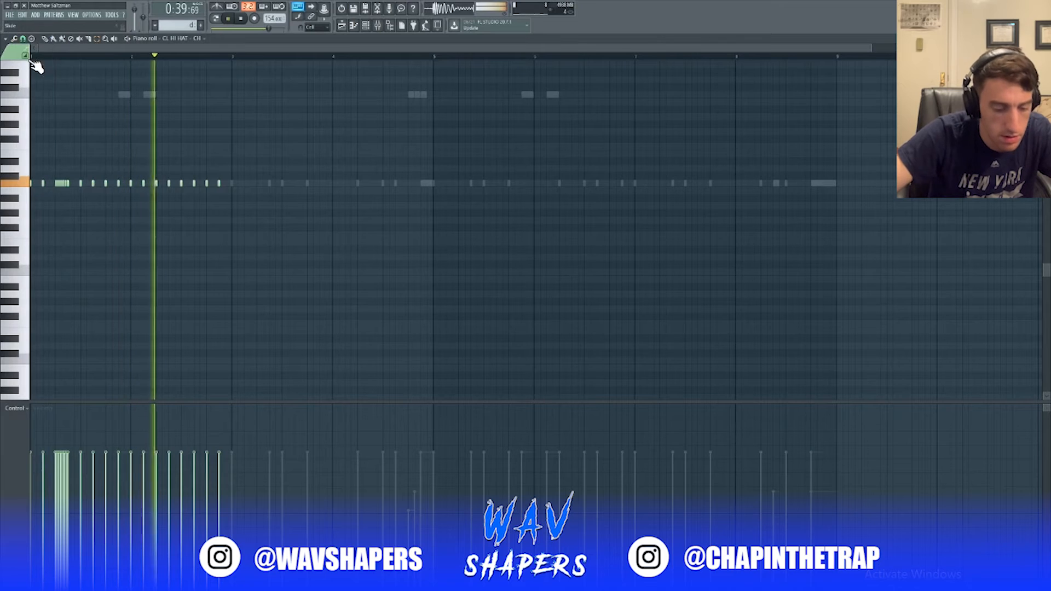
Repeat the two-bar hi-hat pattern through bar 8, aligning the first copy with bar 3's start, and stop playback.
key("shift+Right")
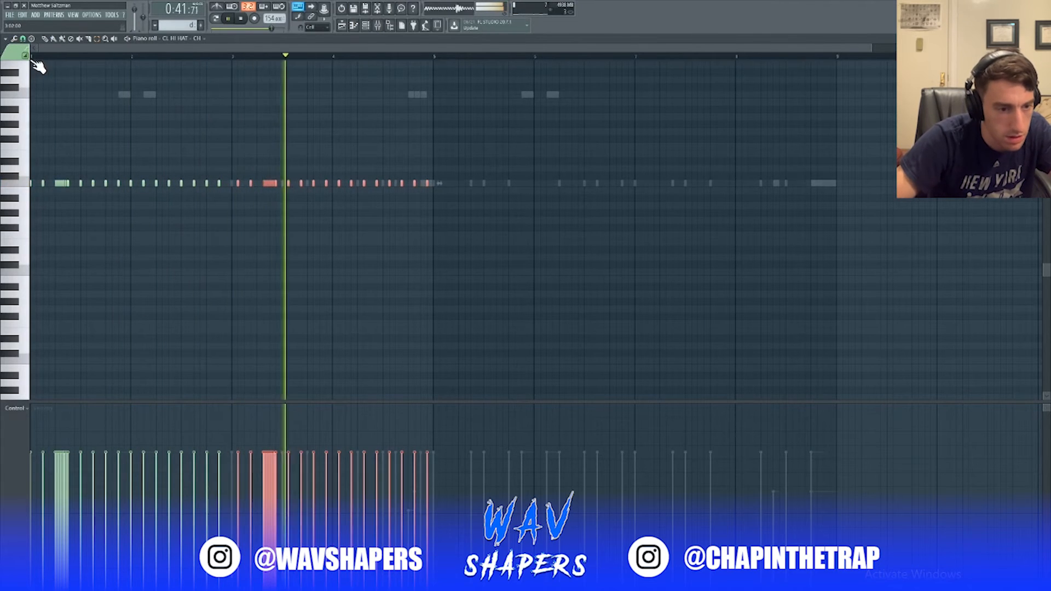
key("shift+Left")
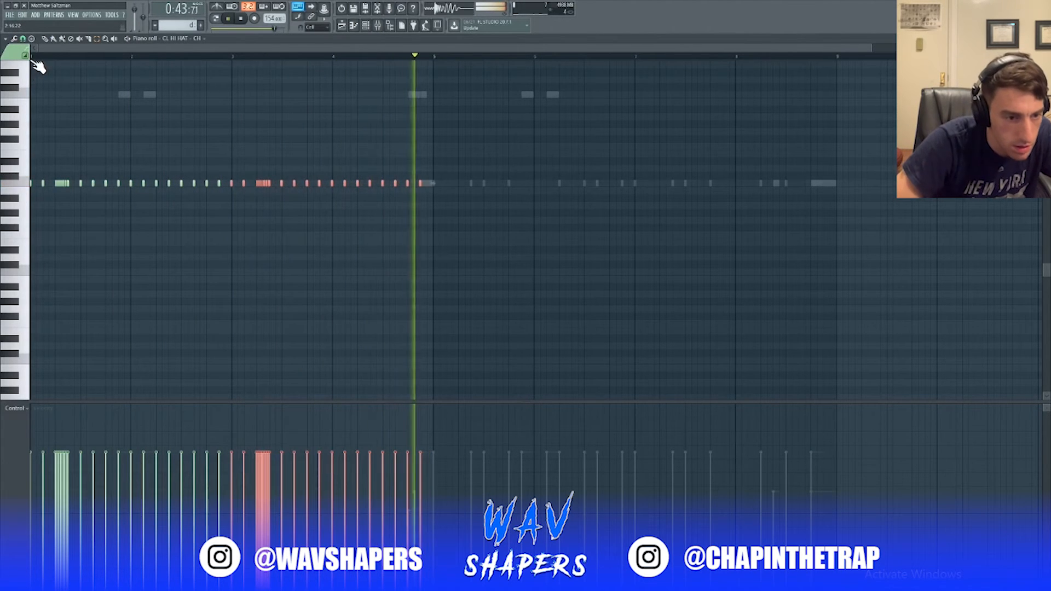
key("ctrl+b")
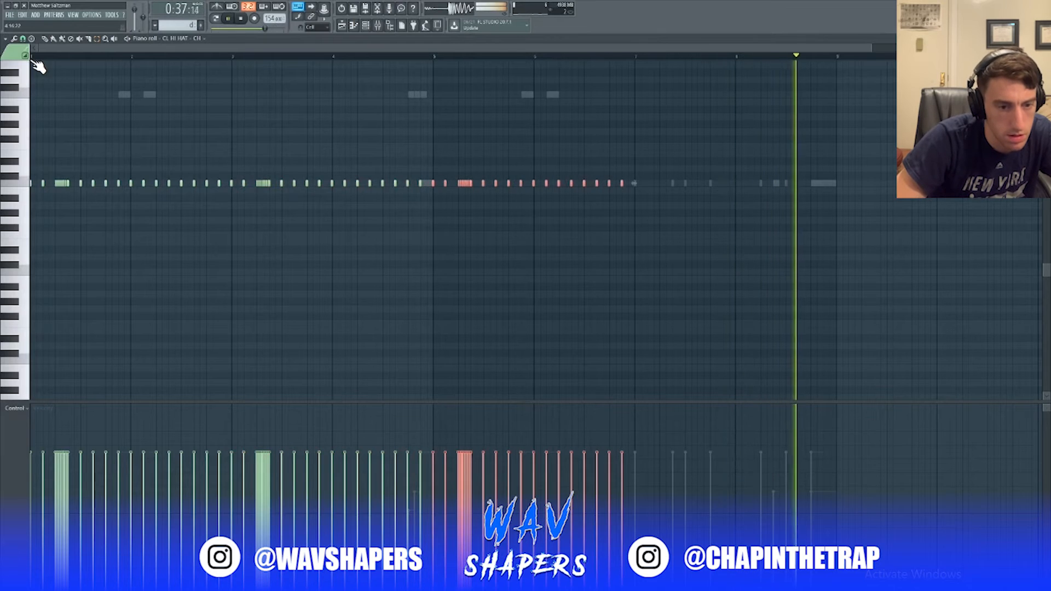
key("ctrl+b")
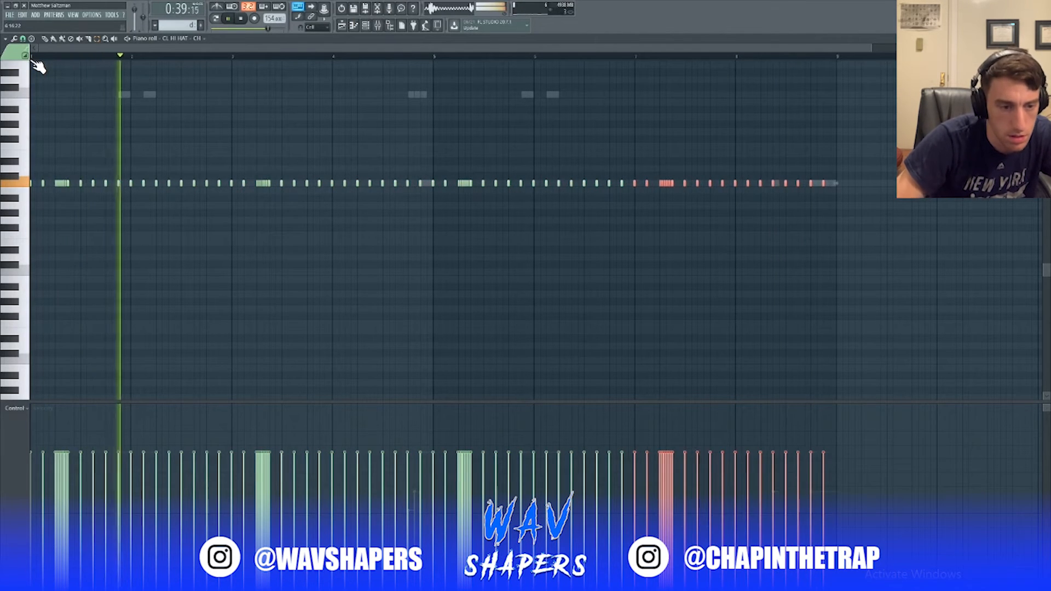
left_click(131, 258)
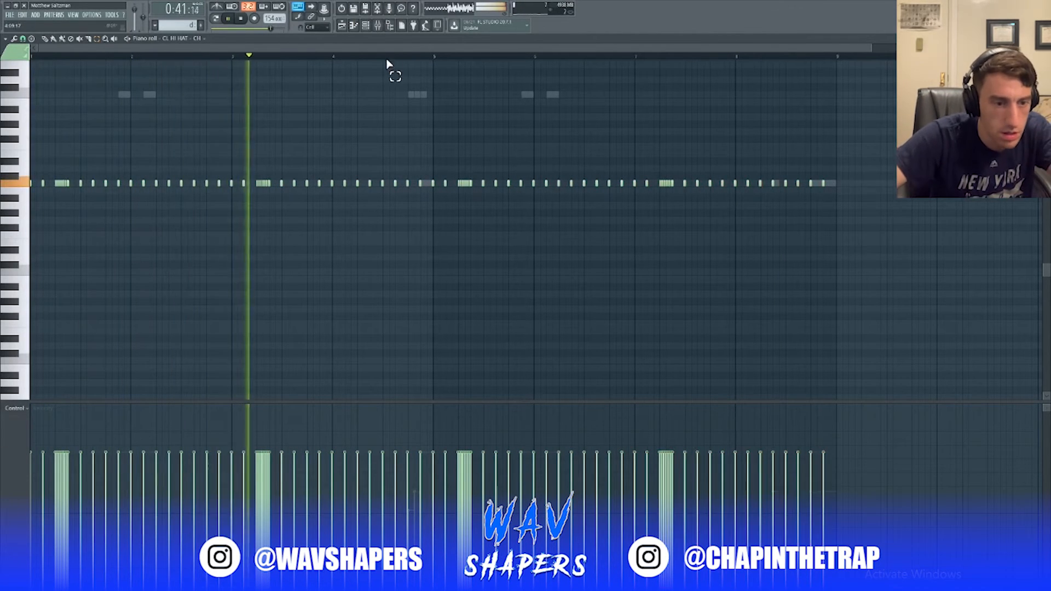
key("space")
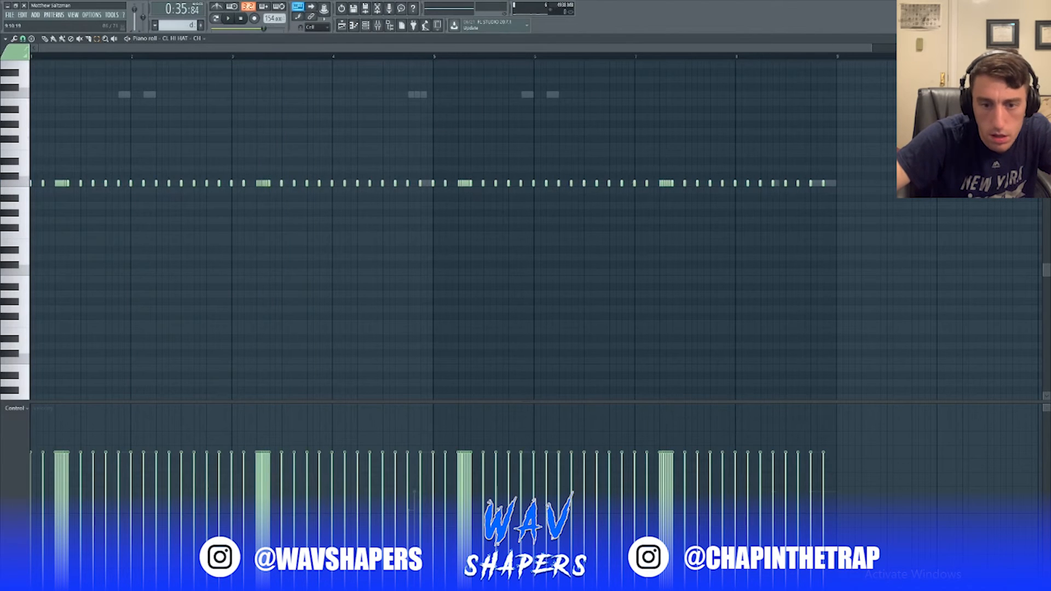
Delete the hi-hat notes after bar 2 and play back the remaining two-bar pattern.
left_click_drag(876, 50, 78, 38)
scroll(329, 77, "up", 2)
scroll(352, 75, "down", 4)
scroll(323, 82, "up", 1)
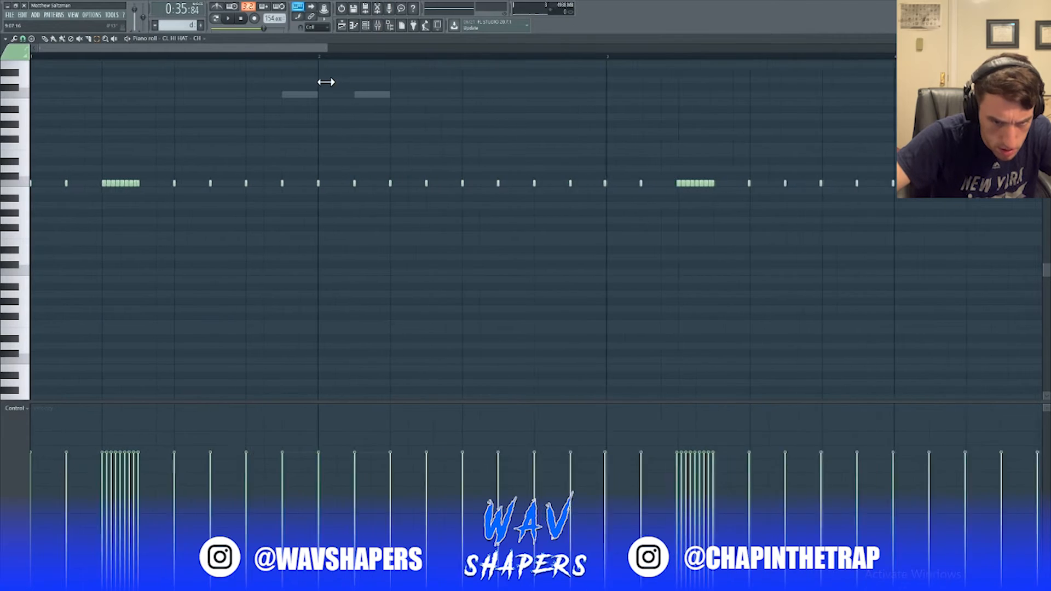
scroll(325, 81, "down", 1)
left_click_drag(600, 82, 1043, 408)
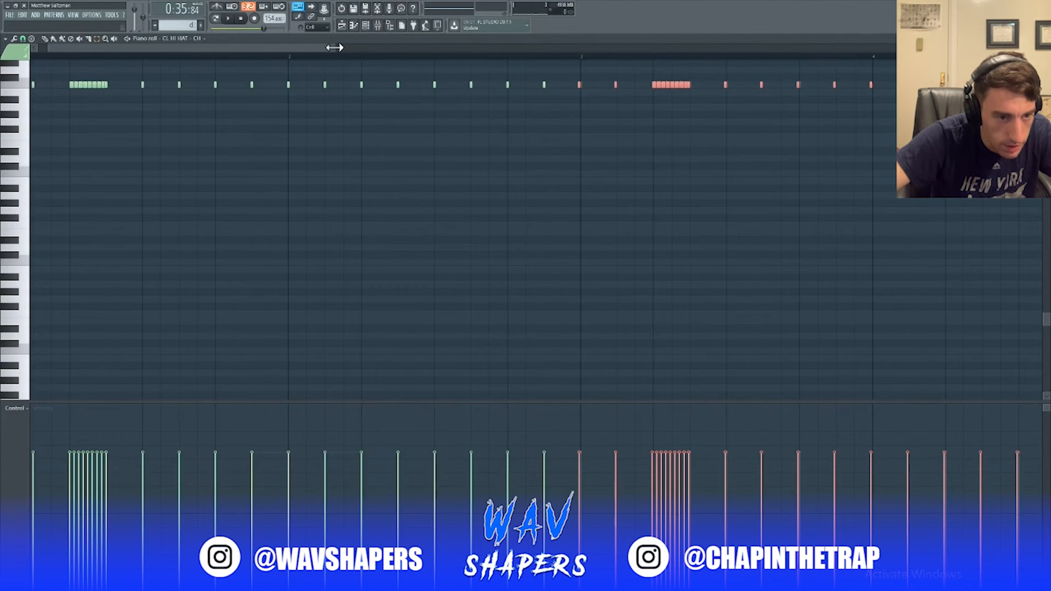
left_click_drag(335, 48, 68, 28)
left_click_drag(277, 87, 1045, 115)
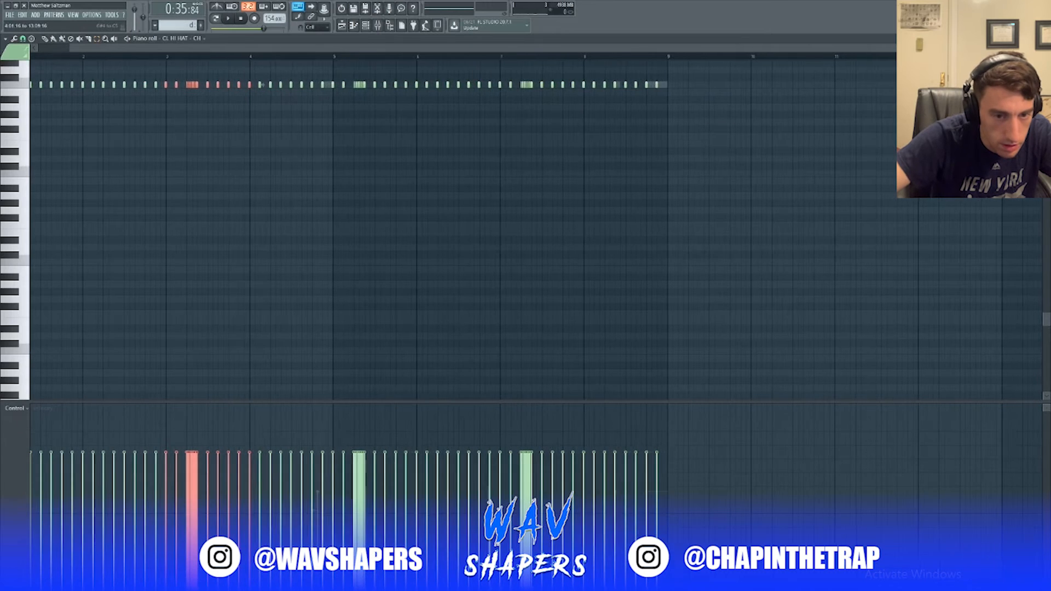
left_click_drag(688, 127, 198, 134)
key("Delete")
key("space")
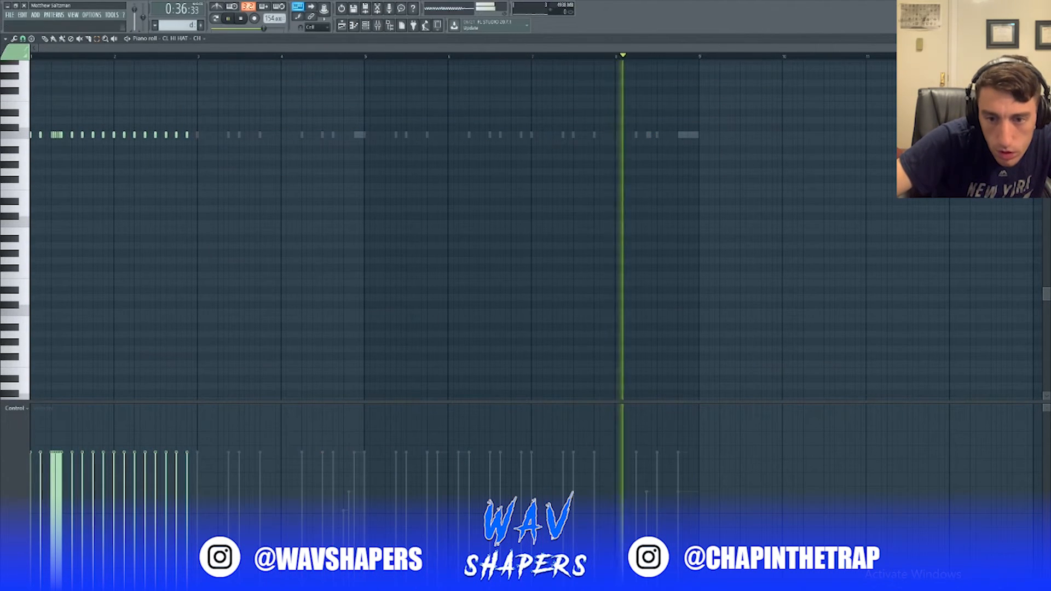
Ramp up the hi-hat roll's velocities, lower alternate single hits, and lengthen the last hit of bar 2 to a half beat.
left_click_drag(897, 48, 323, 48)
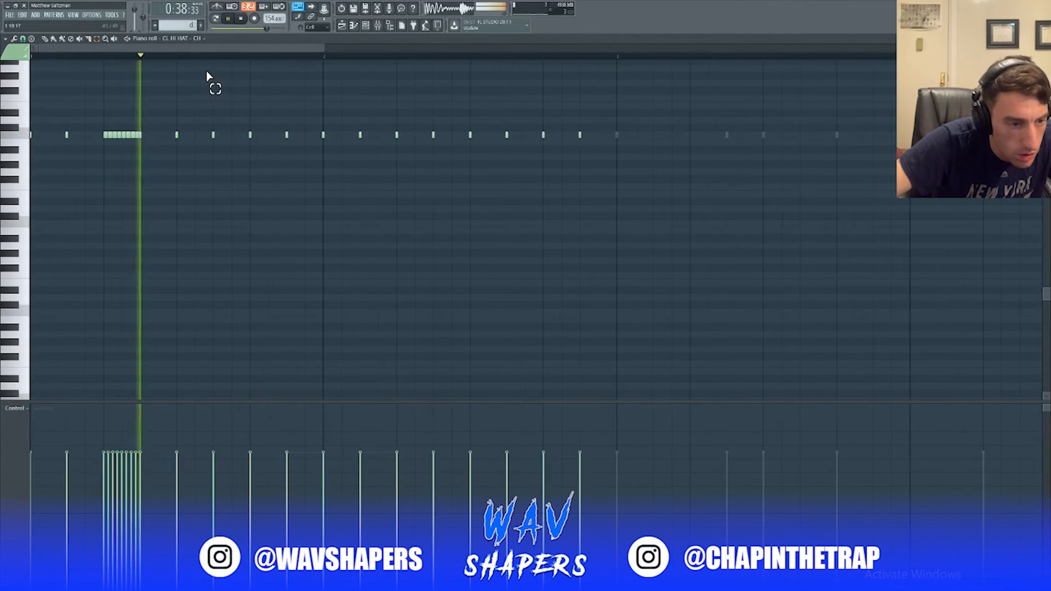
key("space")
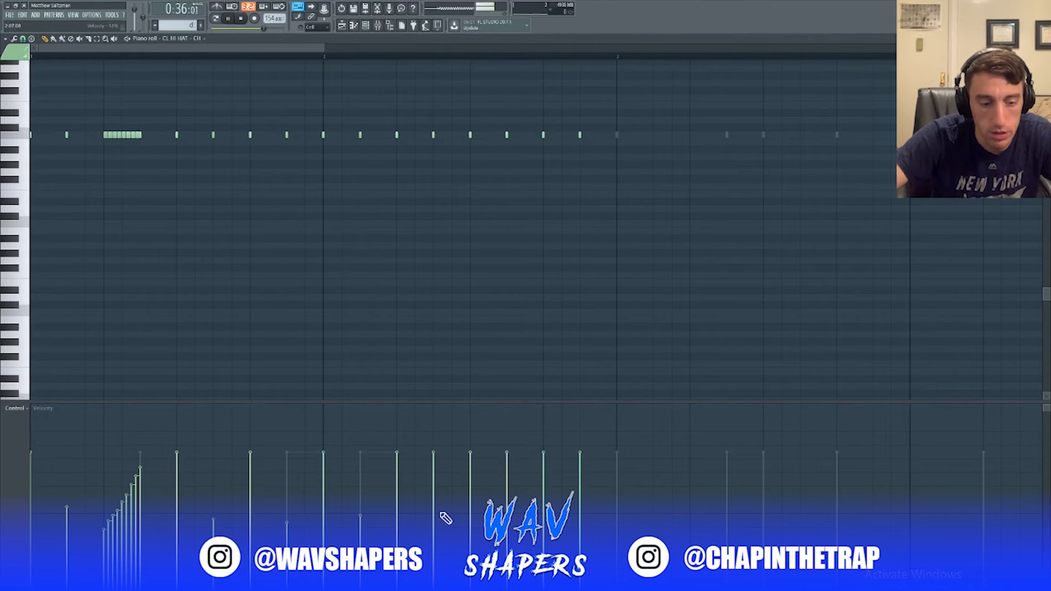
key("space")
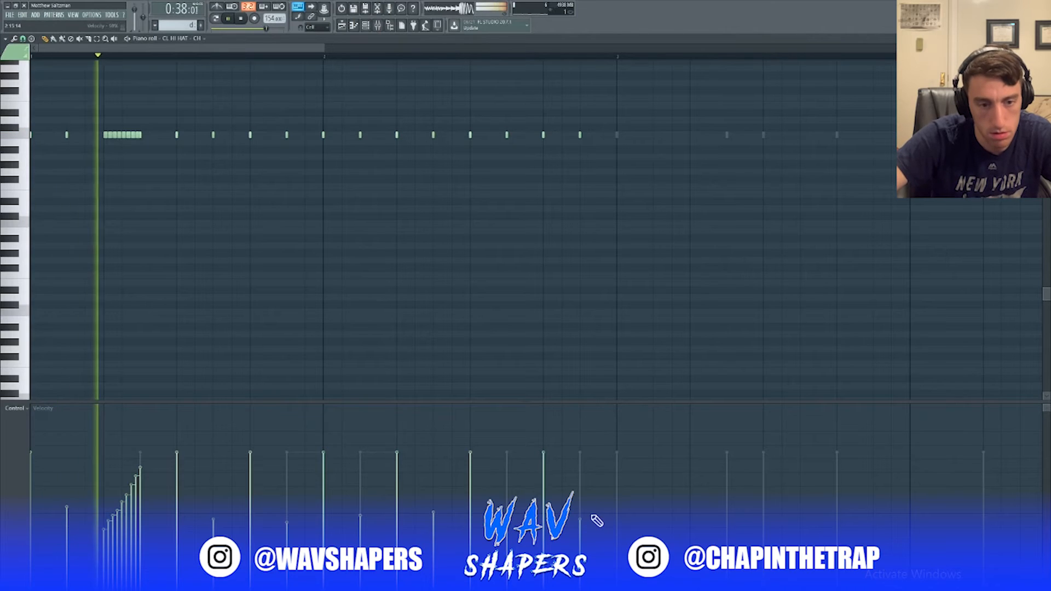
left_click_drag(584, 137, 624, 143)
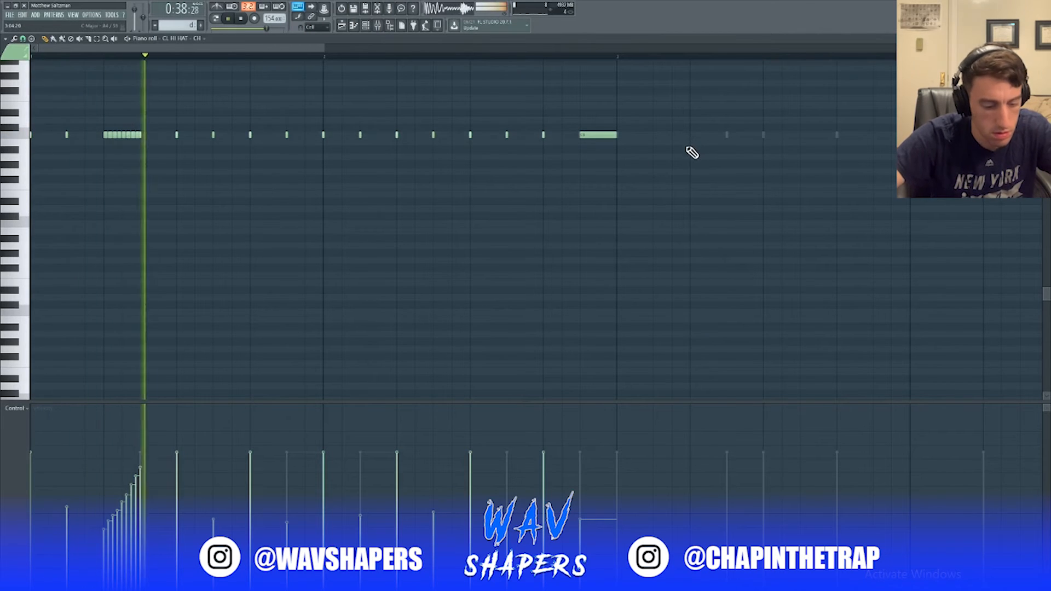
Extend the hi-hats through bar 8 by duplicating two and then four bars, adding a quarter-beat hit just before bar 3's roll.
key("ctrl+b")
key("ctrl+d")
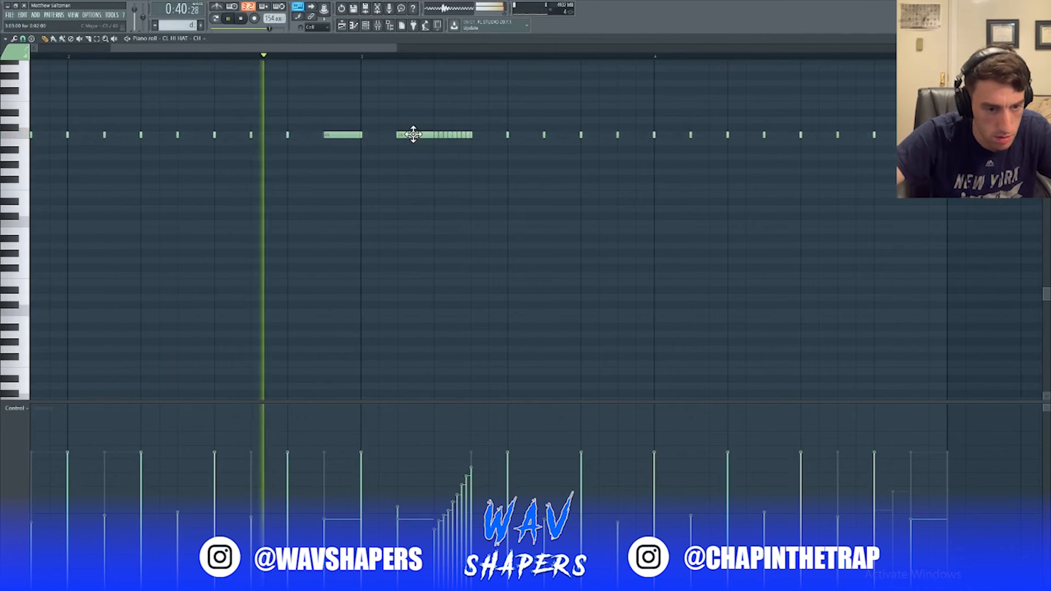
left_click(419, 135)
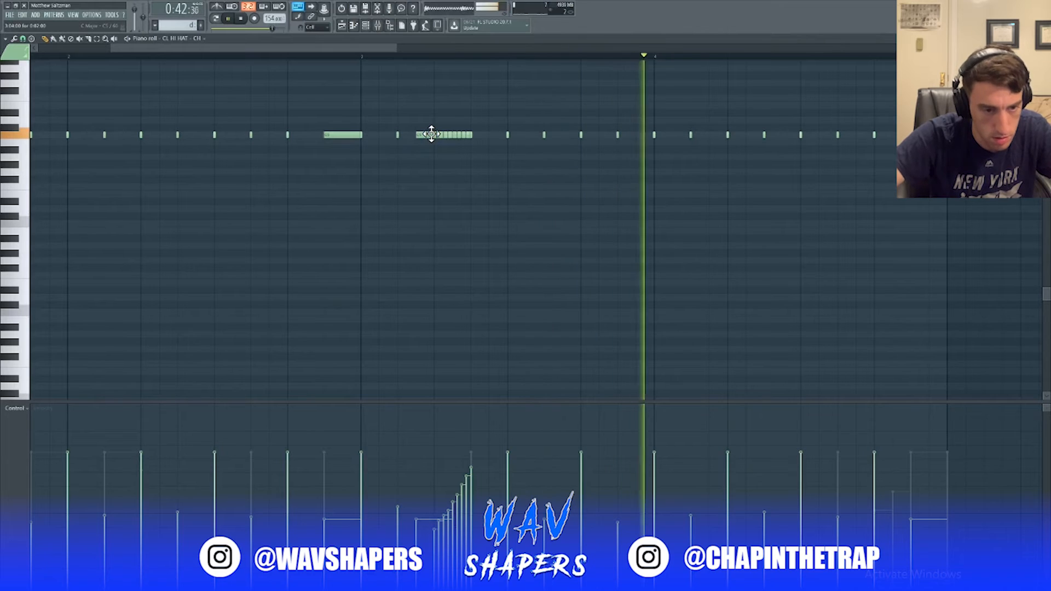
key("ctrl+a")
key("ctrl+b")
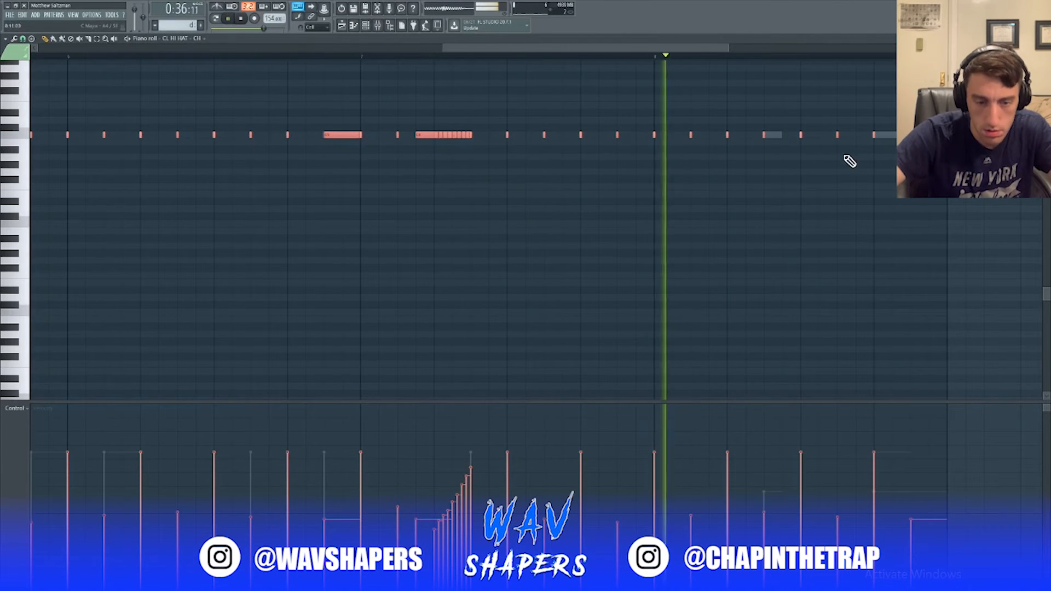
Return to the playlist and trim about one beat off the start of the drum clip at bar 25.
key("F7")
left_click(348, 14)
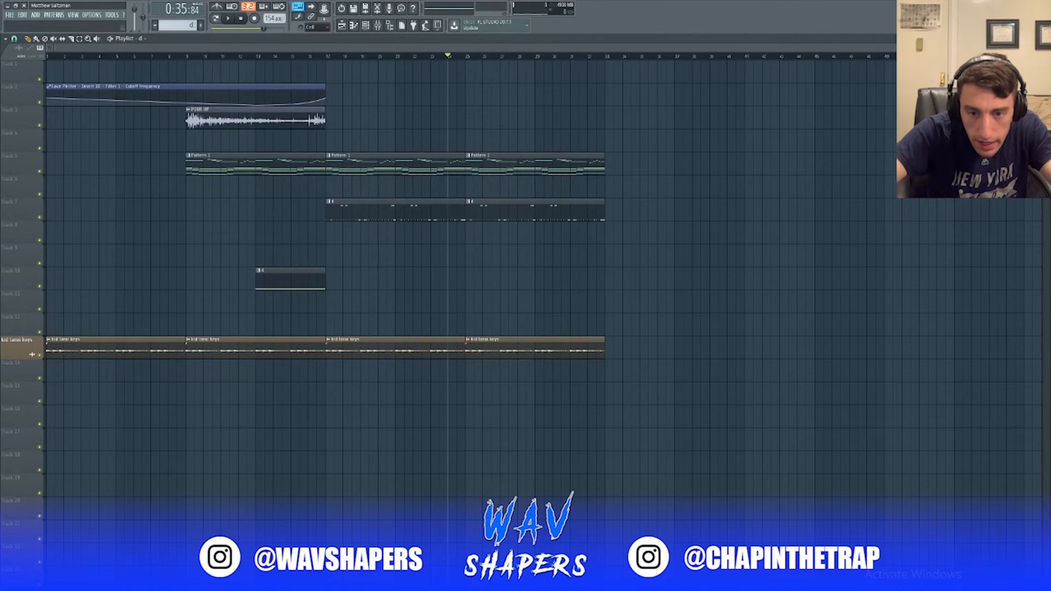
left_click_drag(892, 48, 786, 217)
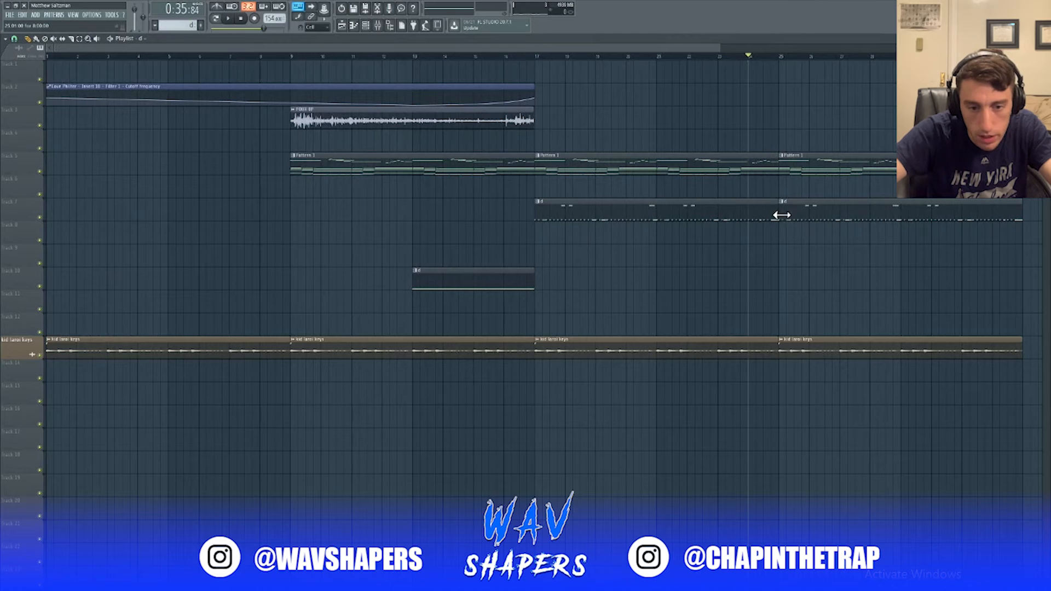
Set the channel rack to show all channels and stop playback.
key("F5")
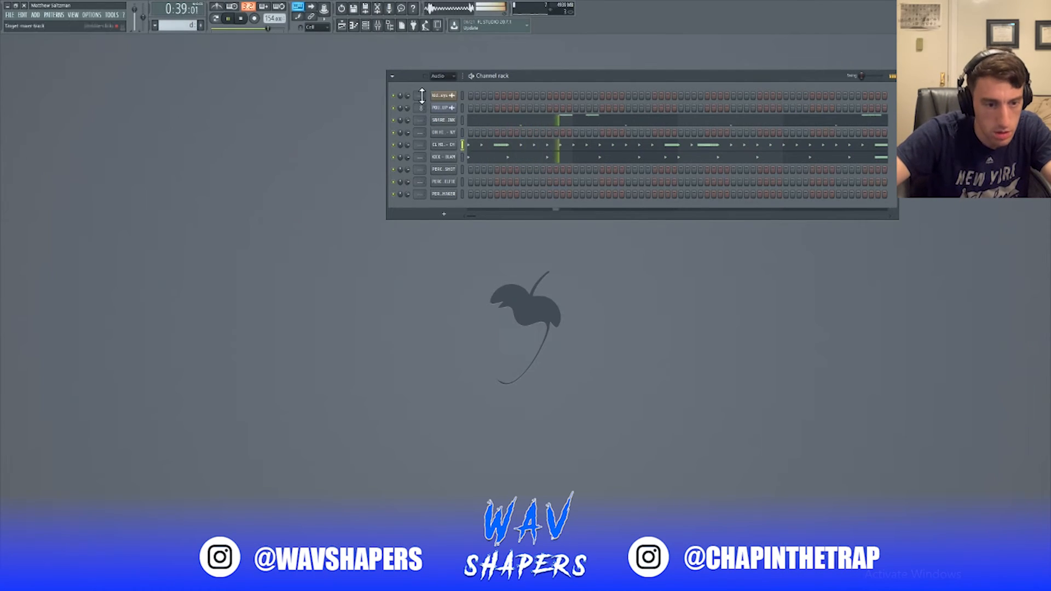
left_click(442, 85)
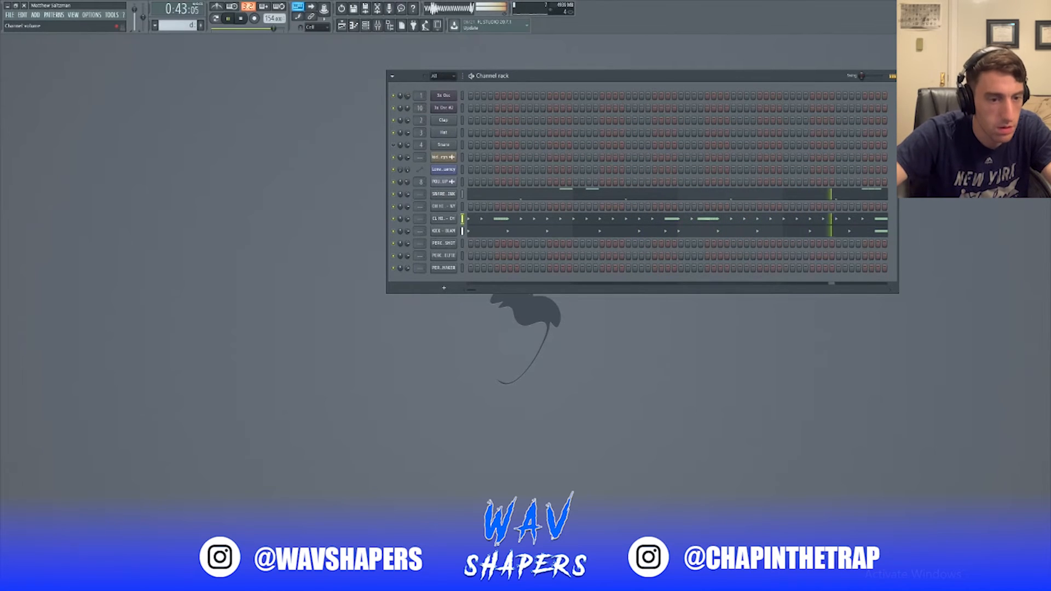
key("space")
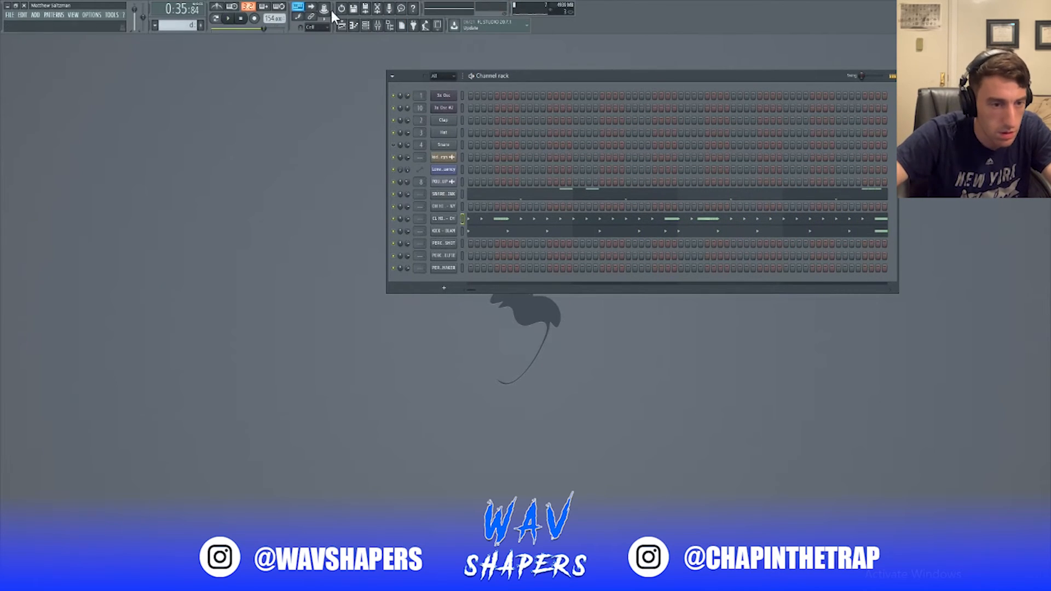
Open Pattern 1's 3x Osc bass notes in the piano roll and transpose them down one octave.
left_click(345, 26)
double_click(772, 163)
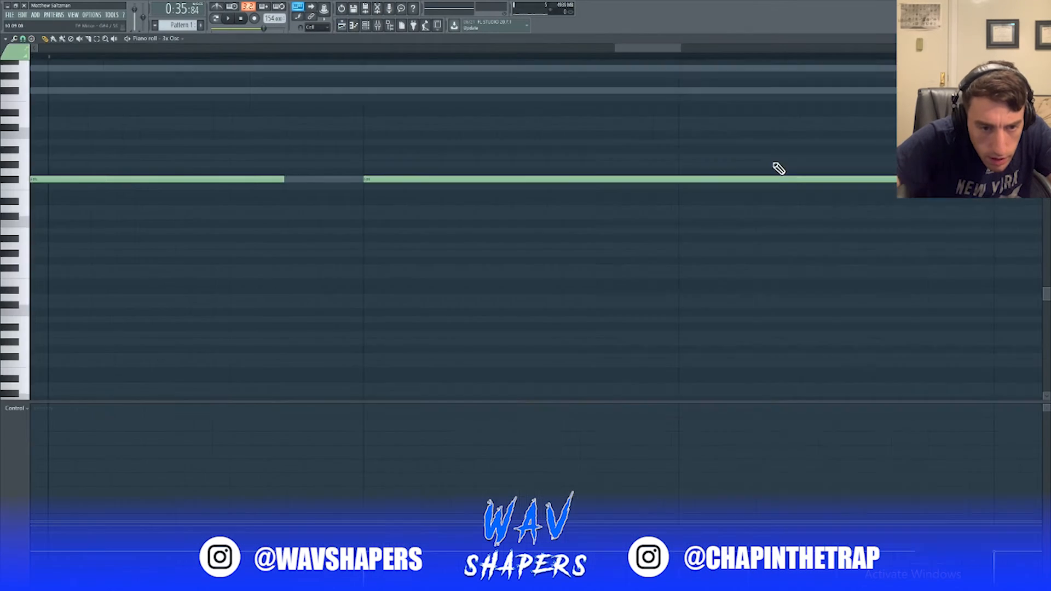
key("Escape")
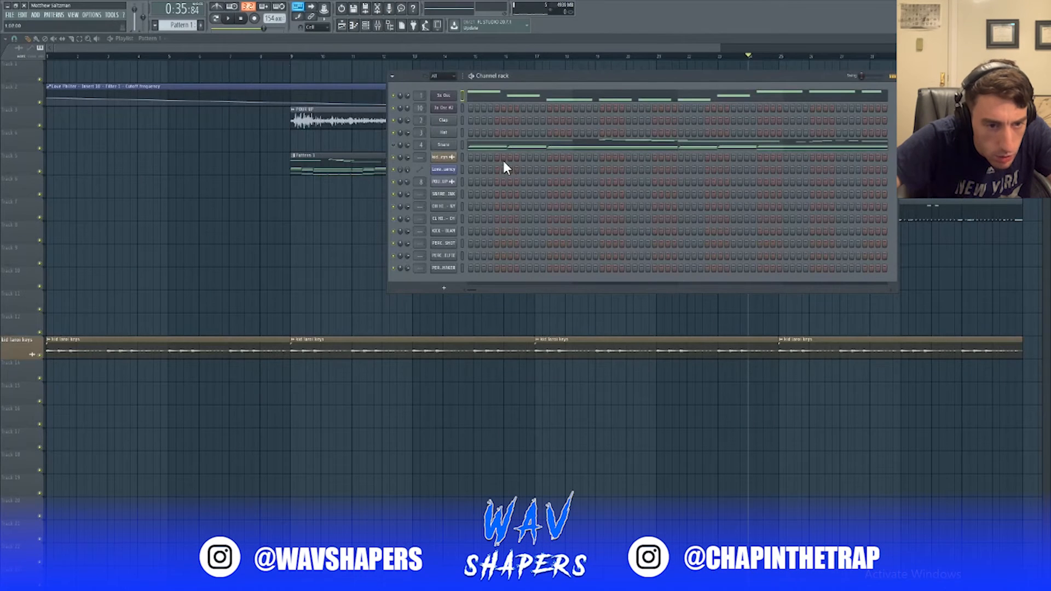
left_click(480, 104)
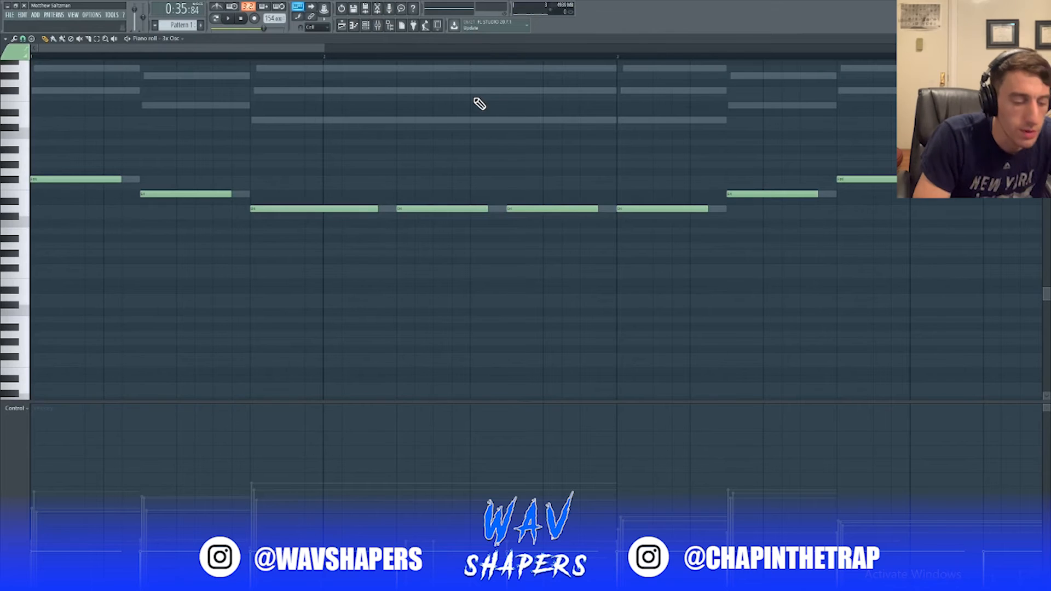
key("ctrl+Down")
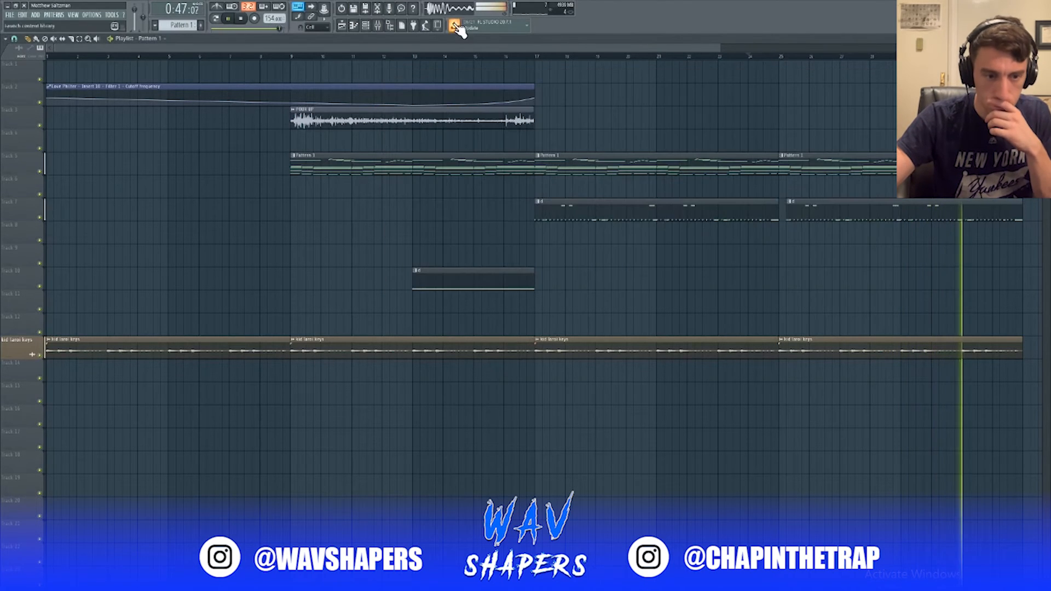
Duplicate the Pattern 1, drum and keys clips of bars 17–32 so they repeat from bar 33, then stop playback.
left_click_drag(719, 46, 1030, 45)
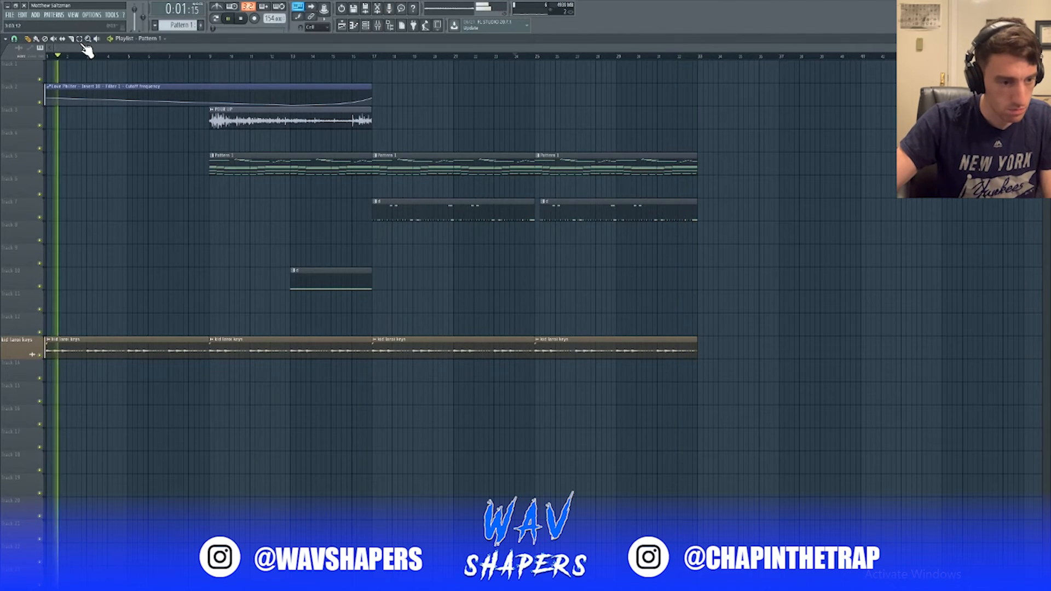
left_click_drag(816, 391, 423, 88)
key("ctrl+b")
left_click(791, 277)
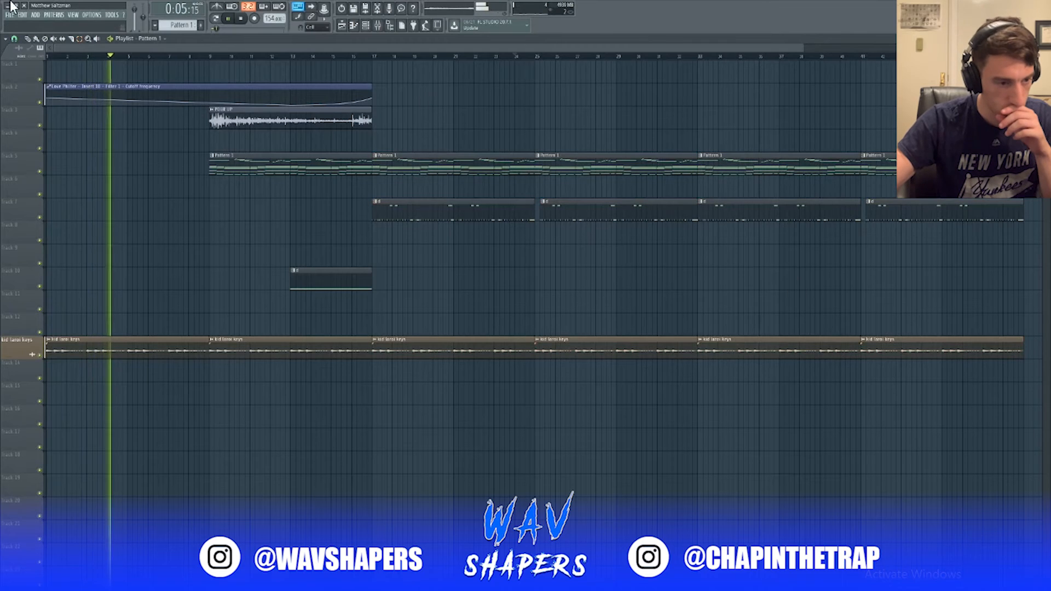
left_click(27, 39)
key("space")
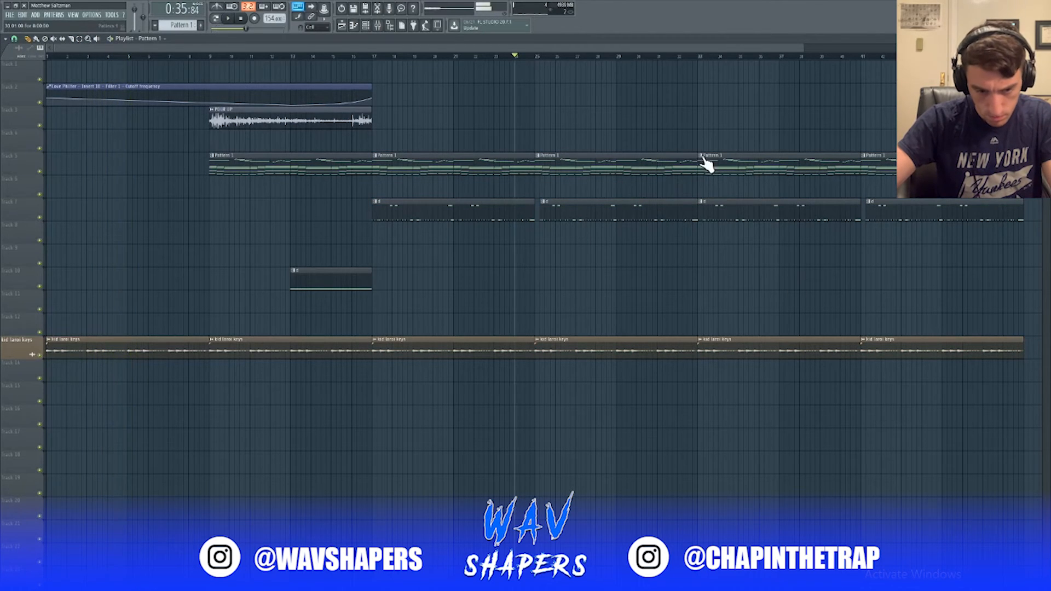
Turn the Pattern 1 clips at bars 33 and 41 into a separate Pattern 2 and view its 3x Osc notes.
left_click(715, 209)
right_click(877, 161)
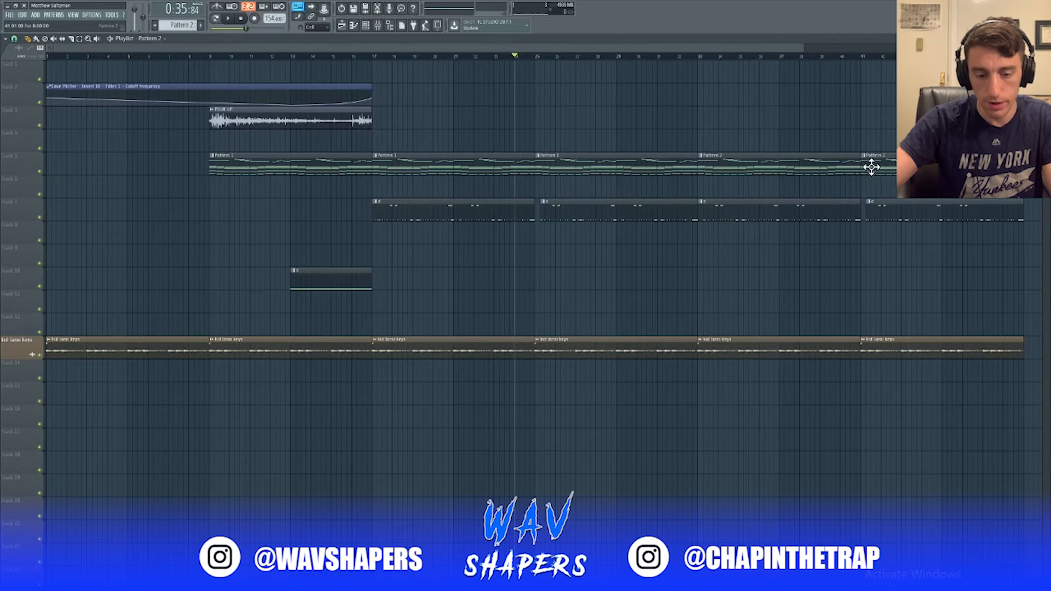
double_click(664, 148)
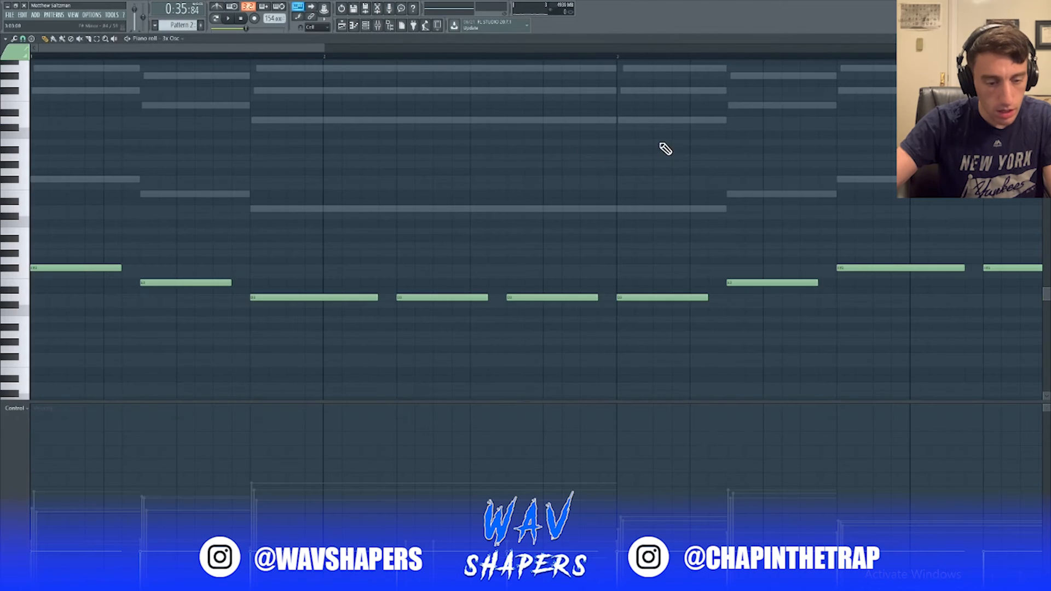
key("Escape")
Replace the Pattern 2 clips at bars 33 and 41 with Pattern 1 clips.
right_click(685, 145)
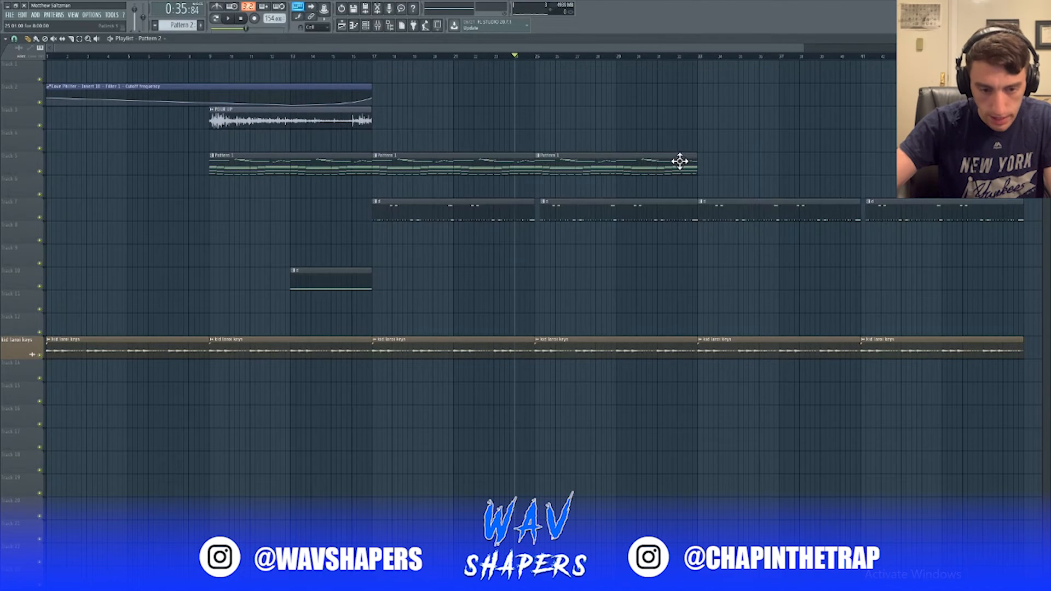
left_click_drag(718, 164, 699, 178)
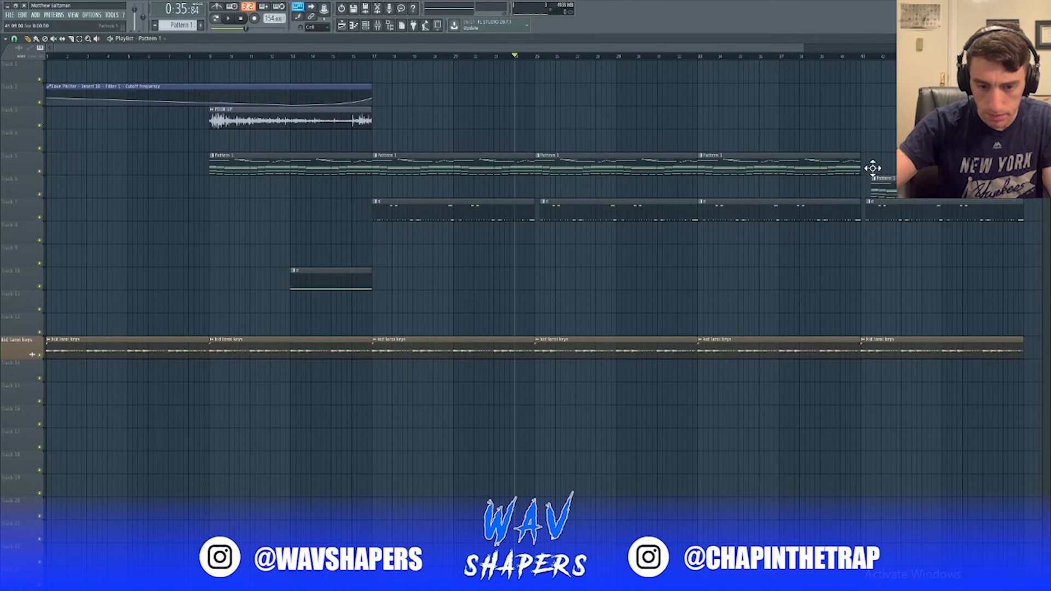
left_click_drag(873, 164, 869, 152)
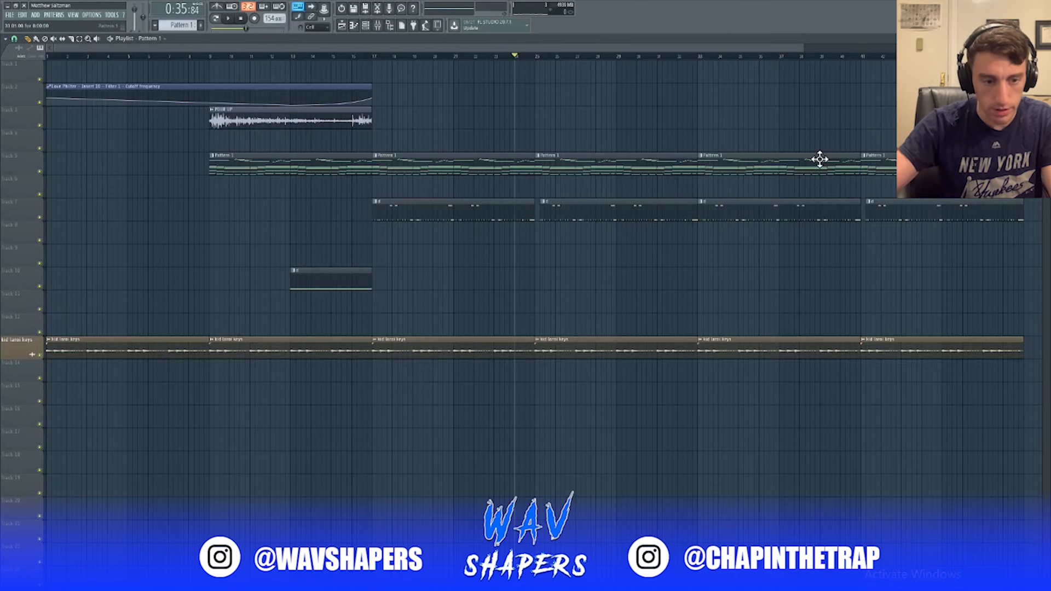
Clone the first 3x Osc channel and route the copy to mixer track 23.
key("F5")
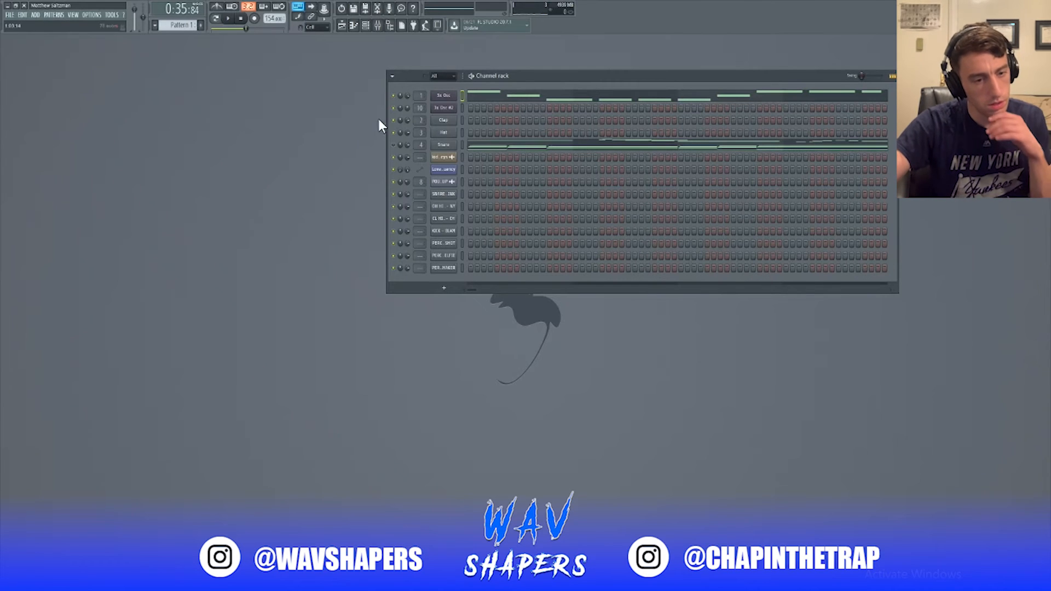
right_click(446, 94)
left_click(488, 167)
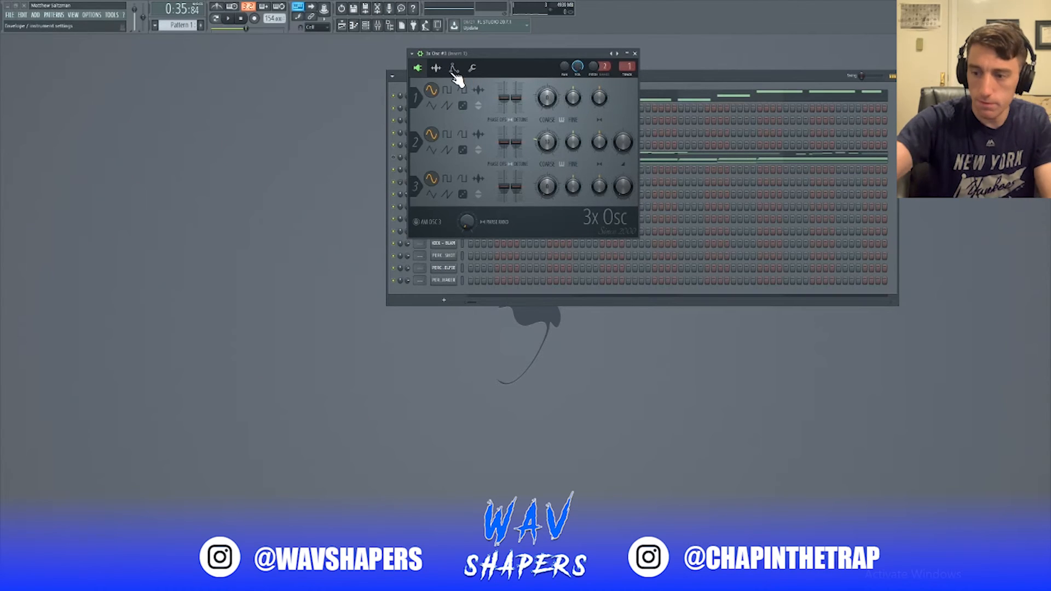
key("e")
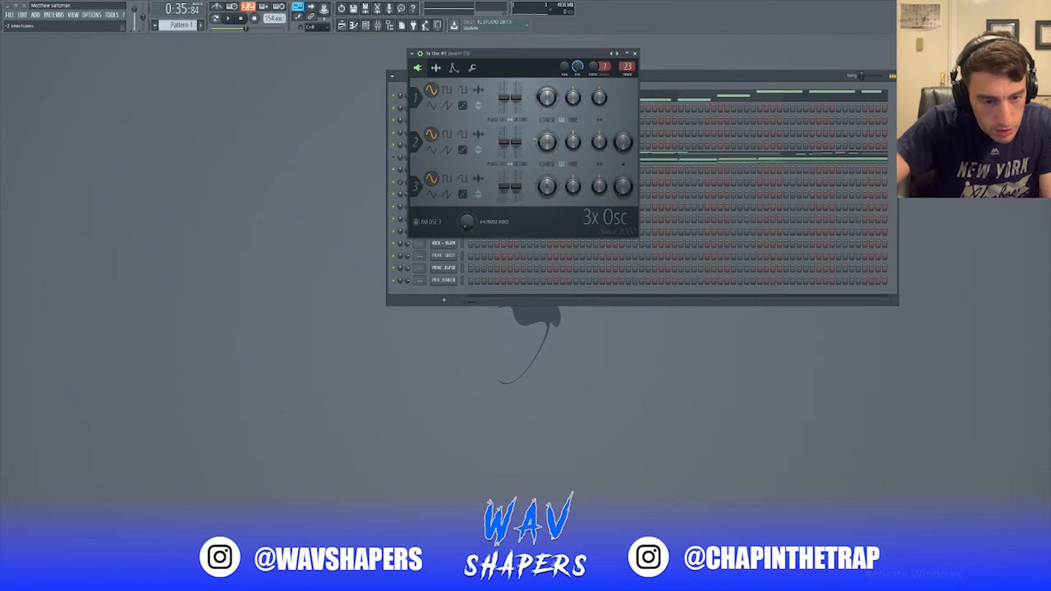
Examine the cloned 3x Osc's volume envelope and portamento settings while auditioning notes.
left_click(452, 69)
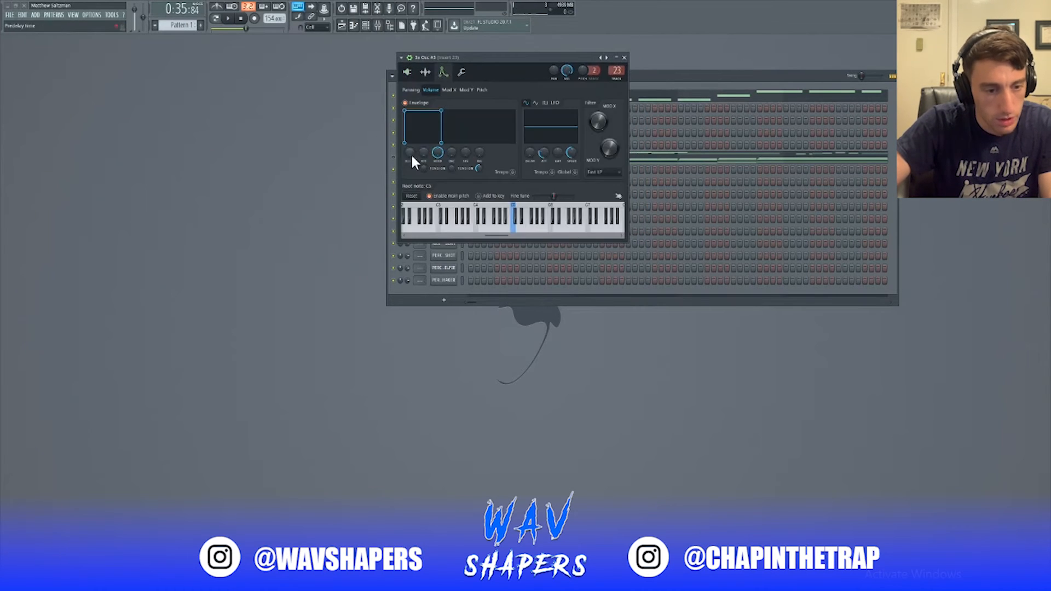
left_click(461, 73)
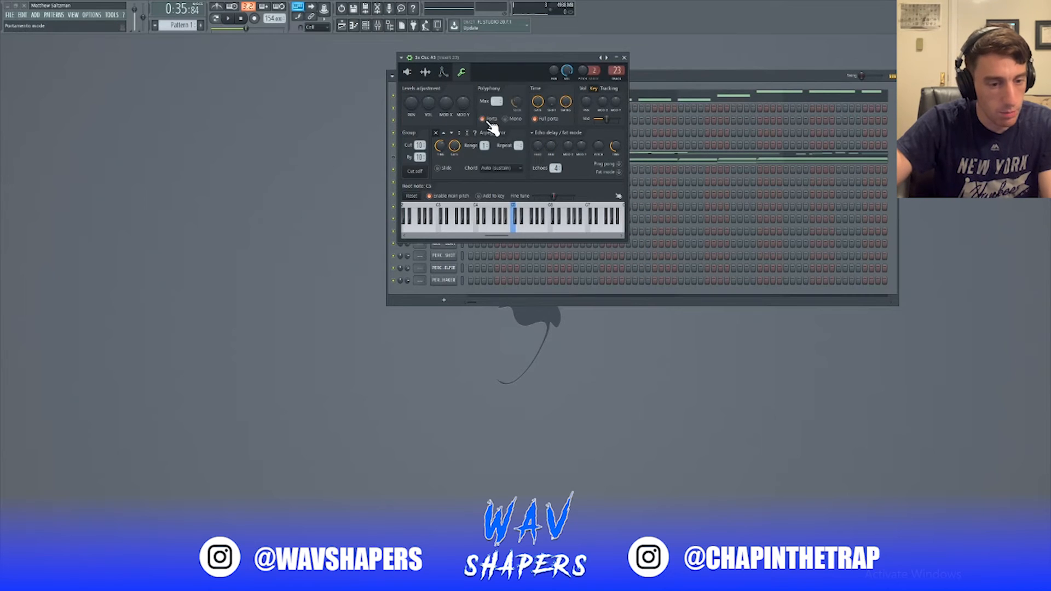
key("n")
key("n")
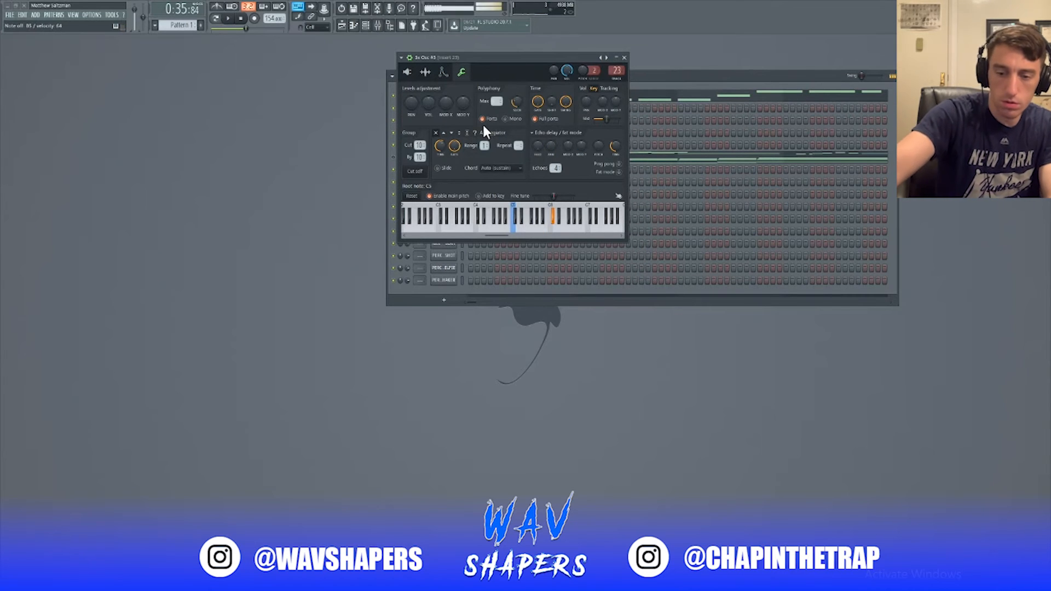
key("n")
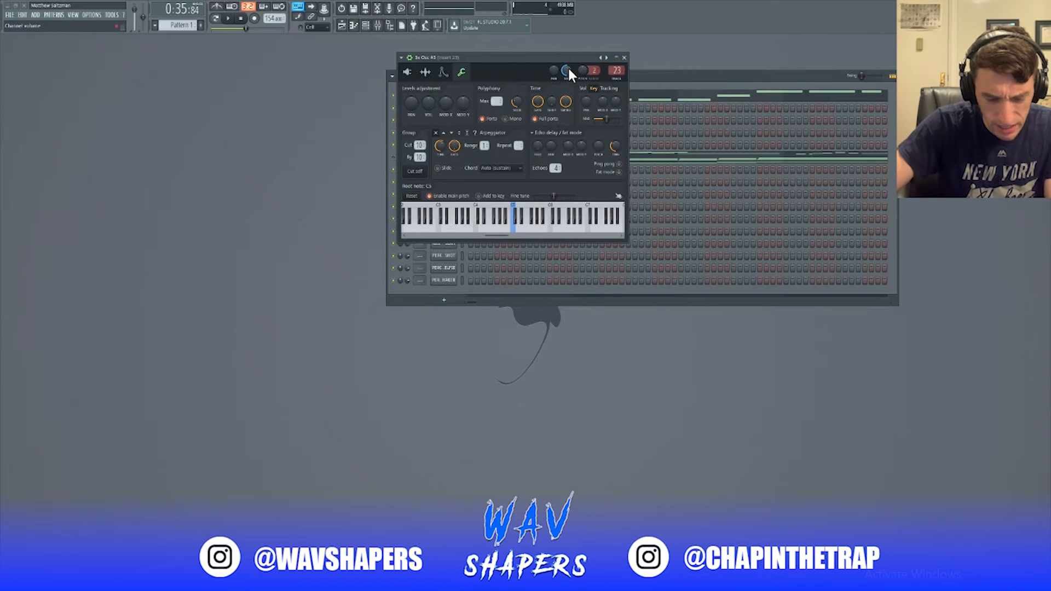
Play the arrangement and audition notes on the cloned 3x Osc over it.
key("g")
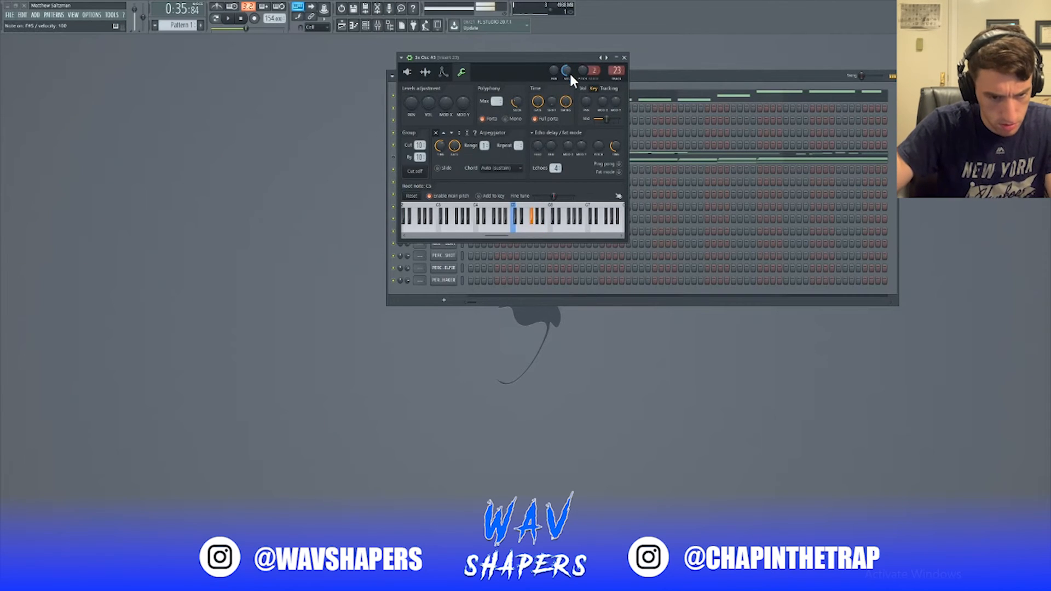
key("Escape")
key("space")
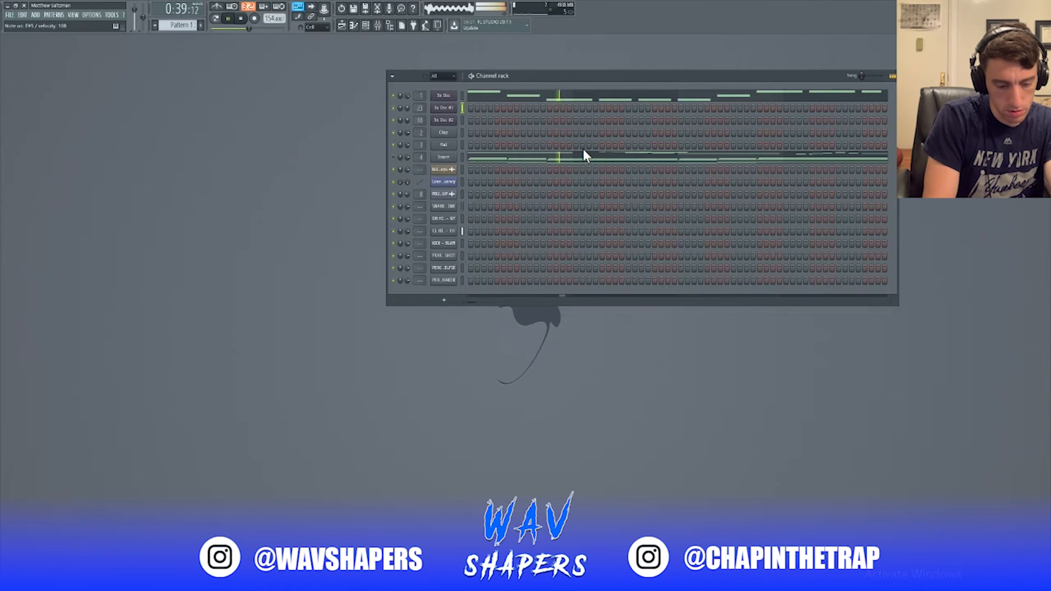
key("b")
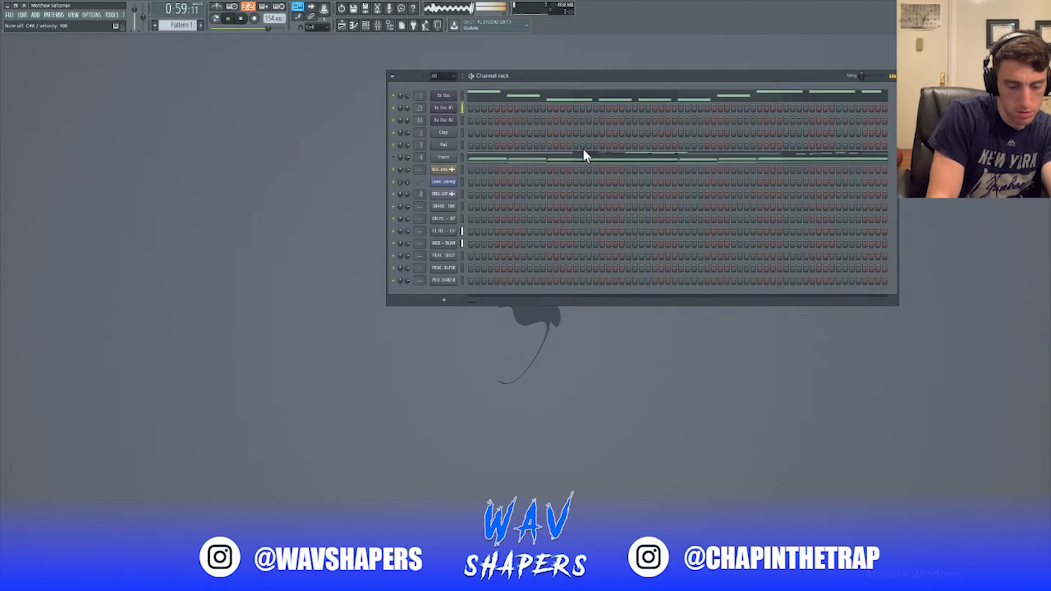
key("space")
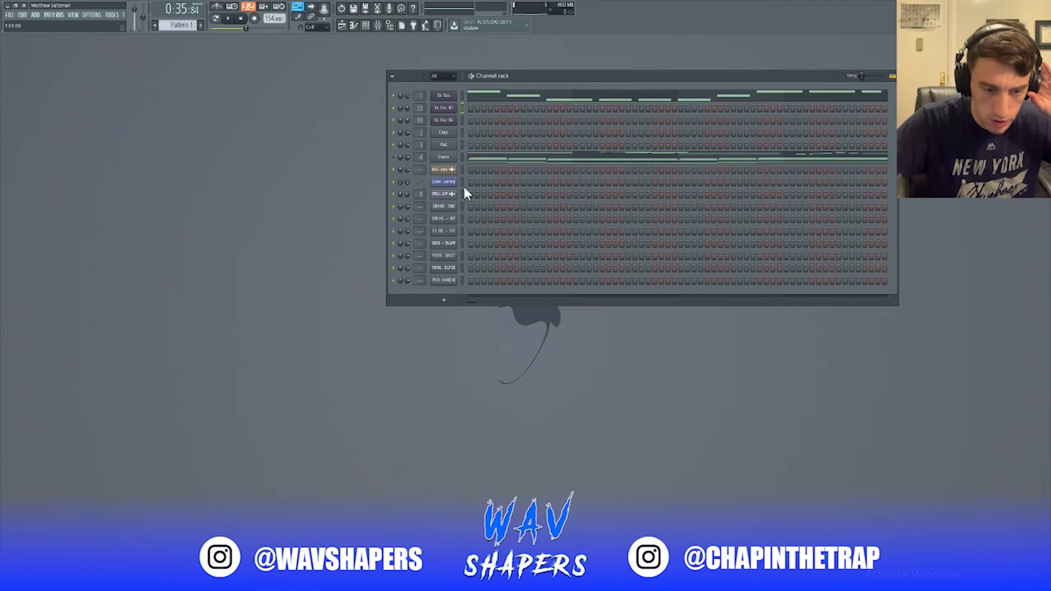
Copy the notes of the channel routed to mixer track 4 into 3x Osc #3 and open them in the piano roll.
right_click(454, 156)
left_click(536, 166)
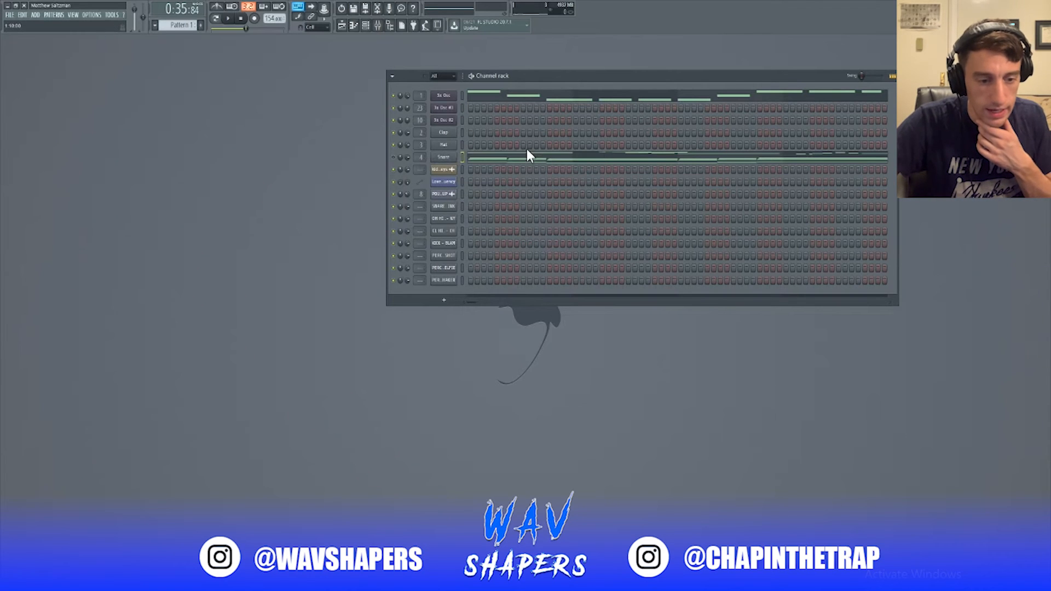
right_click(436, 96)
right_click(443, 107)
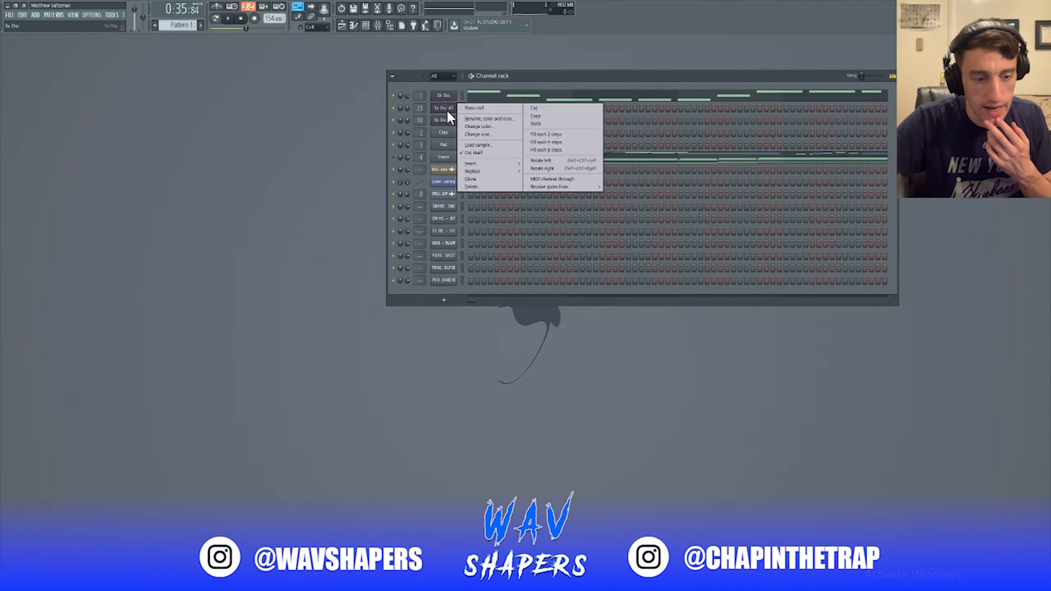
left_click(551, 124)
right_click(452, 109)
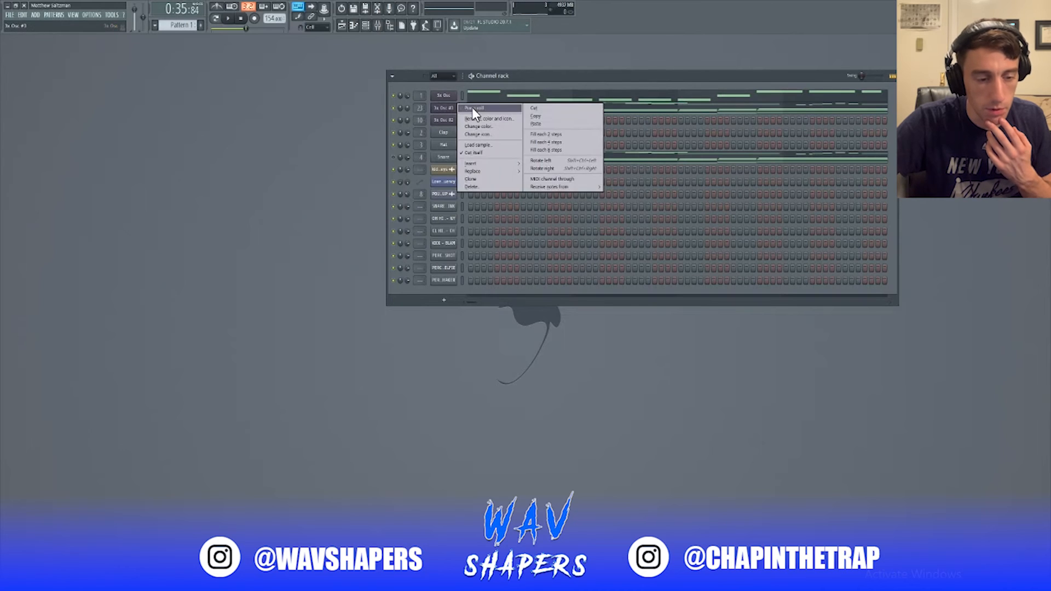
left_click(472, 109)
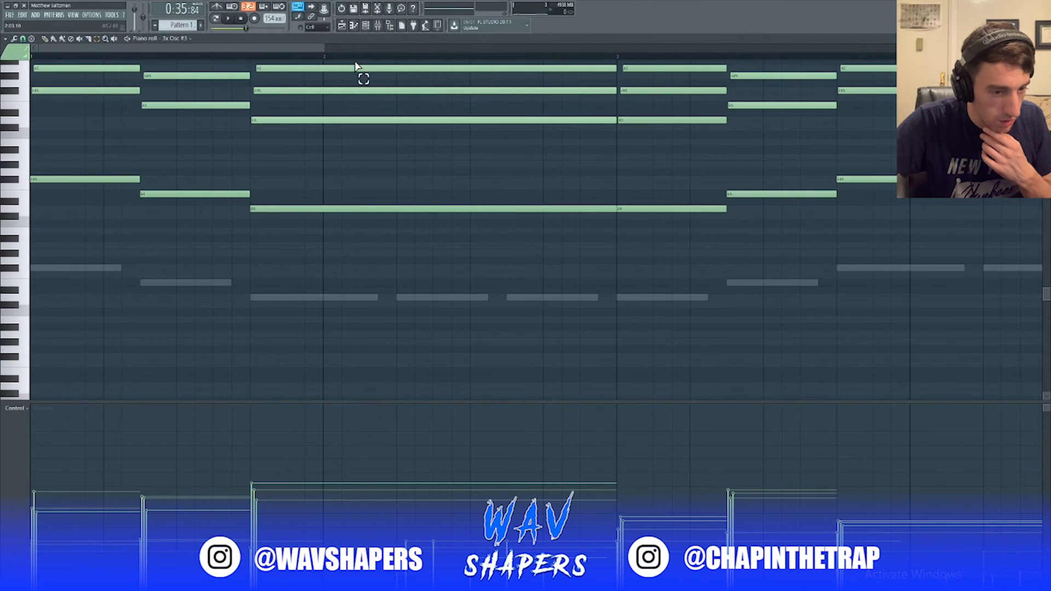
Delete the chord notes below the melody in 3x Osc #3 and transpose the remaining melody down two octaves.
scroll(328, 48, "down", 8)
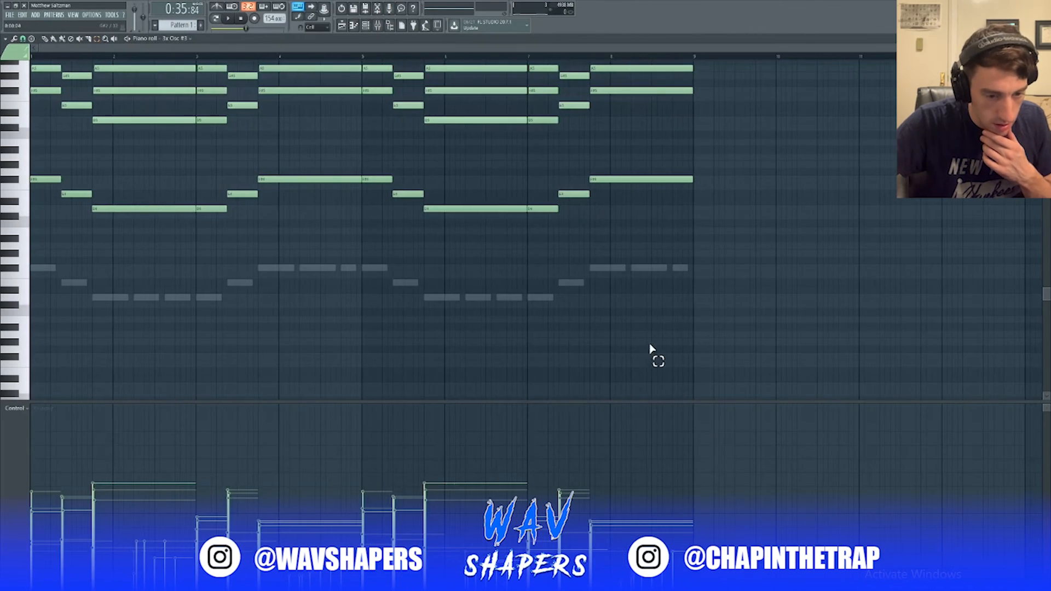
scroll(653, 352, "up", 3)
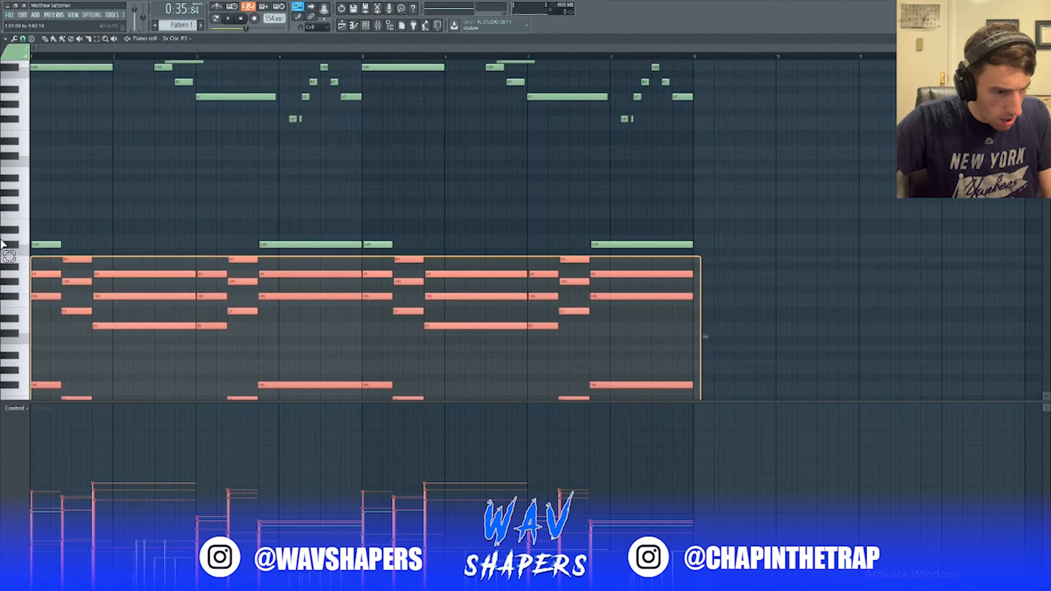
key("space")
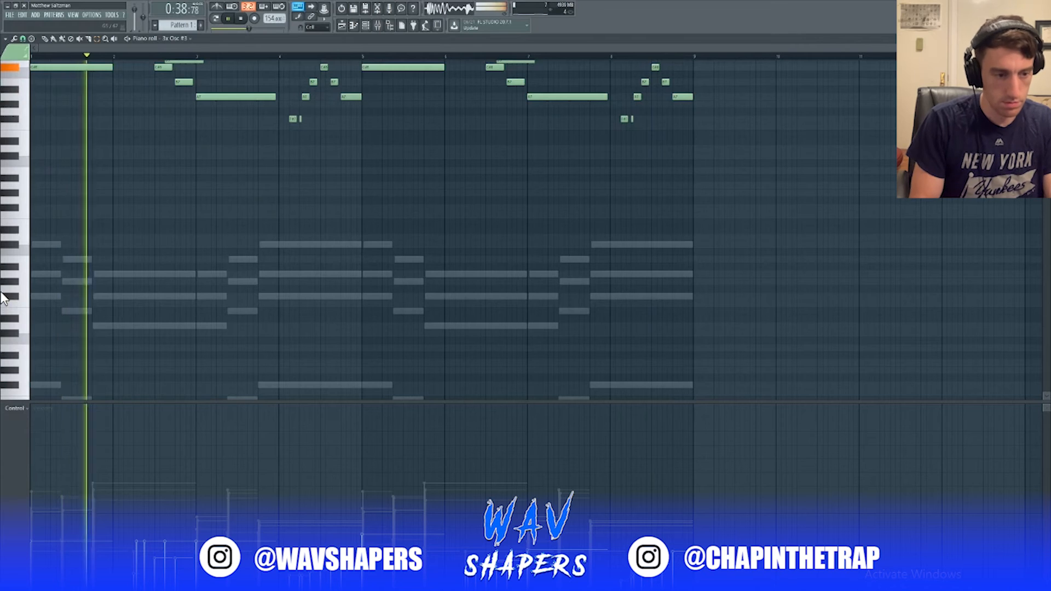
key("ctrl+Down")
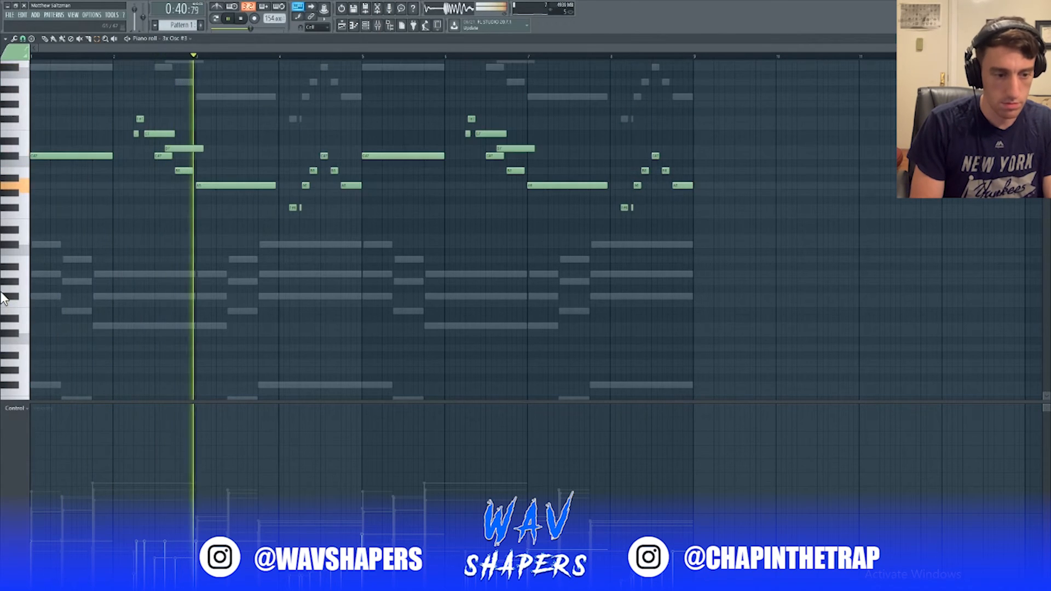
key("ctrl+Down")
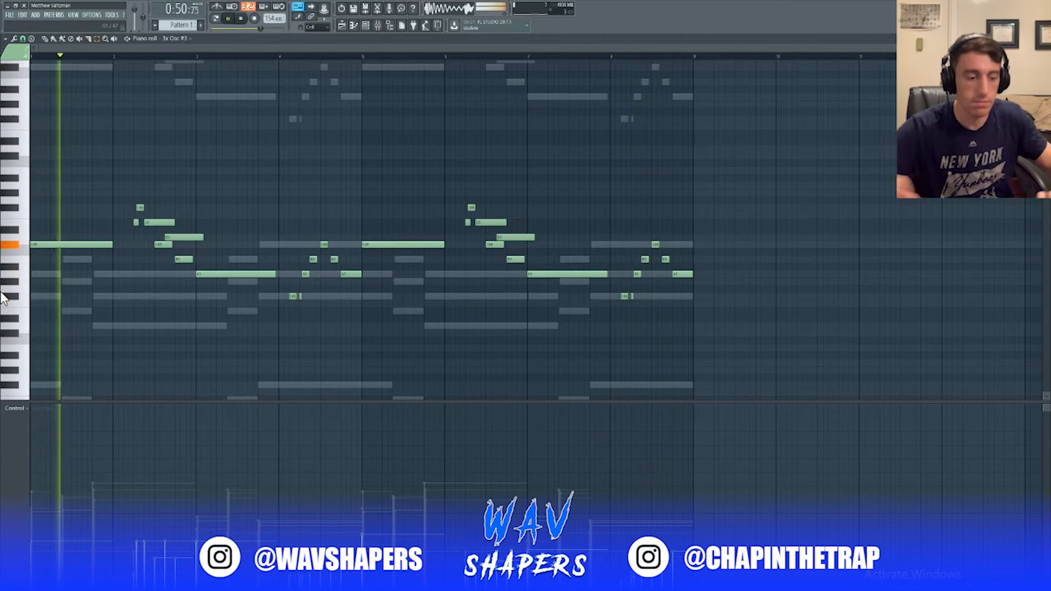
key("F7")
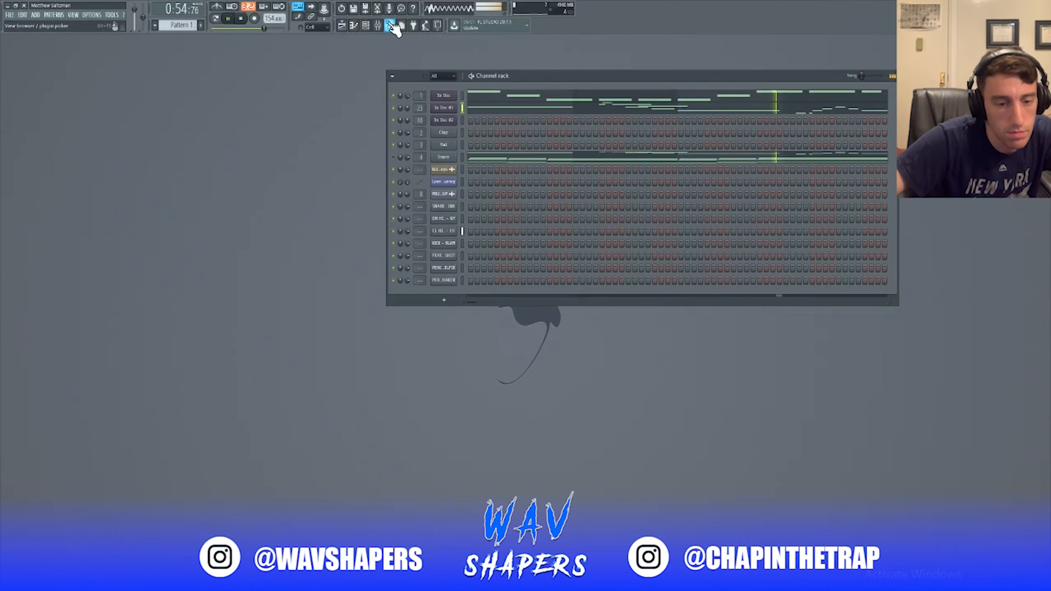
Make the kid laroi keys clip at bar 33 of the playlist unique.
key("space")
left_click(342, 25)
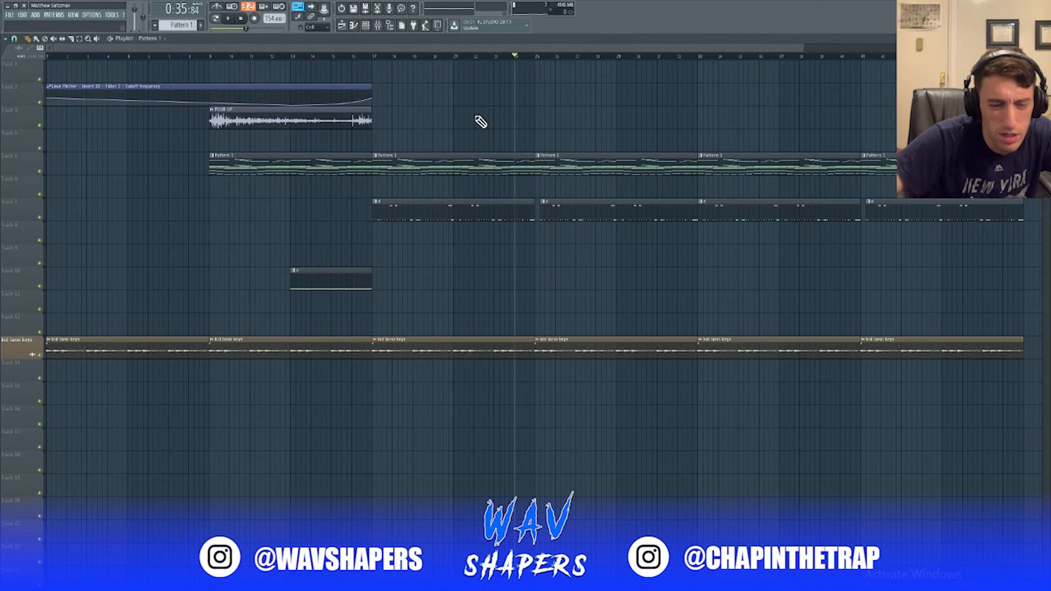
right_click(700, 342)
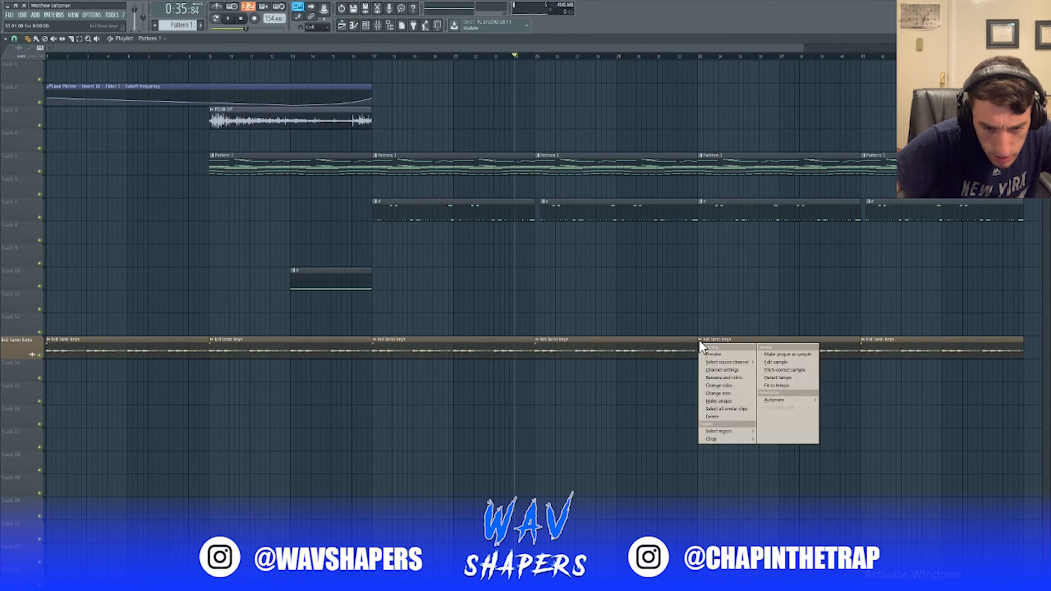
left_click(727, 401)
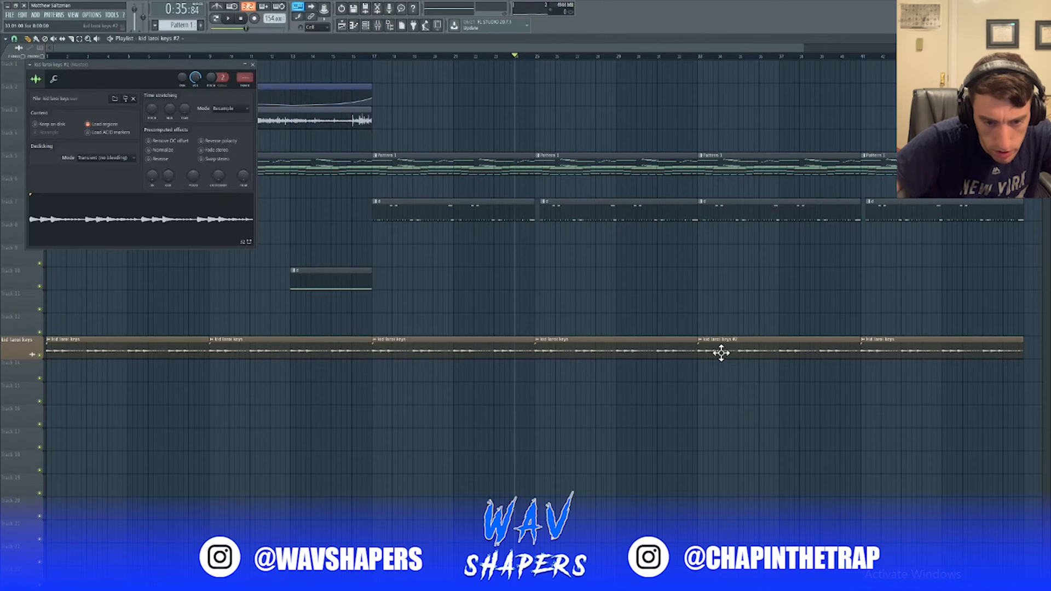
Try reversing the kid laroi keys #2 sample and audition it from bar 33.
left_click(157, 160)
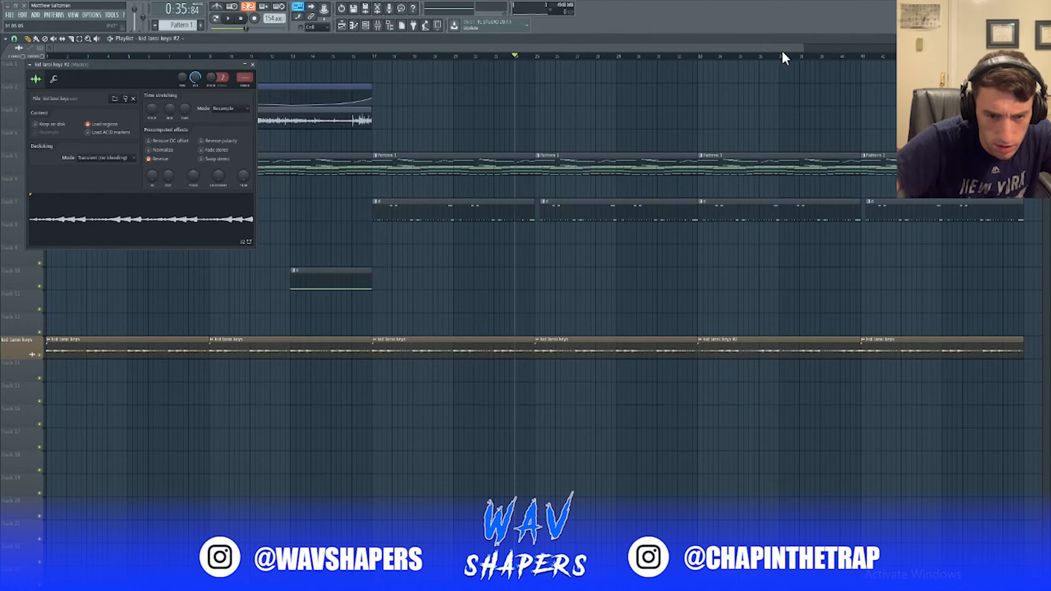
left_click(698, 56)
key("space")
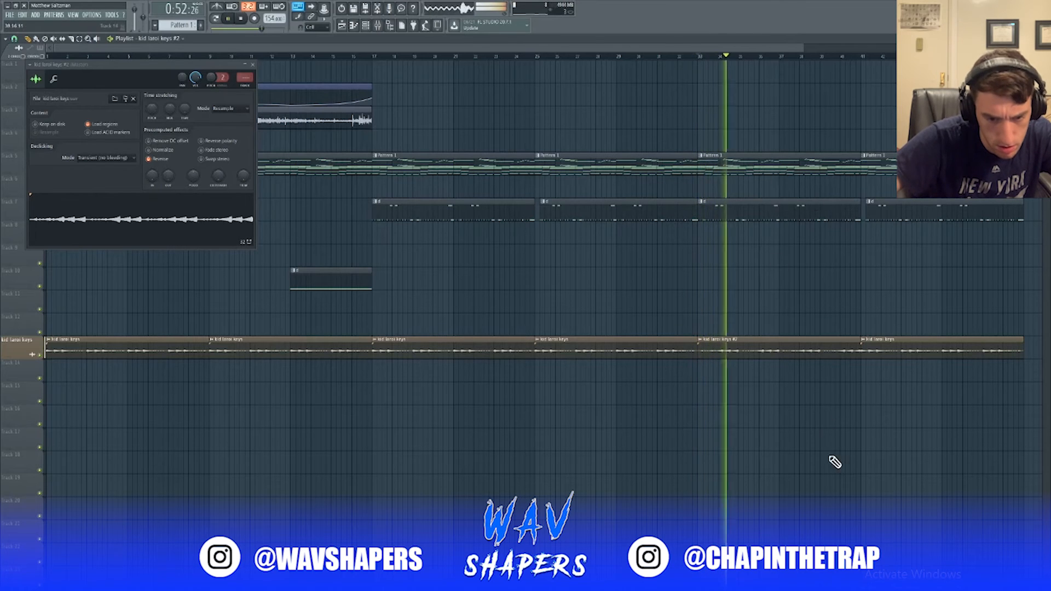
key("space")
Remove the reversal from kid laroi keys #2 and shift its pitch with the time-stretching mode set to Auto.
key("ctrl+z")
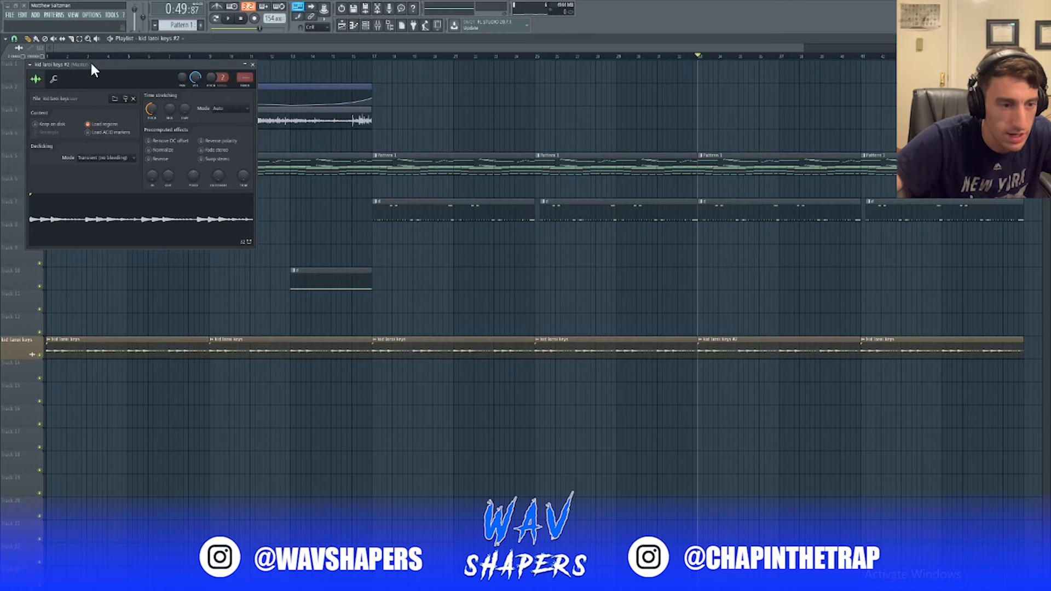
key("space")
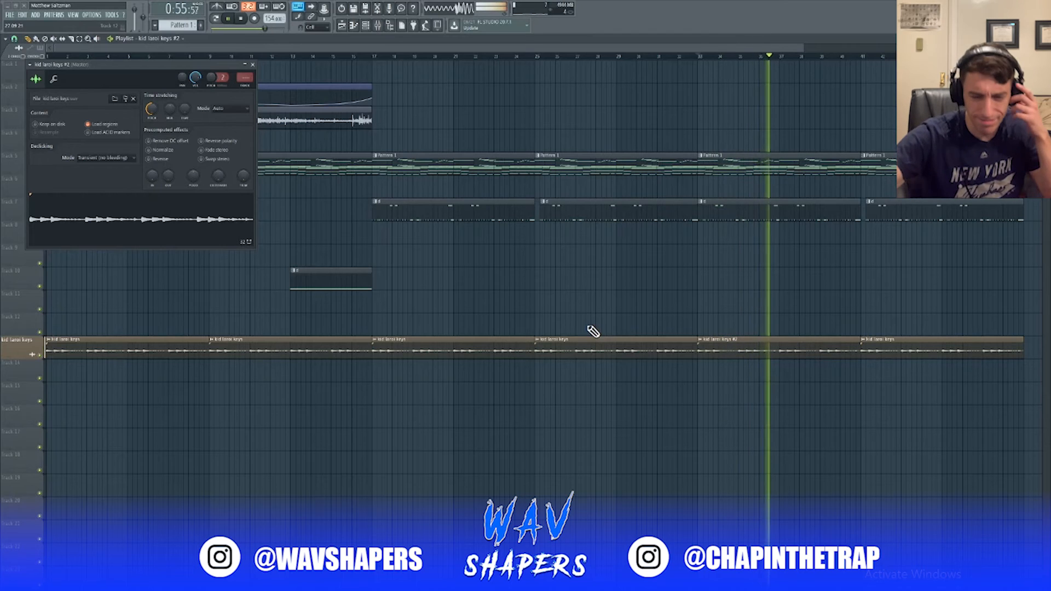
Replace the kid laroi keys clip at bar 41 with a kid laroi keys #2 clip and close the sample settings.
right_click(897, 347)
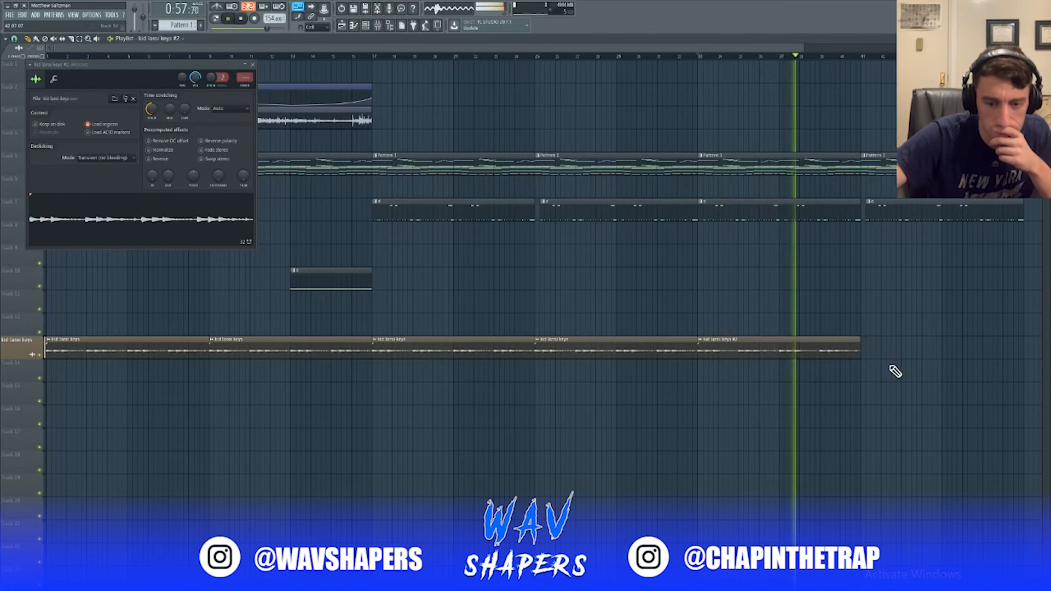
left_click(868, 348)
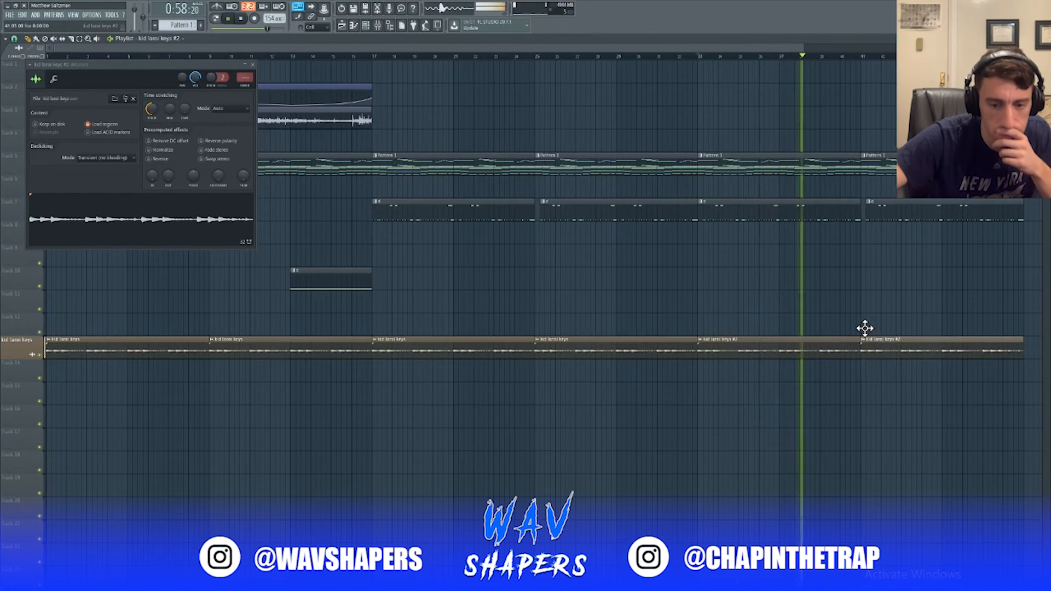
left_click(252, 65)
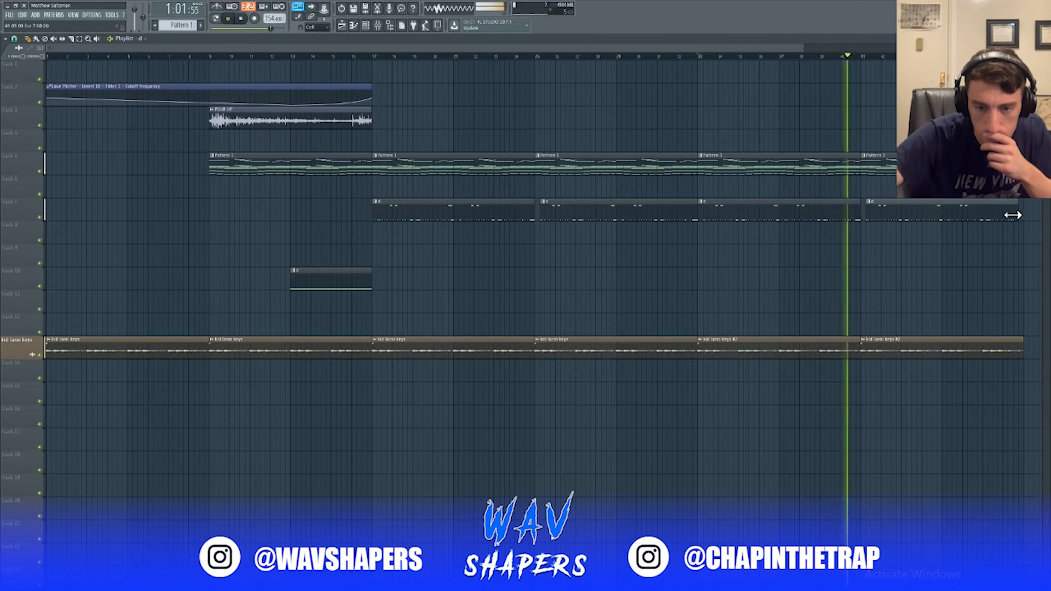
Shorten the last track 7 clip by one bar and place a copy of the track 10 clip at bar 45.
left_click_drag(1013, 216, 1002, 215)
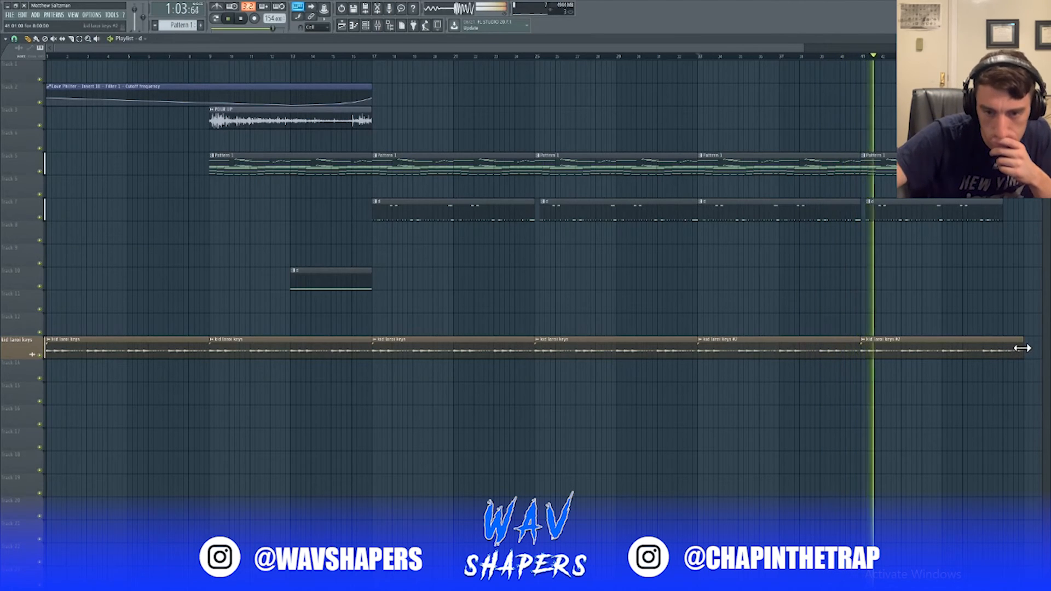
left_click(331, 272)
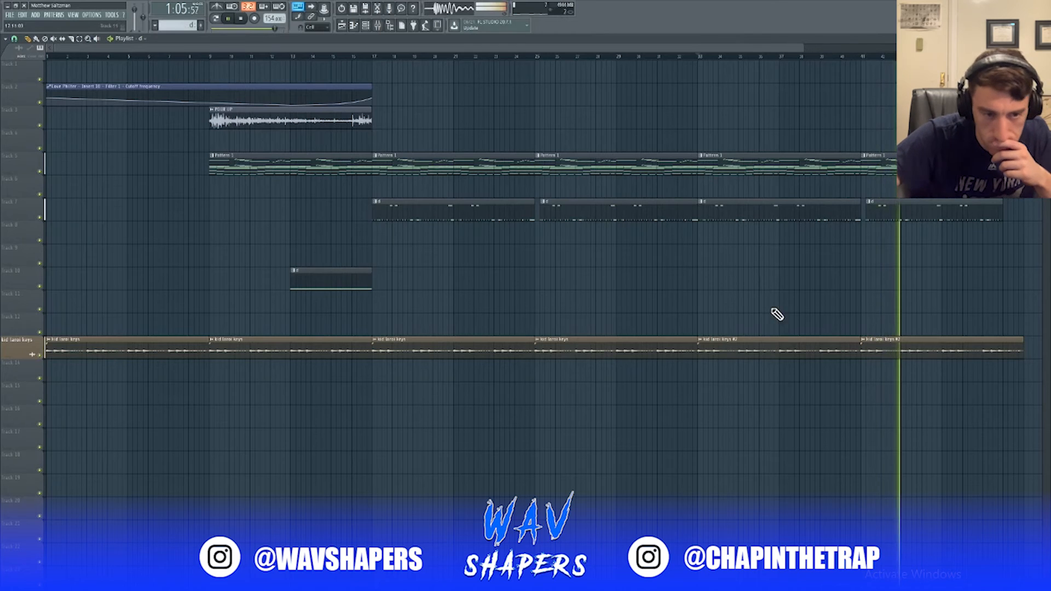
left_click(950, 279)
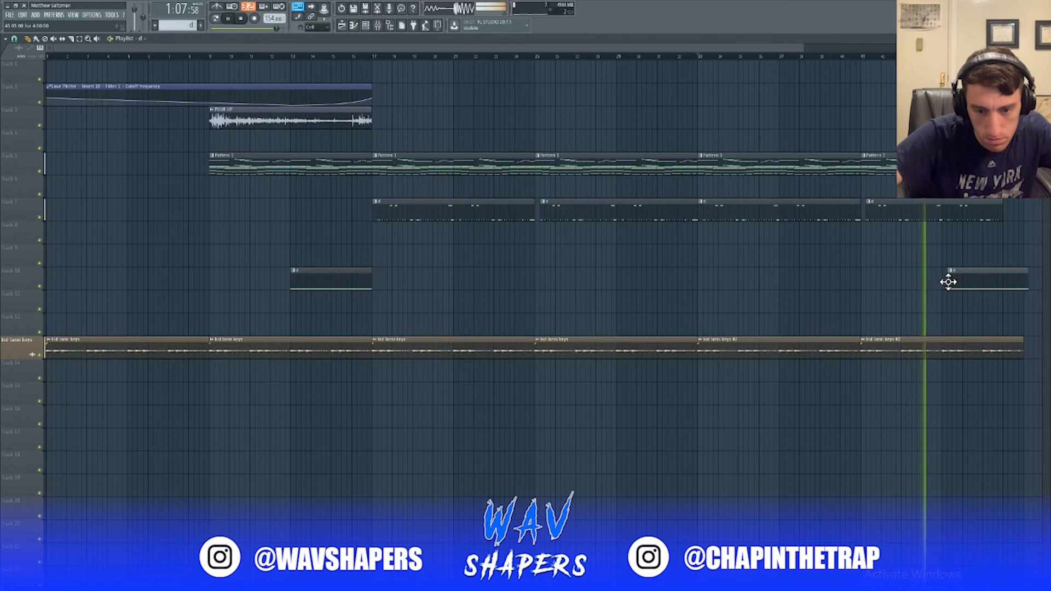
right_click(949, 282)
left_click(942, 286)
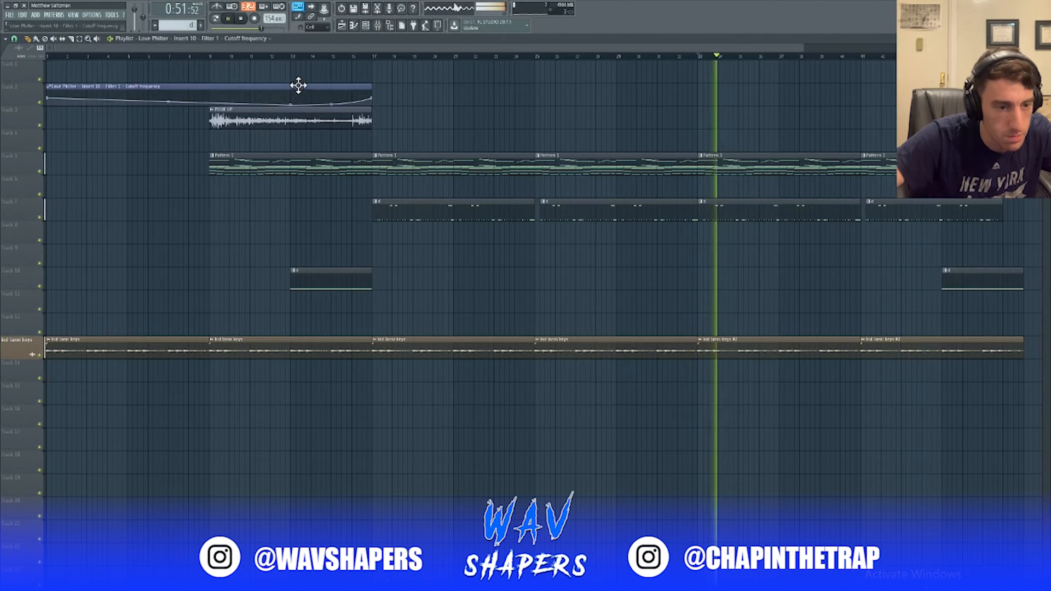
Try placing a copy of the Love Philter cutoff frequency automation clip at bar 33 on track 3, and delete it.
left_click_drag(299, 85, 705, 122)
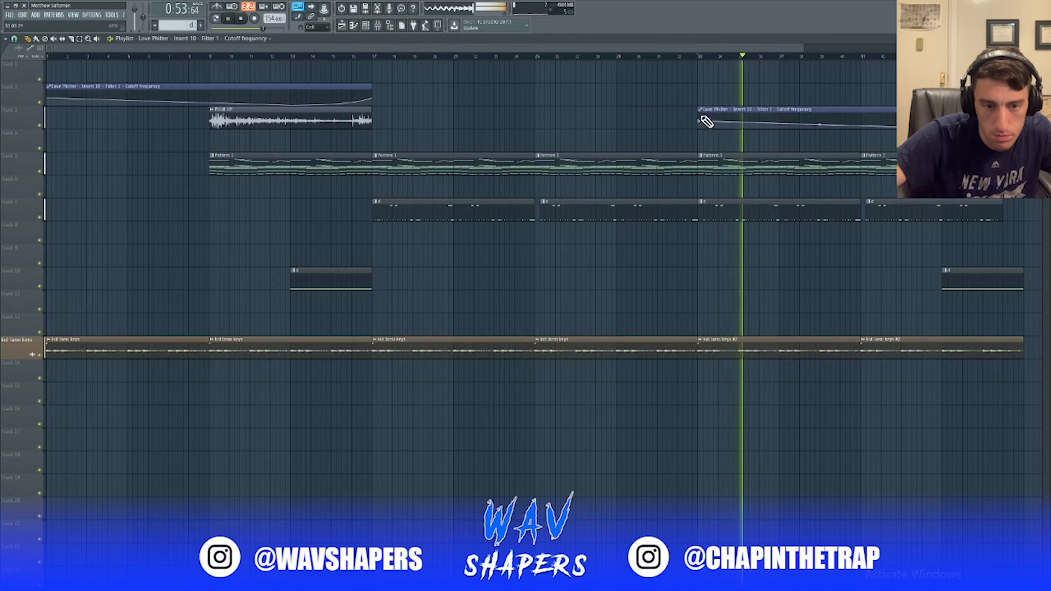
right_click(706, 122)
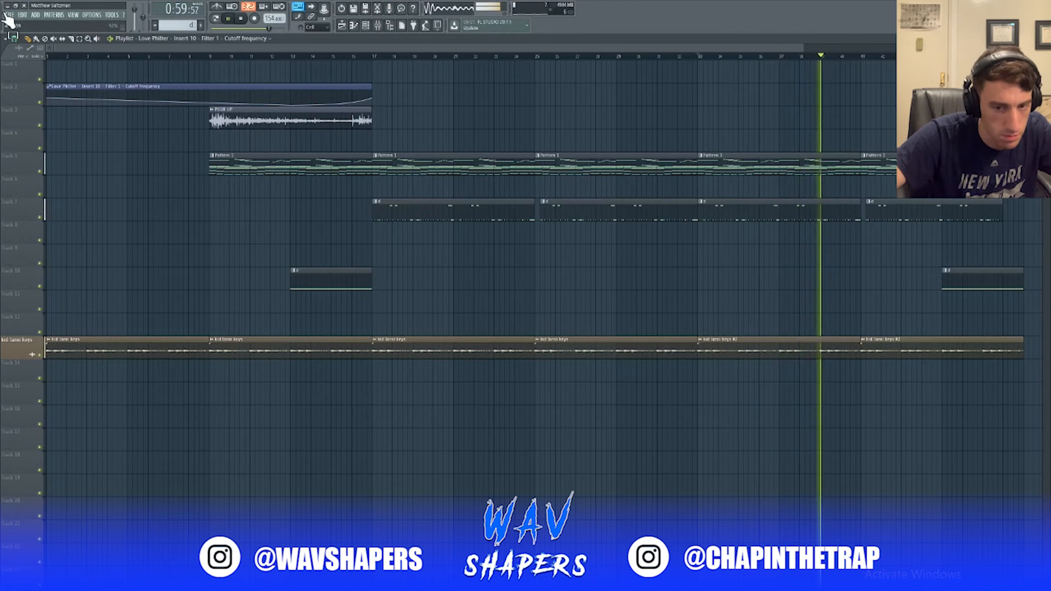
Lower the volume of mixer insert 23, carrying the cloned 3x Osc, and audition the balance.
double_click(738, 157)
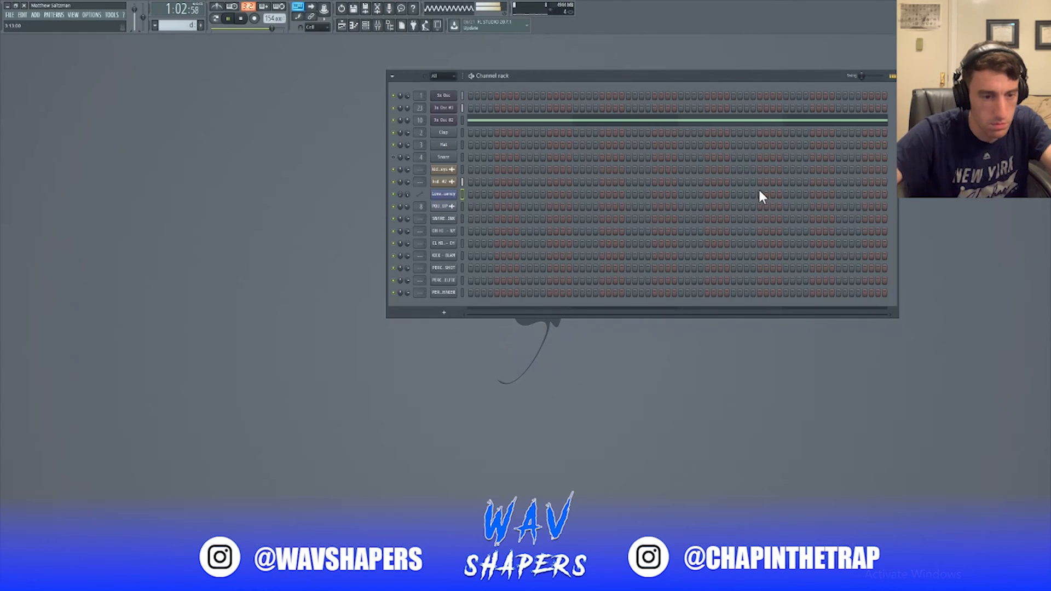
double_click(426, 110)
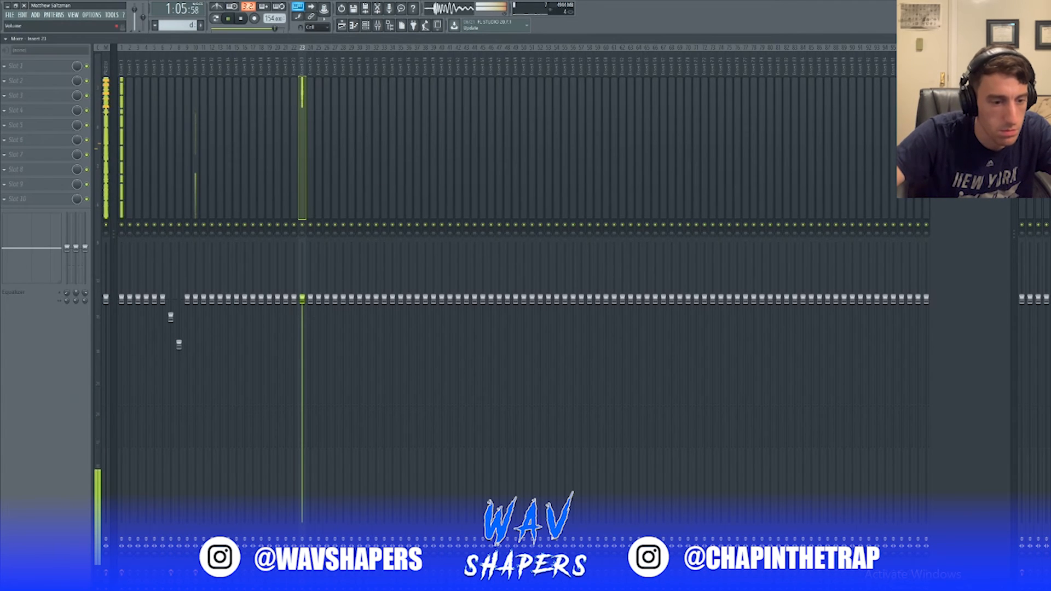
left_click_drag(302, 299, 302, 324)
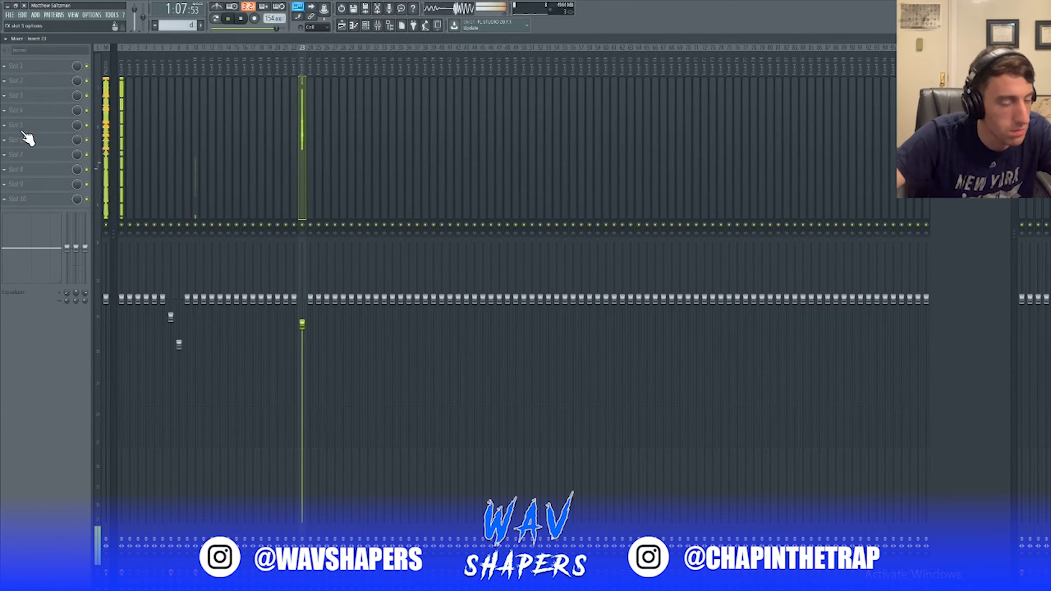
key("space")
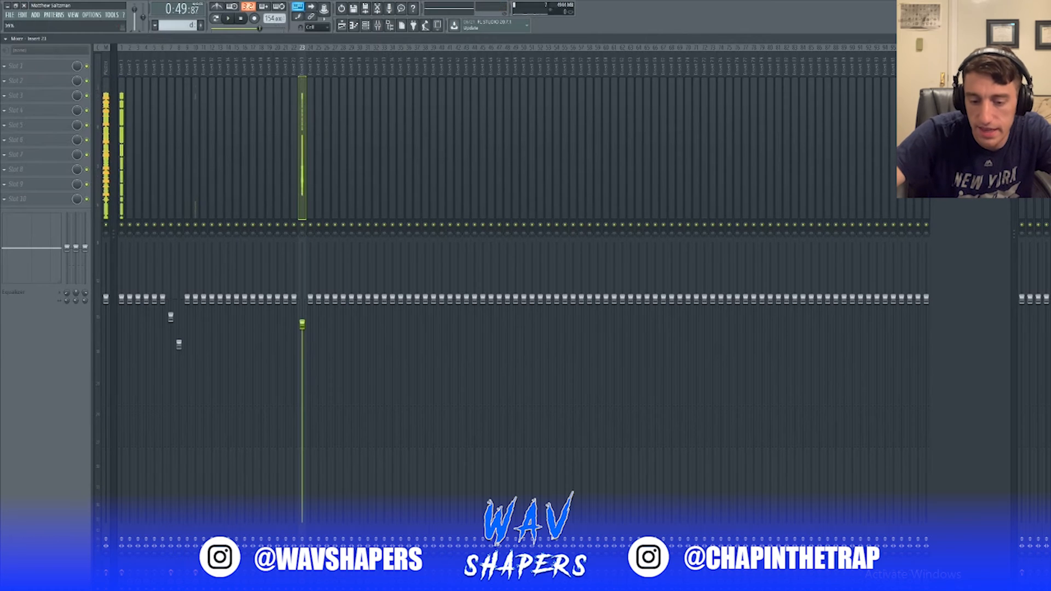
key("space")
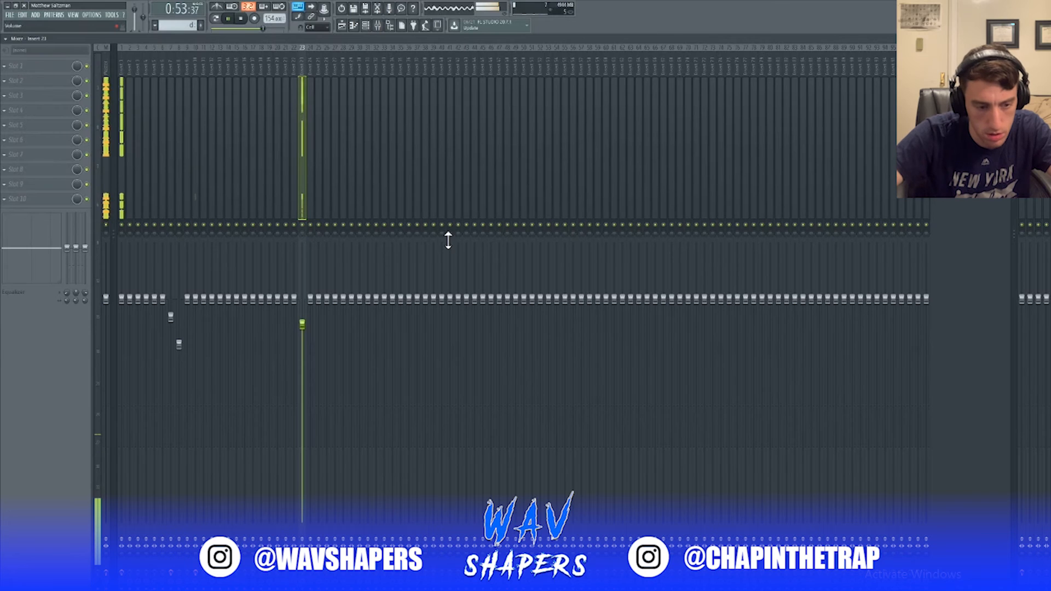
Route the kid laroi keys and kid laroi keys #2 channels to mixer insert 8.
key("space")
key("space")
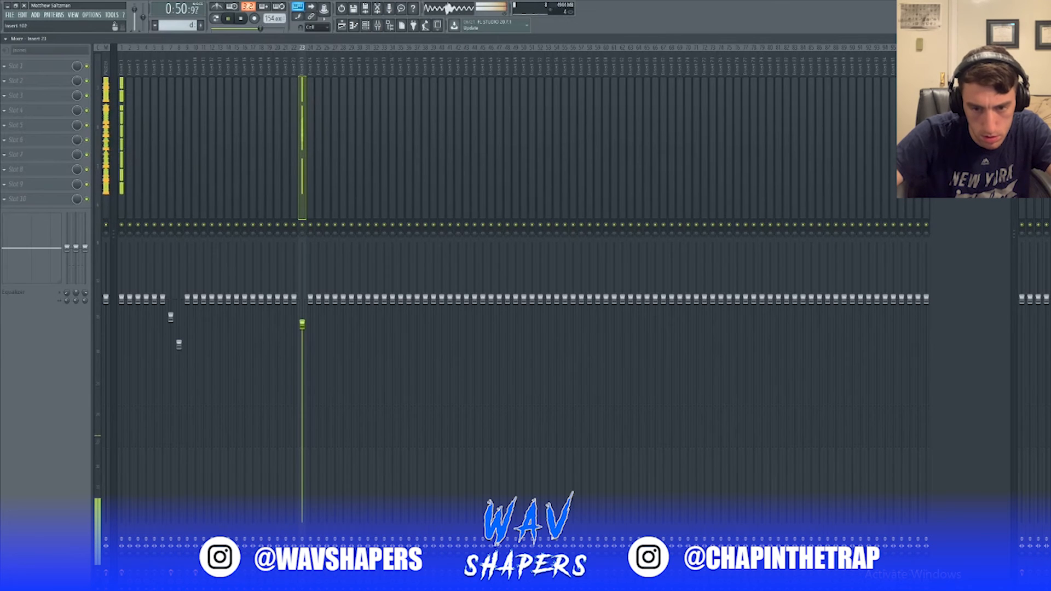
key("F9")
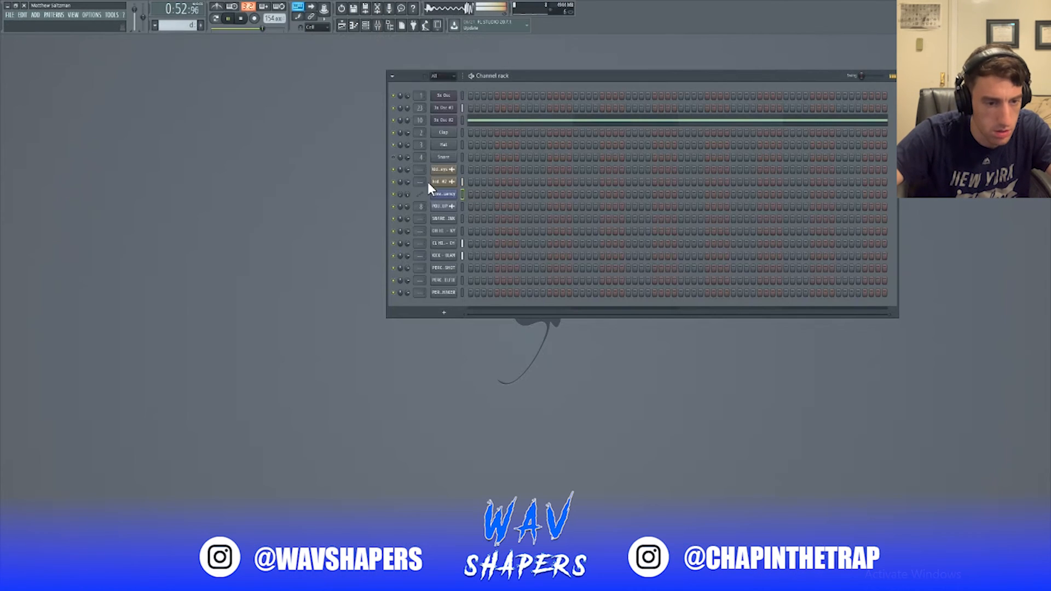
key("F5")
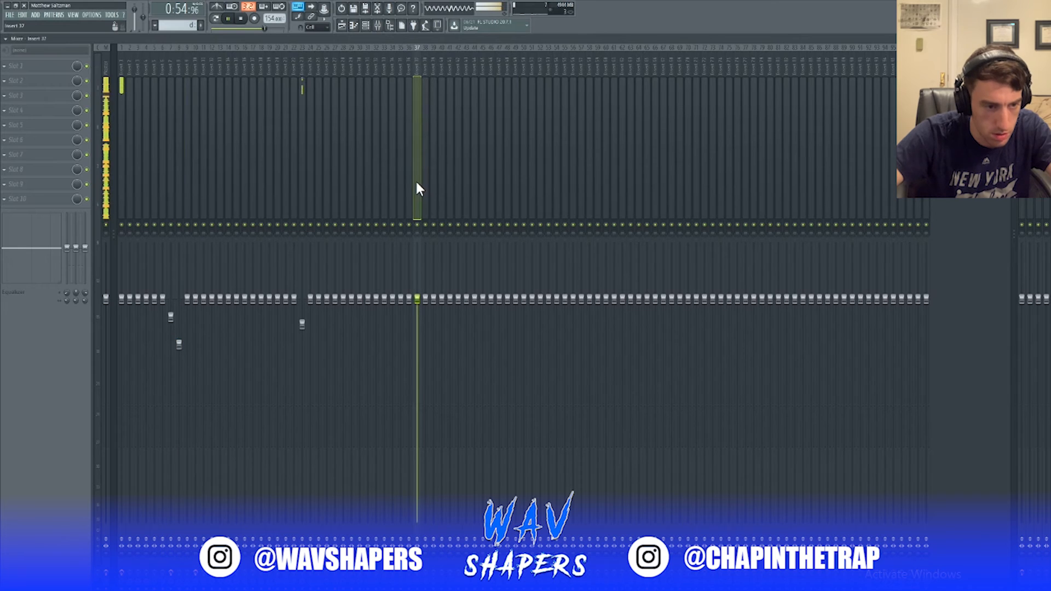
key("F5")
left_click_drag(420, 169, 420, 158)
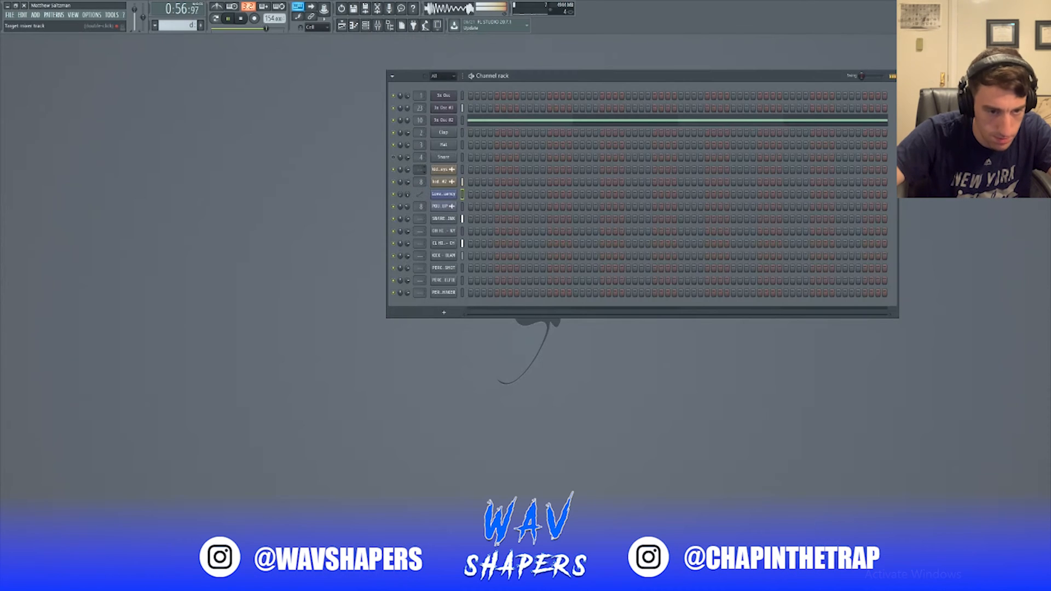
key("F5")
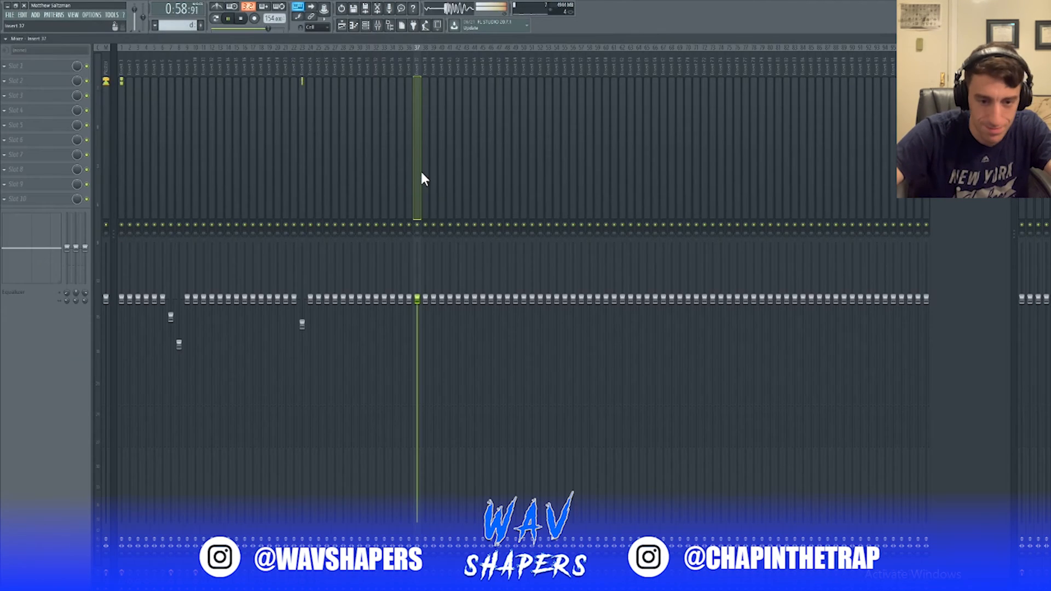
key("F5")
key("space")
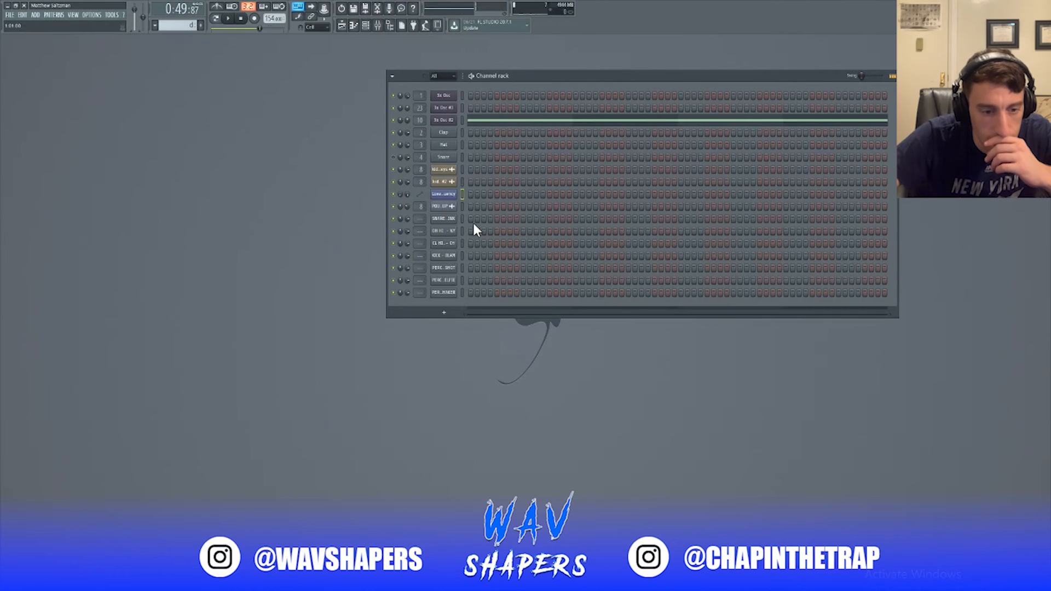
left_click(454, 218)
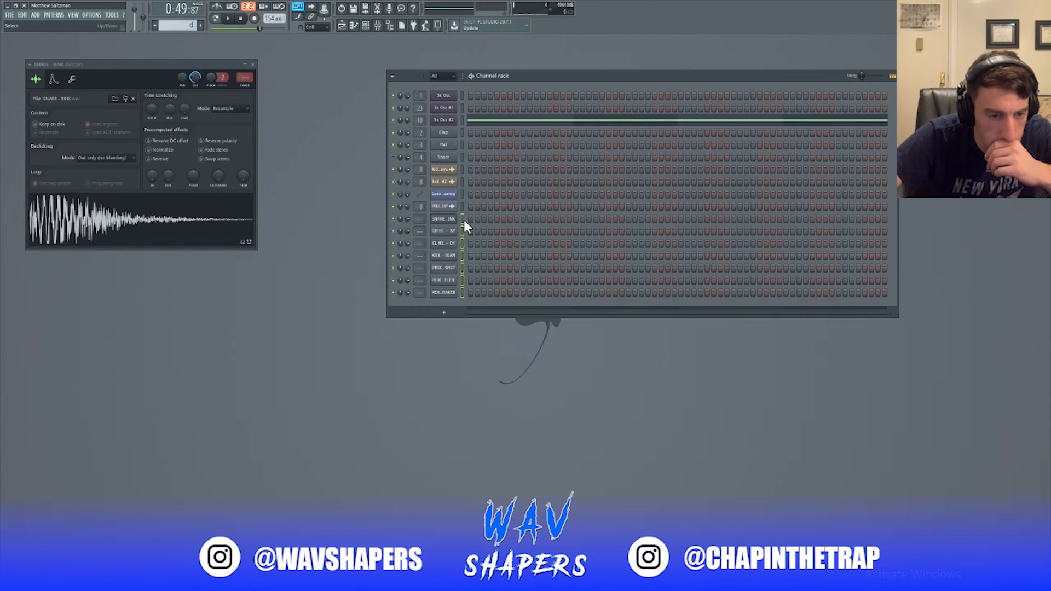
left_click(390, 25)
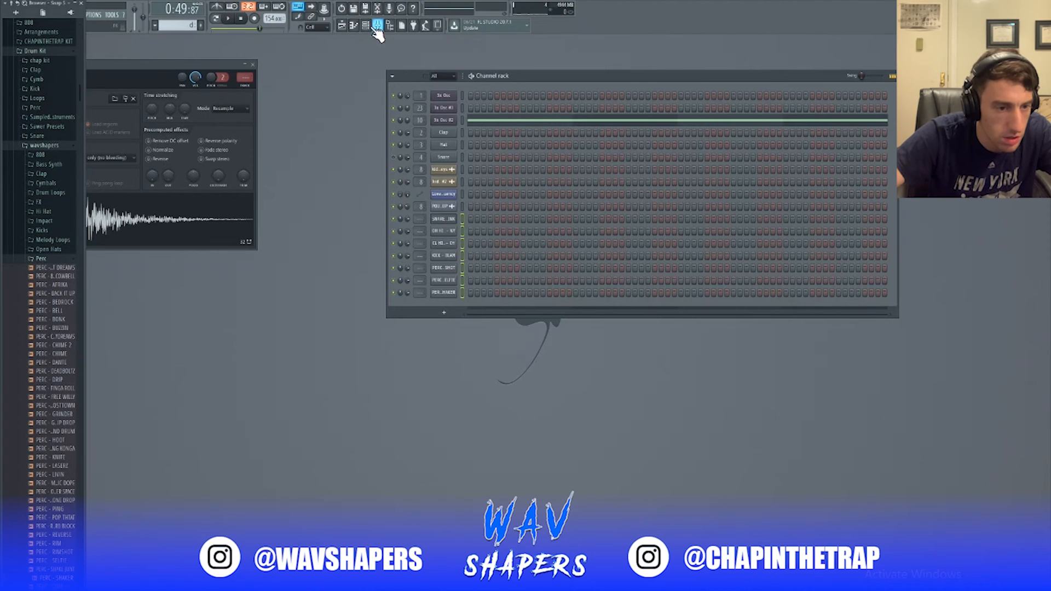
left_click(378, 25)
left_click(252, 65)
right_click(487, 48)
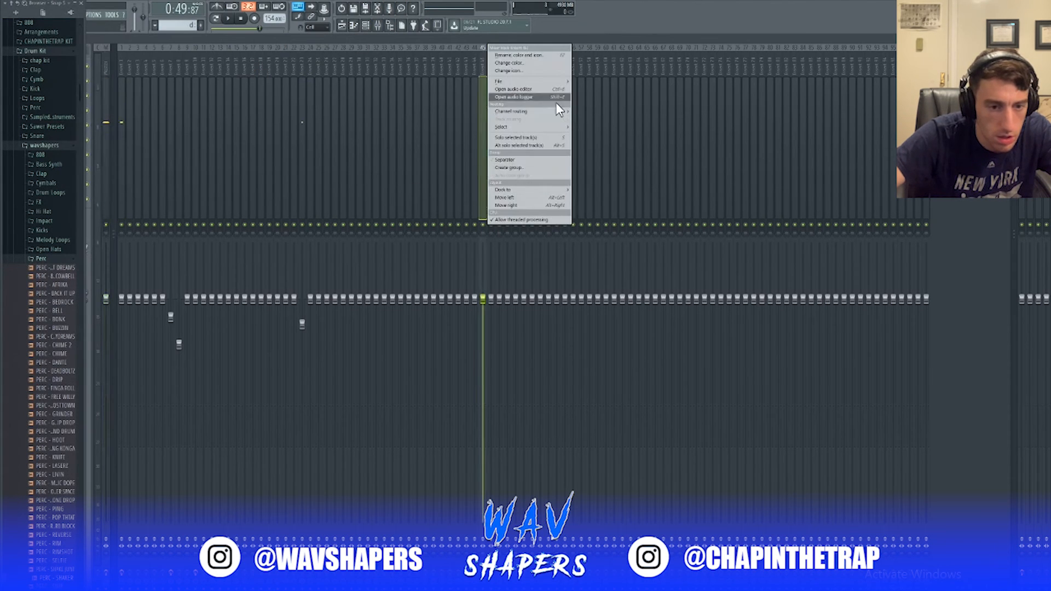
mouse_move(554, 113)
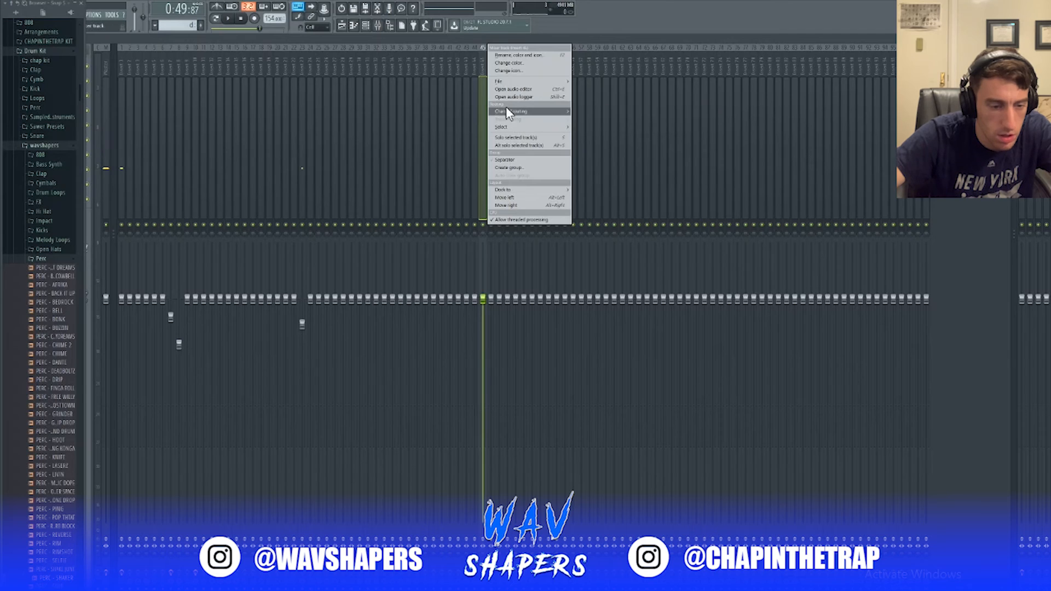
left_click(275, 111)
key("F9")
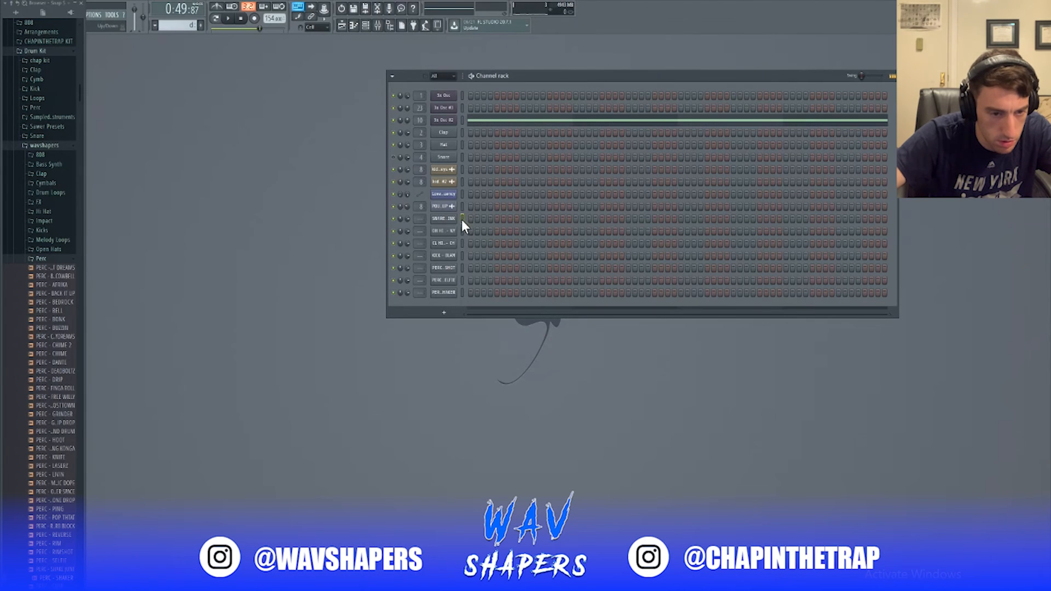
Select the seven drum sample channels from the snare down and route them all to mixer insert 49.
left_click_drag(462, 230, 463, 219)
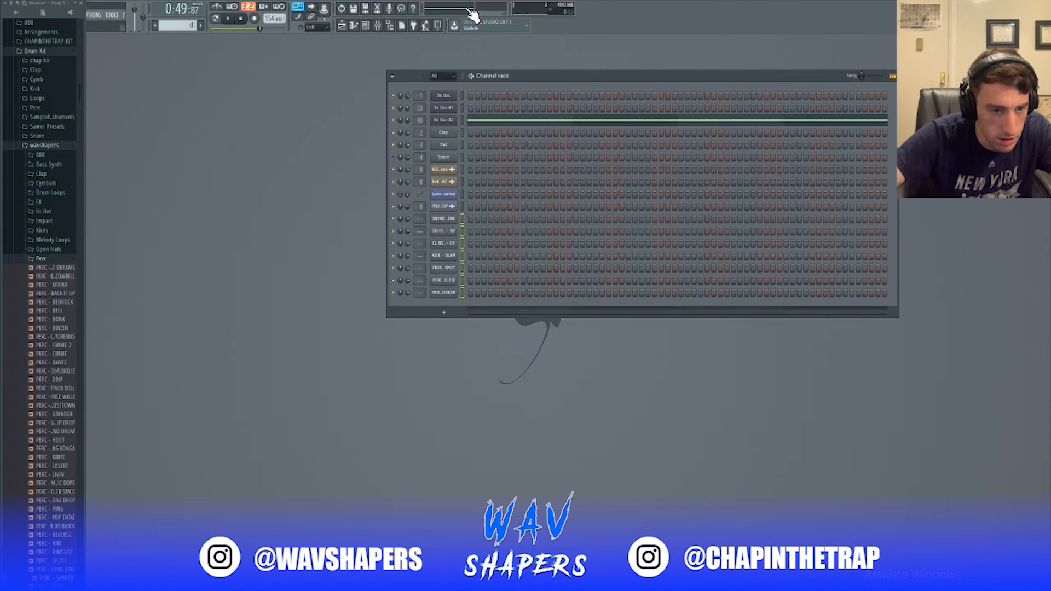
left_click(379, 26)
right_click(515, 166)
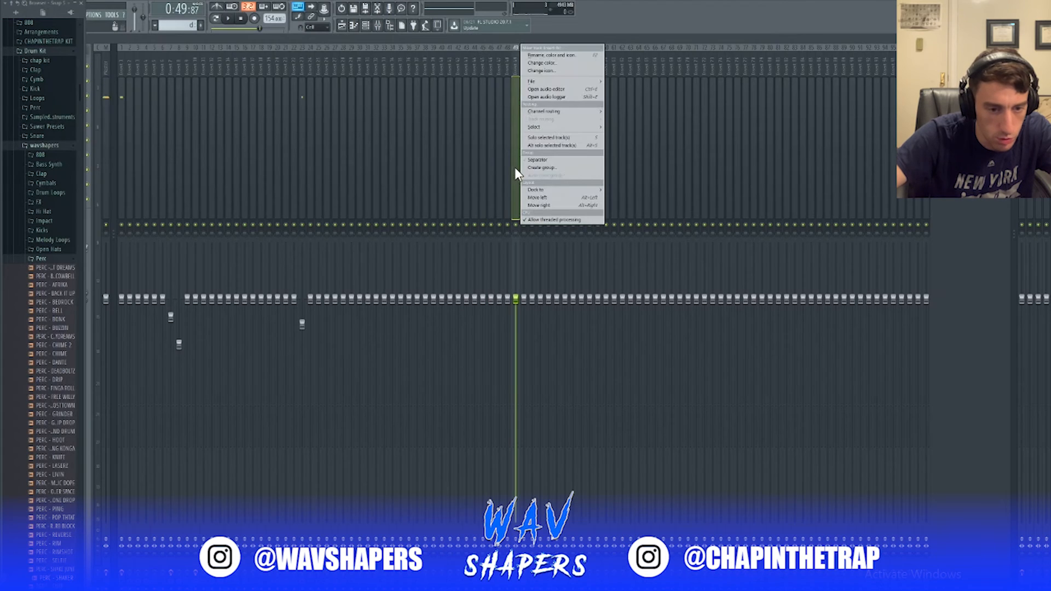
mouse_move(548, 111)
left_click(624, 115)
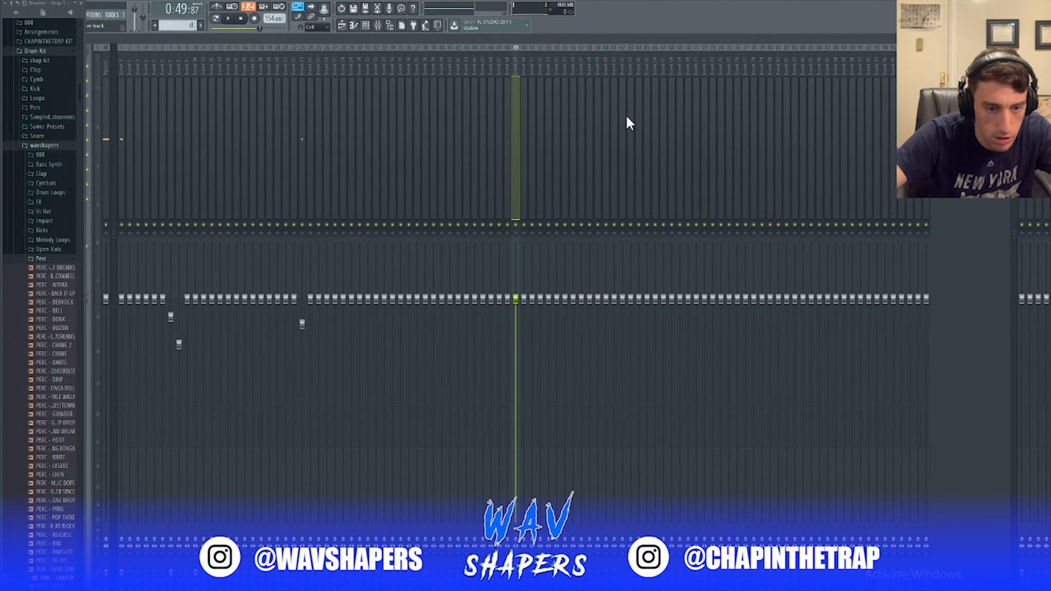
right_click(515, 124)
left_click(606, 113)
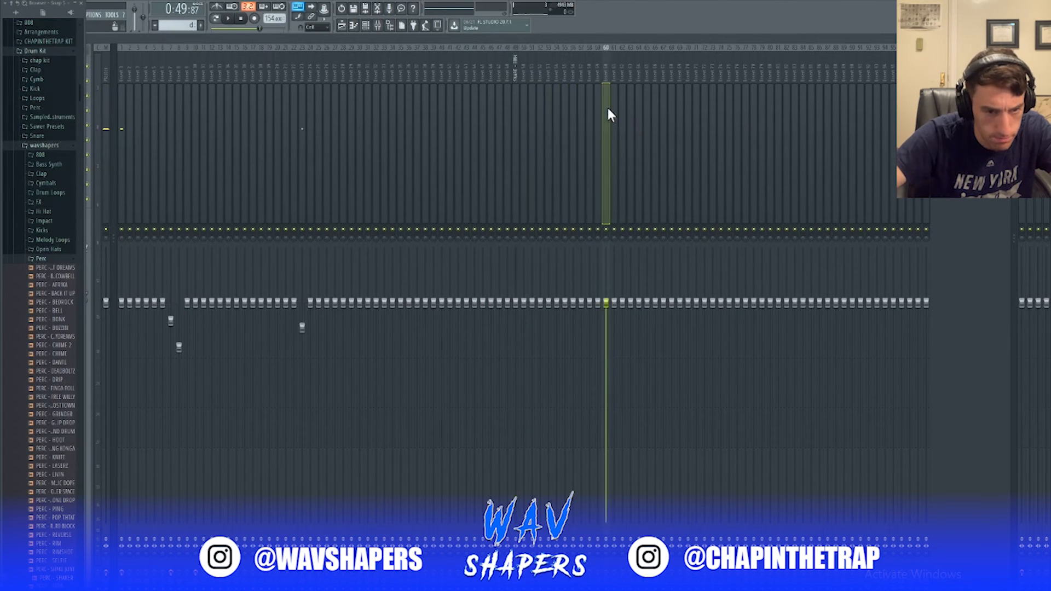
key("F9")
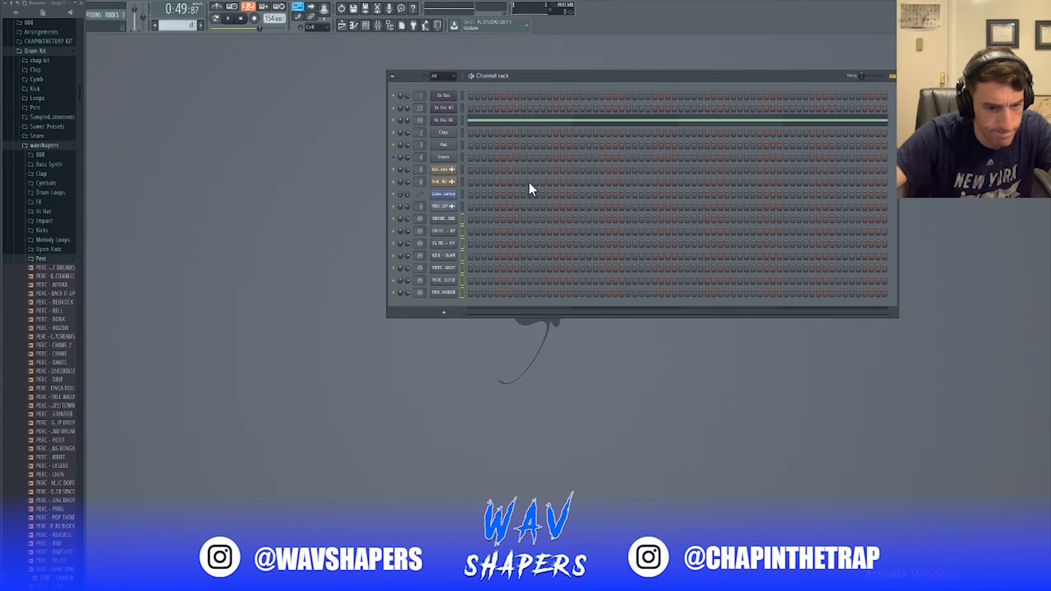
Route the selected drum channels to separate mixer inserts, starting with the snare on insert 60.
left_click(387, 26)
right_click(609, 142)
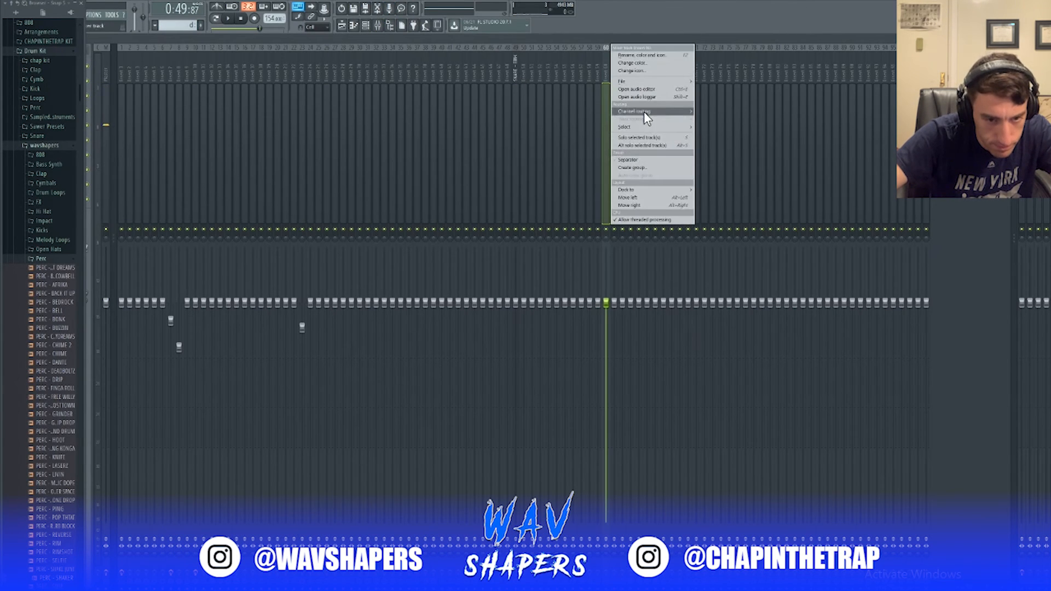
mouse_move(644, 112)
left_click(766, 120)
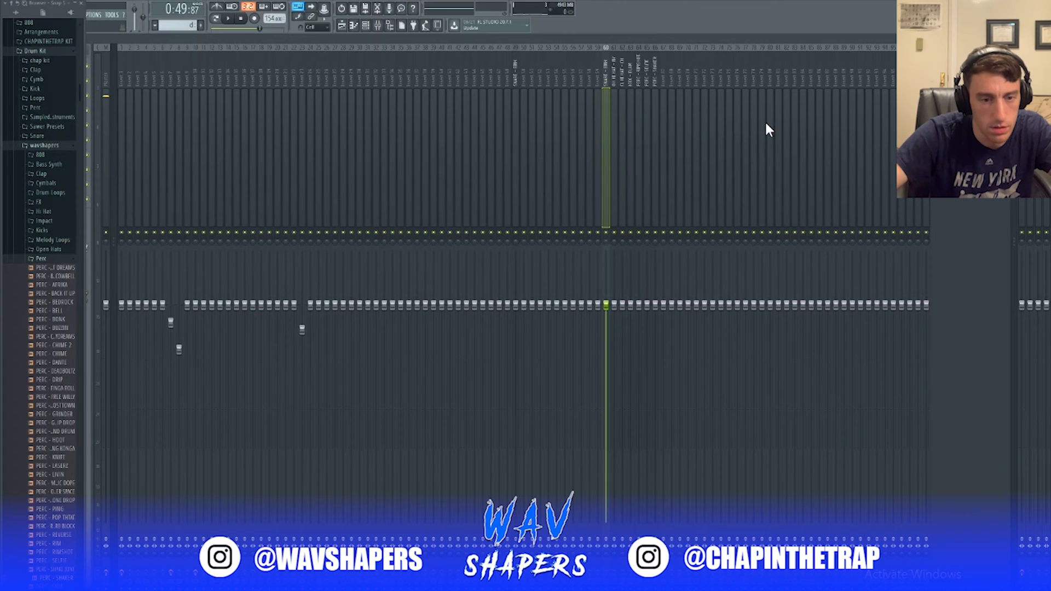
Lower the volume of the open hat on mixer insert 61 and audition the drums.
key("space")
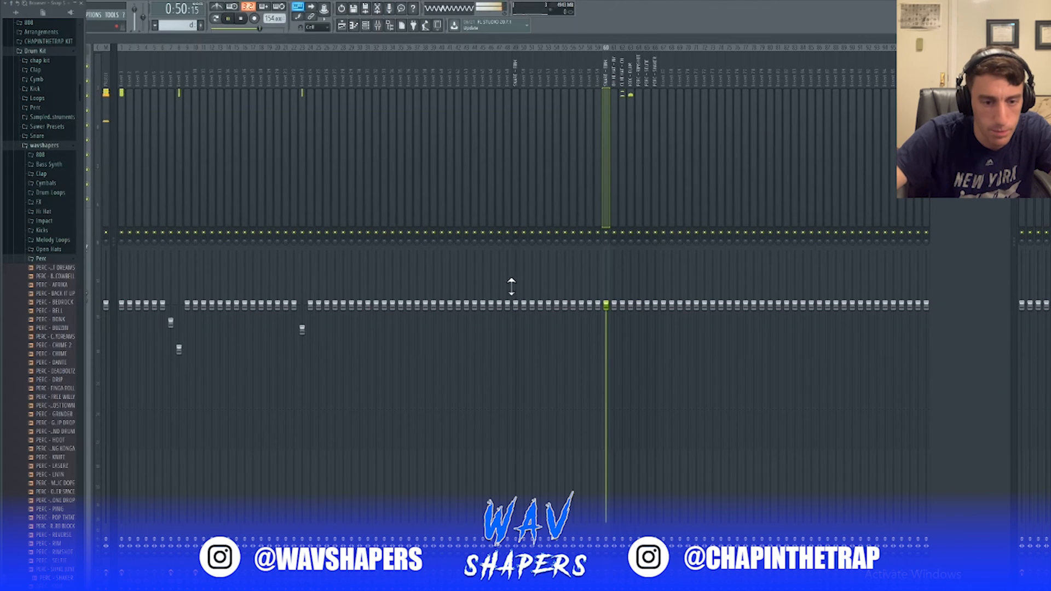
left_click(615, 306)
left_click_drag(615, 305, 615, 329)
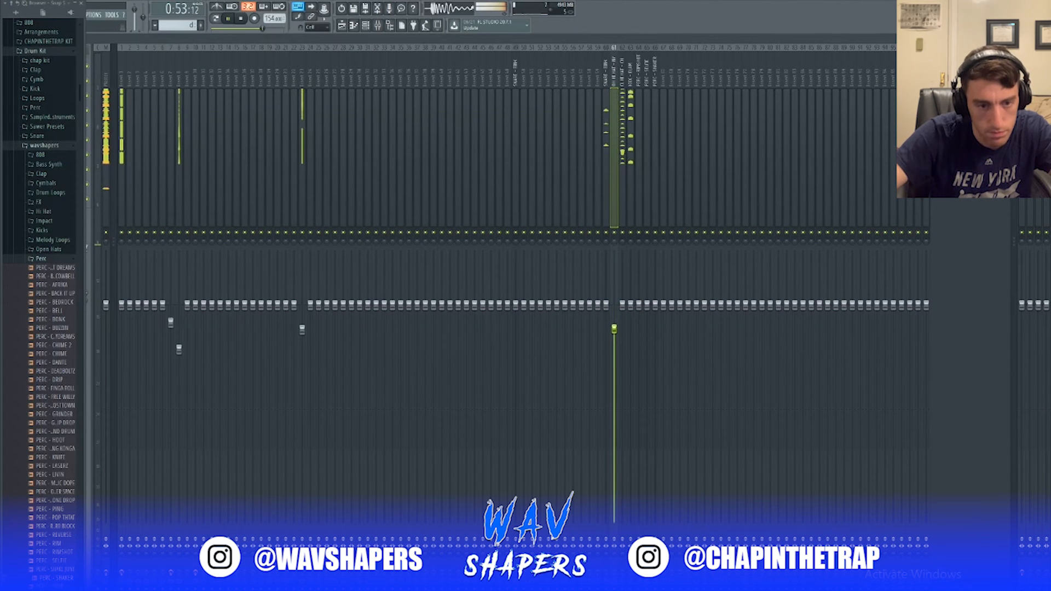
left_click(610, 113)
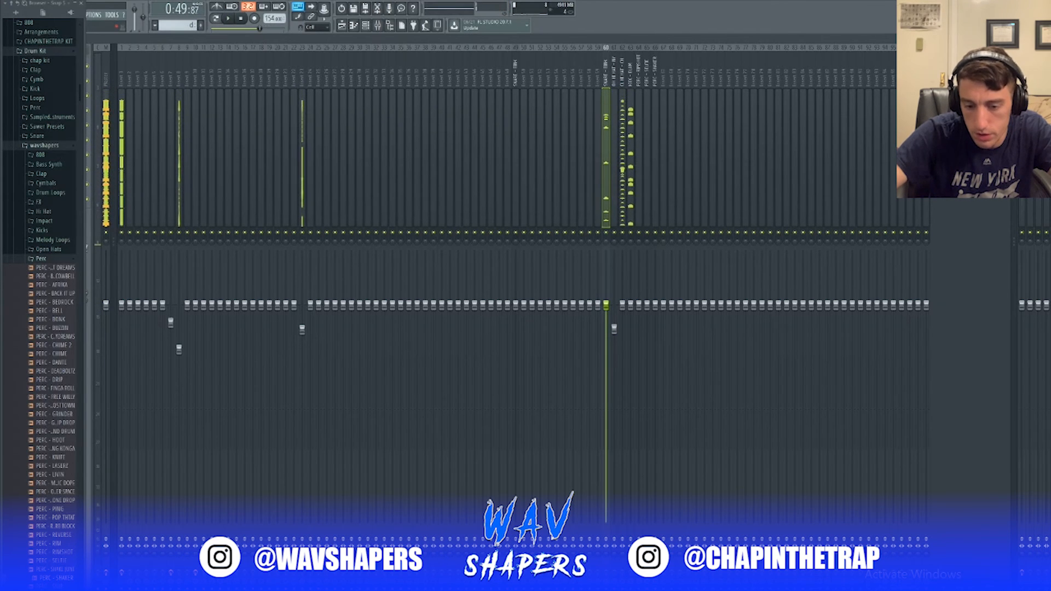
key("space")
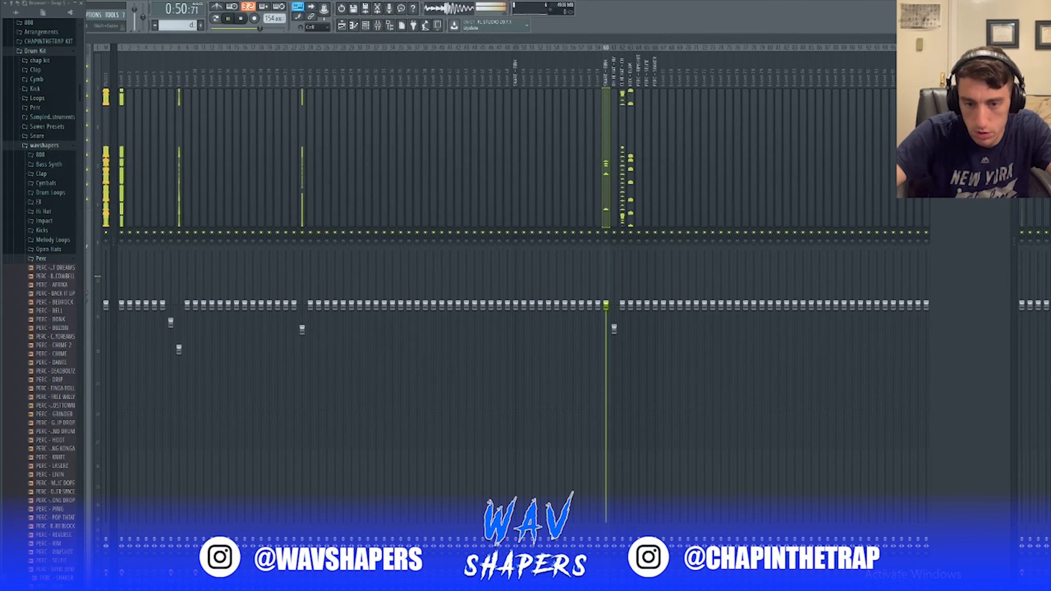
Load Fruity Reeverb 2 into slot 3 of mixer insert 101, turn its dry level fully down and close it.
left_click(81, 14)
left_click(31, 94)
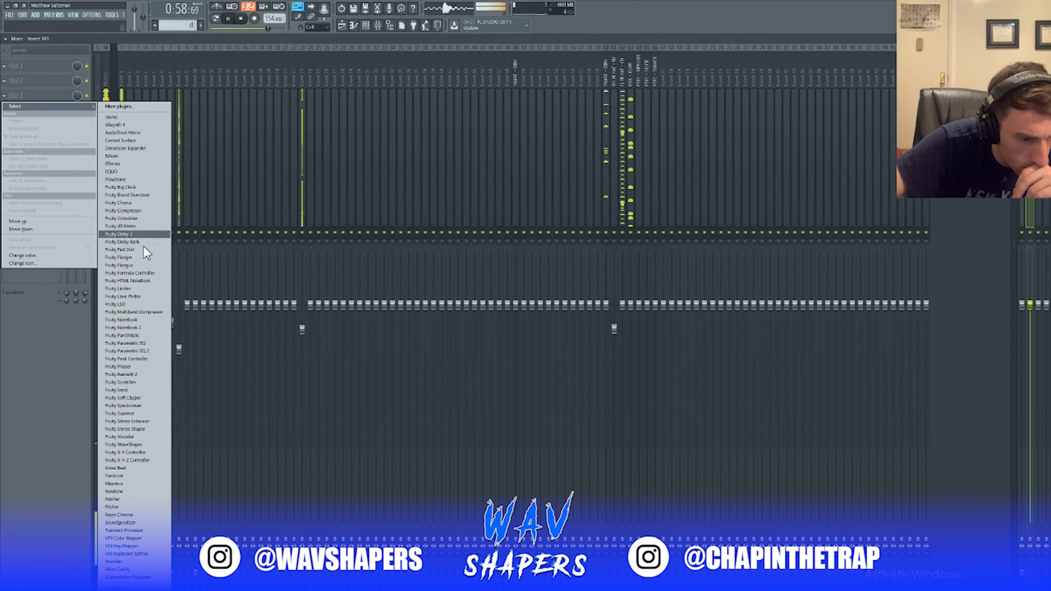
left_click(126, 382)
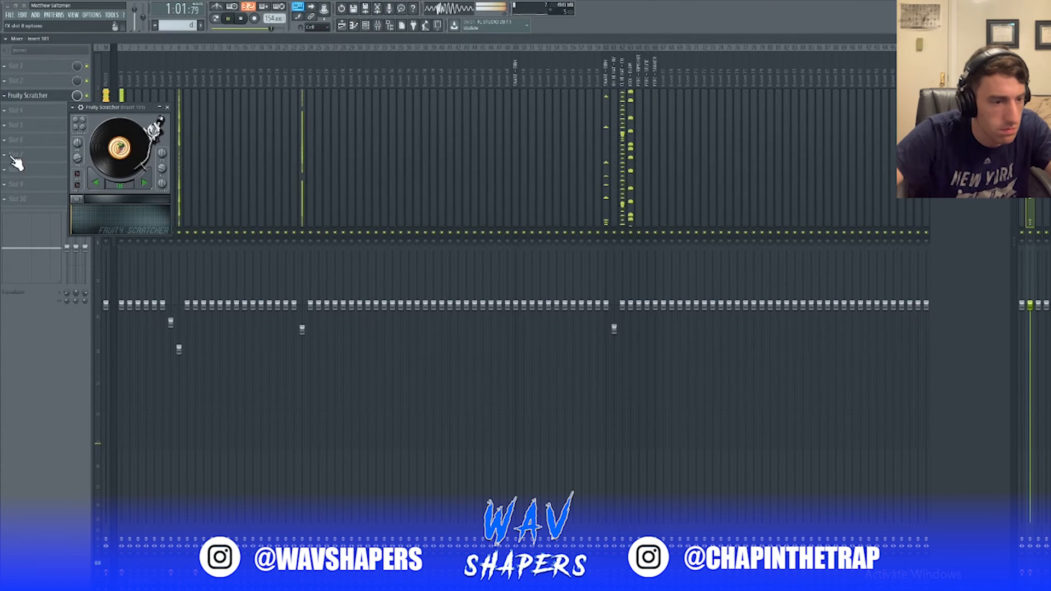
left_click(4, 95)
mouse_move(22, 107)
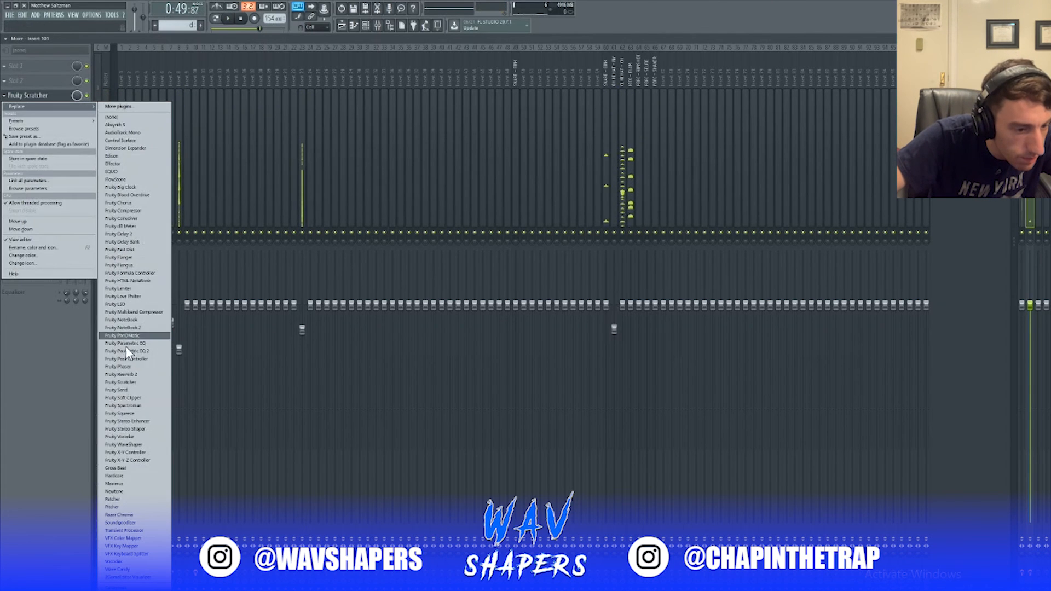
left_click(127, 375)
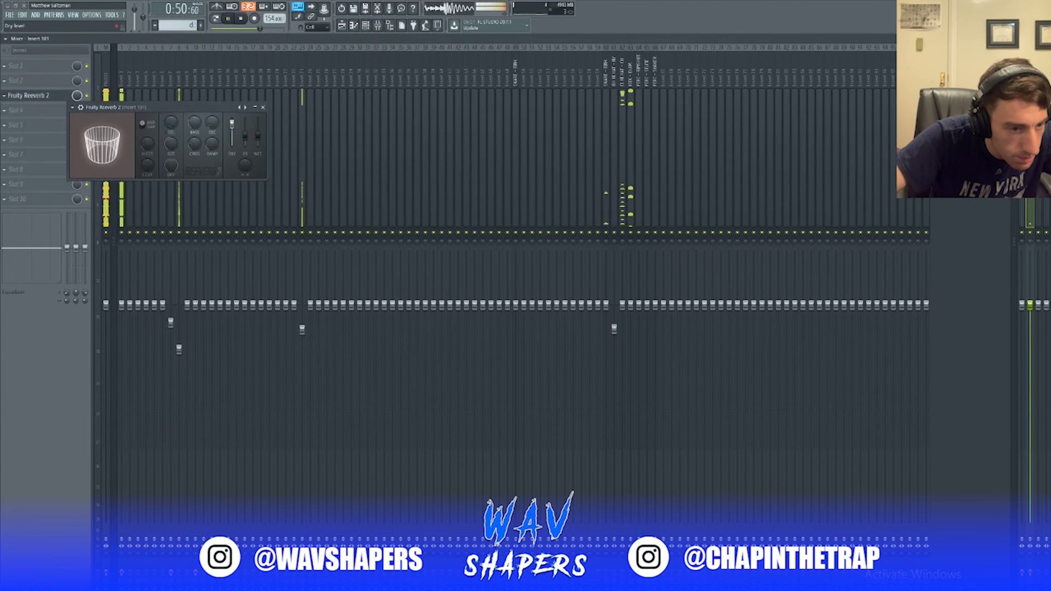
left_click_drag(232, 124, 239, 151)
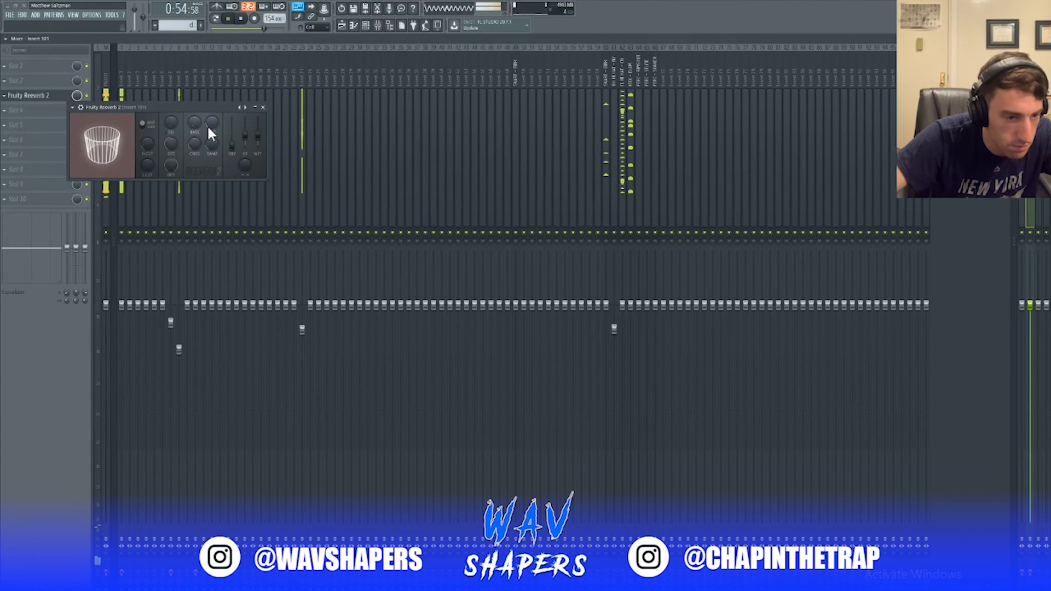
left_click(263, 107)
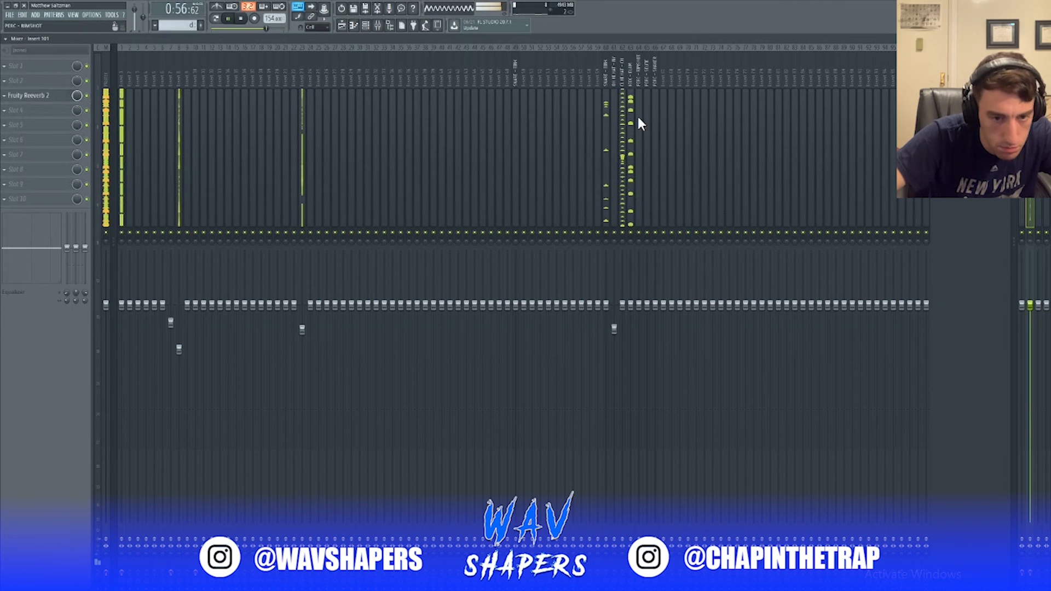
Load Fruity Parametric EQ 2 into slot 1 of the kick's mixer insert.
left_click(606, 117)
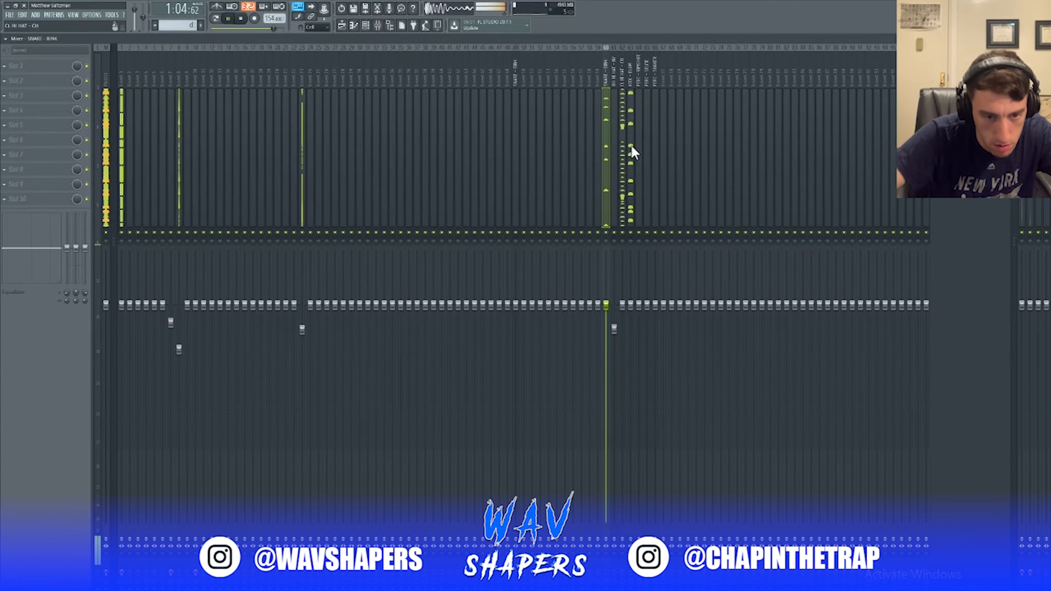
left_click(632, 153)
left_click(5, 66)
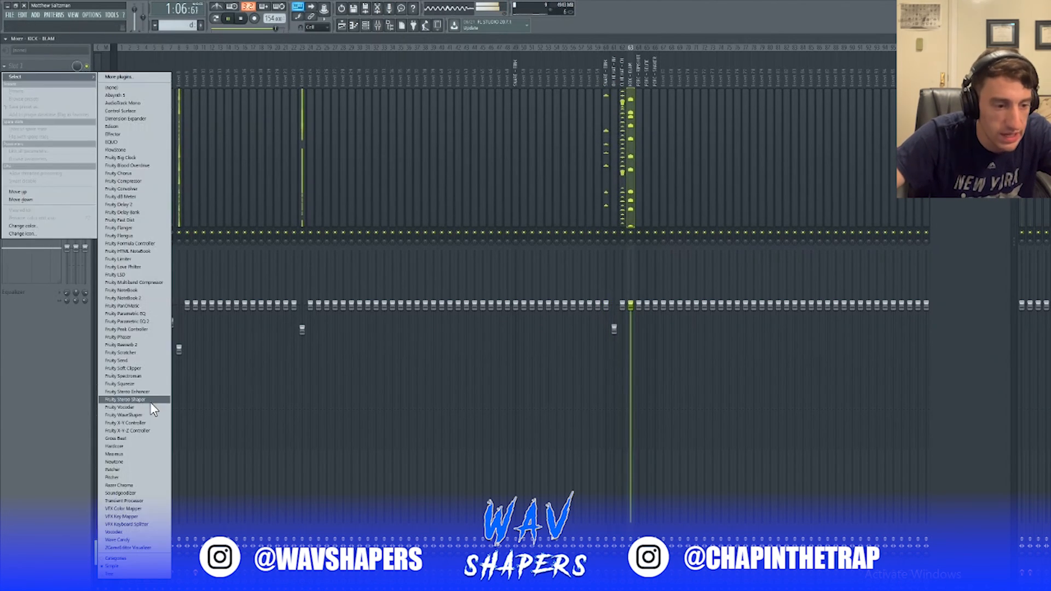
left_click(126, 321)
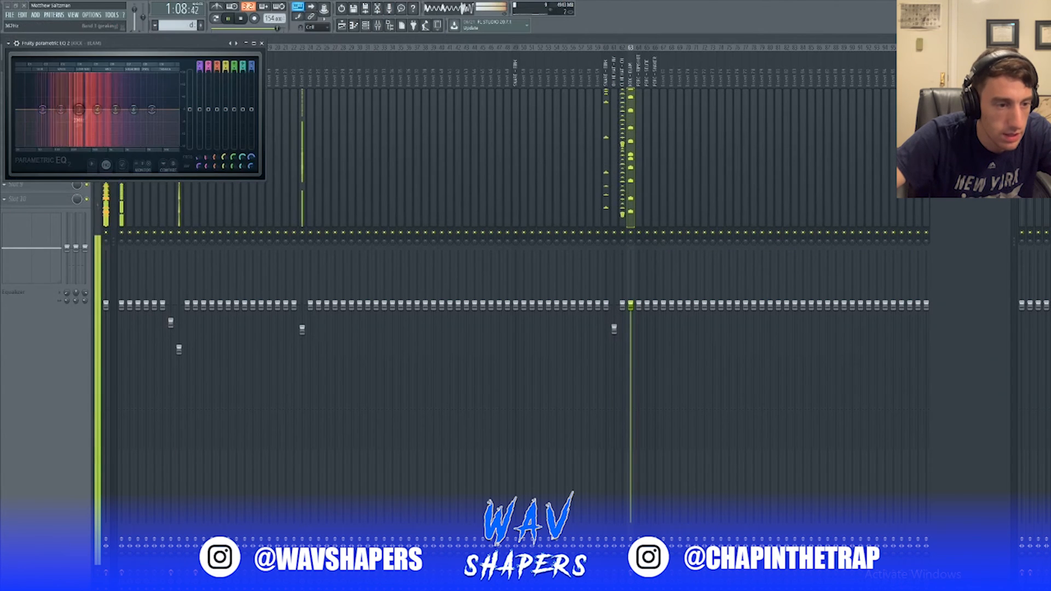
Dip band 3 slightly, cut the band 1 low shelf to -18 dB with 30% bandwidth, and return to the playlist.
left_click_drag(79, 109, 23, 143)
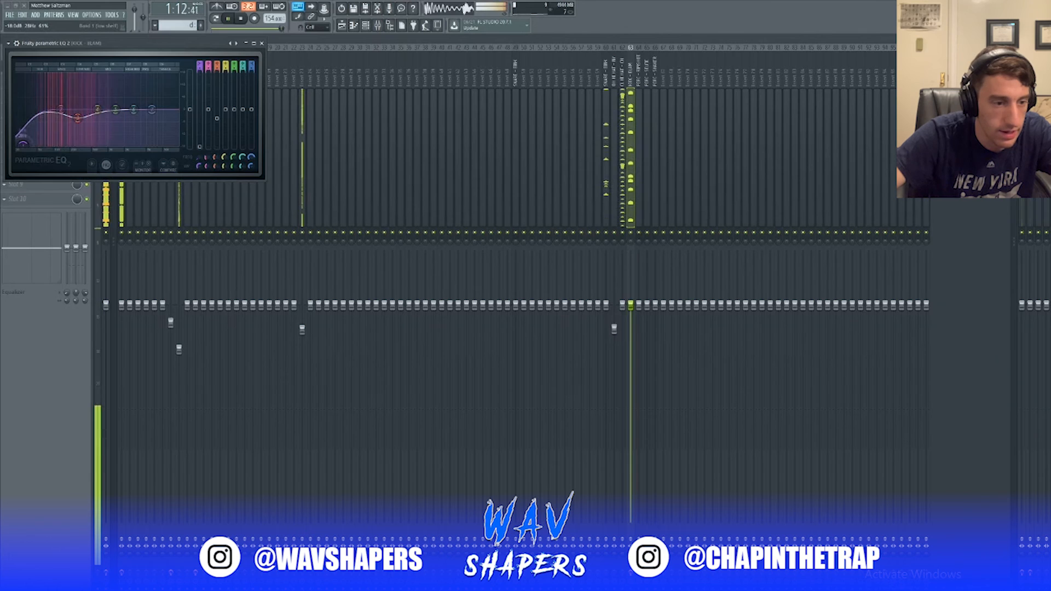
left_click_drag(200, 166, 200, 184)
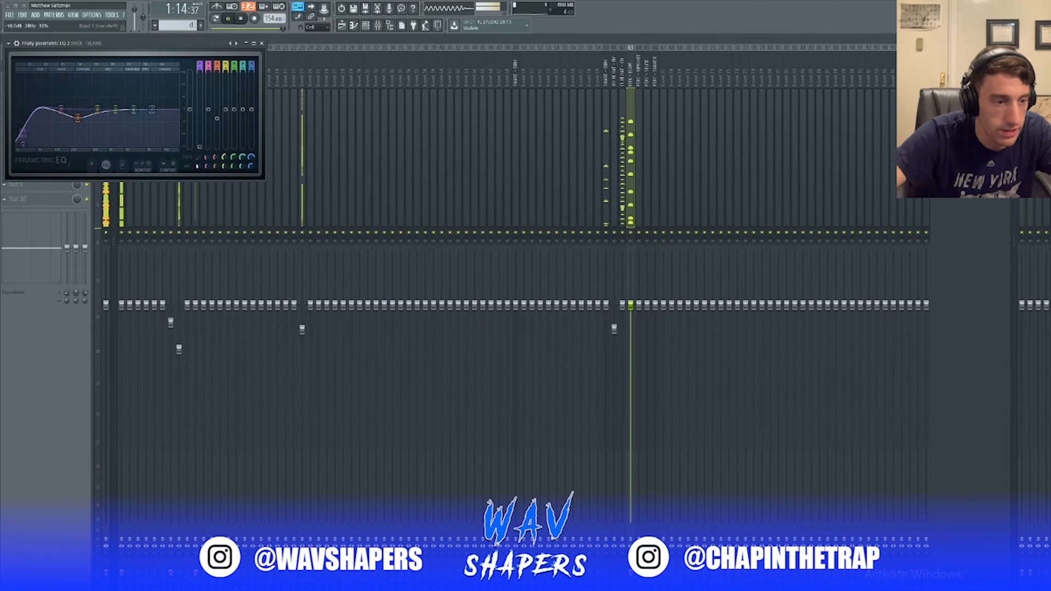
left_click(262, 43)
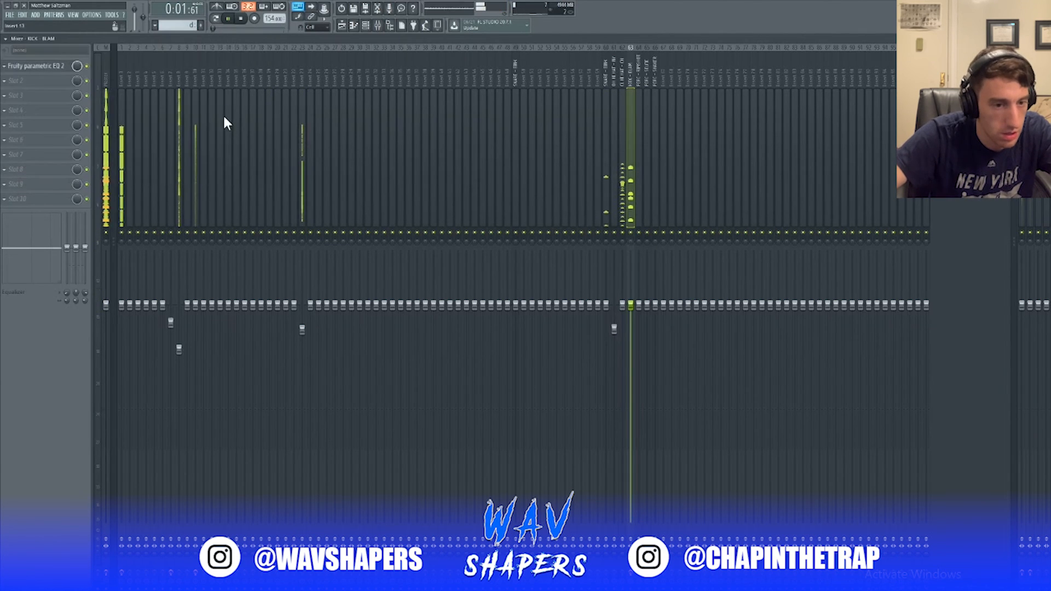
left_click(346, 28)
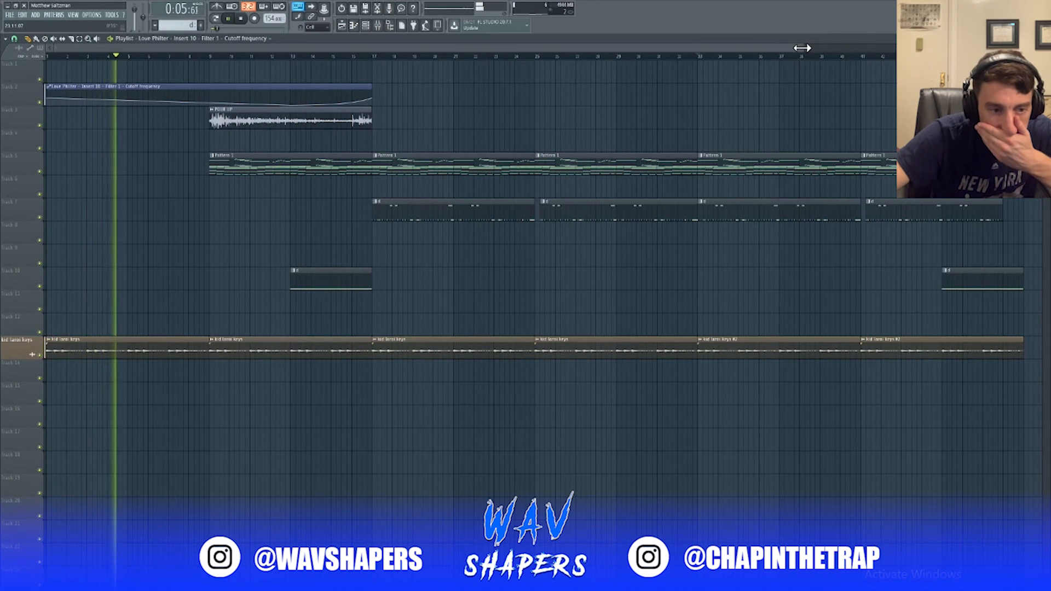
Duplicate the whole arrangement from bar 17 to bar 49 so the copy starts at bar 49, and clear the selection.
scroll(304, 56, "down", 2)
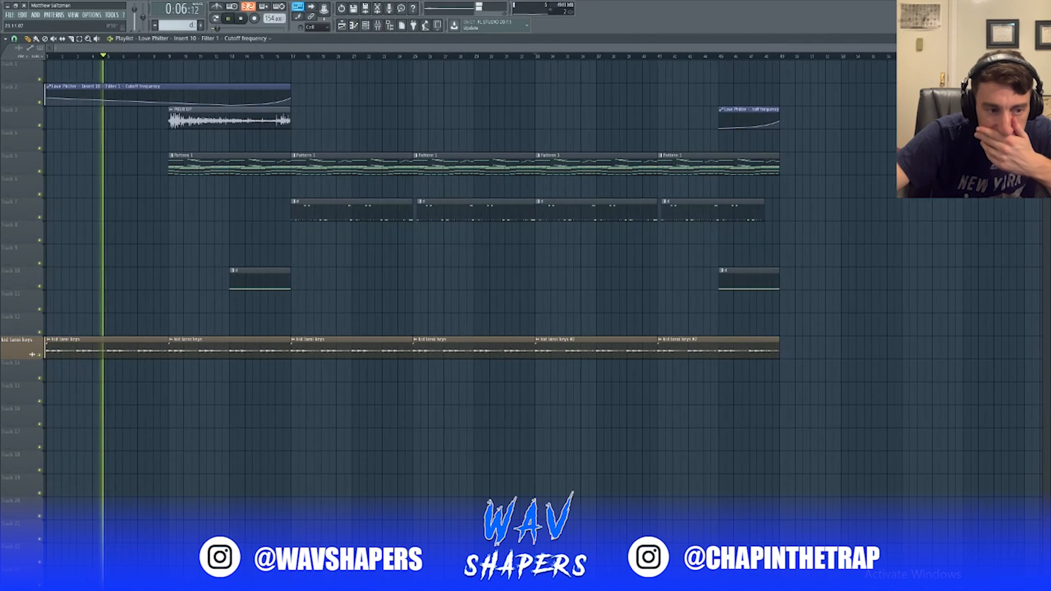
left_click(79, 38)
left_click_drag(293, 77, 972, 580)
key("ctrl+b")
left_click(507, 425)
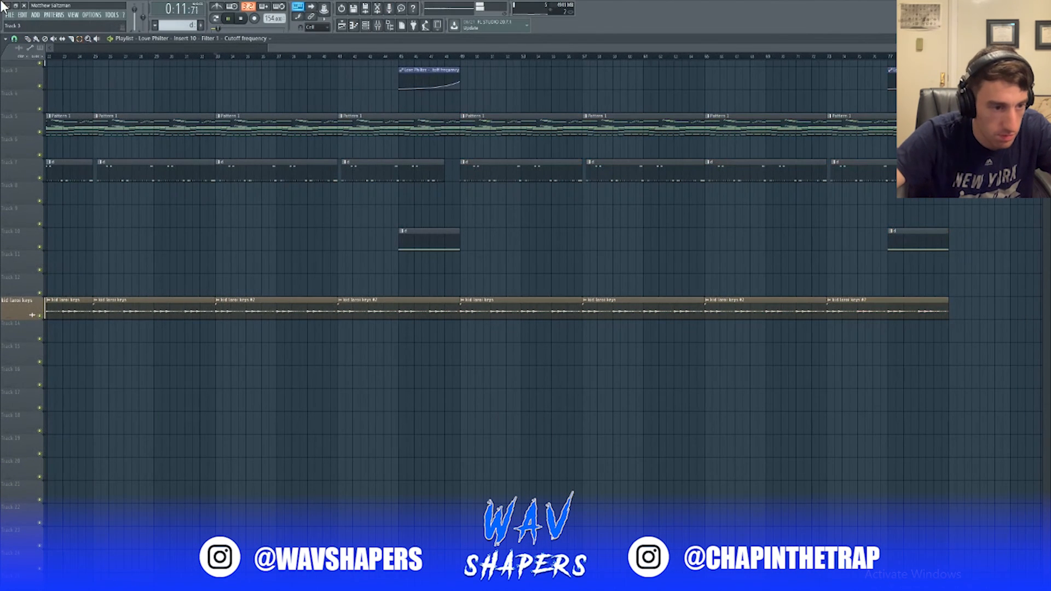
Trim the duplicated drum and Pattern 1 clips to start at bar 53, place a short drum clip on track 8 there, and stop playback.
left_click_drag(462, 174, 522, 188)
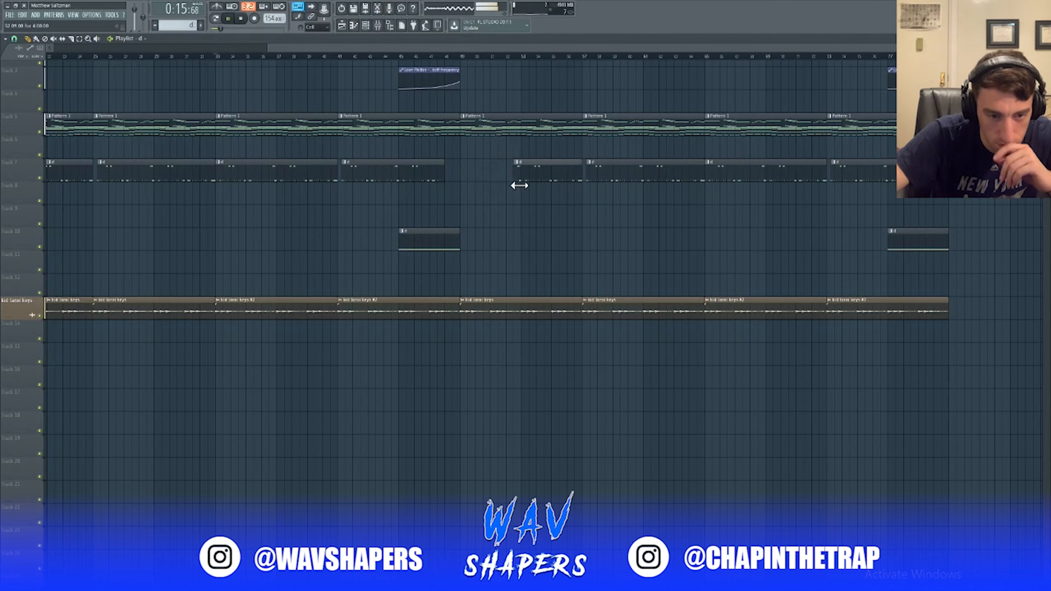
left_click(520, 185)
scroll(493, 252, "up", 2)
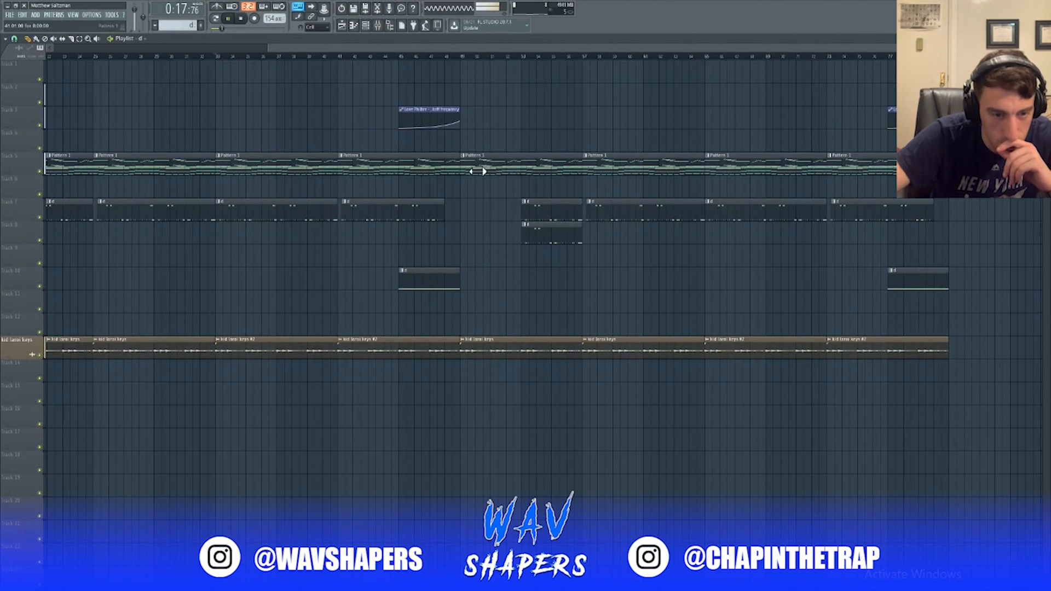
left_click_drag(463, 169, 535, 184)
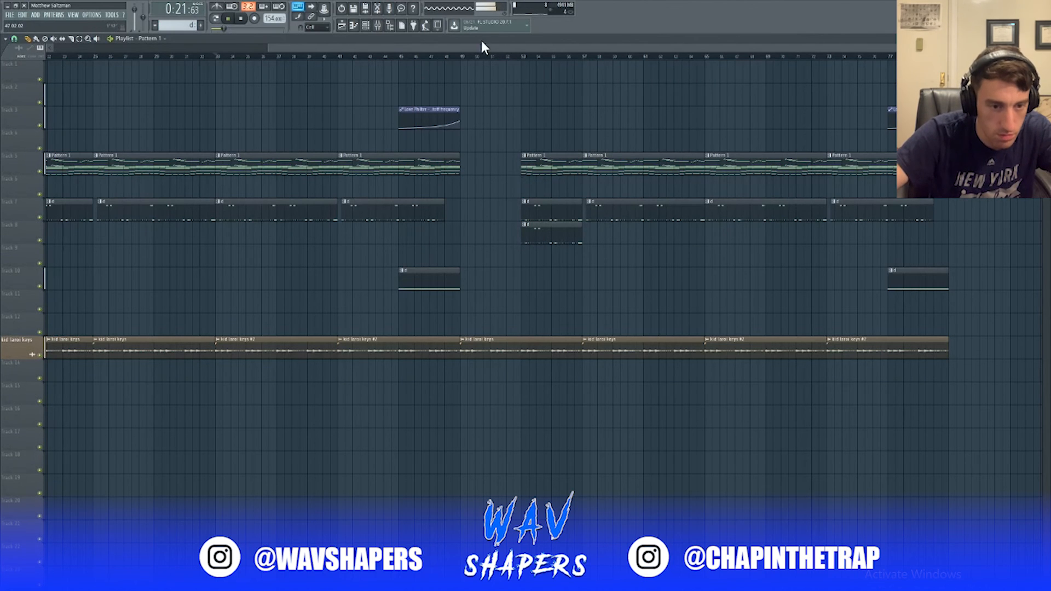
key("space")
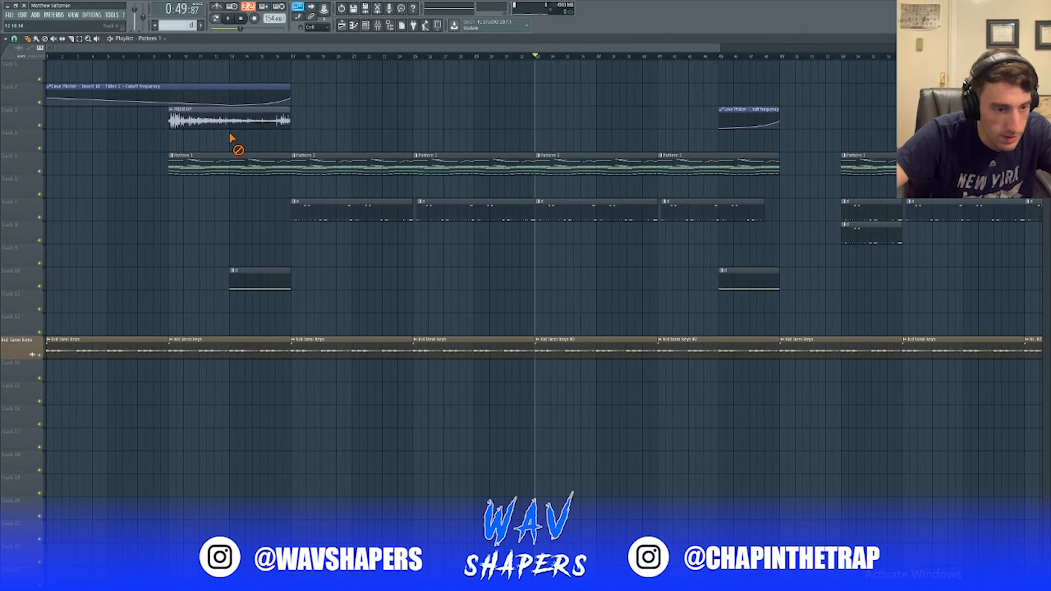
Cut the 3x Osc #3 notes out of Pattern 1, paste them into that channel in an empty pattern, and close the channel rack.
double_click(213, 164)
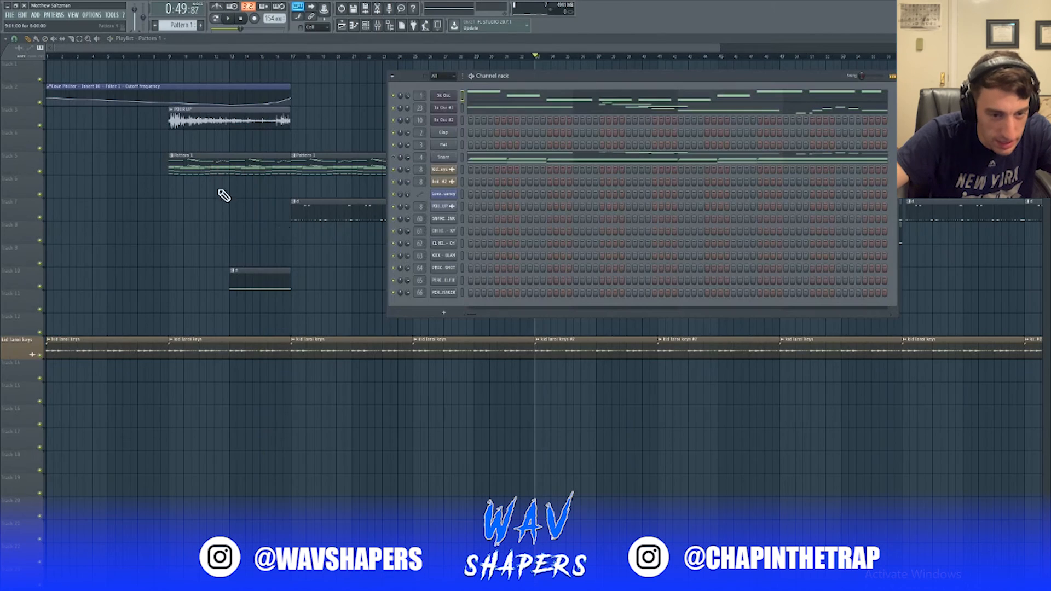
right_click(439, 95)
right_click(441, 108)
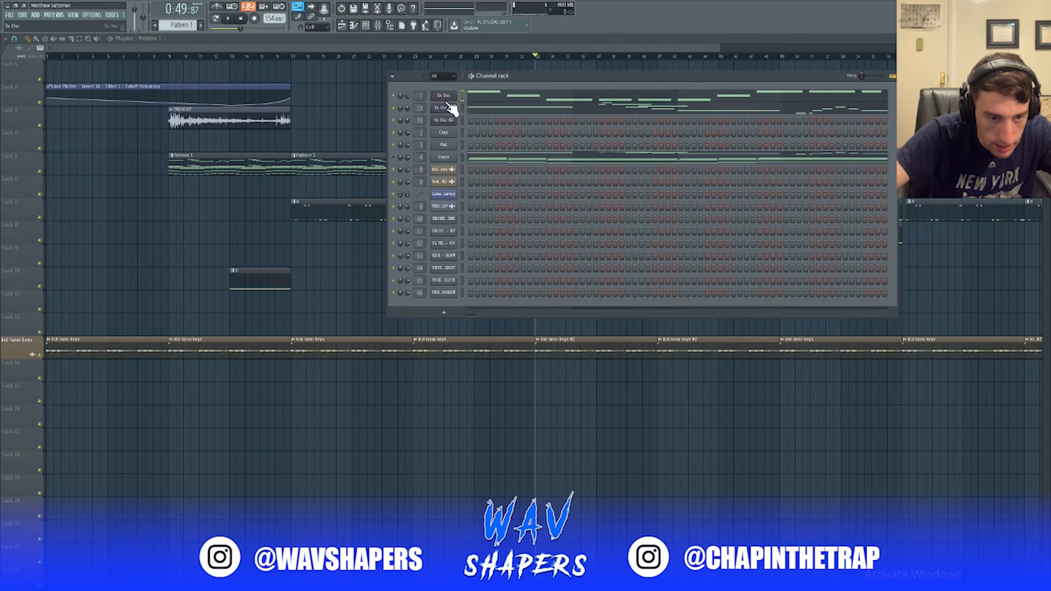
right_click(442, 108)
left_click(543, 105)
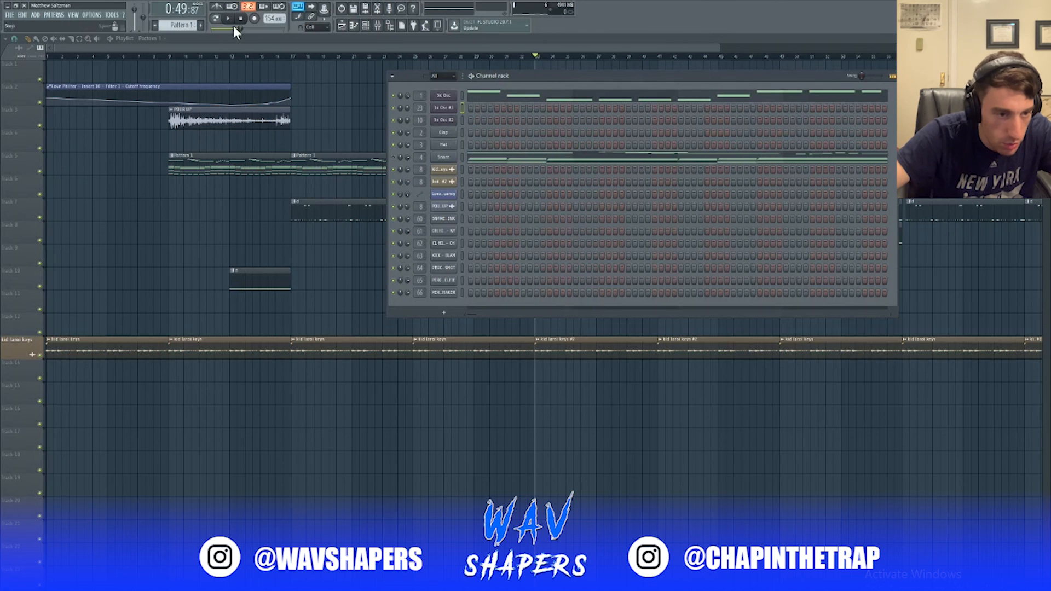
left_click(202, 25)
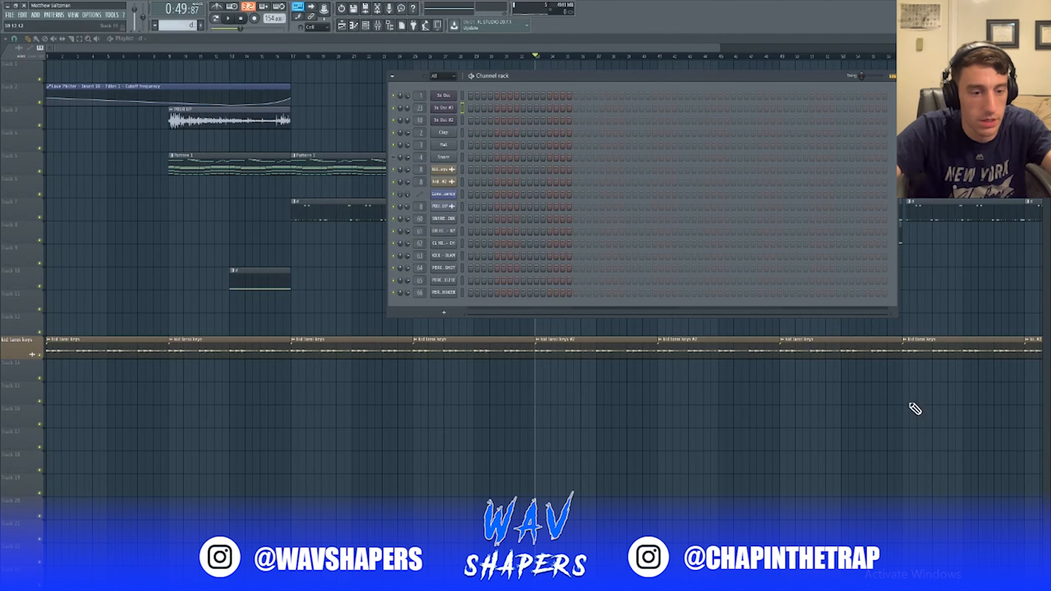
right_click(448, 107)
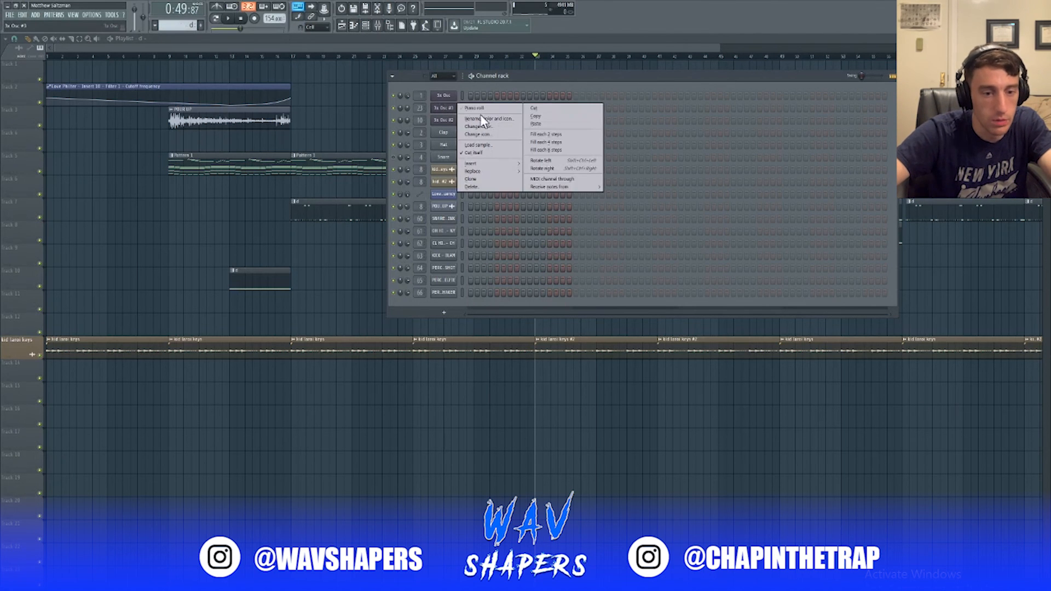
left_click(552, 123)
key("F6")
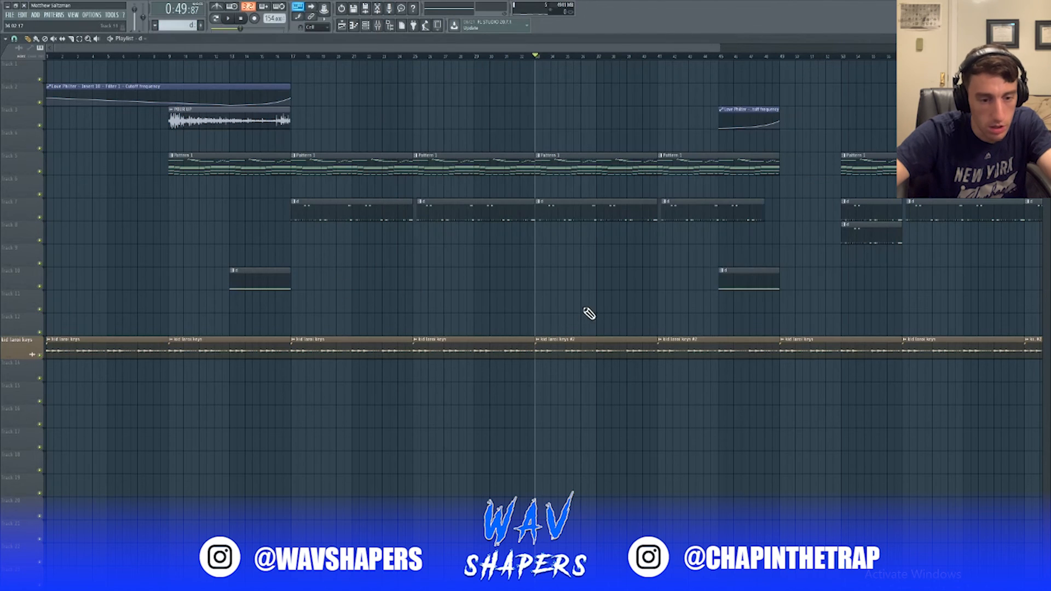
Place the new melody pattern on track 11 at bars 33, 41, 65 and 73, playing the section briefly.
left_click(530, 309)
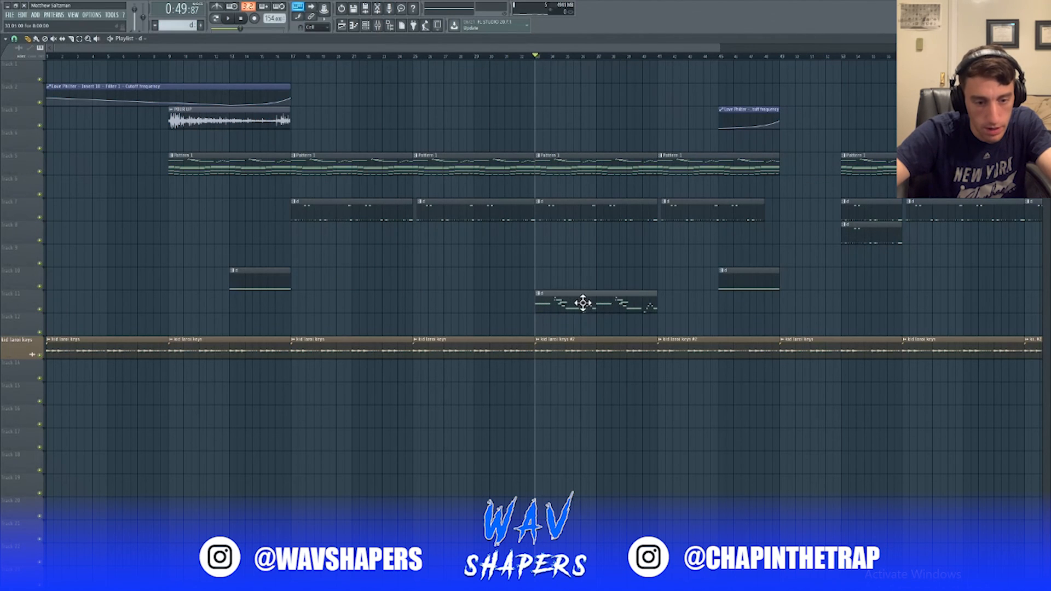
key("space")
left_click(669, 305)
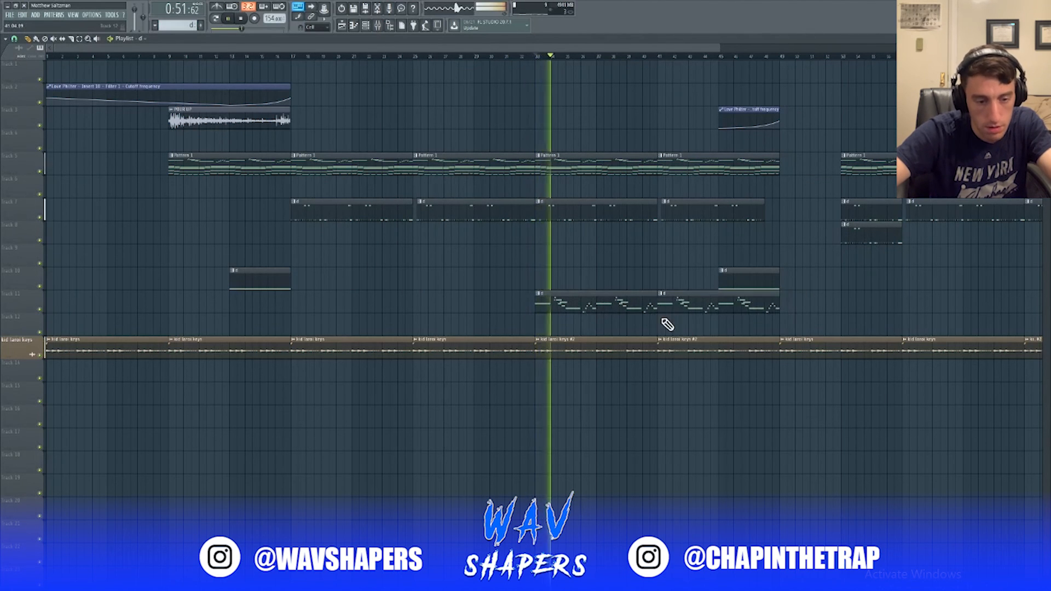
left_click_drag(721, 48, 1032, 47)
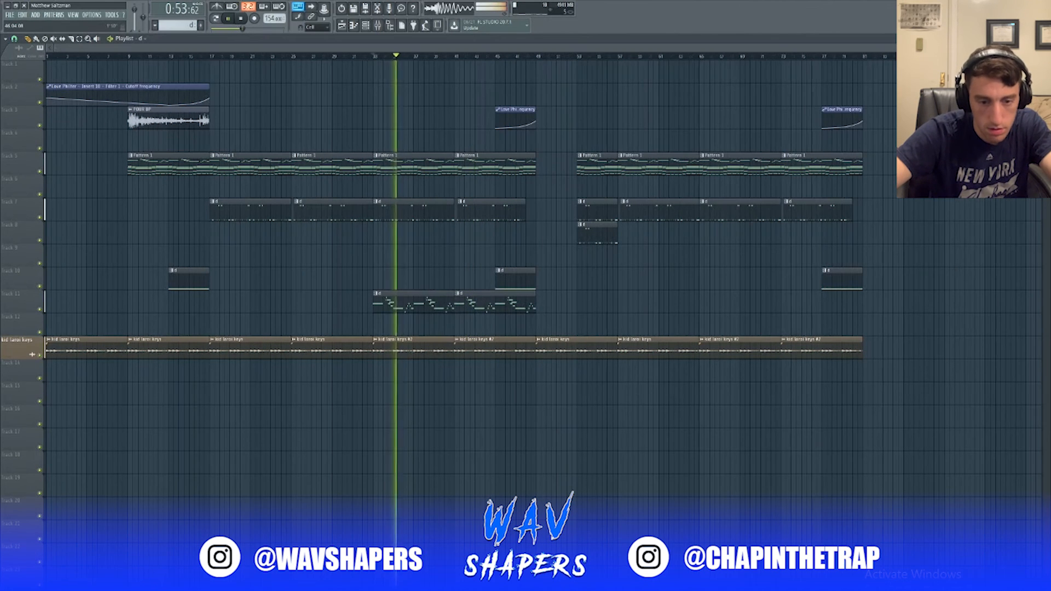
left_click(701, 303)
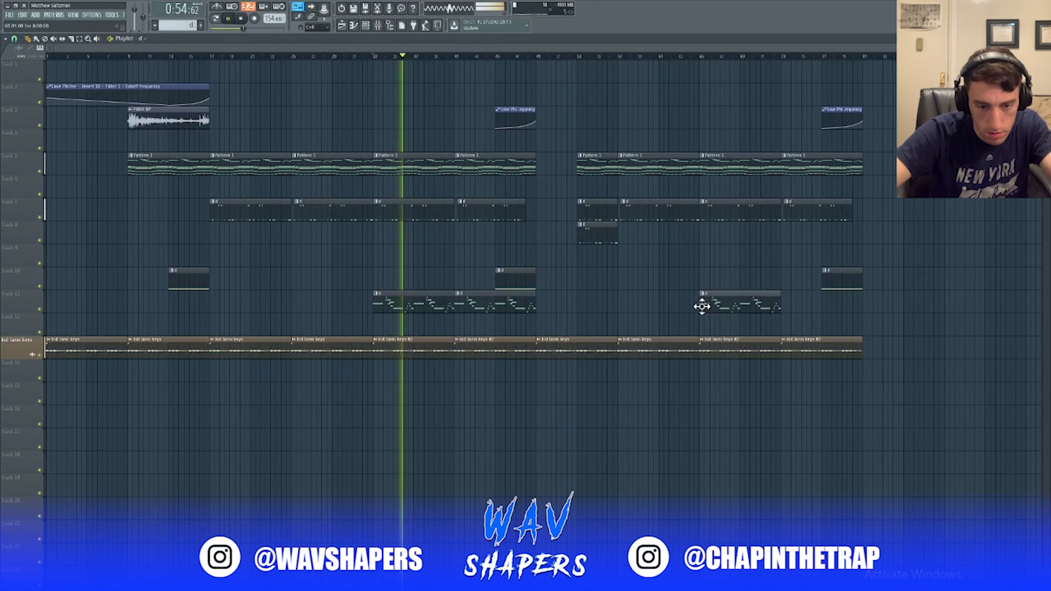
left_click(791, 305)
key("space")
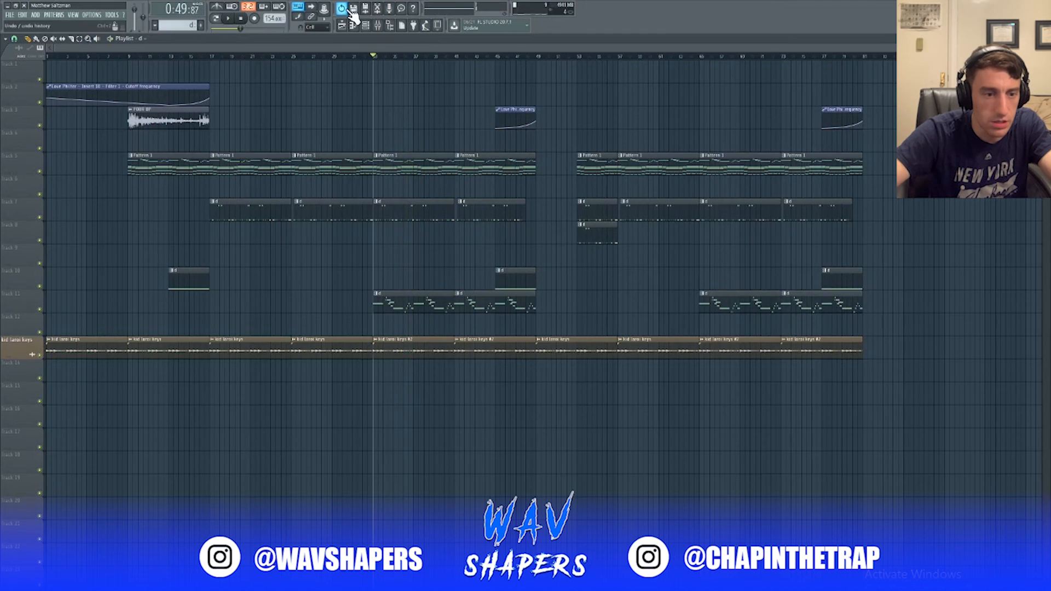
Play the section and lower the 3x Osc #3 channel's volume on mixer insert 23 to about -7.8 dB.
left_click(379, 28)
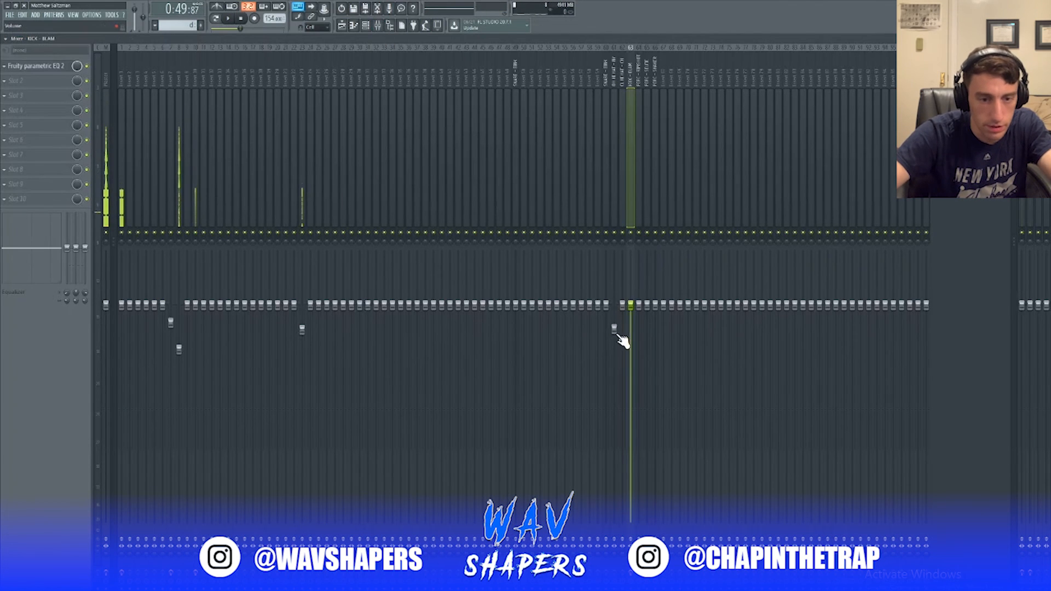
key("space")
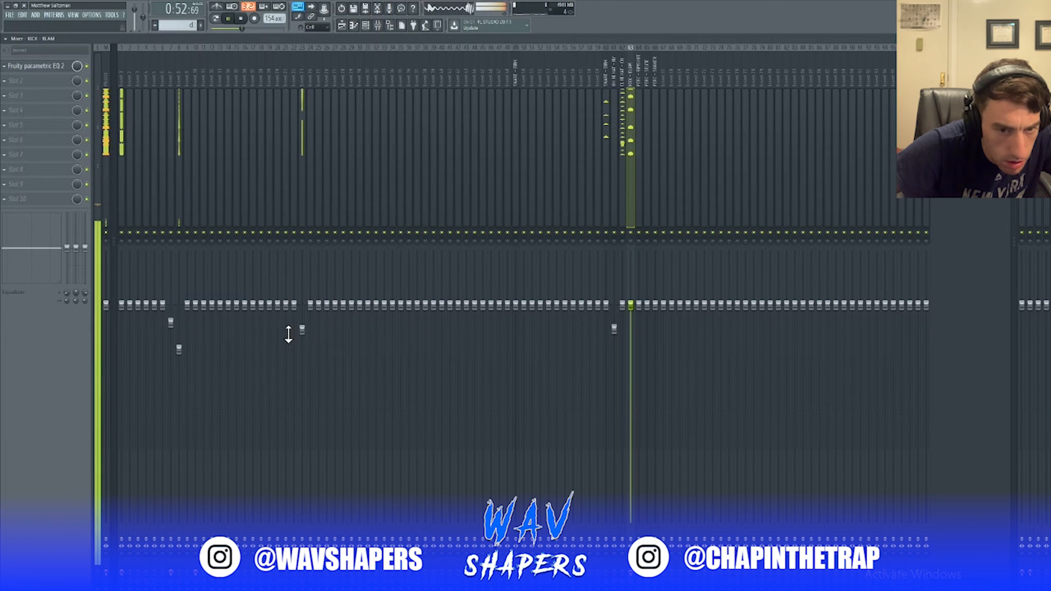
key("F5")
key("F6")
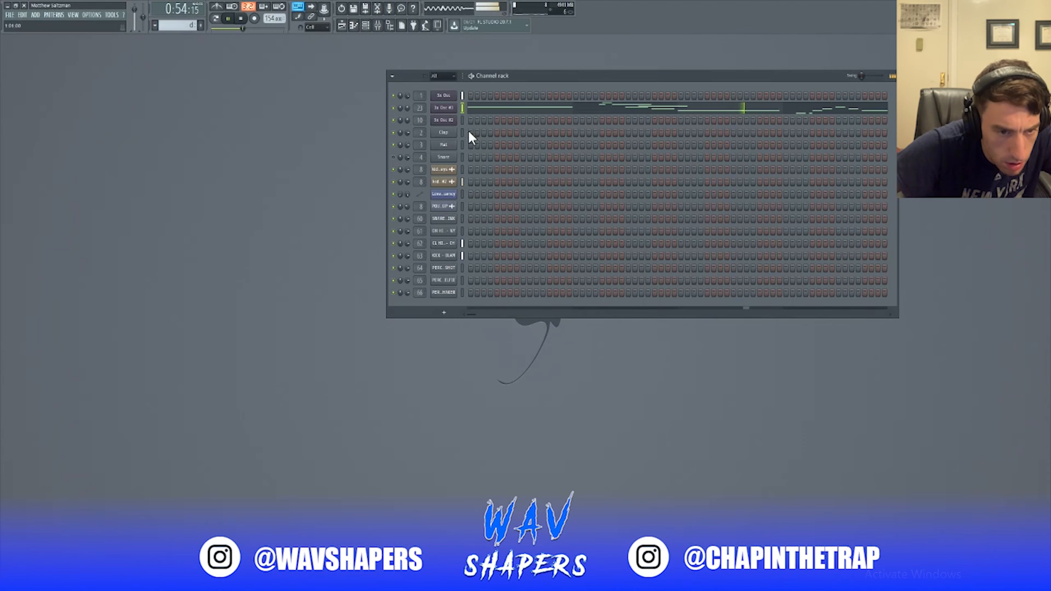
double_click(421, 107)
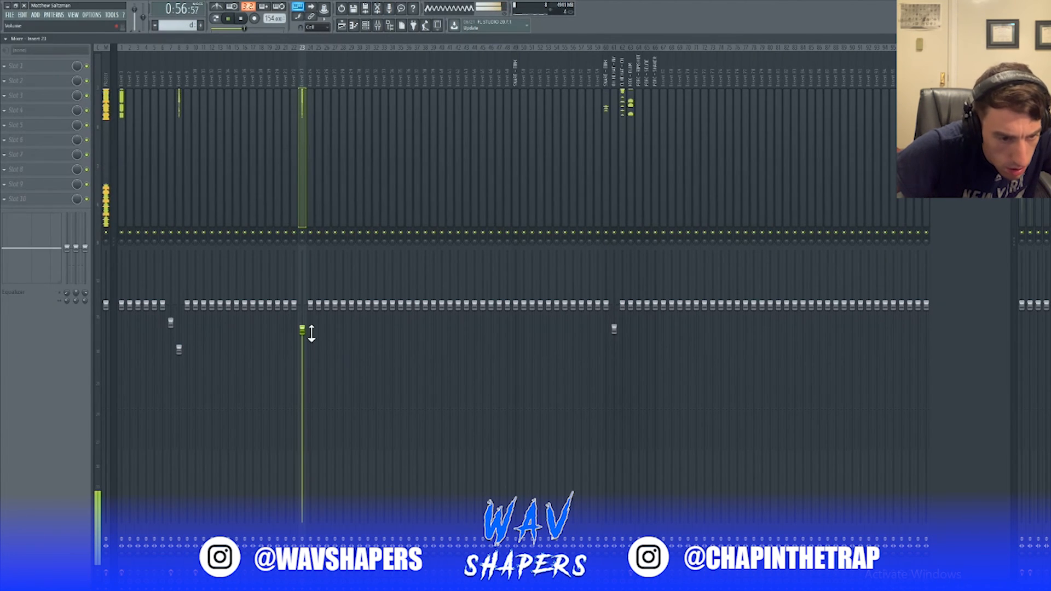
left_click_drag(301, 329, 303, 376)
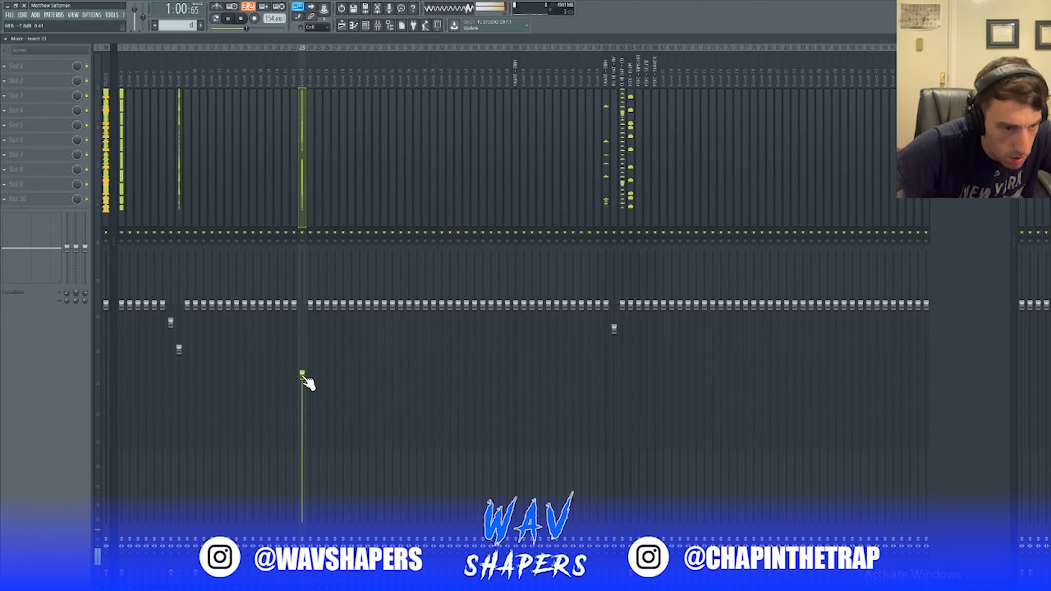
Normalize the kid laroi keys and kid laroi keys #2 audio clips.
key("F9")
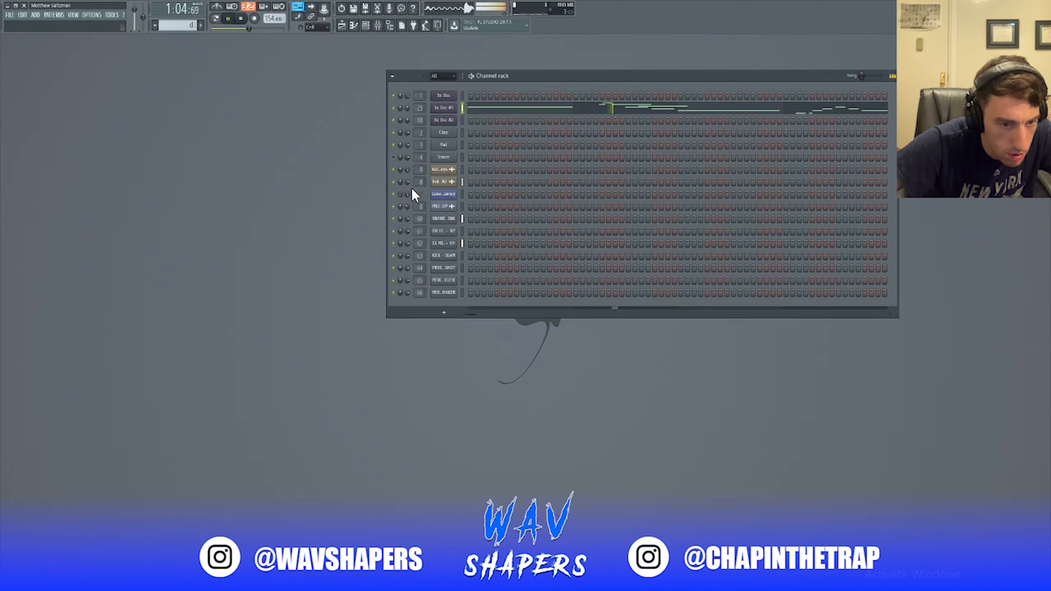
left_click_drag(412, 189, 412, 186)
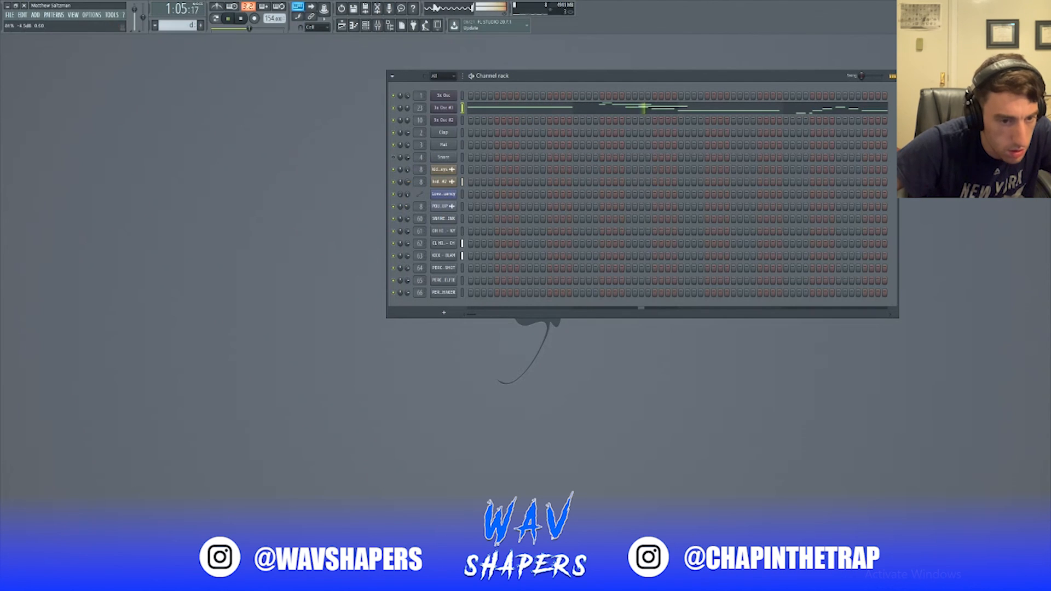
left_click(439, 170)
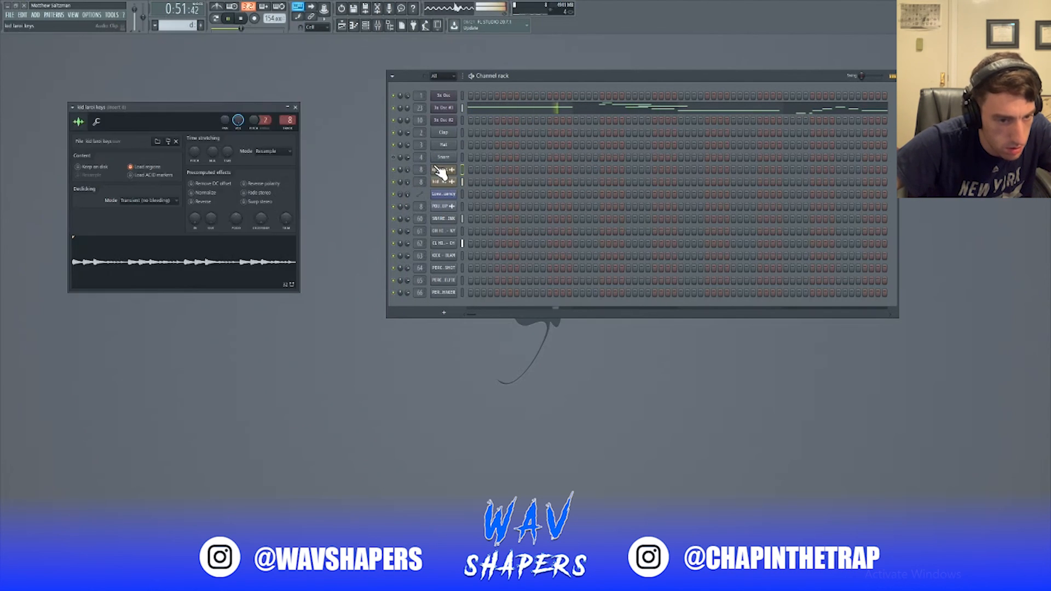
left_click(200, 192)
left_click(447, 183)
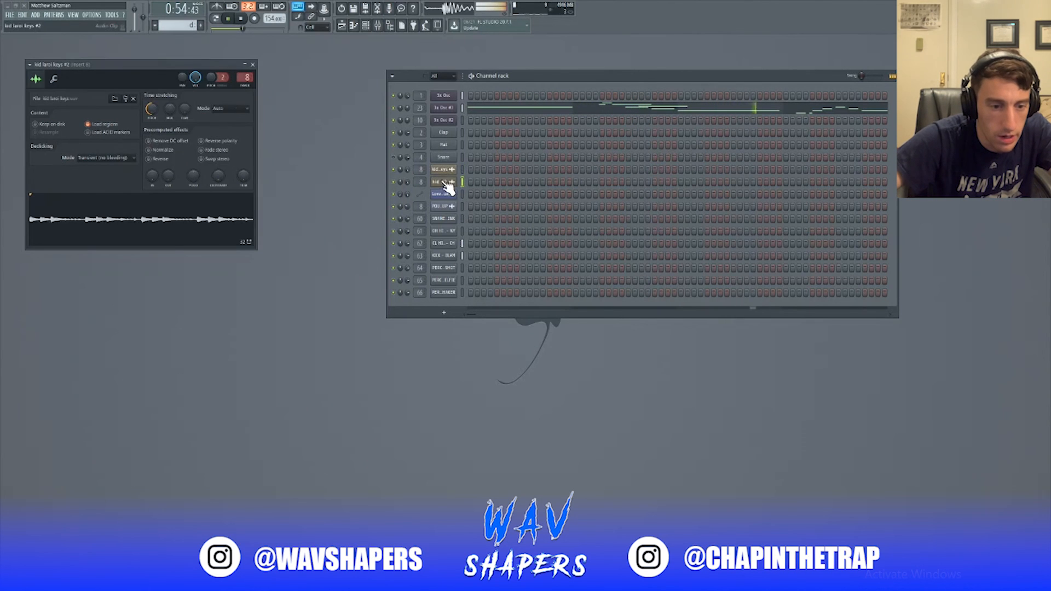
left_click(172, 149)
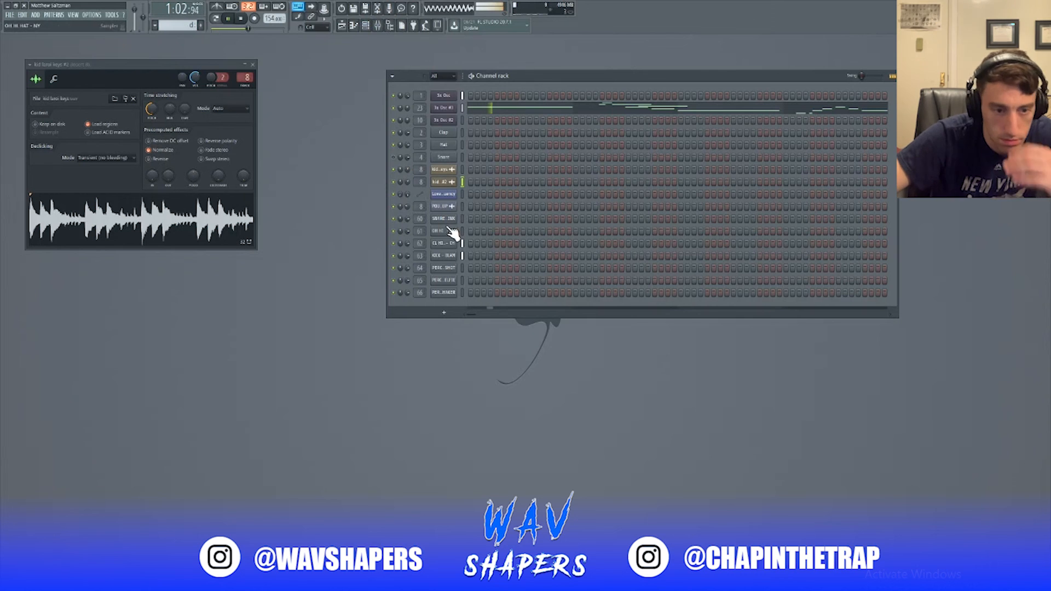
Examine the 3x Osc #3 melody notes in the piano roll, return to the playlist and close the audio clip settings.
left_click(342, 25)
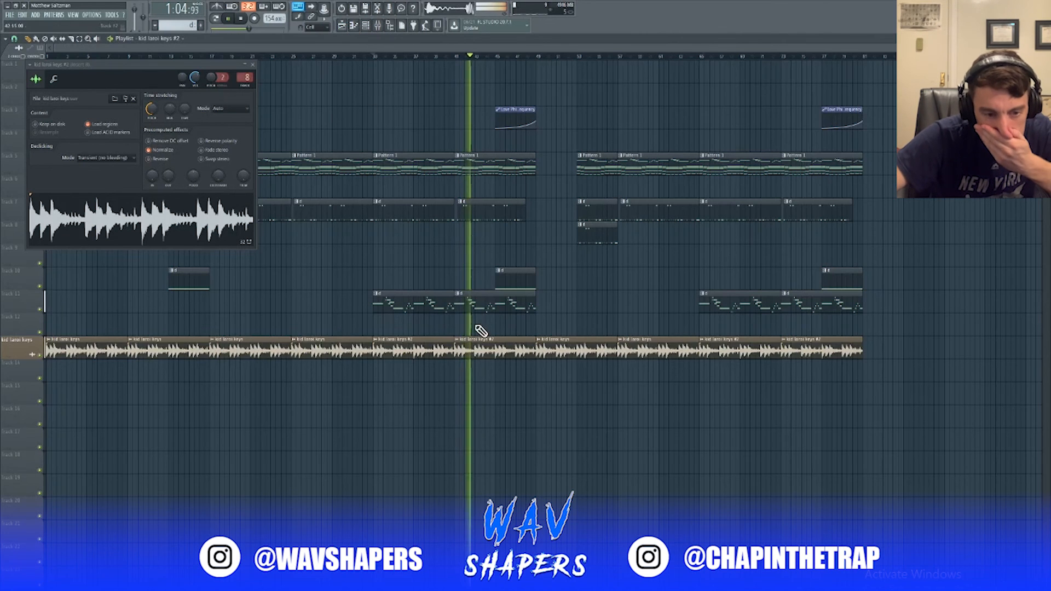
double_click(477, 305)
scroll(483, 313, "up", 3)
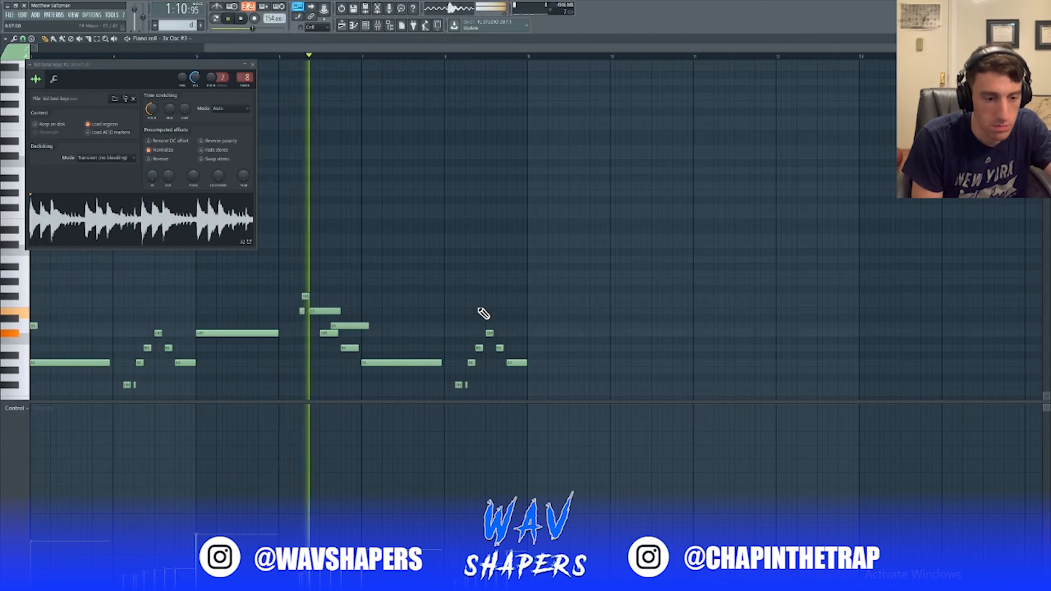
scroll(484, 314, "down", 3)
key("Escape")
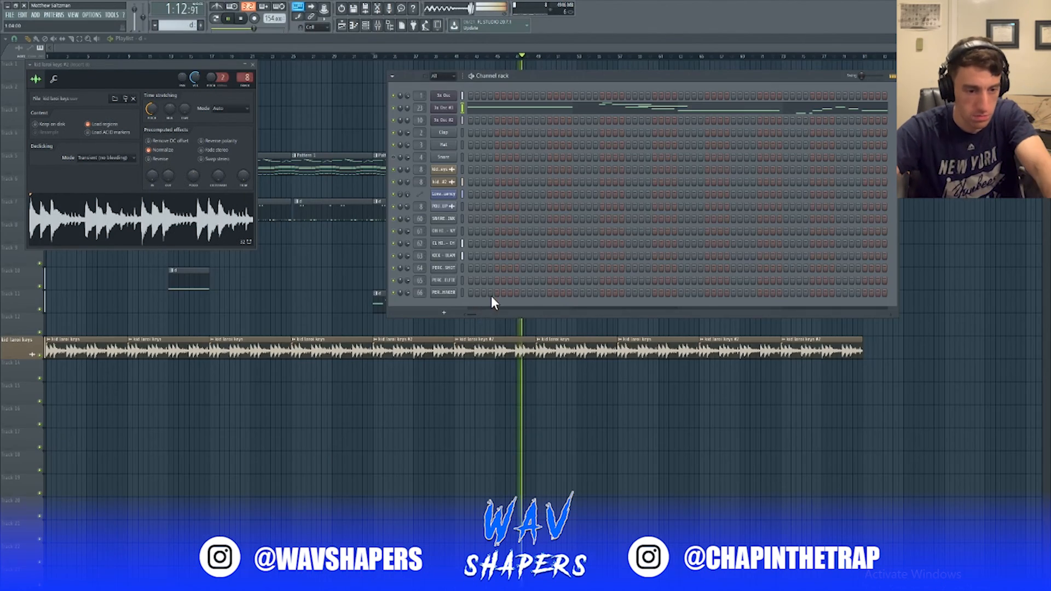
right_click(534, 542)
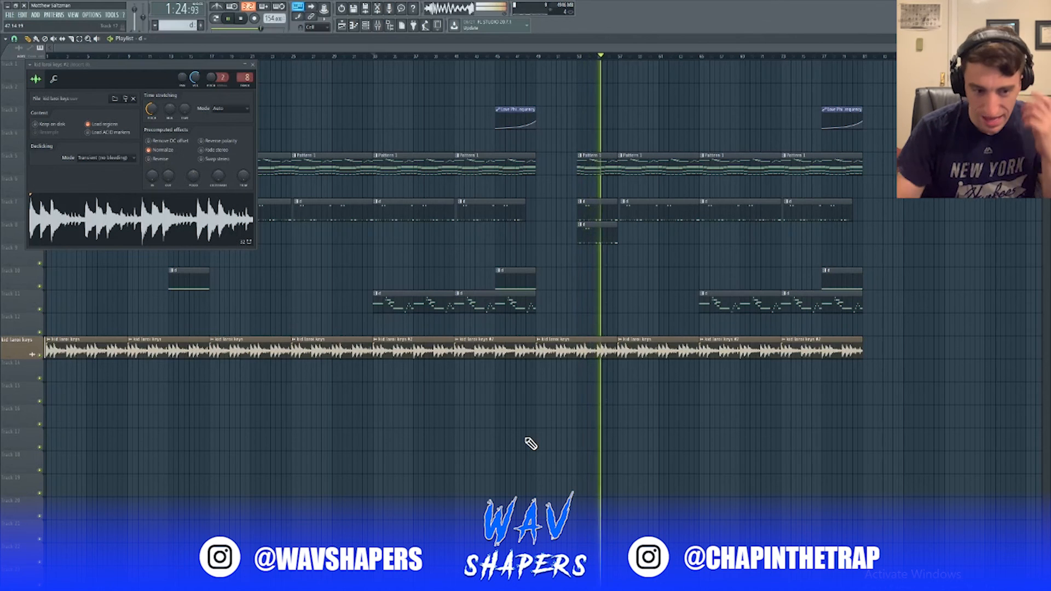
left_click(253, 64)
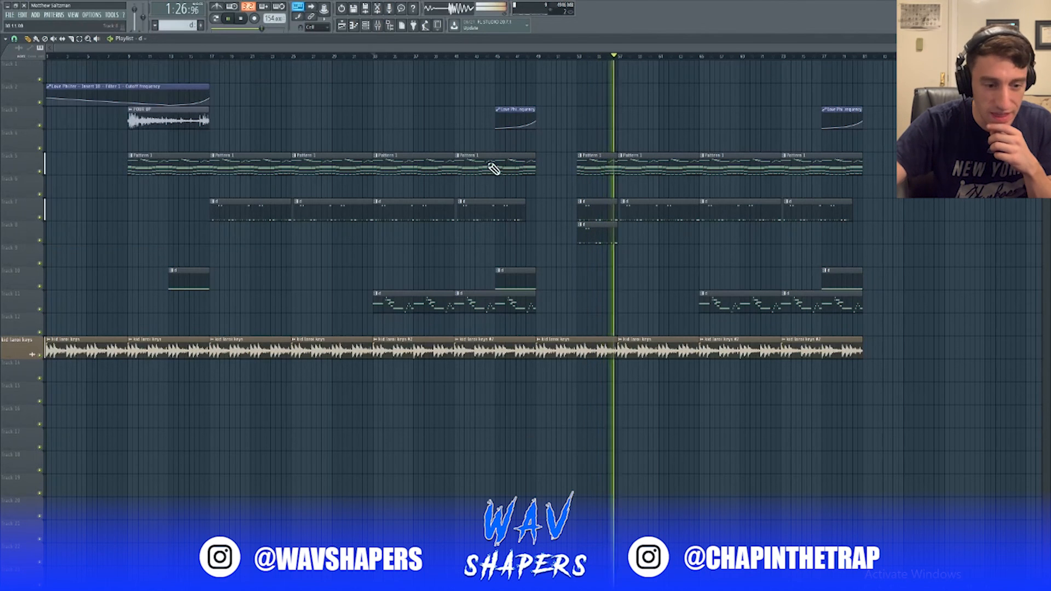
Search the browser for "ayo chap", place that vocal tag on track 8 just before the drums enter at bar 17, and hide the browser.
key("ctrl+f")
type("a")
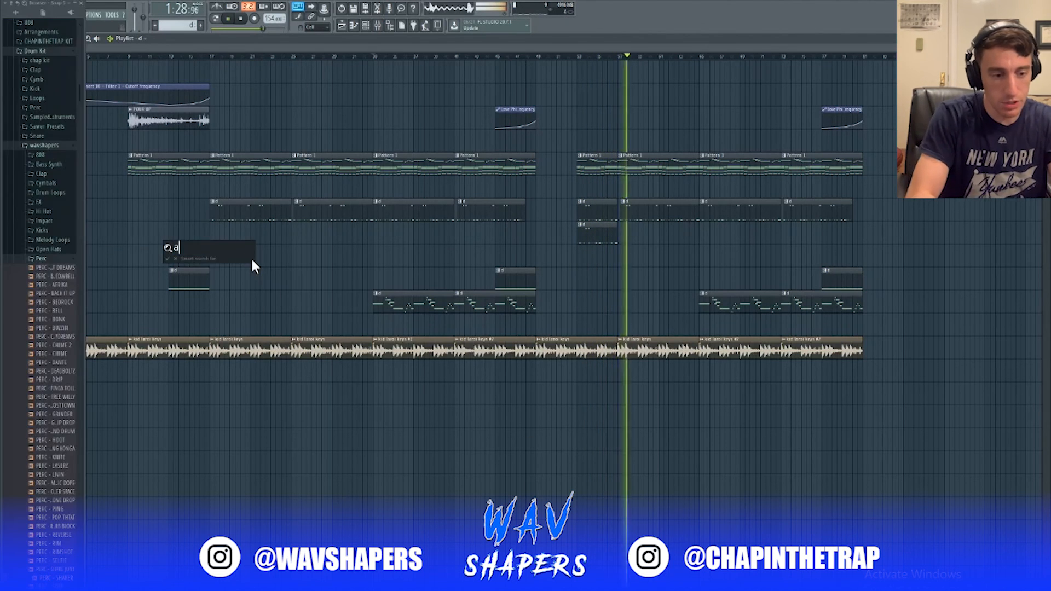
type("yo chap")
key("Return")
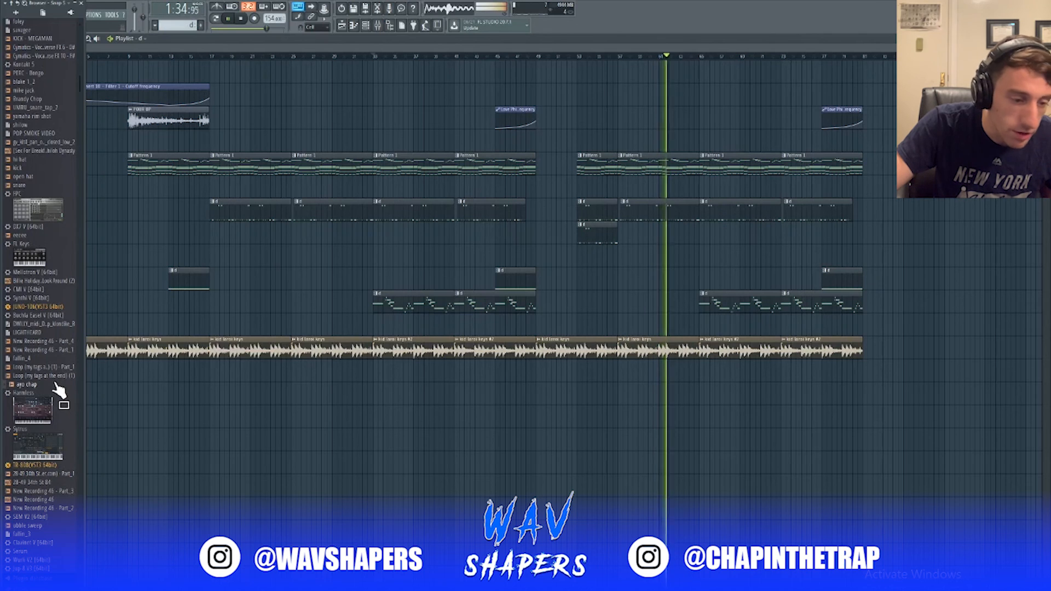
left_click_drag(58, 387, 208, 223)
left_click(81, 3)
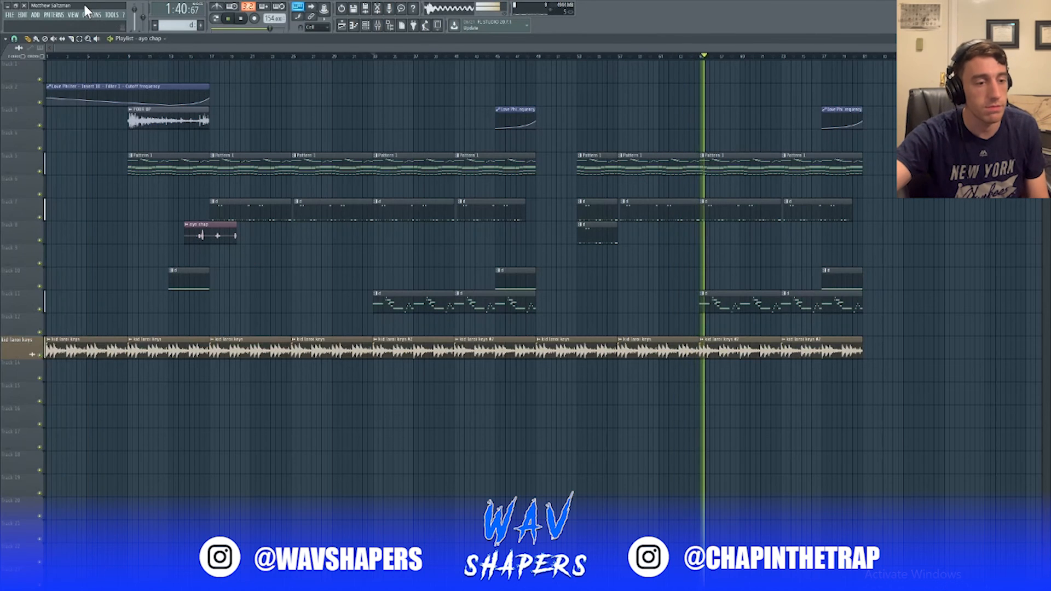